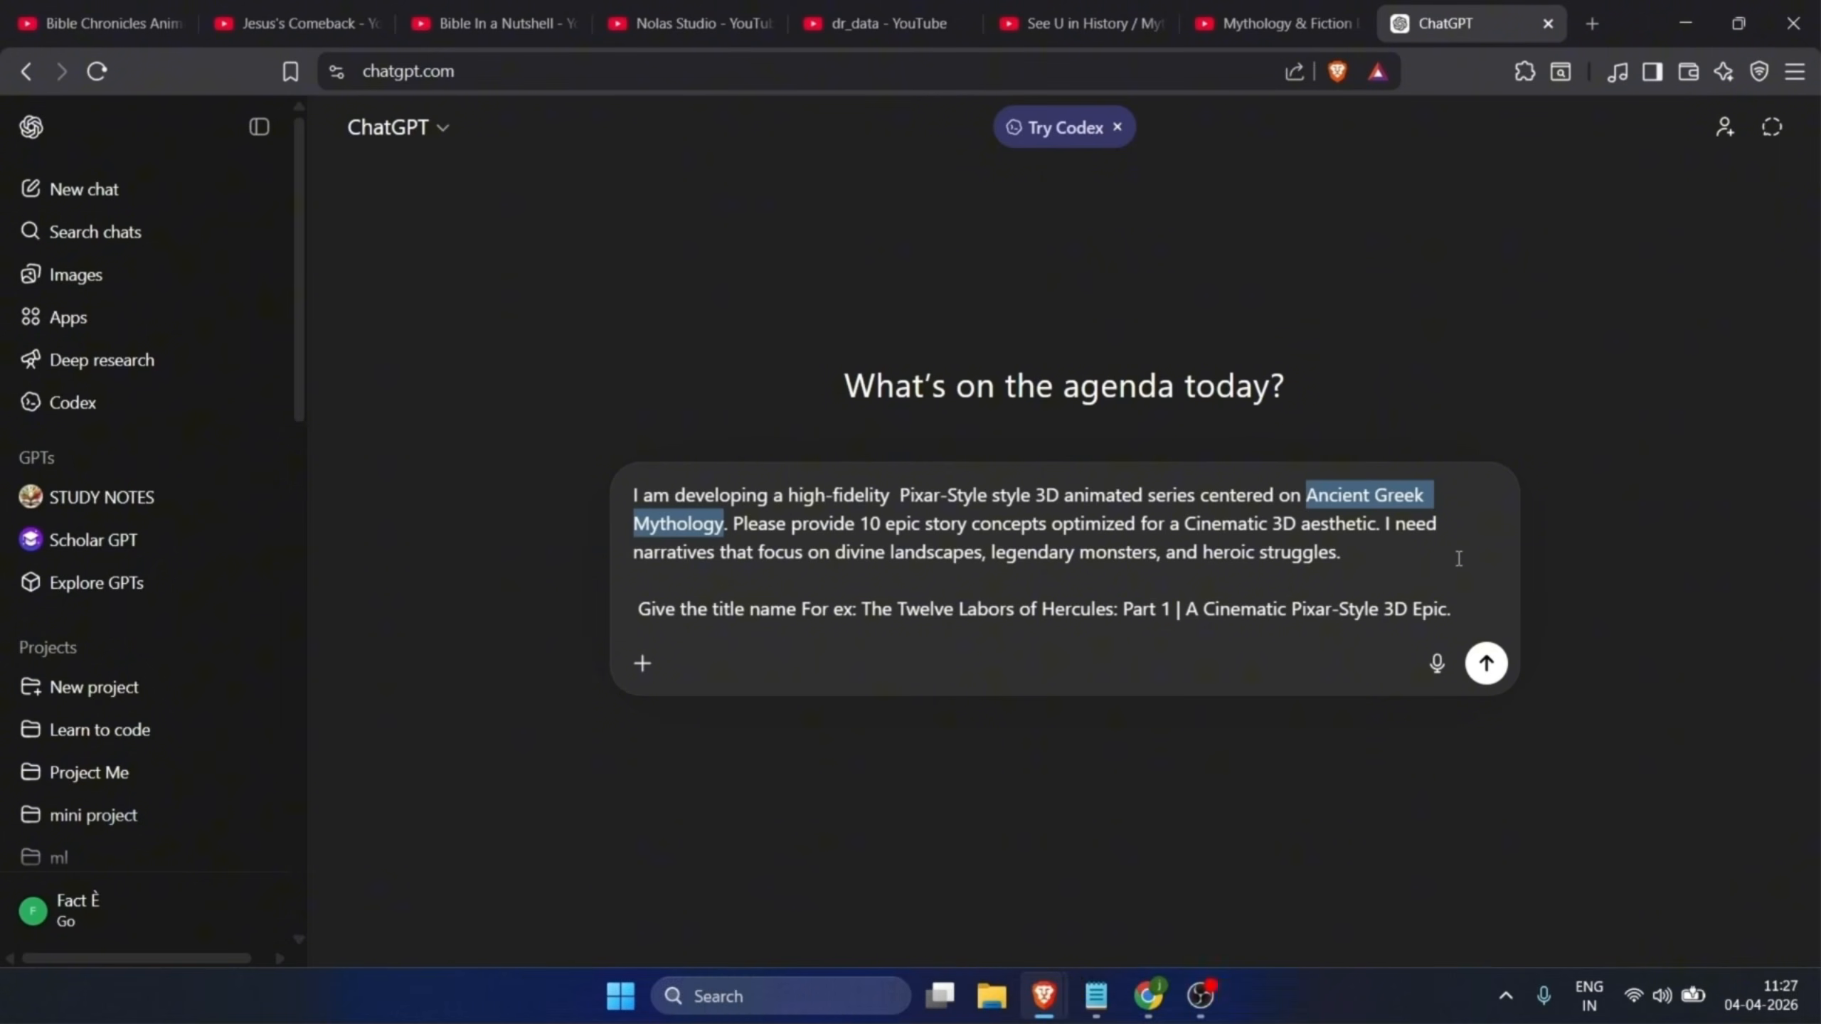
Step: Submit the prompt asking for 10 epic Pixar-style 3D Ancient Greek Mythology story concepts and review the first titles
left_click(1484, 662)
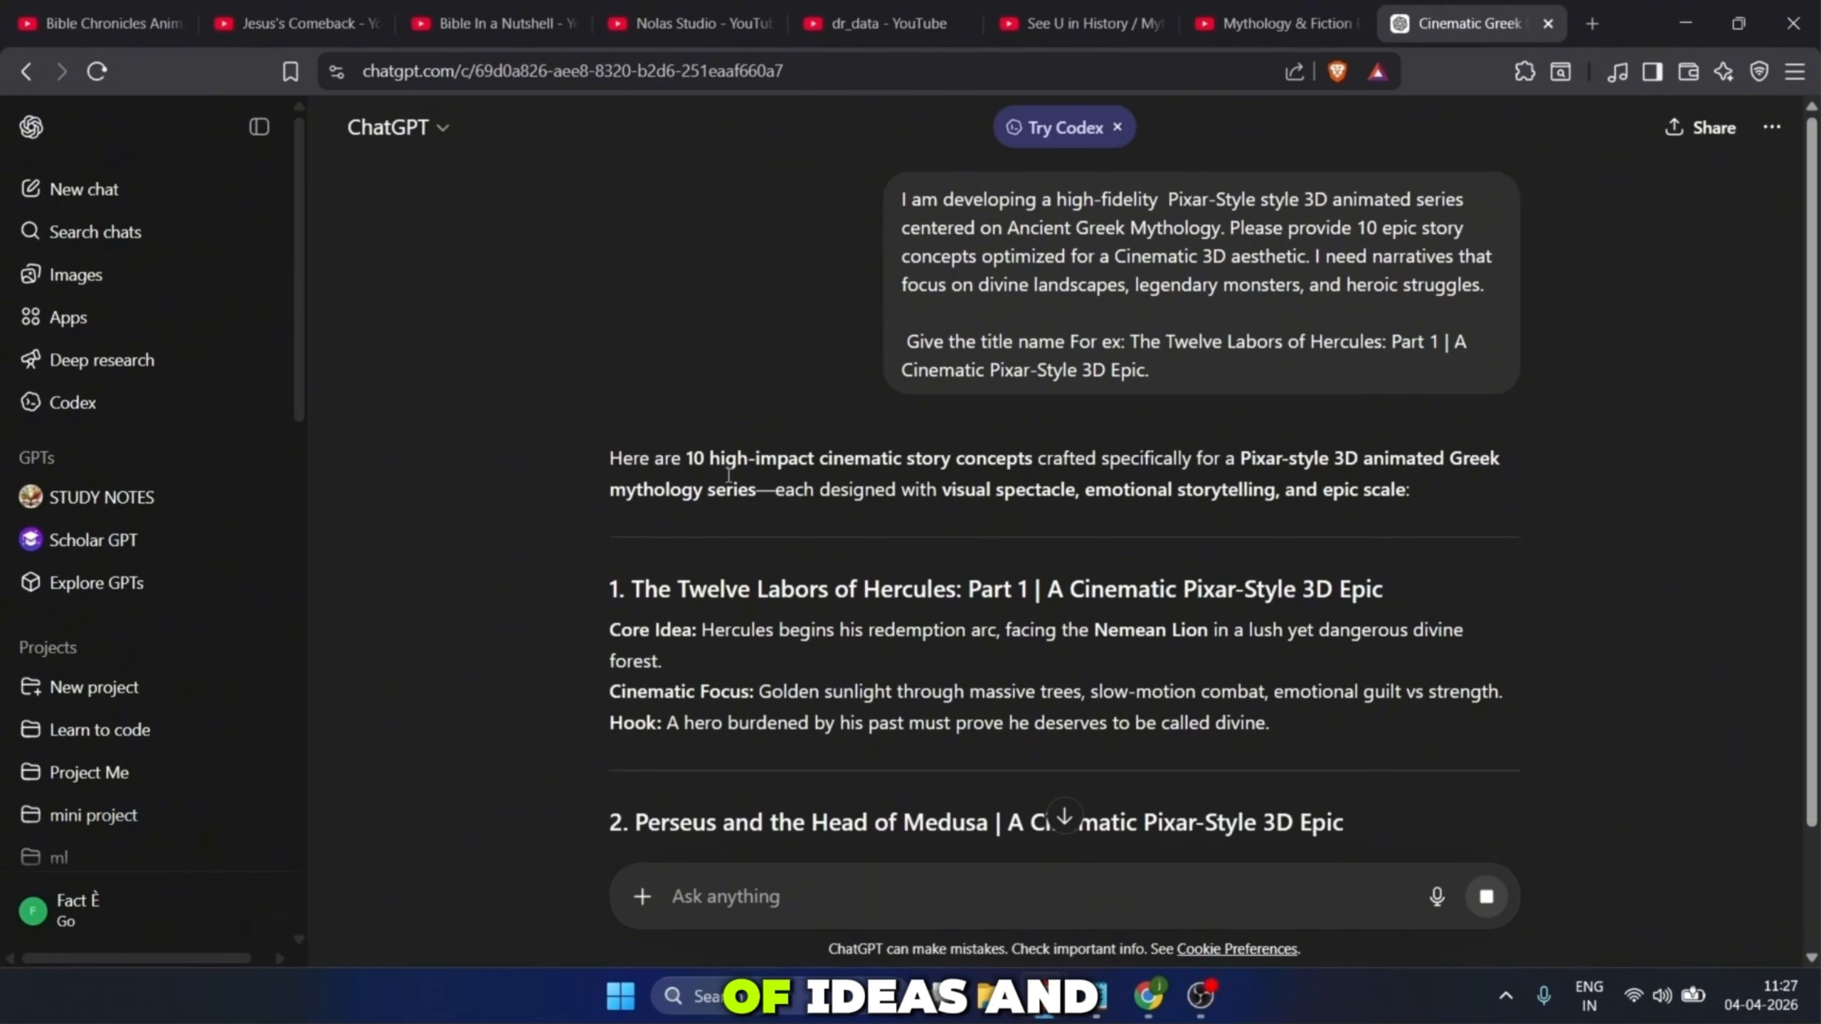
scroll(724, 495, "down", 3)
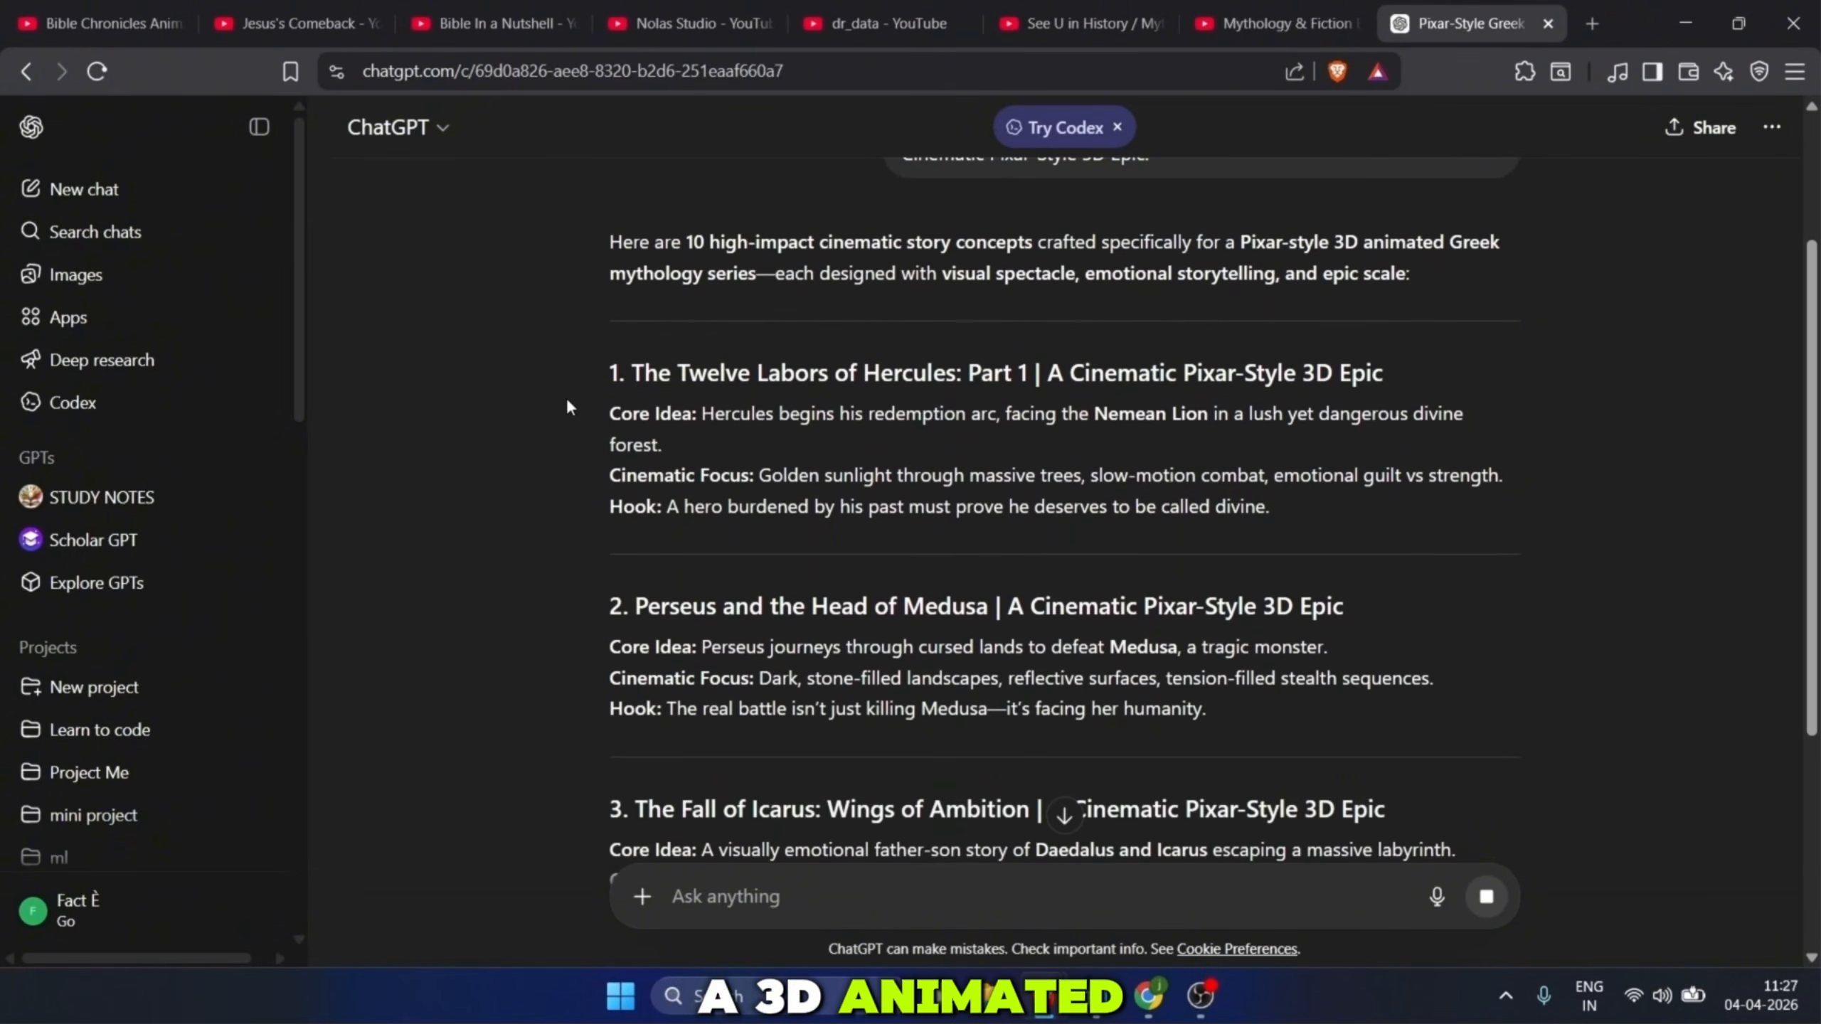
left_click_drag(660, 367, 1276, 349)
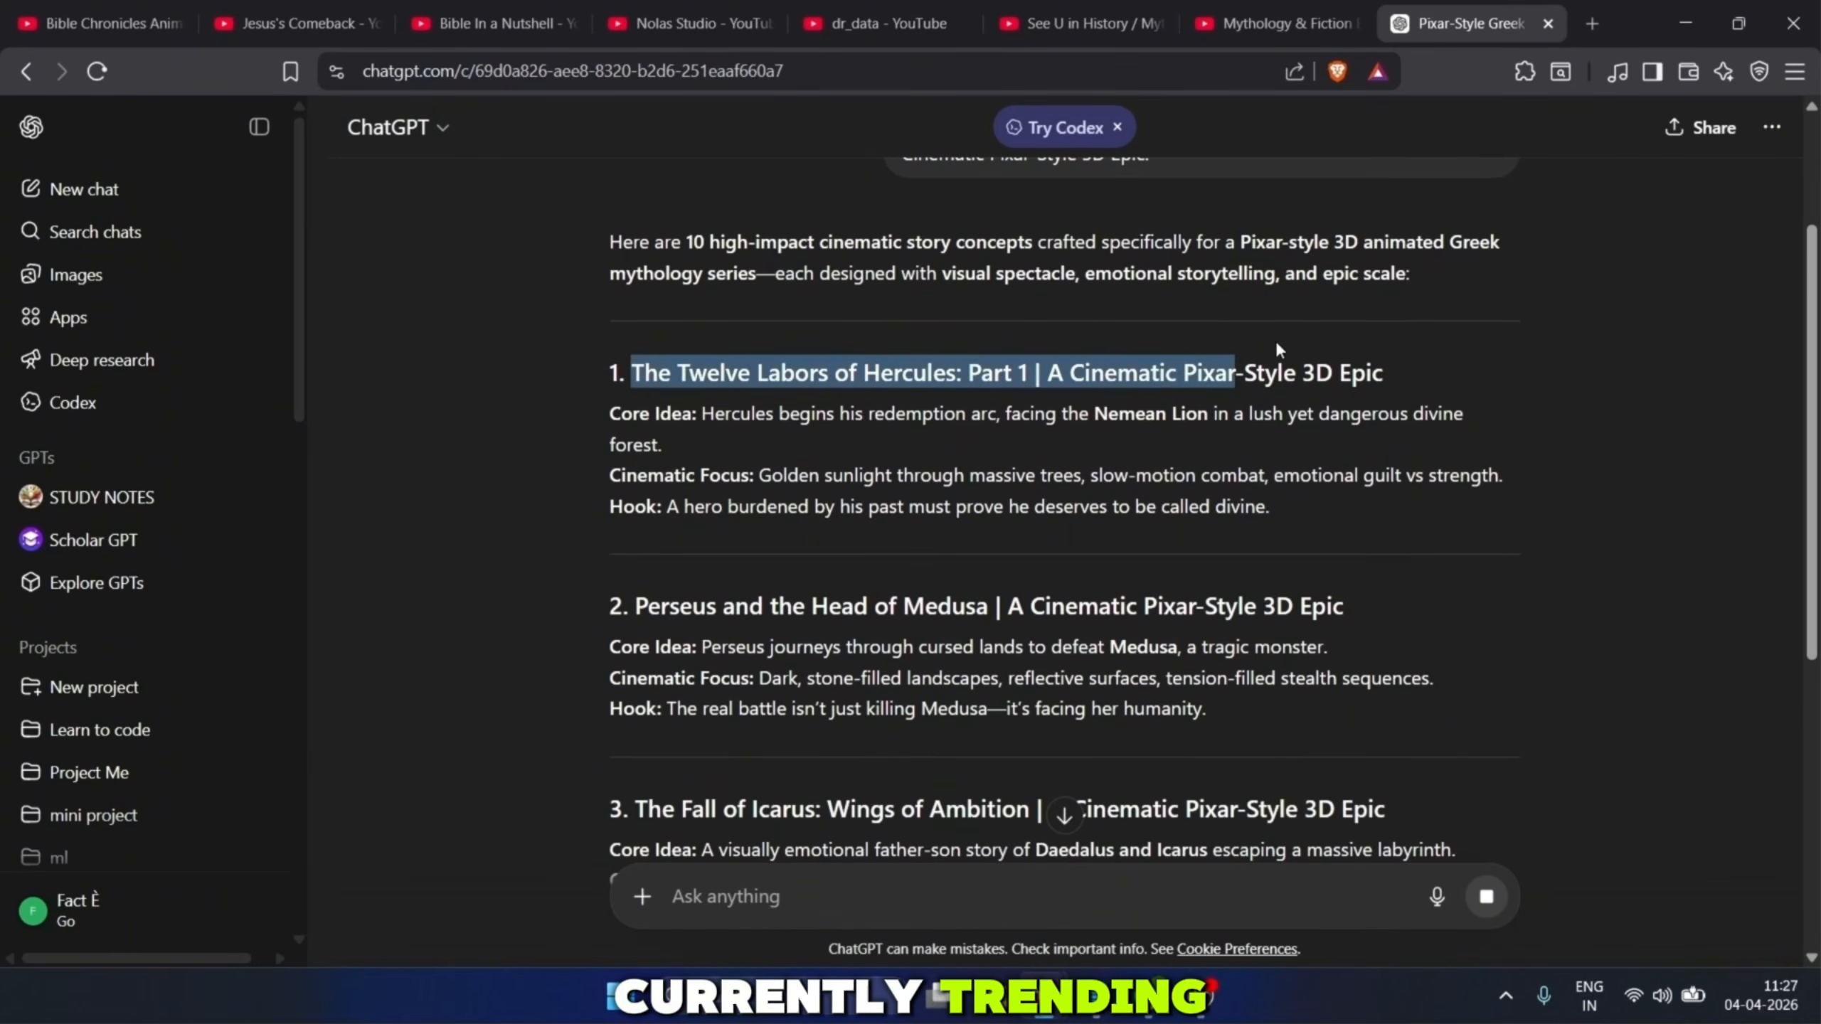
left_click(1388, 348)
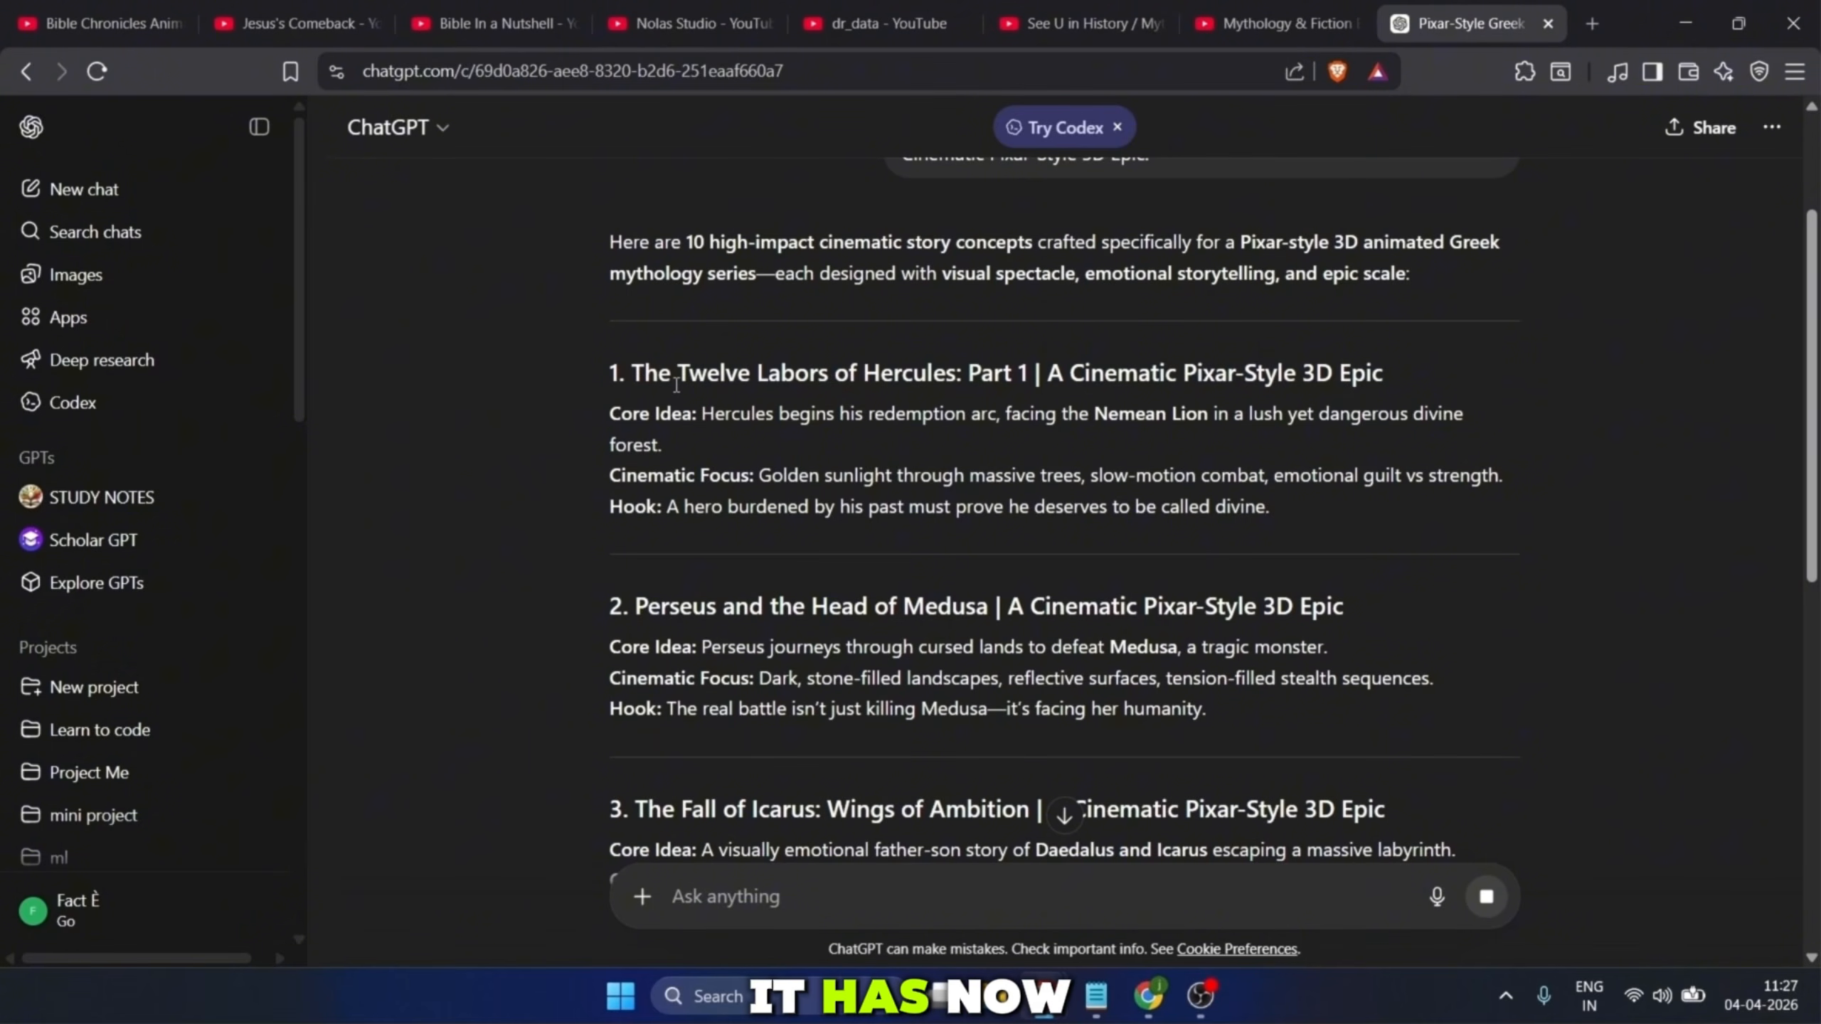
left_click_drag(635, 367, 999, 362)
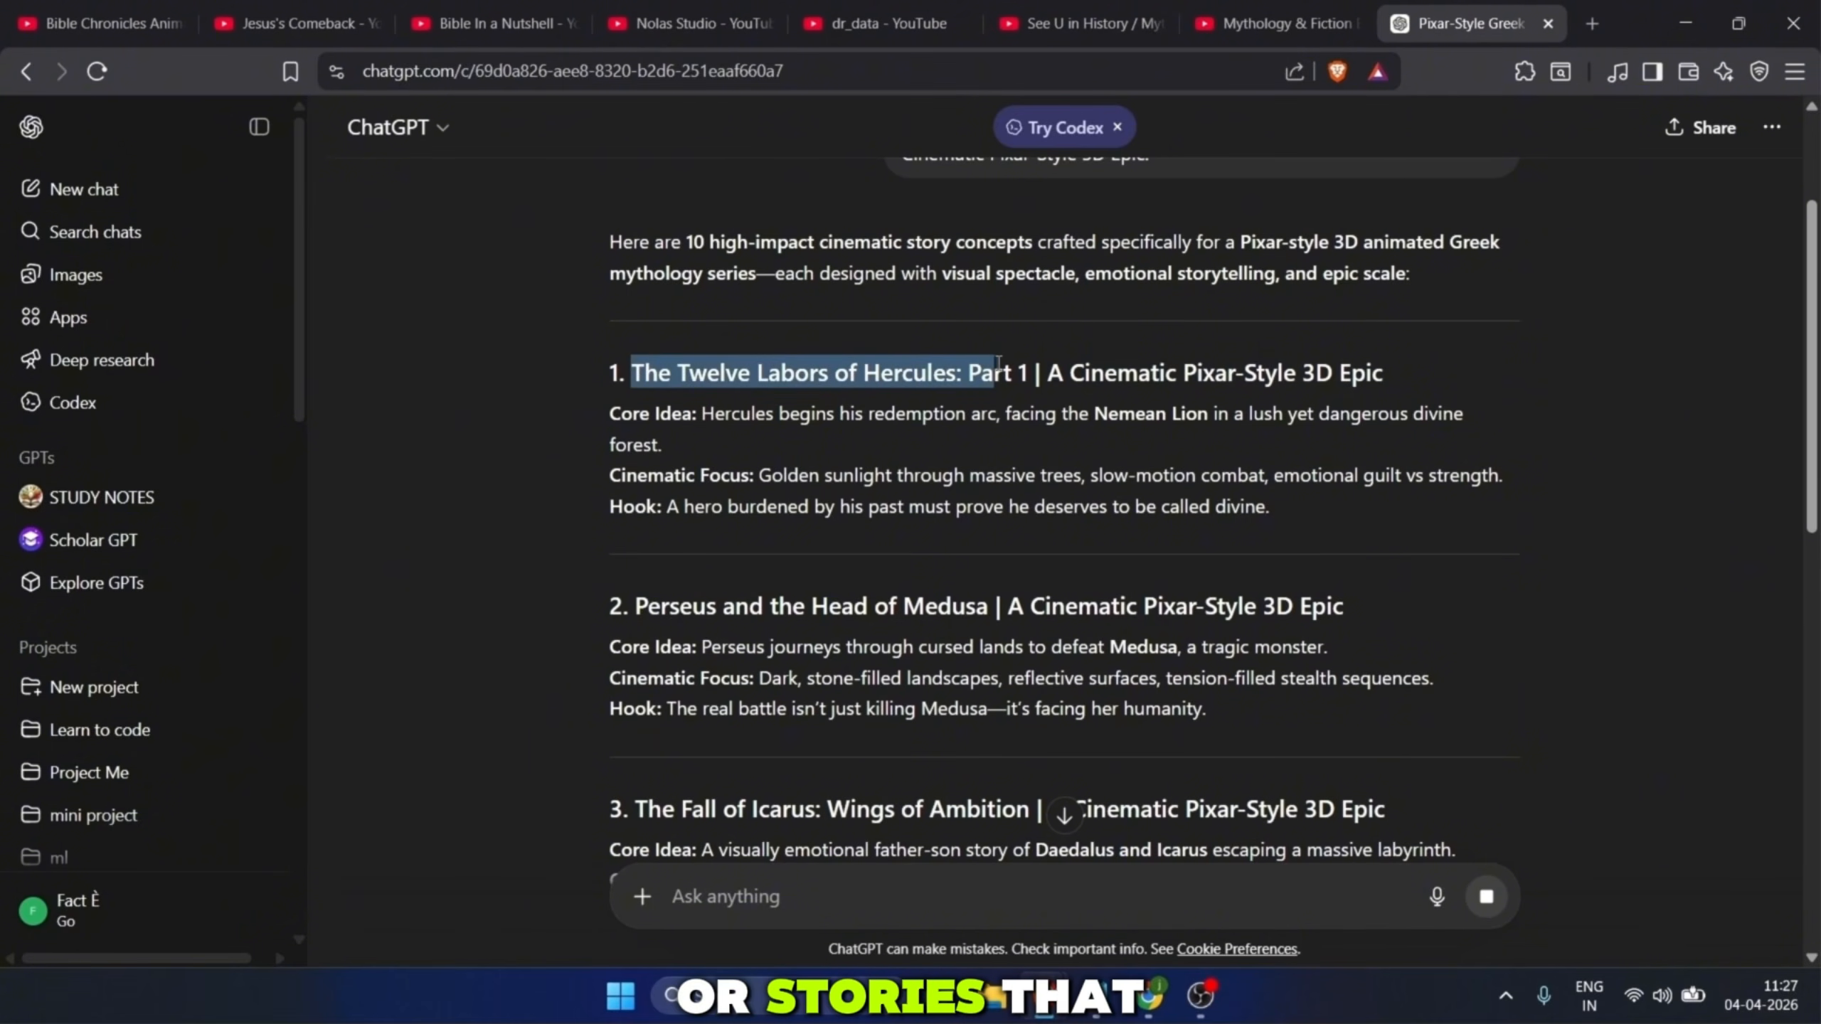
left_click(1023, 539)
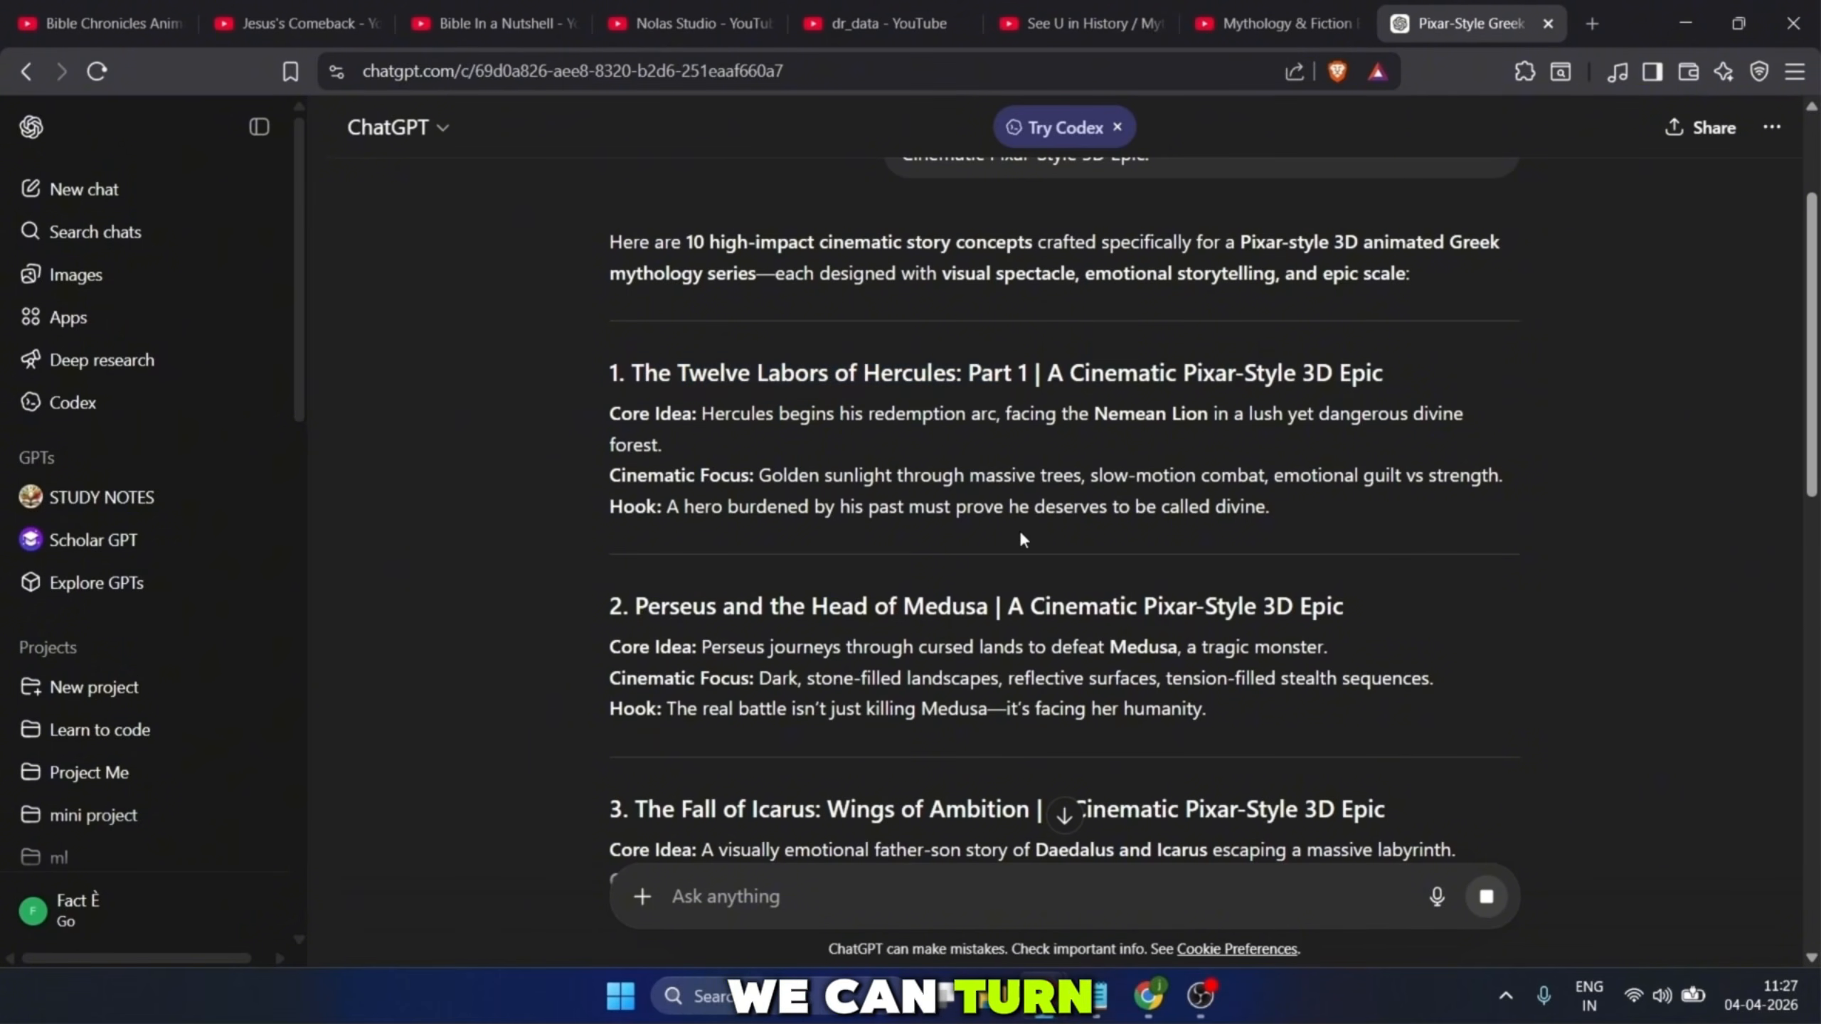
Step: Open the Focal website at focalml.com in a new browser tab
left_click(1603, 24)
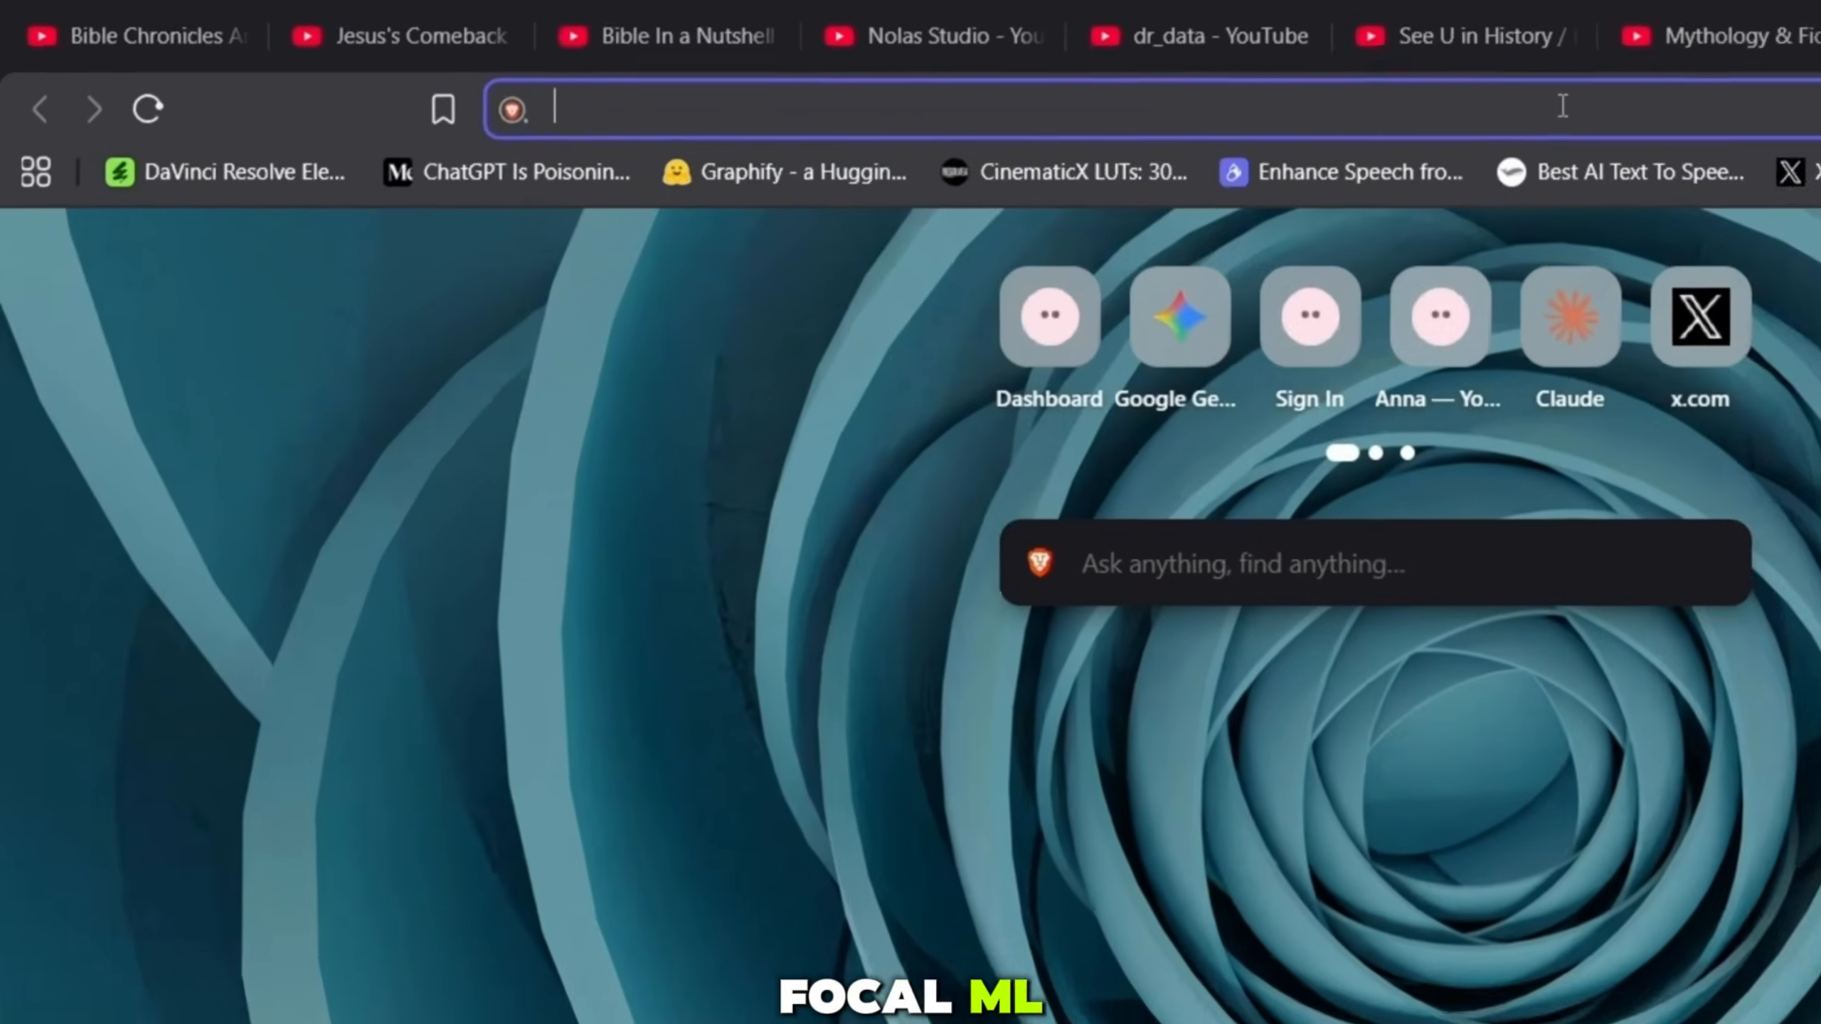
type("focalml.com/")
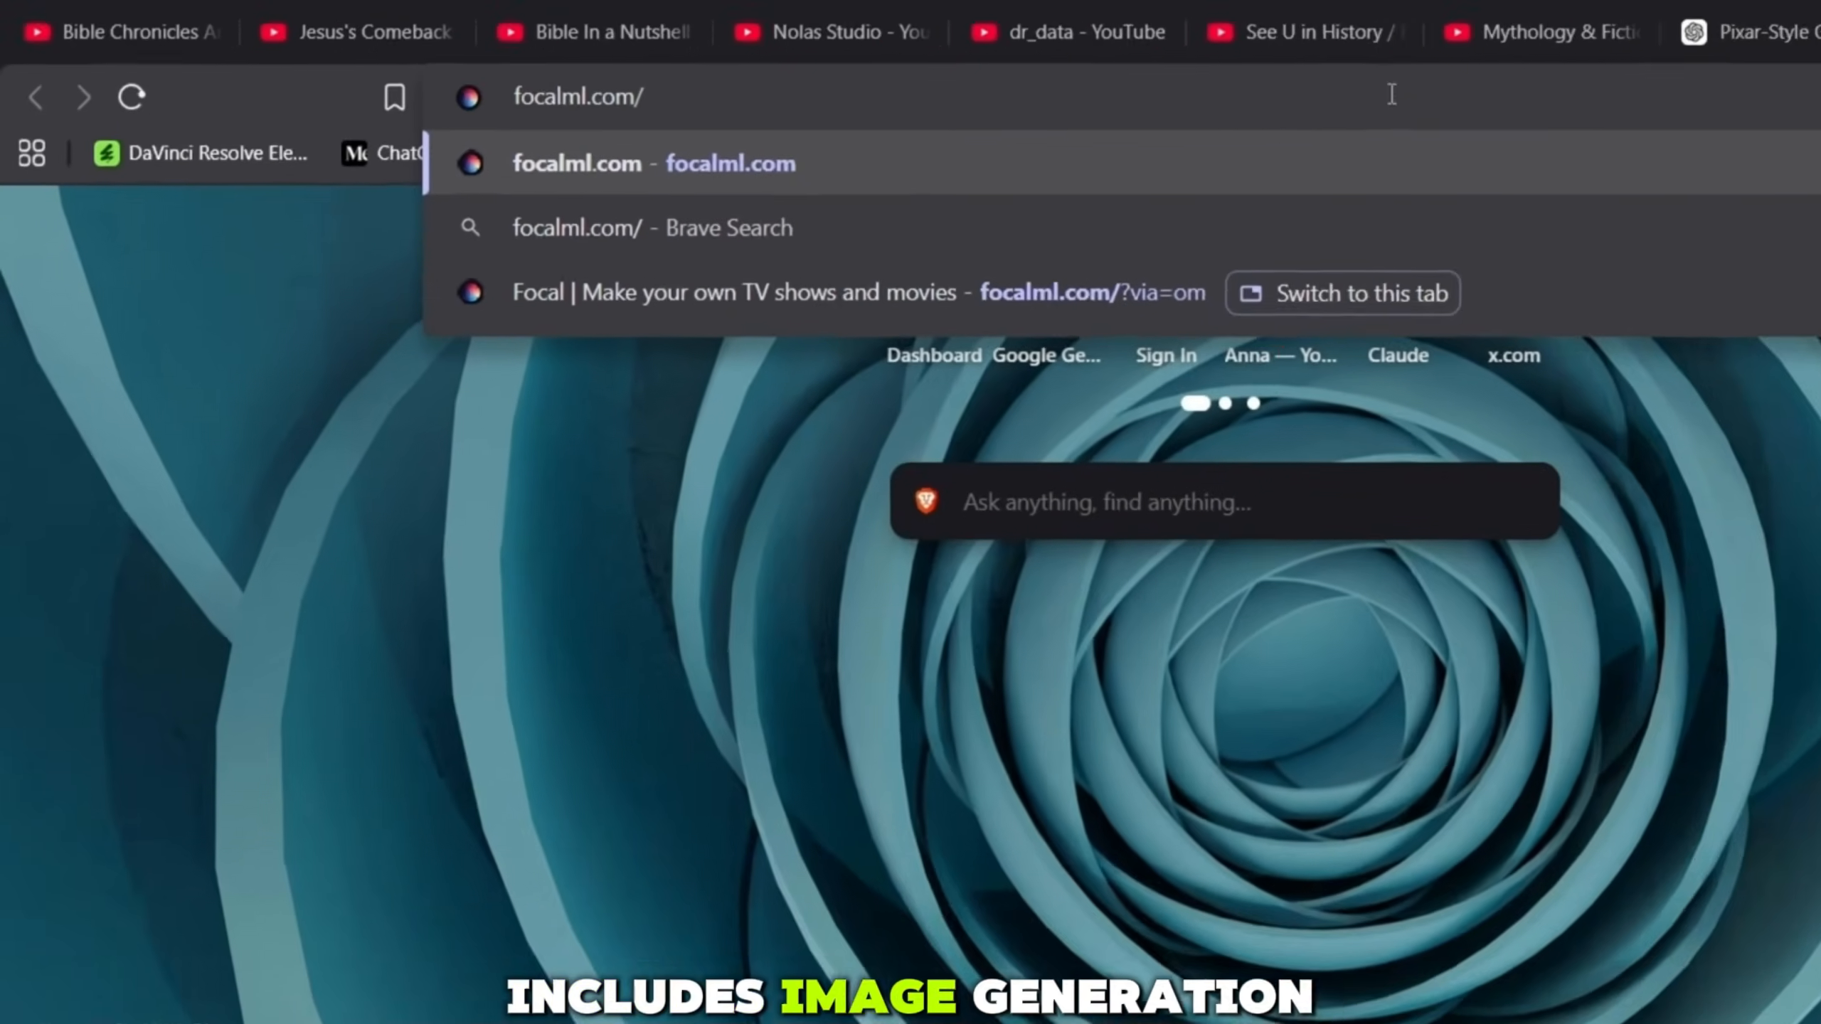
key("Return")
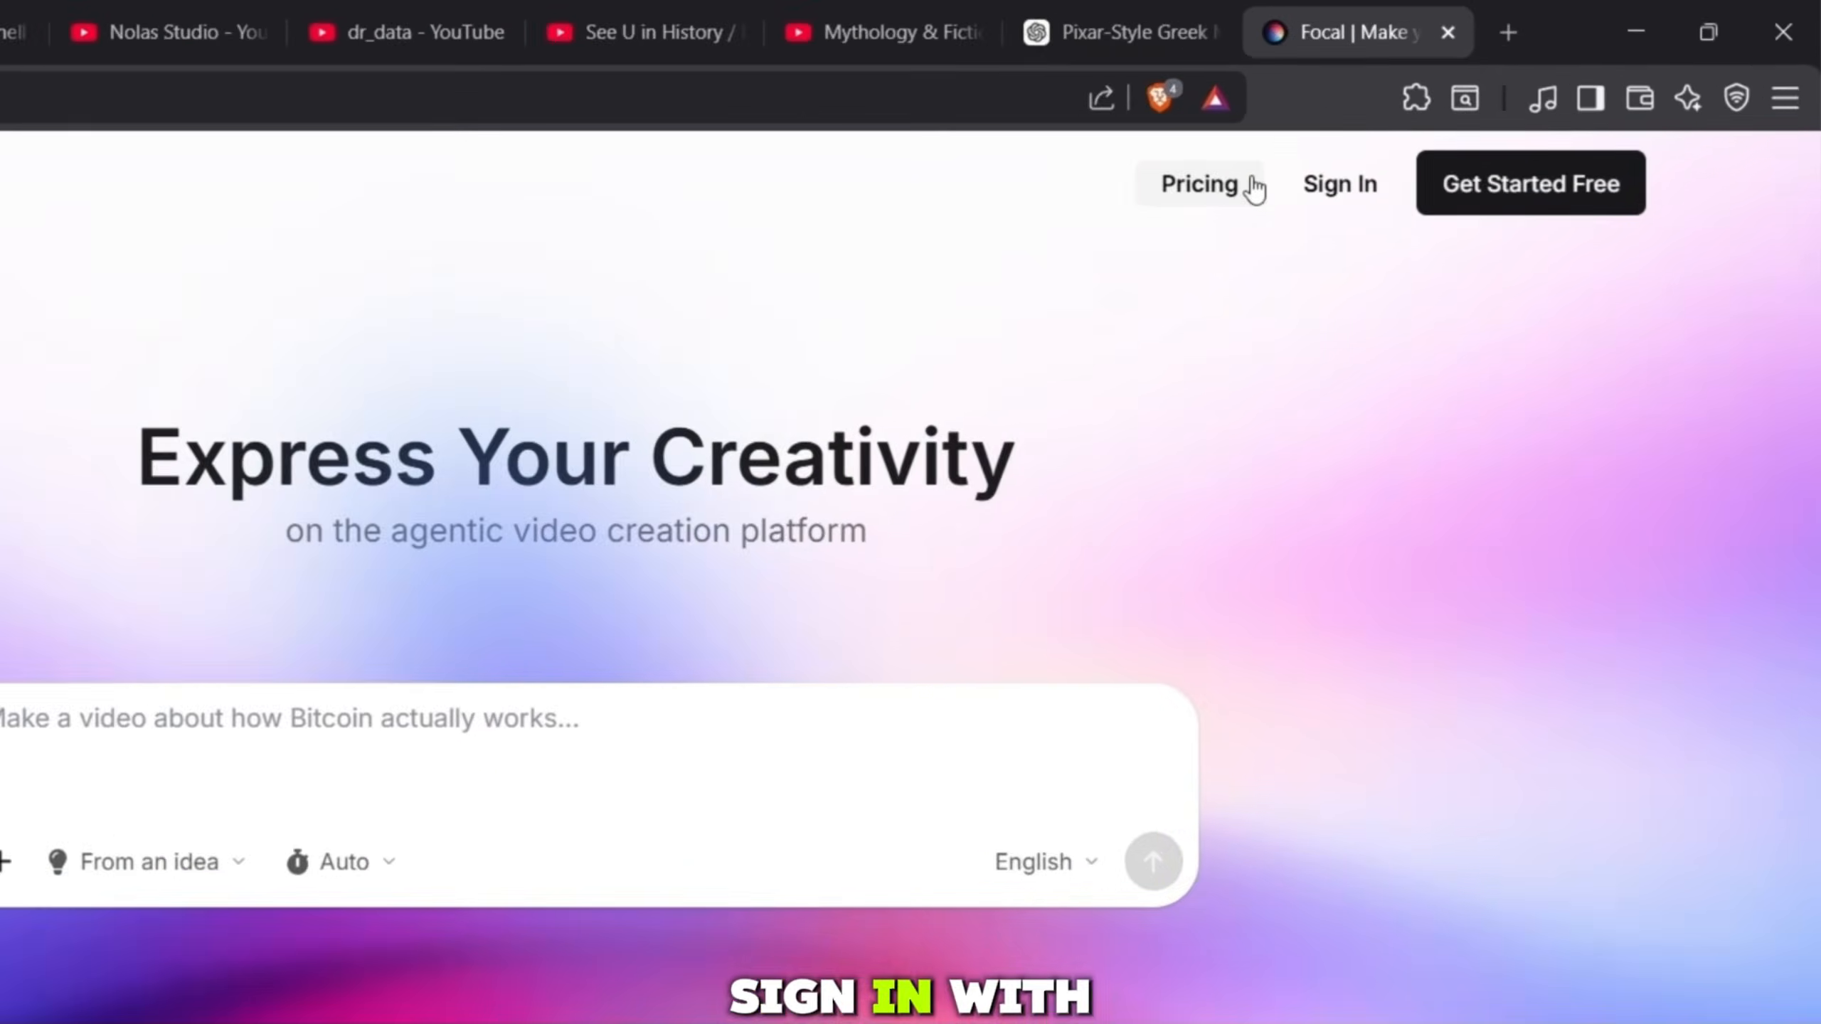
Step: Switch to ChatGPT and copy the title "The Twelve Labors of Hercules: Part 1 | A Cinematic Pixar-Style 3D Epic"
left_click(1145, 269)
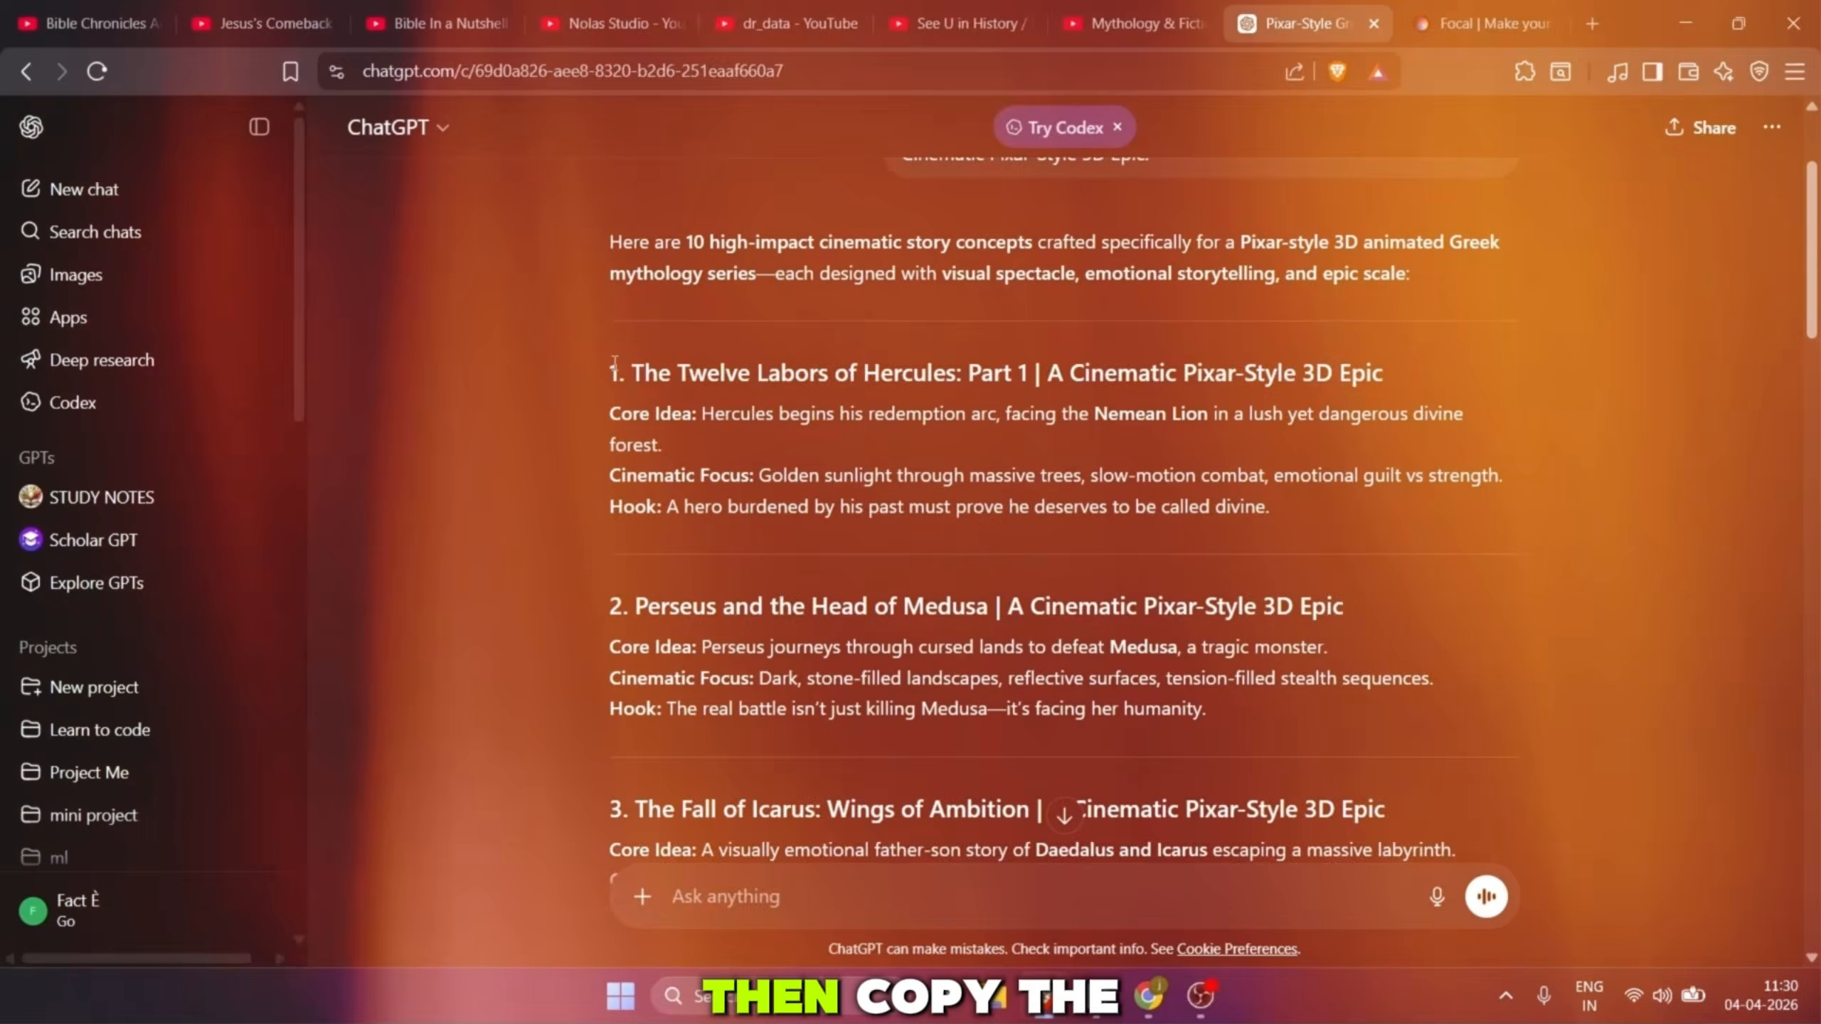
left_click_drag(615, 362, 1460, 528)
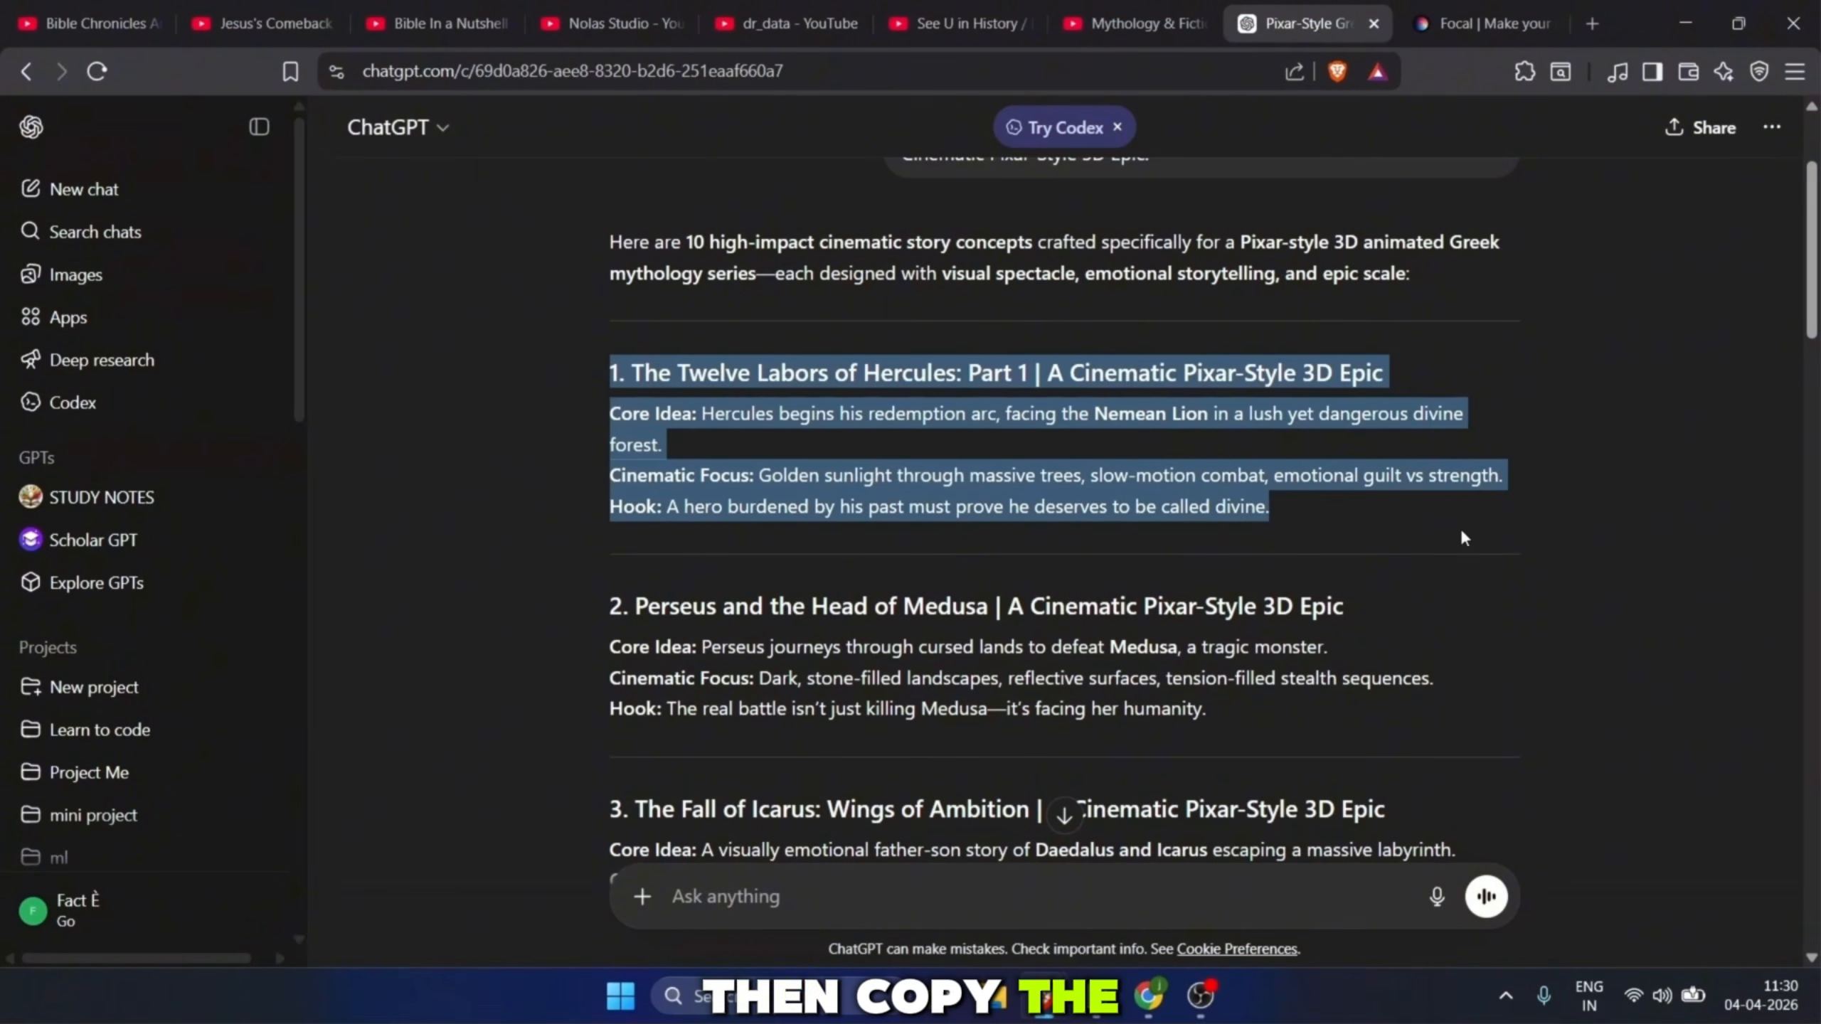
left_click(459, 332)
left_click_drag(634, 372, 1455, 378)
key("ctrl+c")
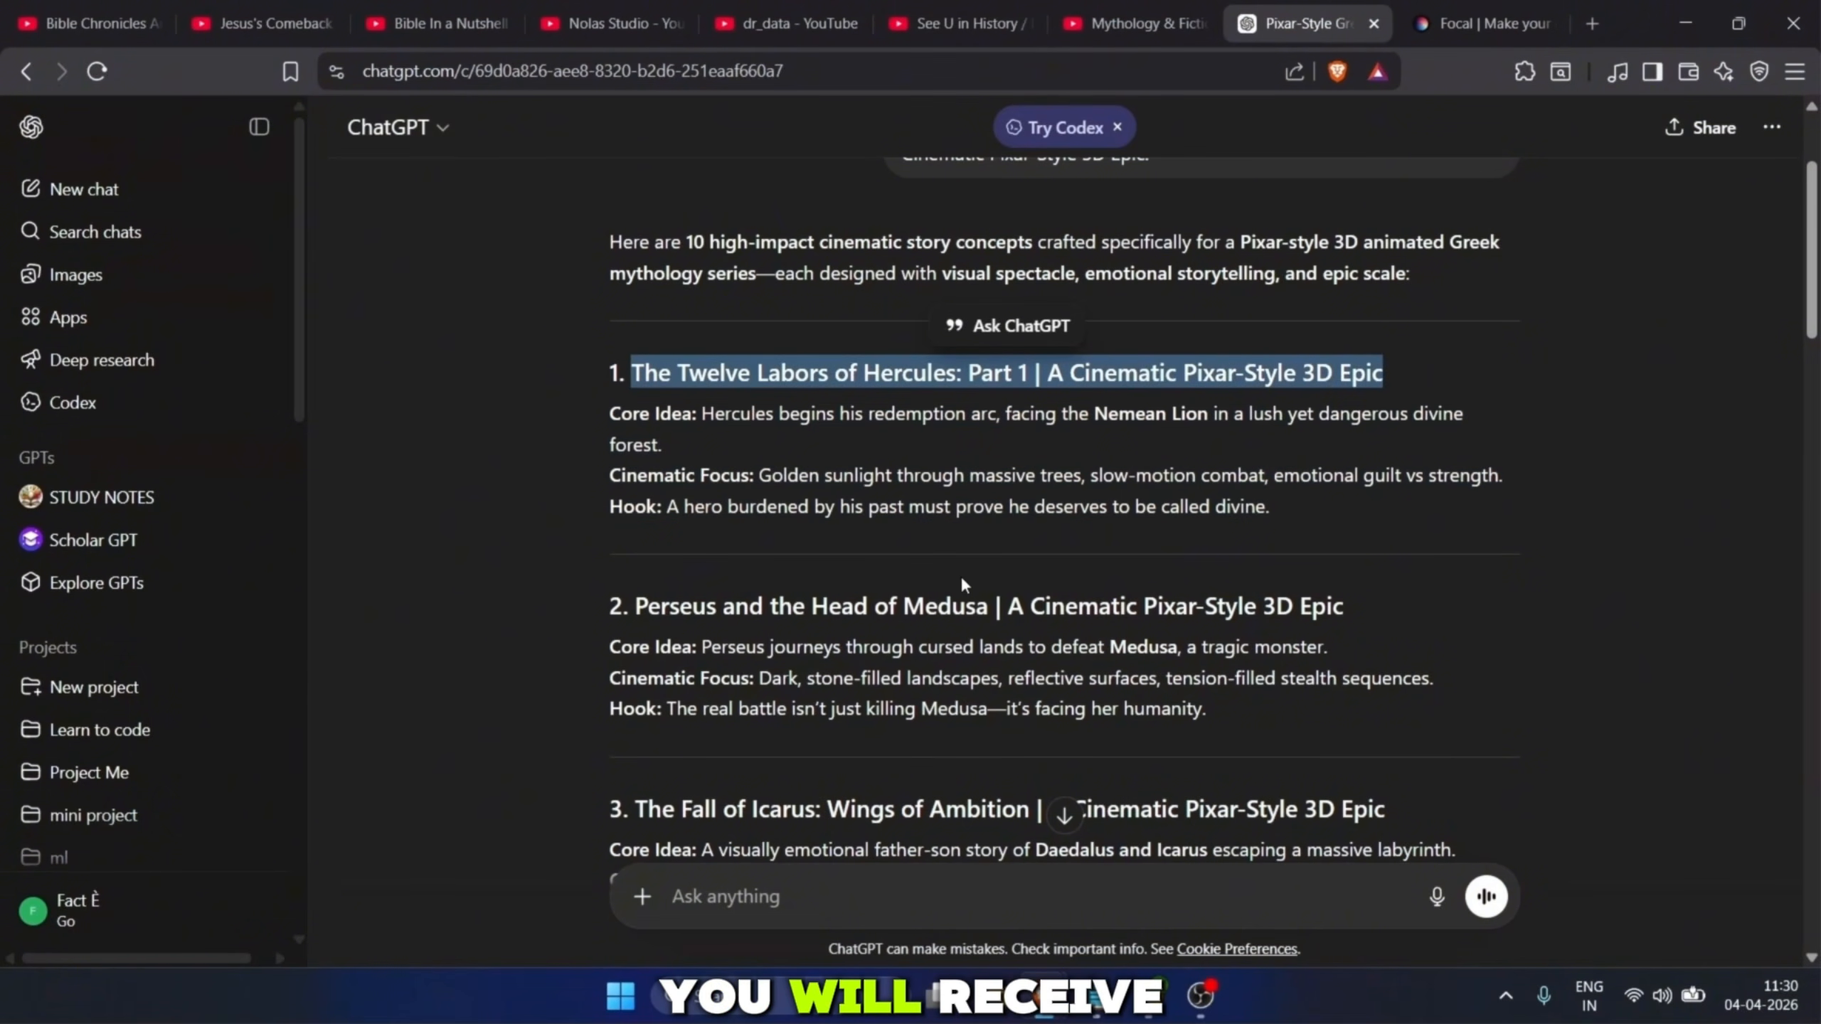
scroll(960, 575, "down", 5)
scroll(900, 603, "up", 7)
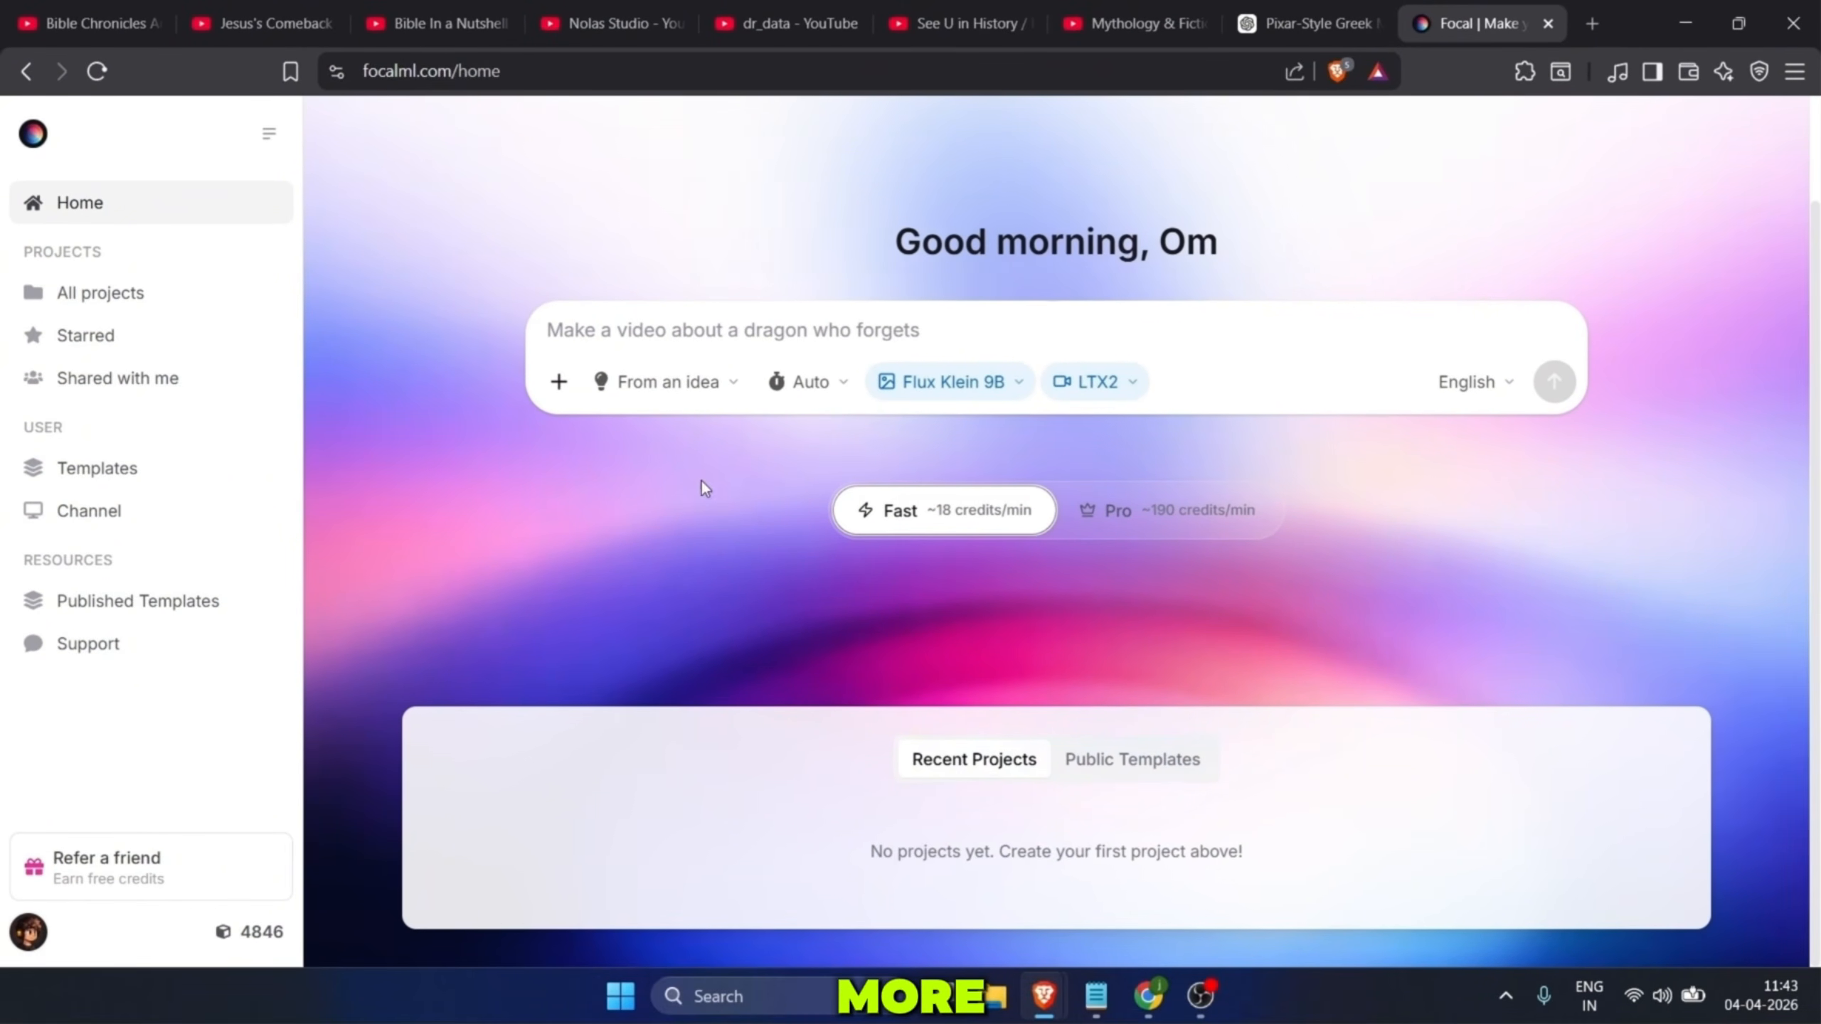
Step: Switch to Focal and review the image and video models available for a new video
scroll(703, 484, "up", 2)
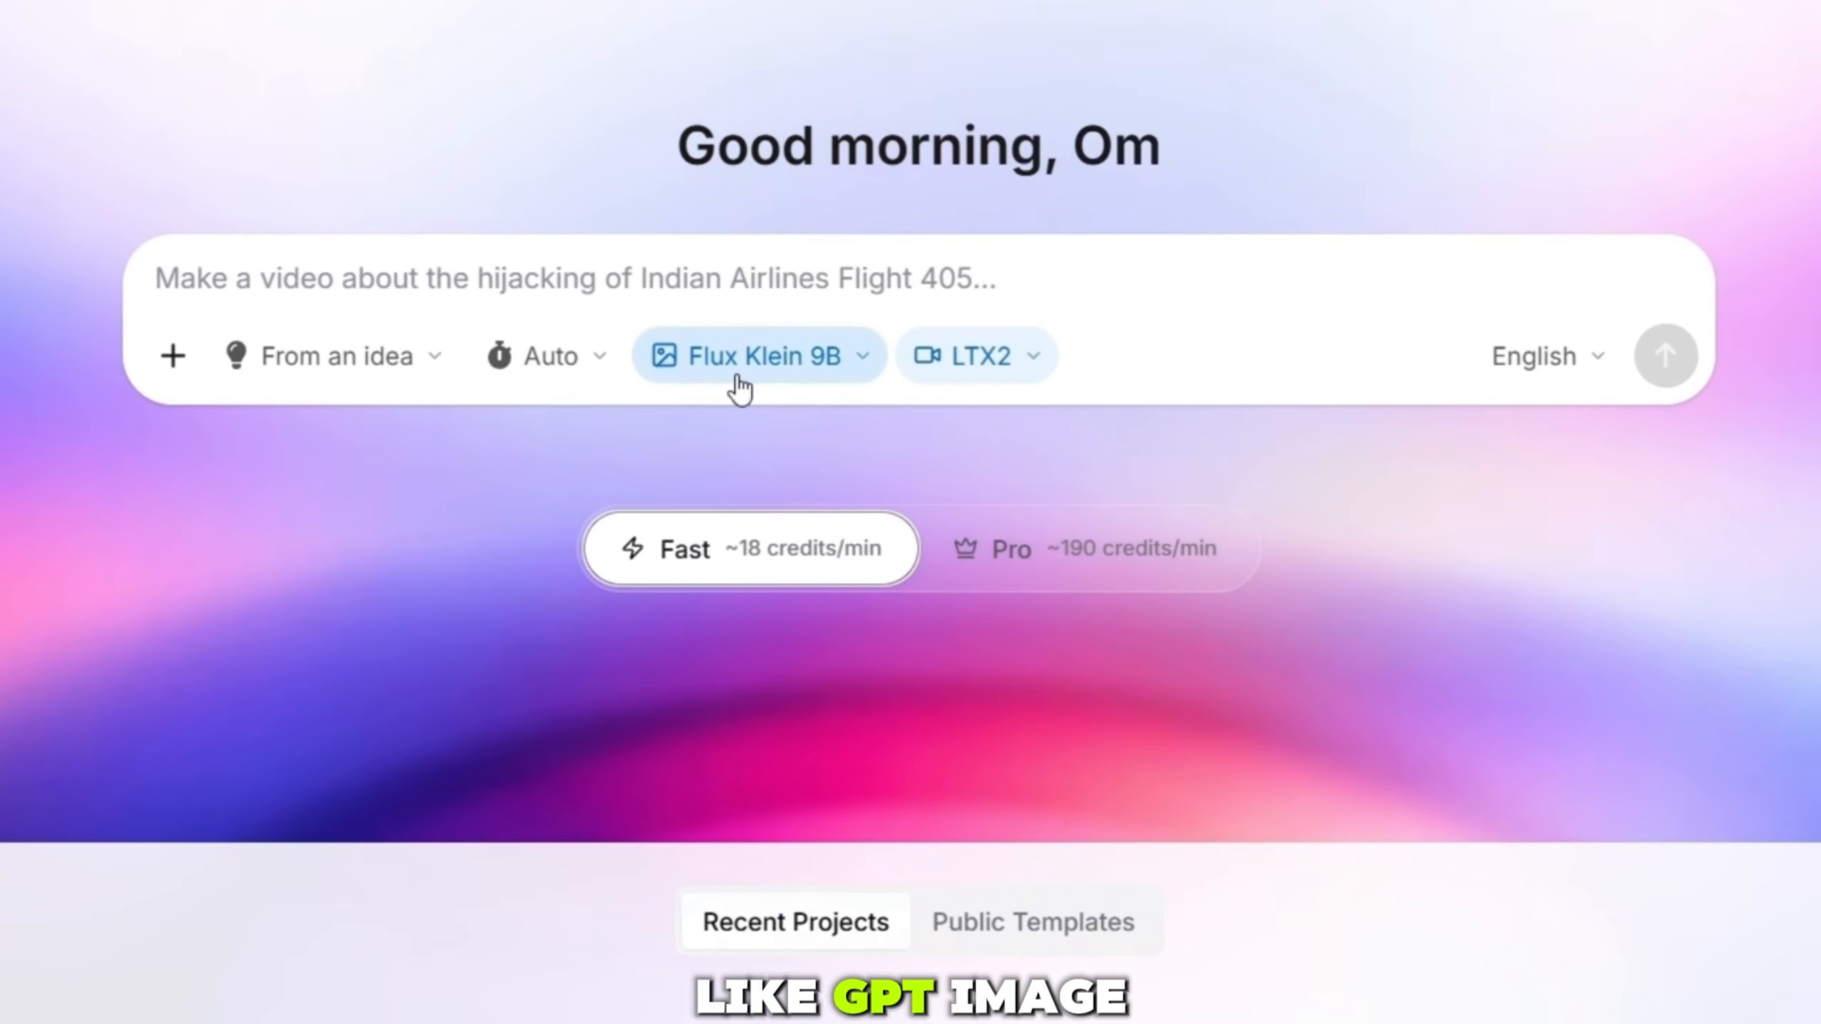
left_click(737, 375)
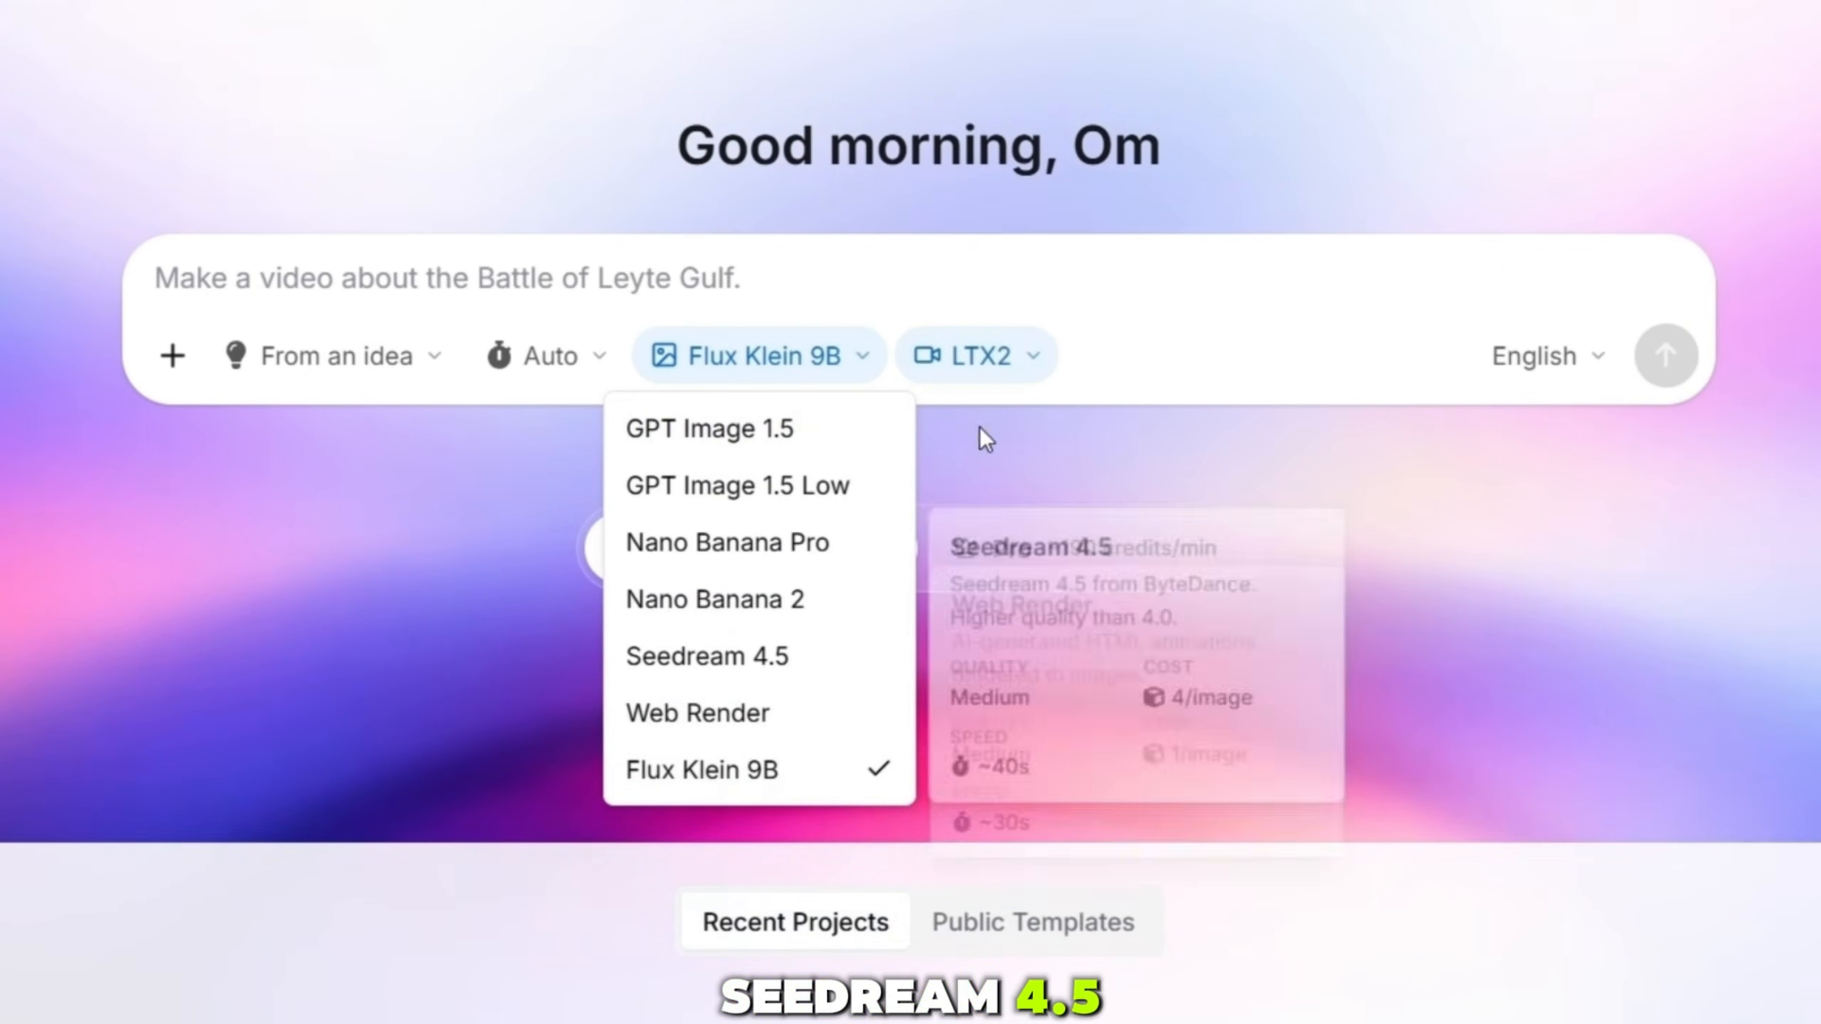
left_click(1013, 344)
left_click(1016, 373)
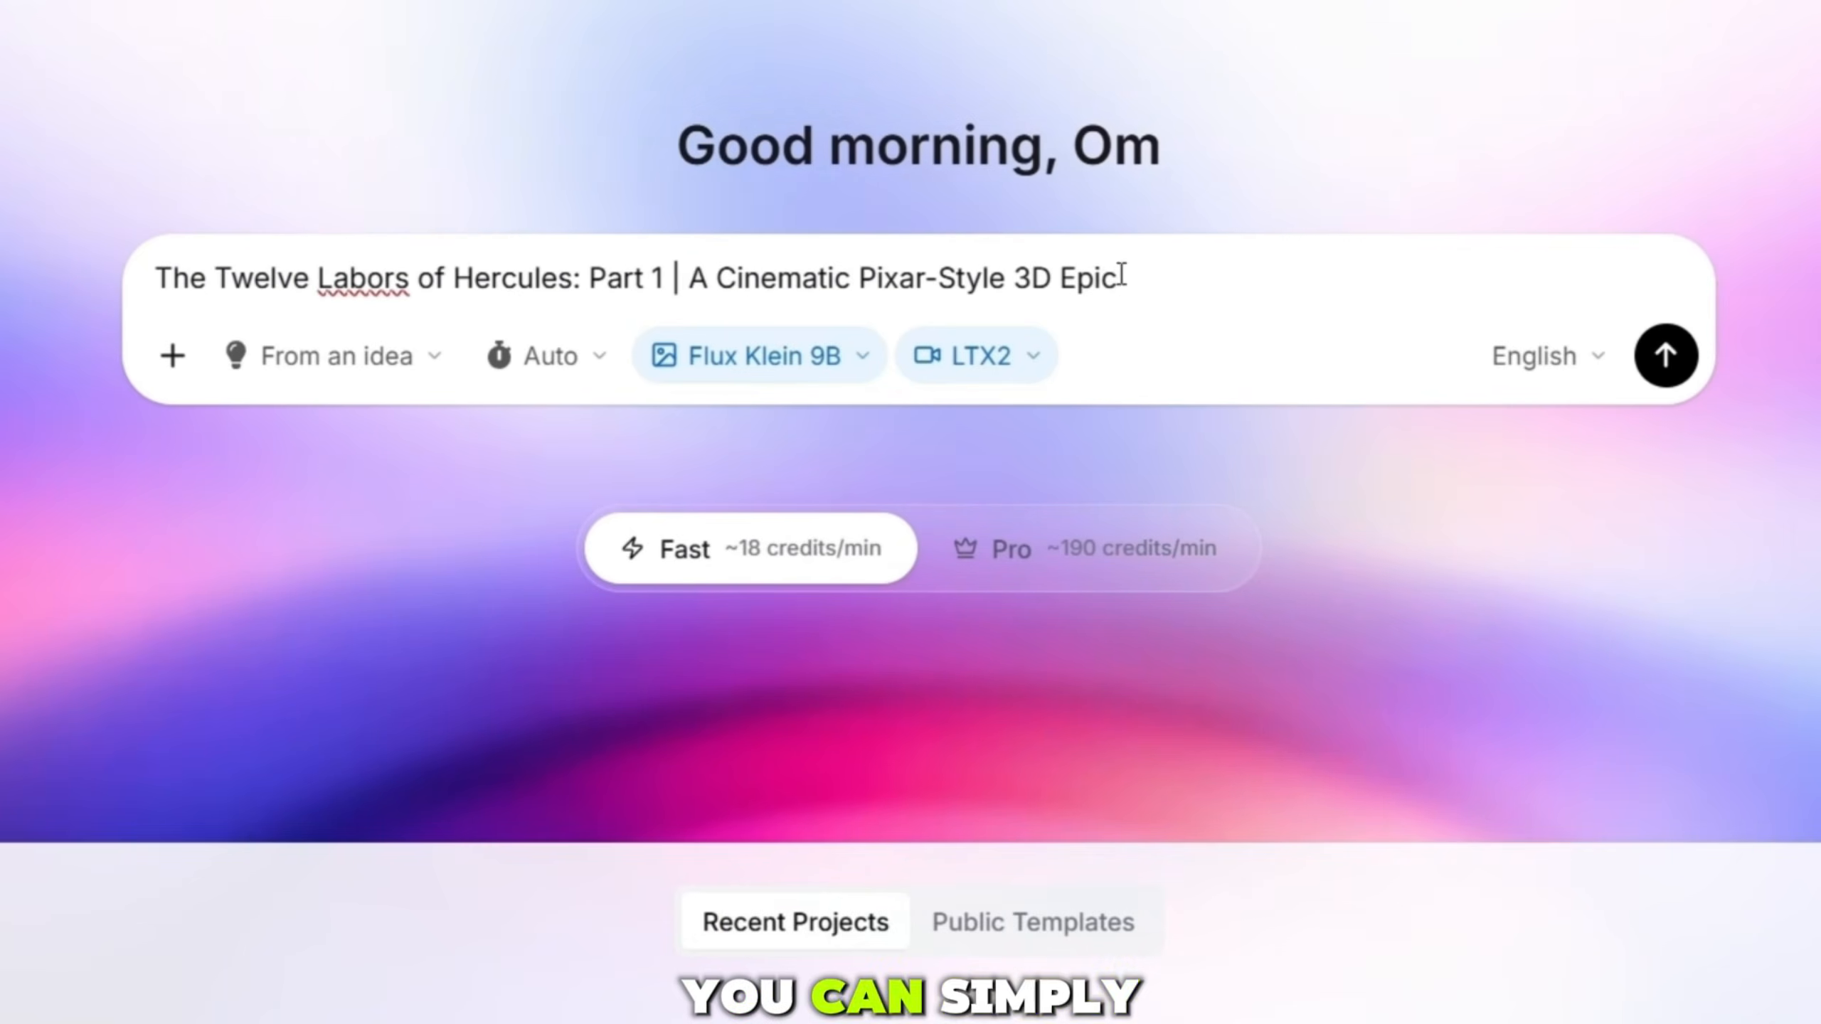
Step: Try the Script and JSON starting formats for the new video and return to starting from an idea
left_click(339, 368)
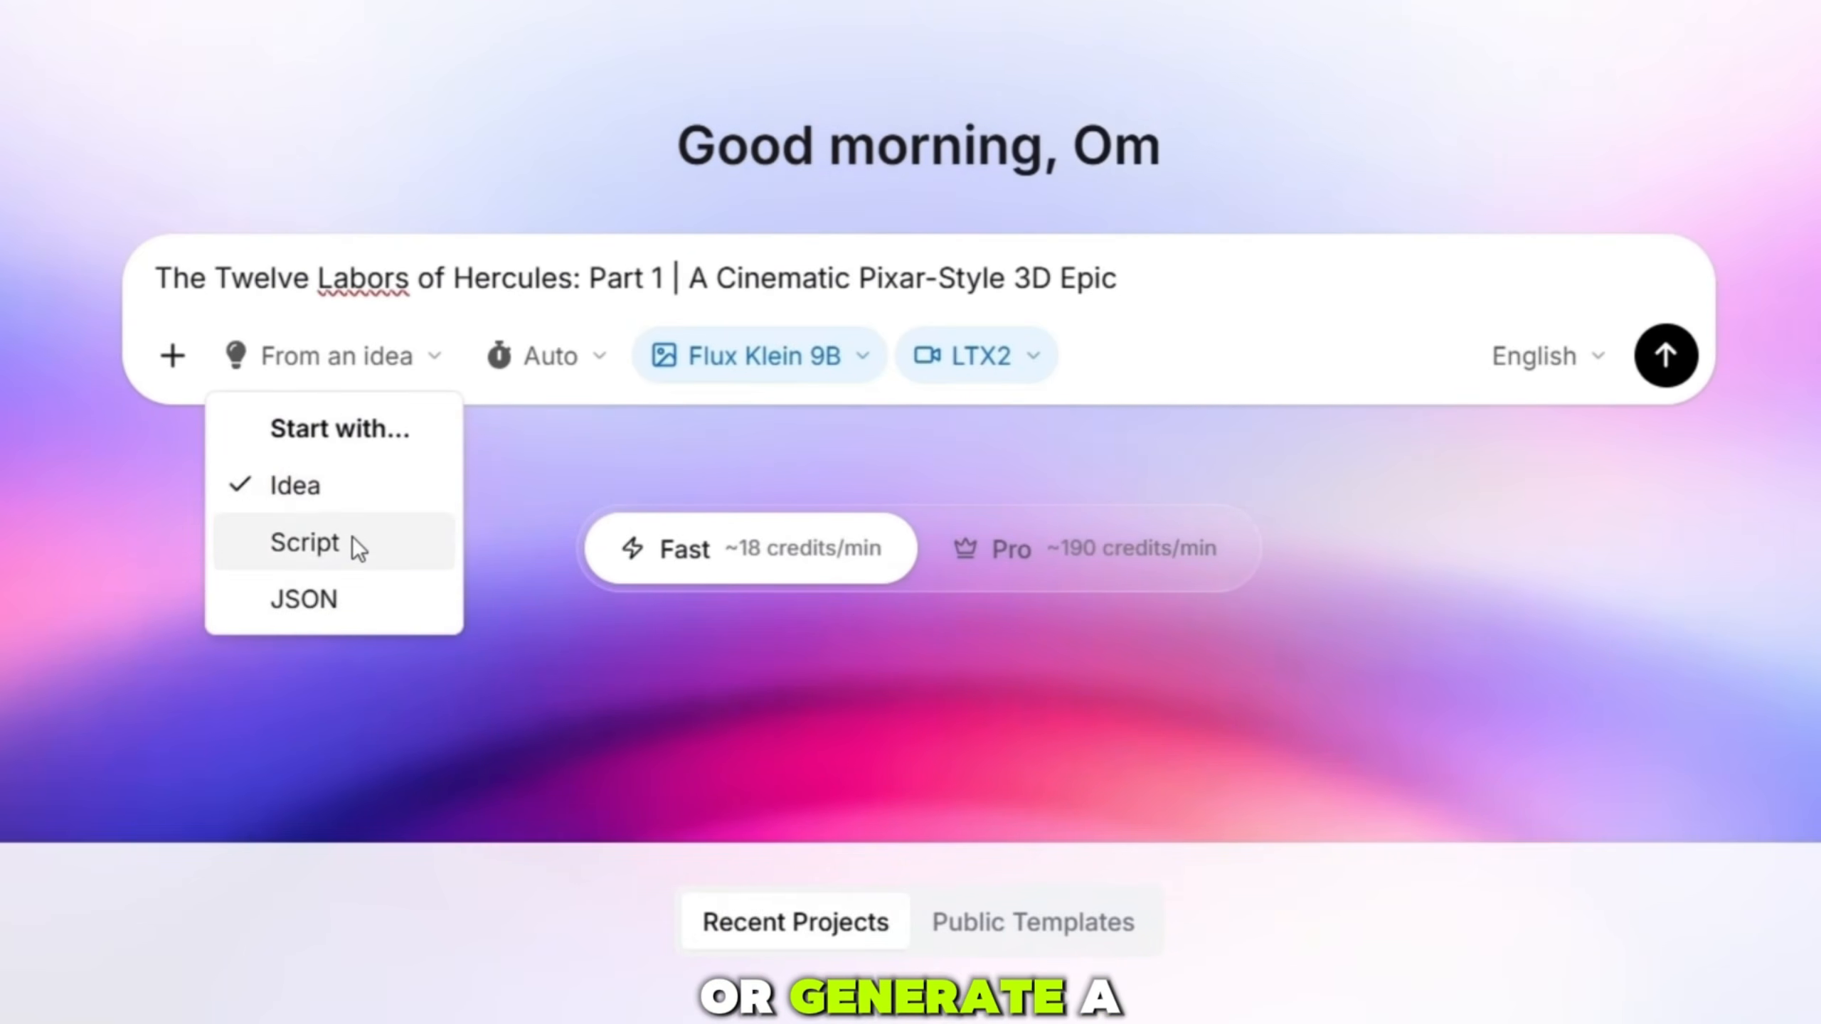
left_click(353, 539)
left_click(252, 615)
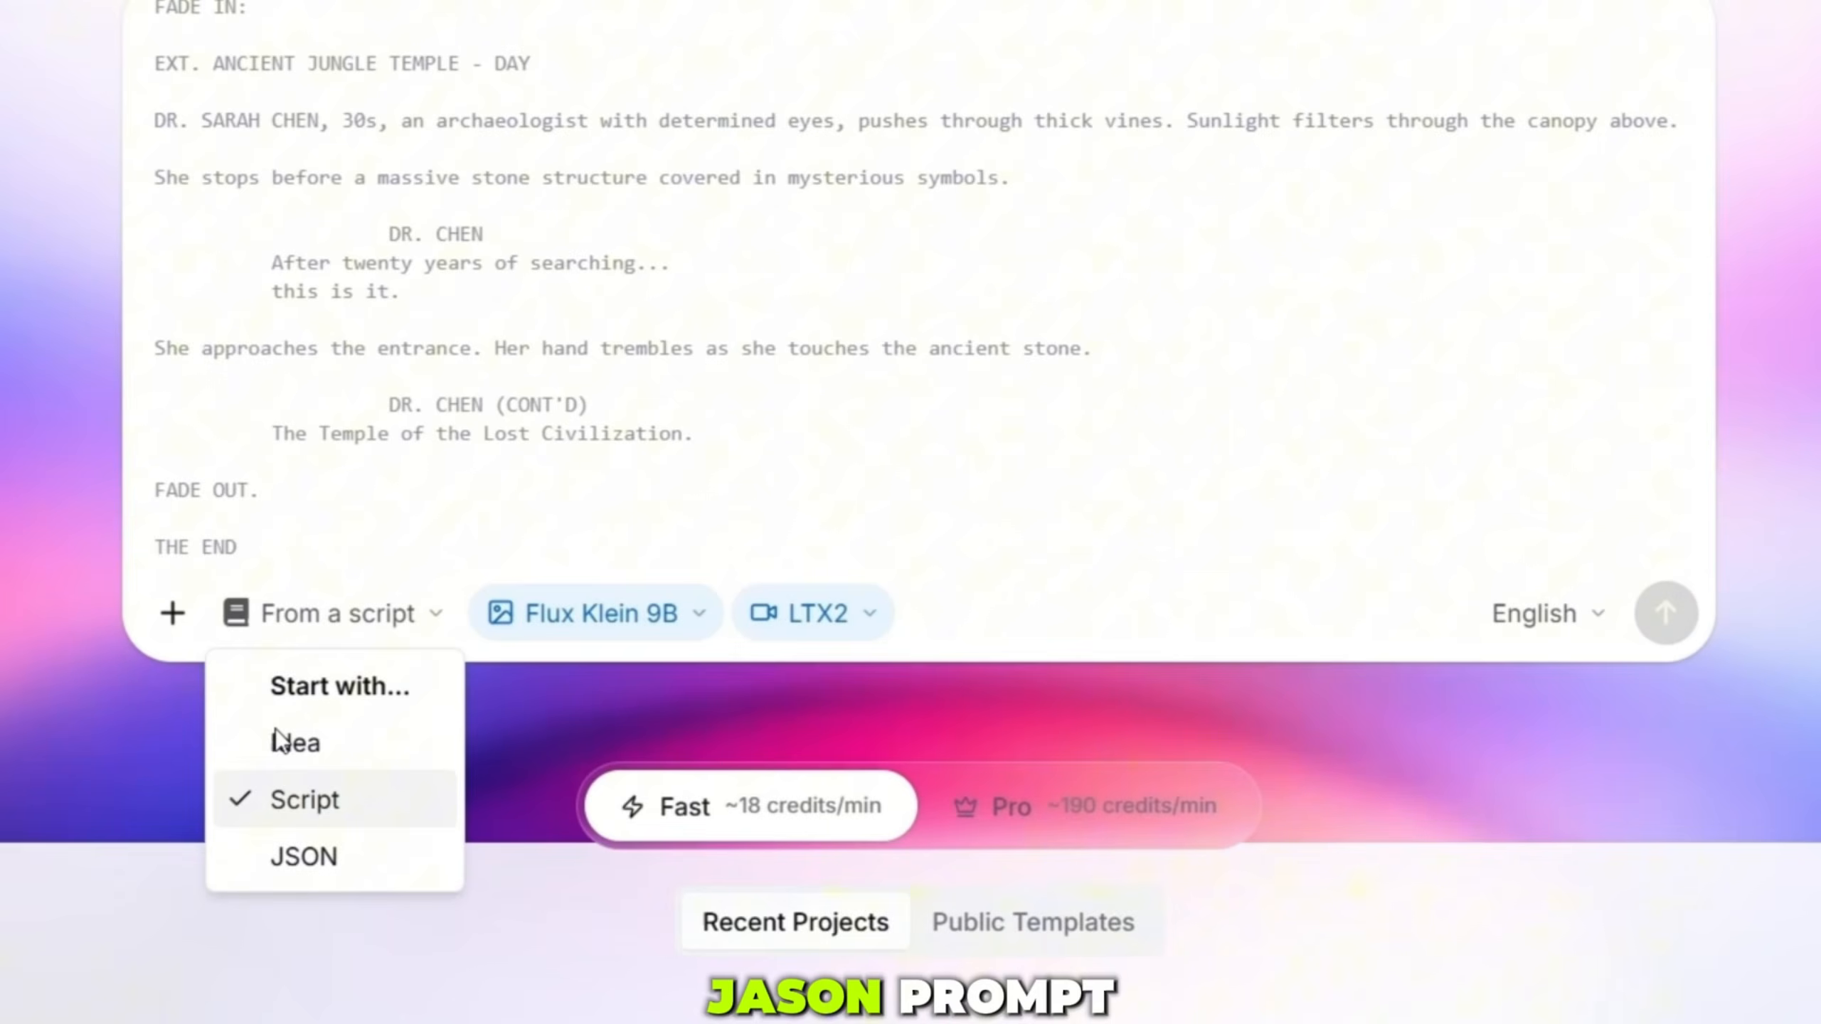
left_click(308, 861)
left_click(283, 427)
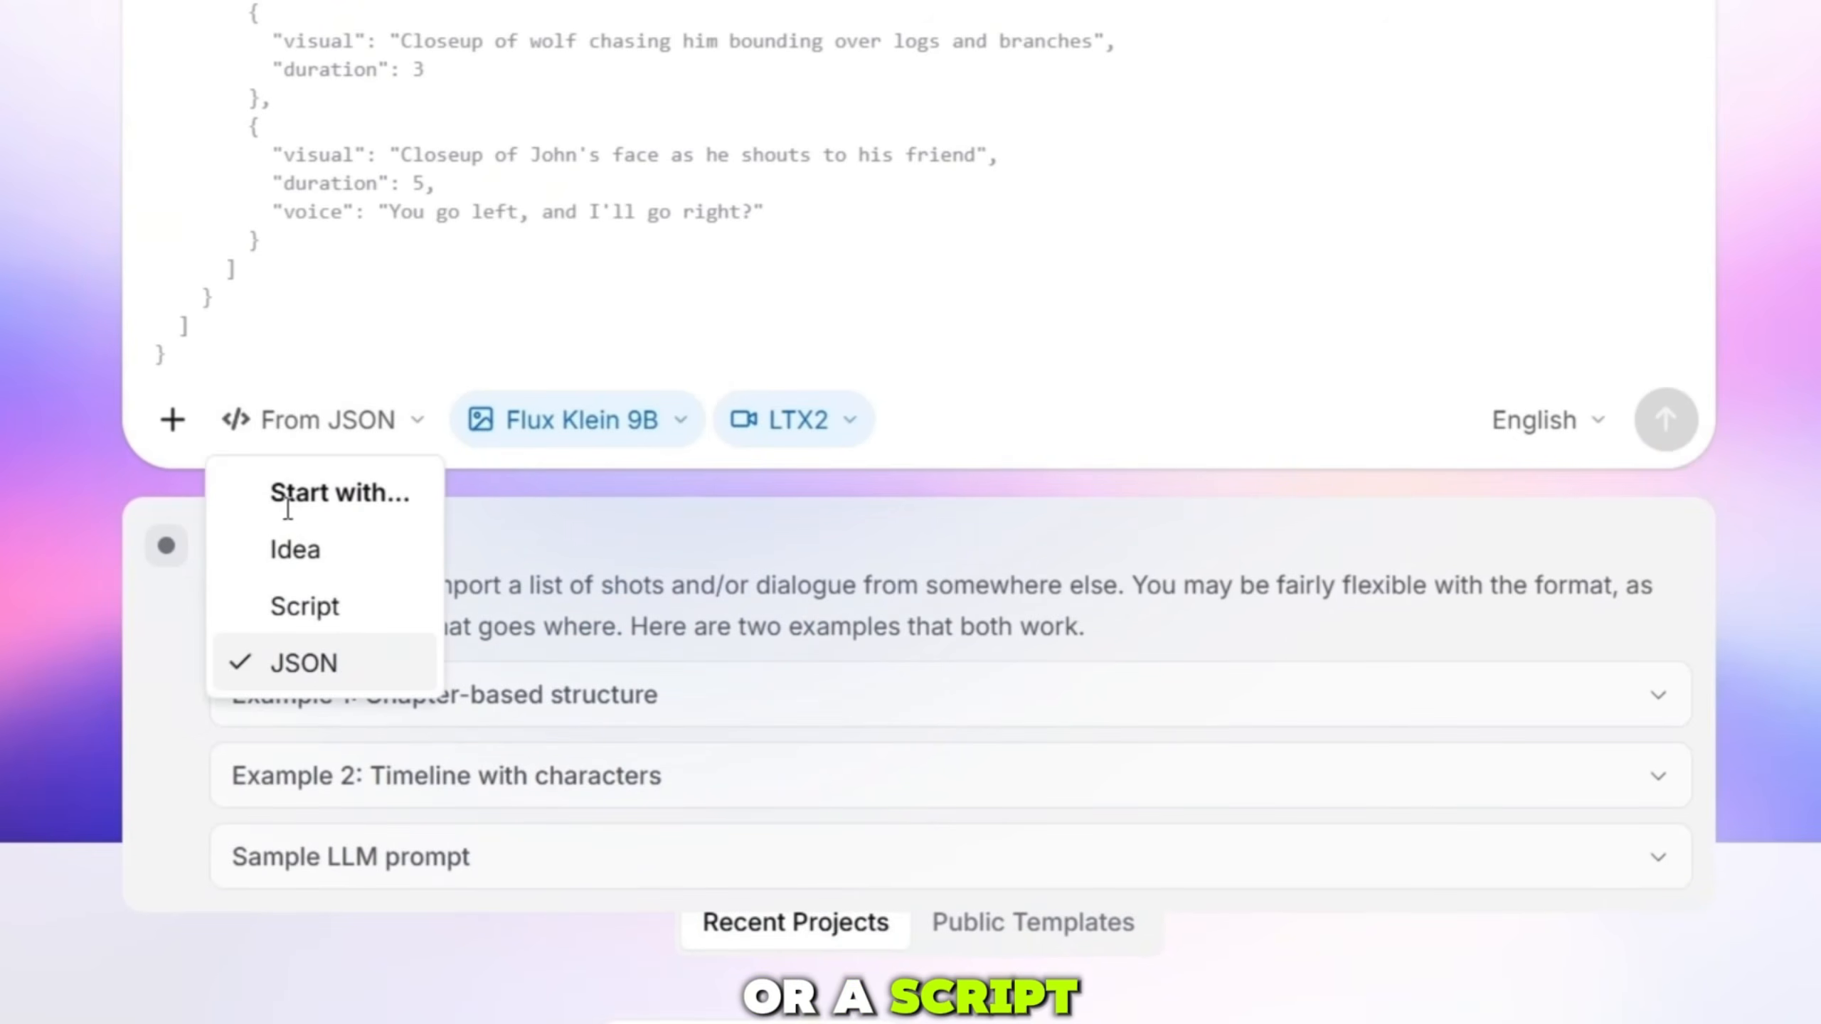
left_click(294, 548)
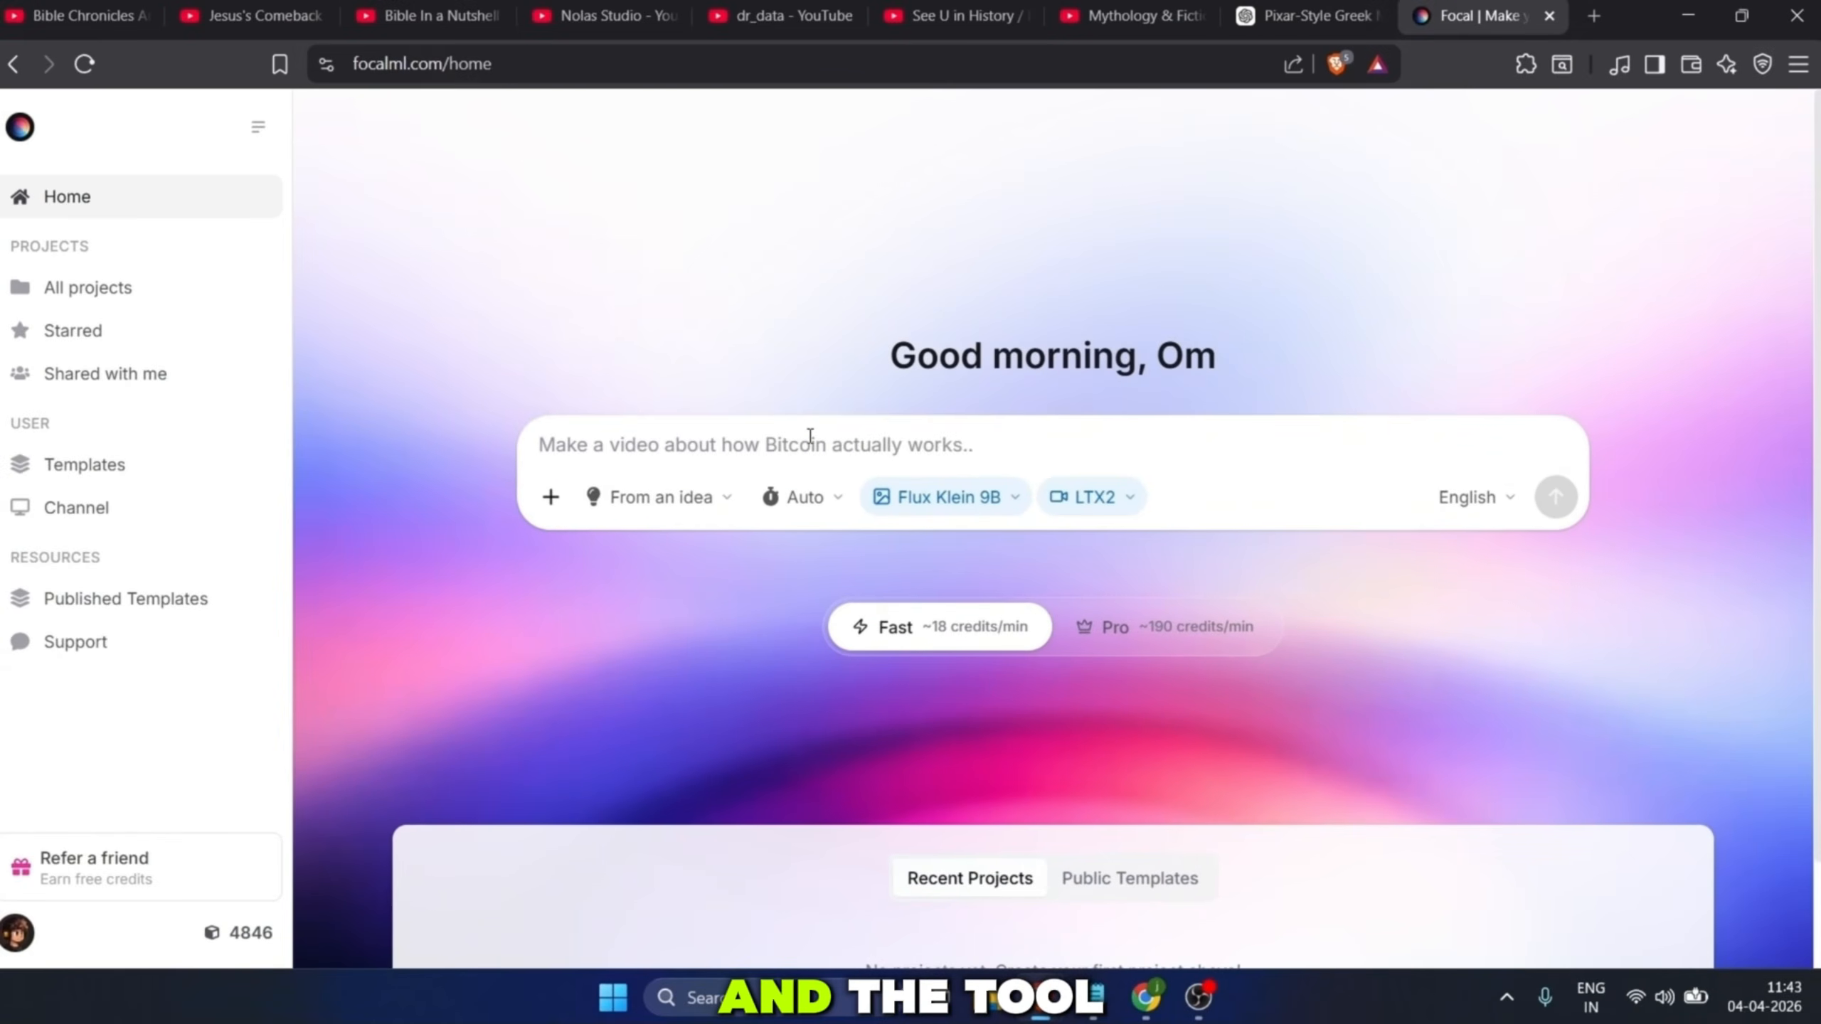
Step: Submit the idea "The Twelve Labors of Hercules: Part 1 | A Cinematic Pixar-Style 3D Epic" using Pro mode and English
key("ctrl+v")
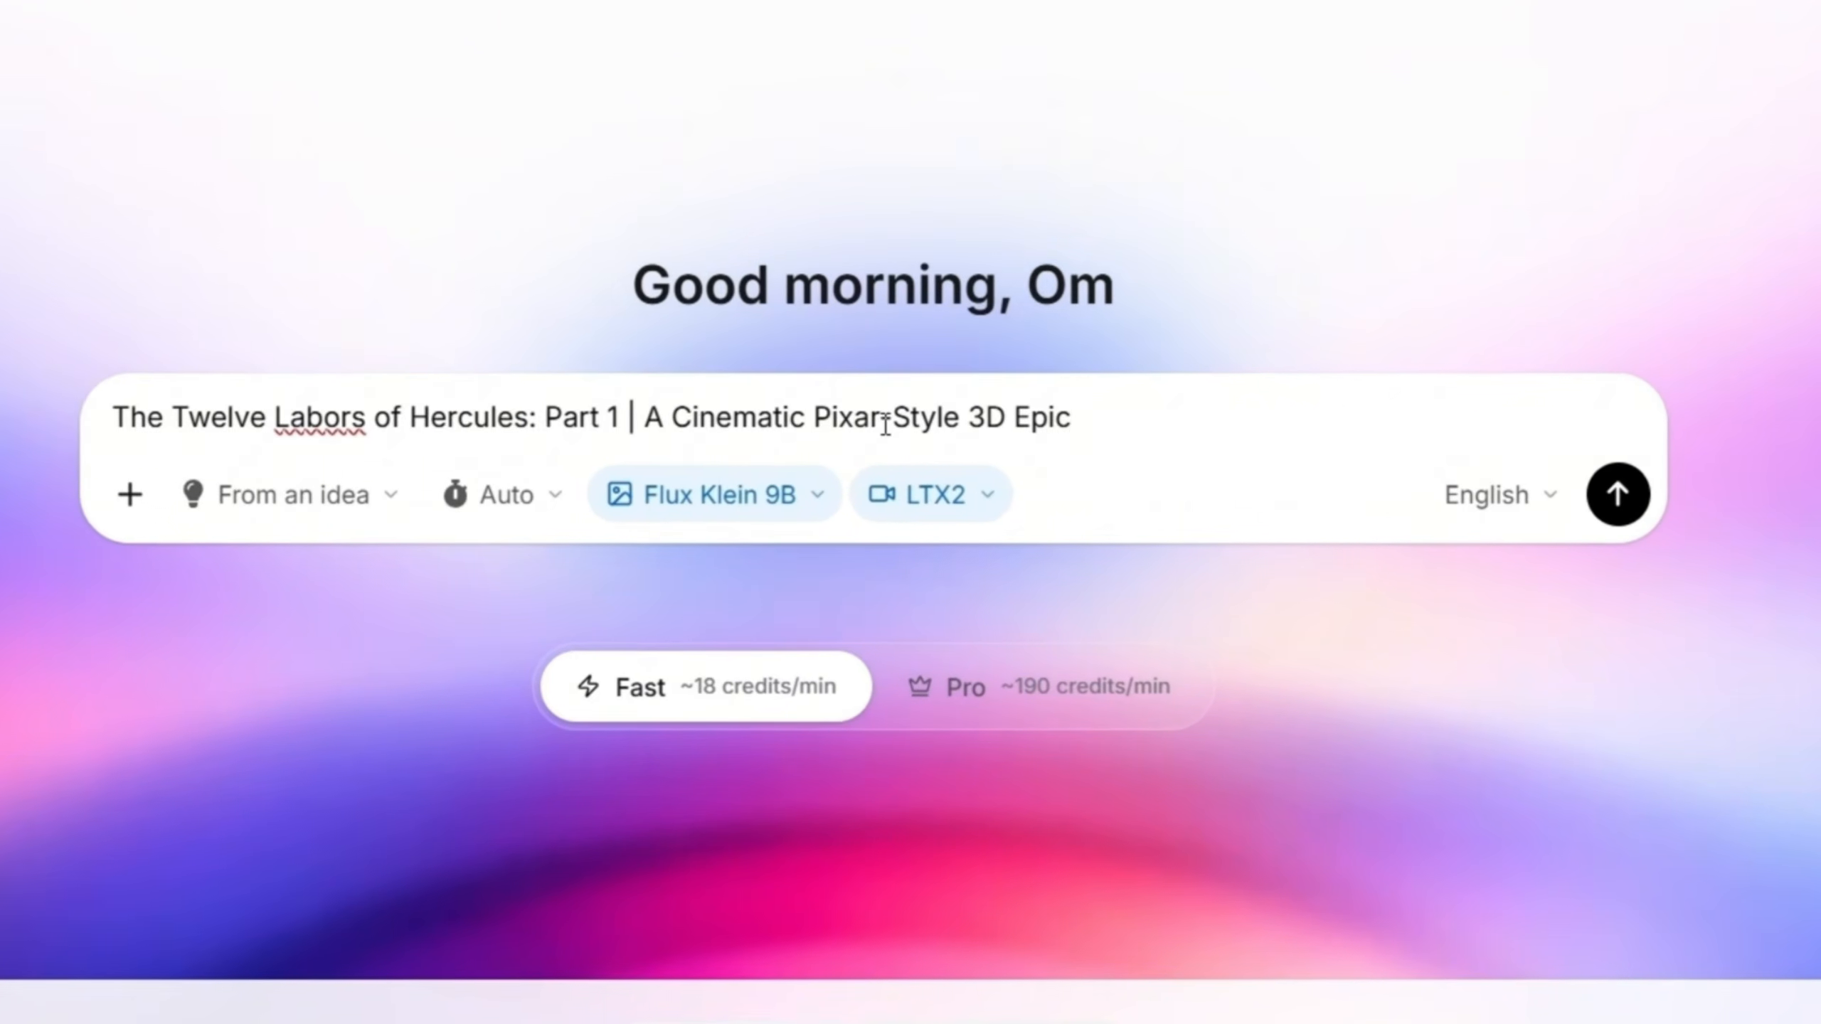
left_click(954, 500)
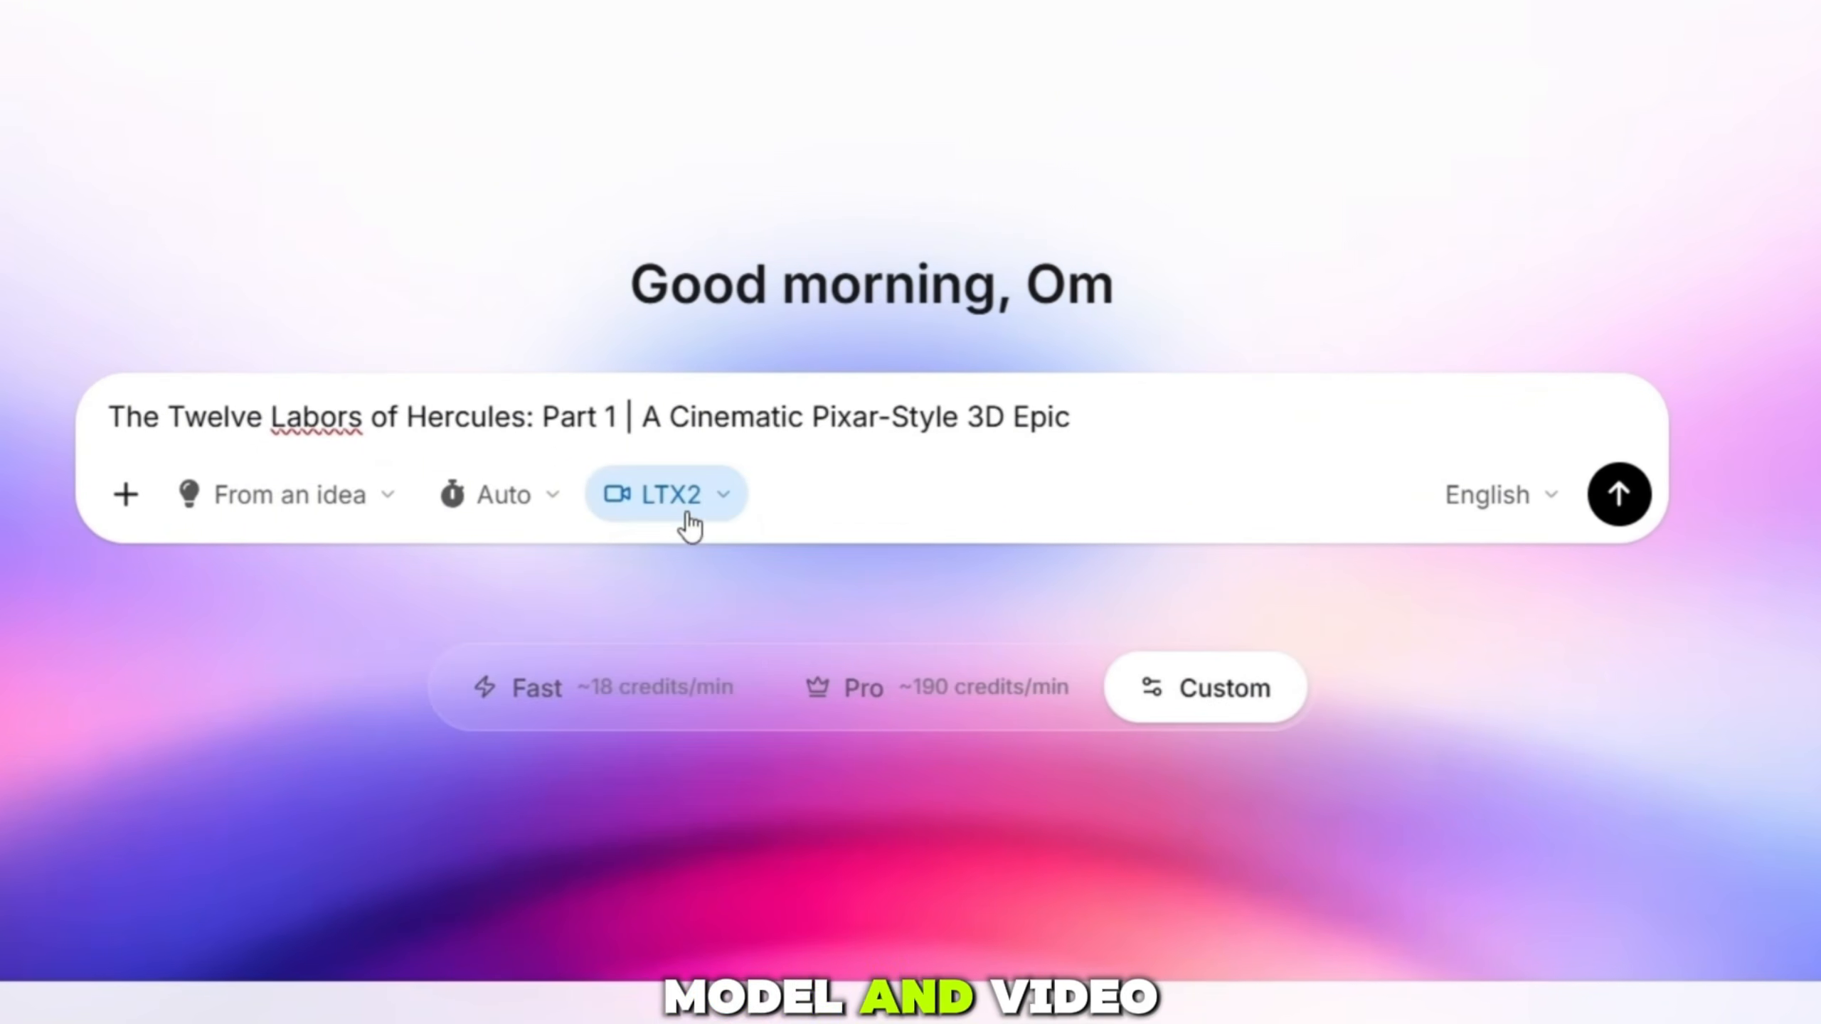
left_click(687, 522)
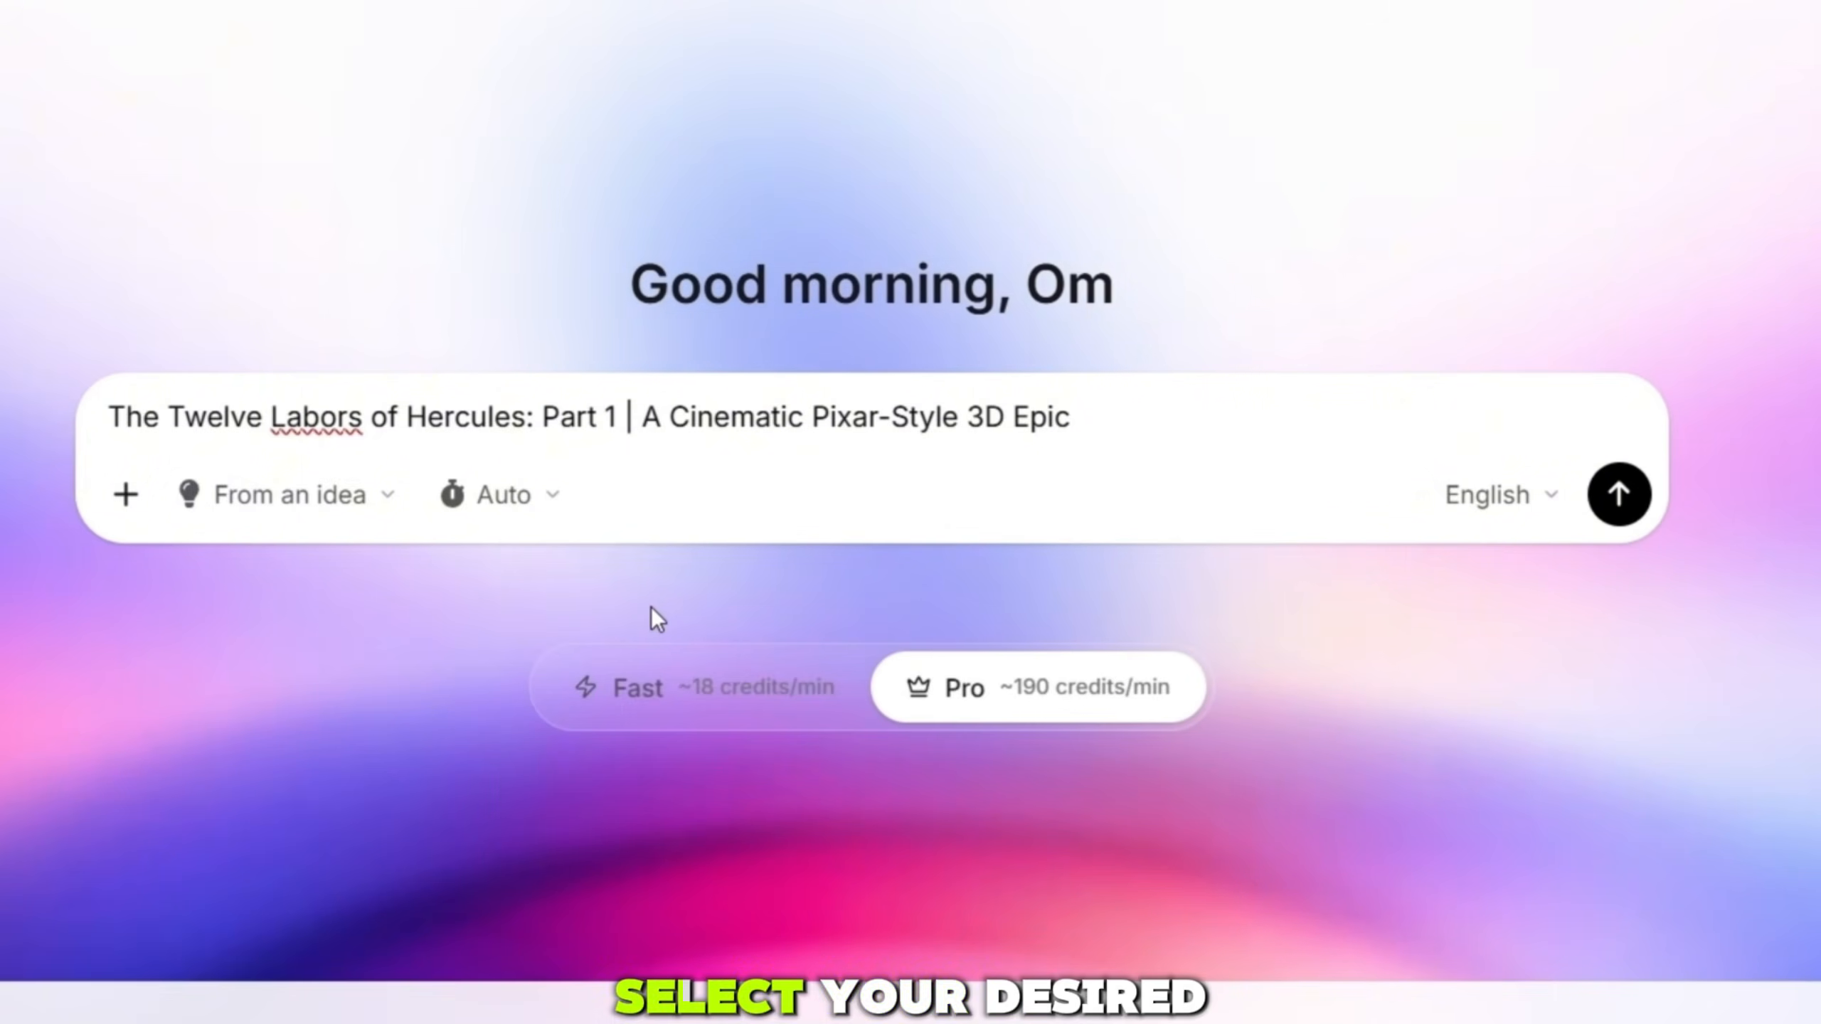
scroll(654, 617, "down", 3)
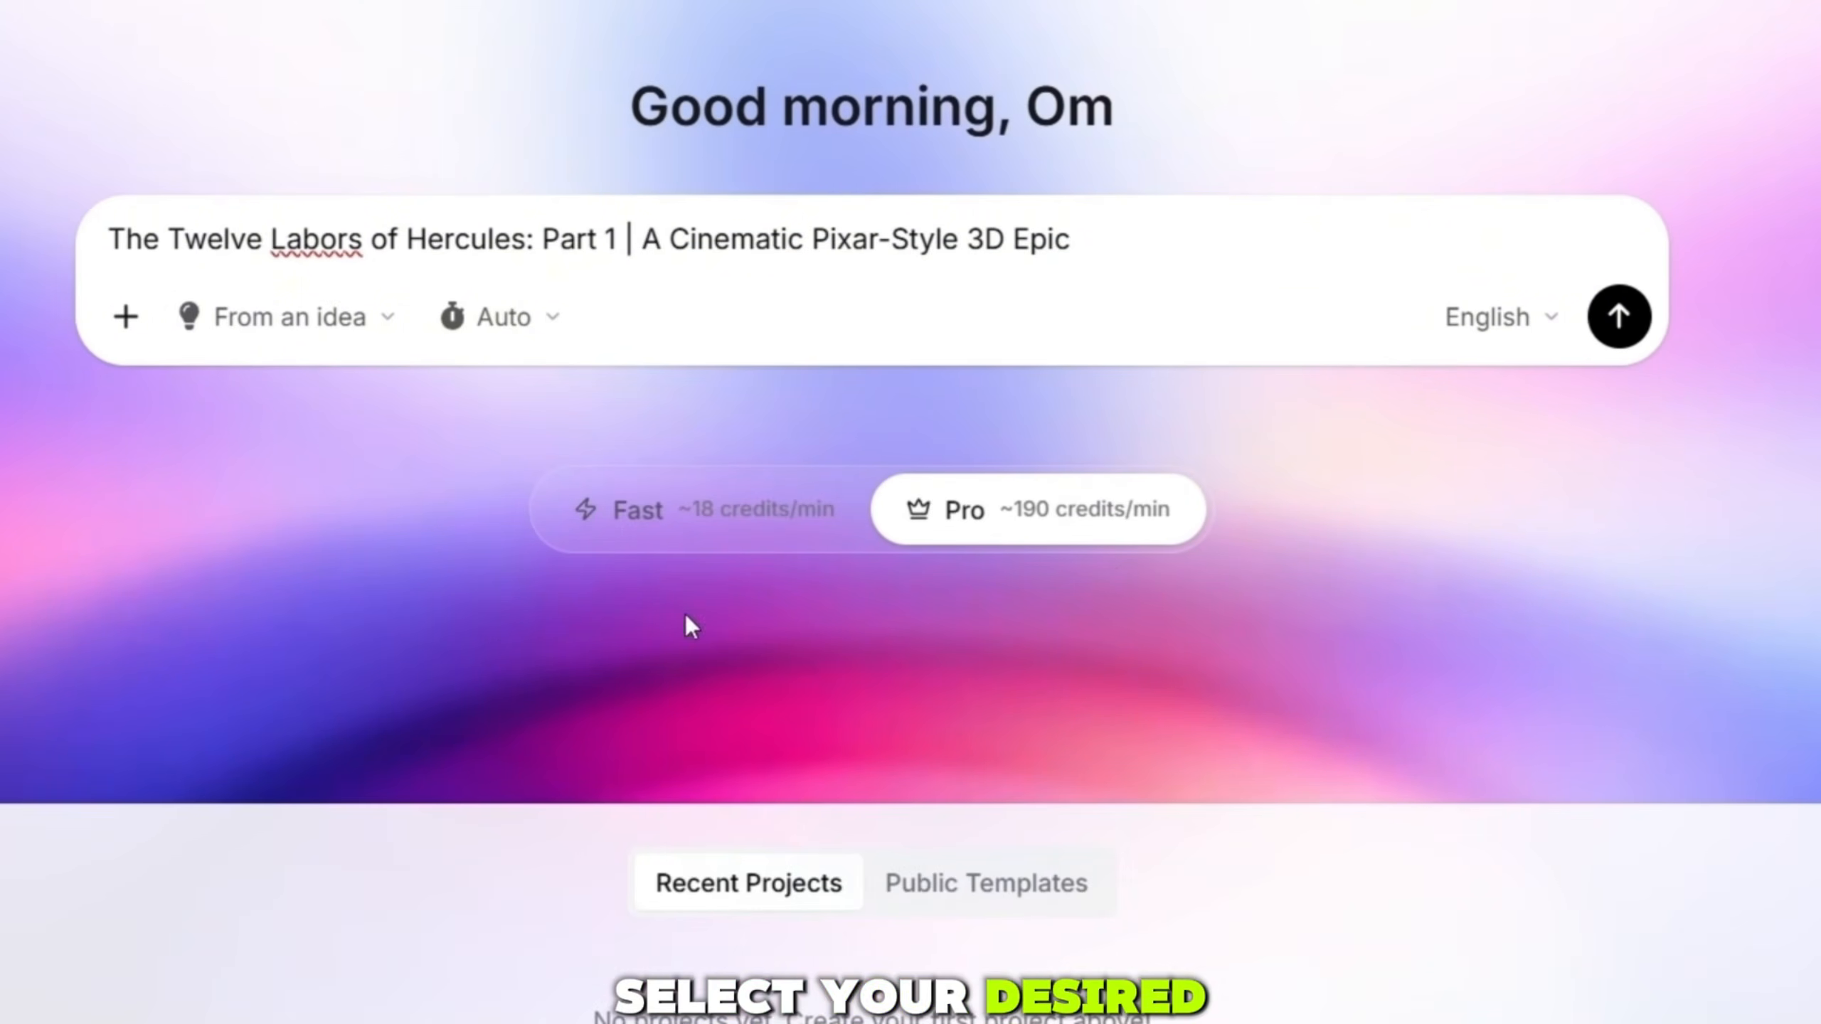
left_click(1491, 322)
left_click(1306, 424)
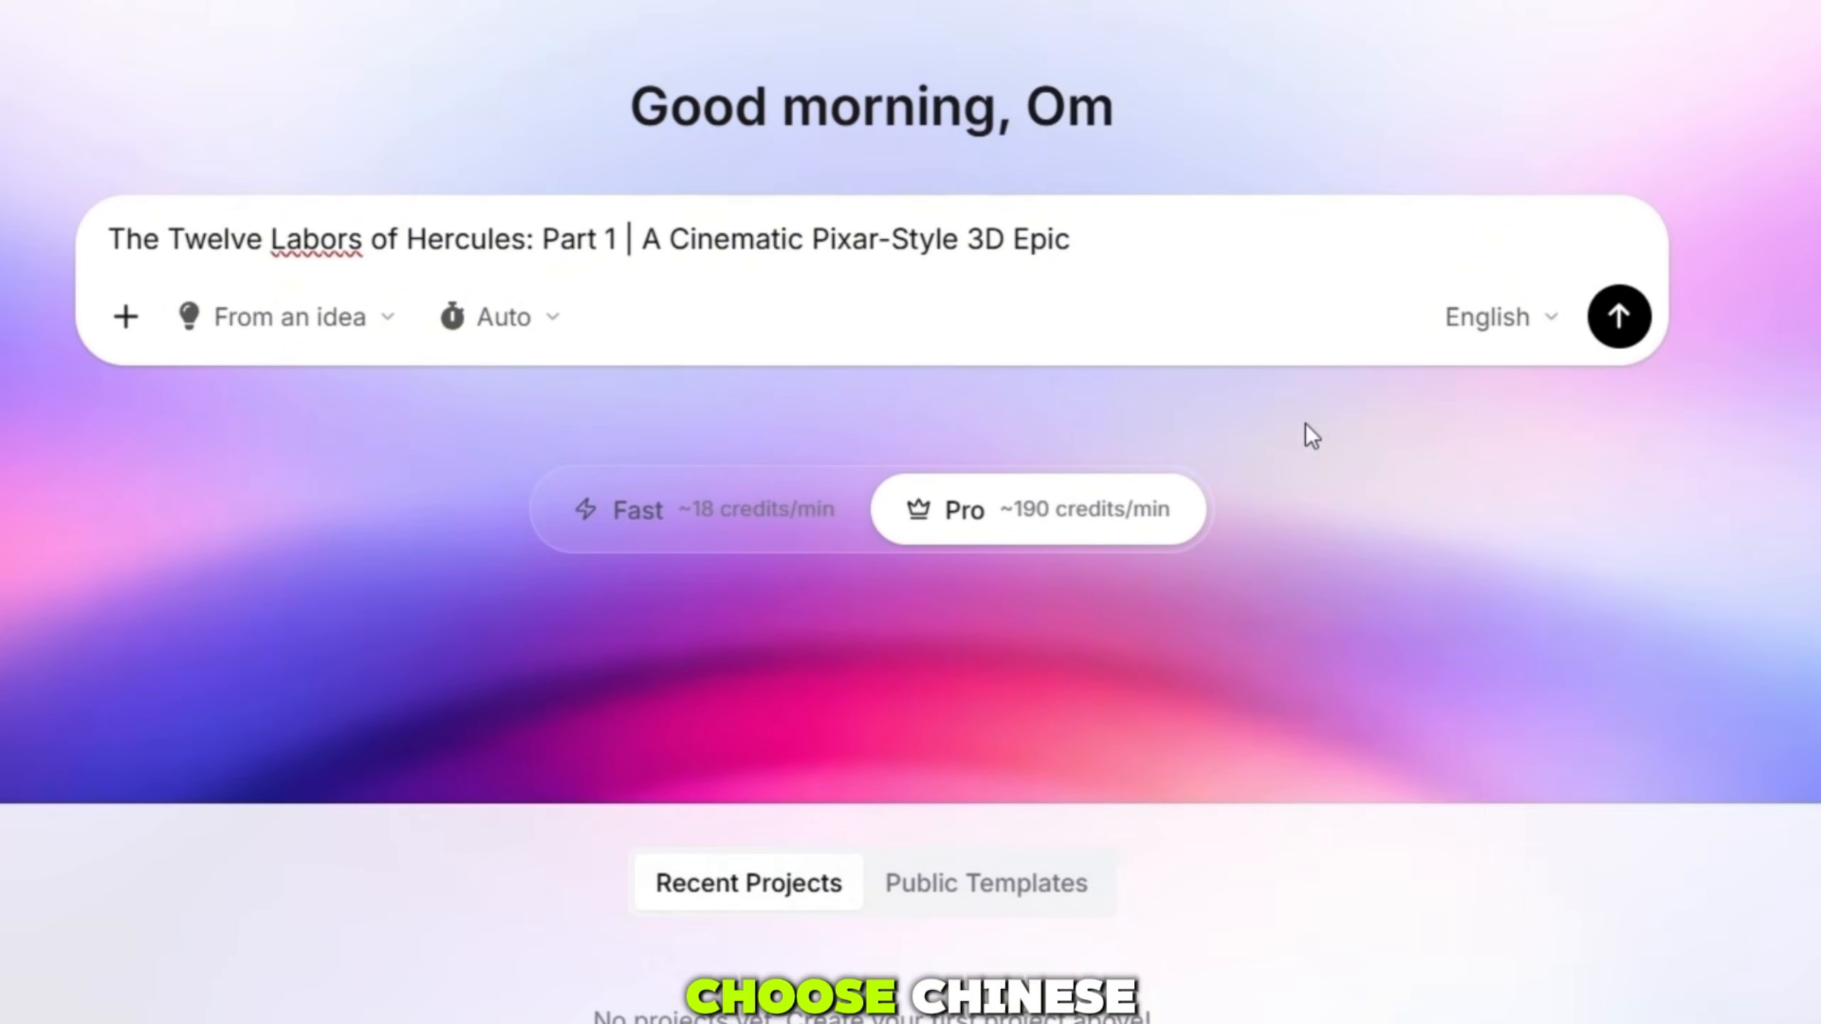
mouse_move(1355, 512)
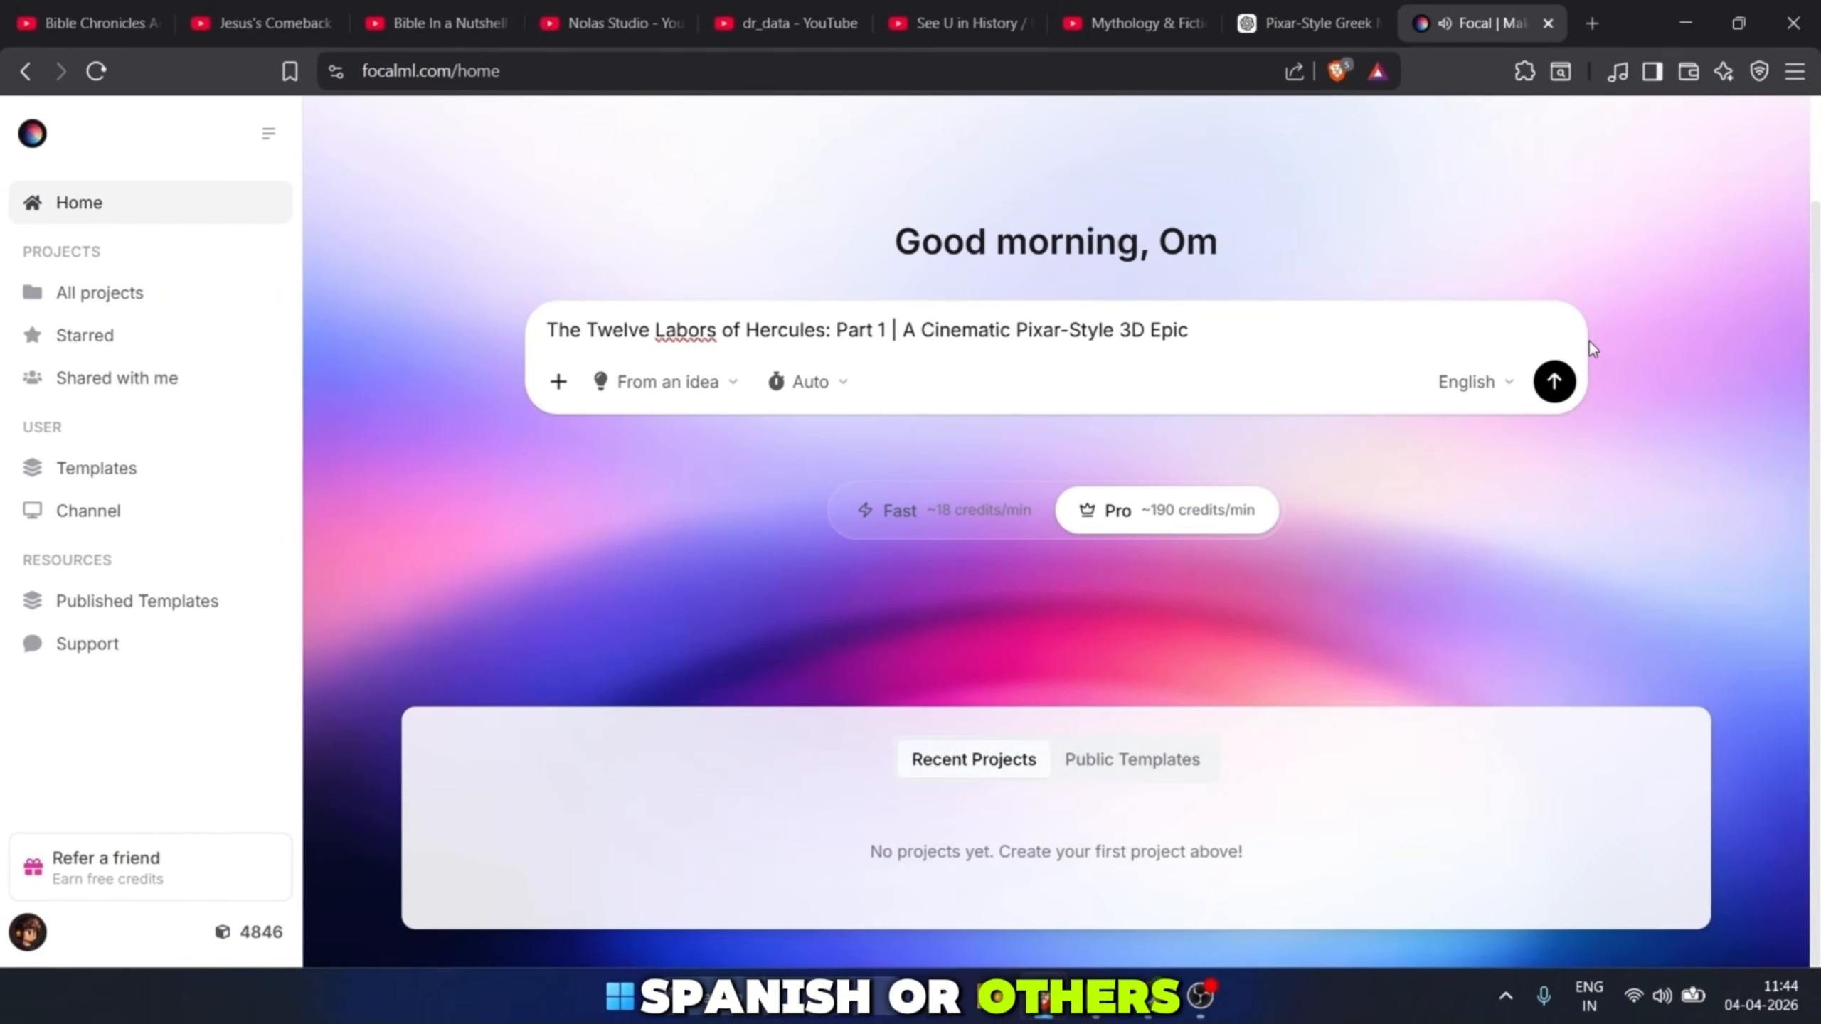
mouse_move(1249, 535)
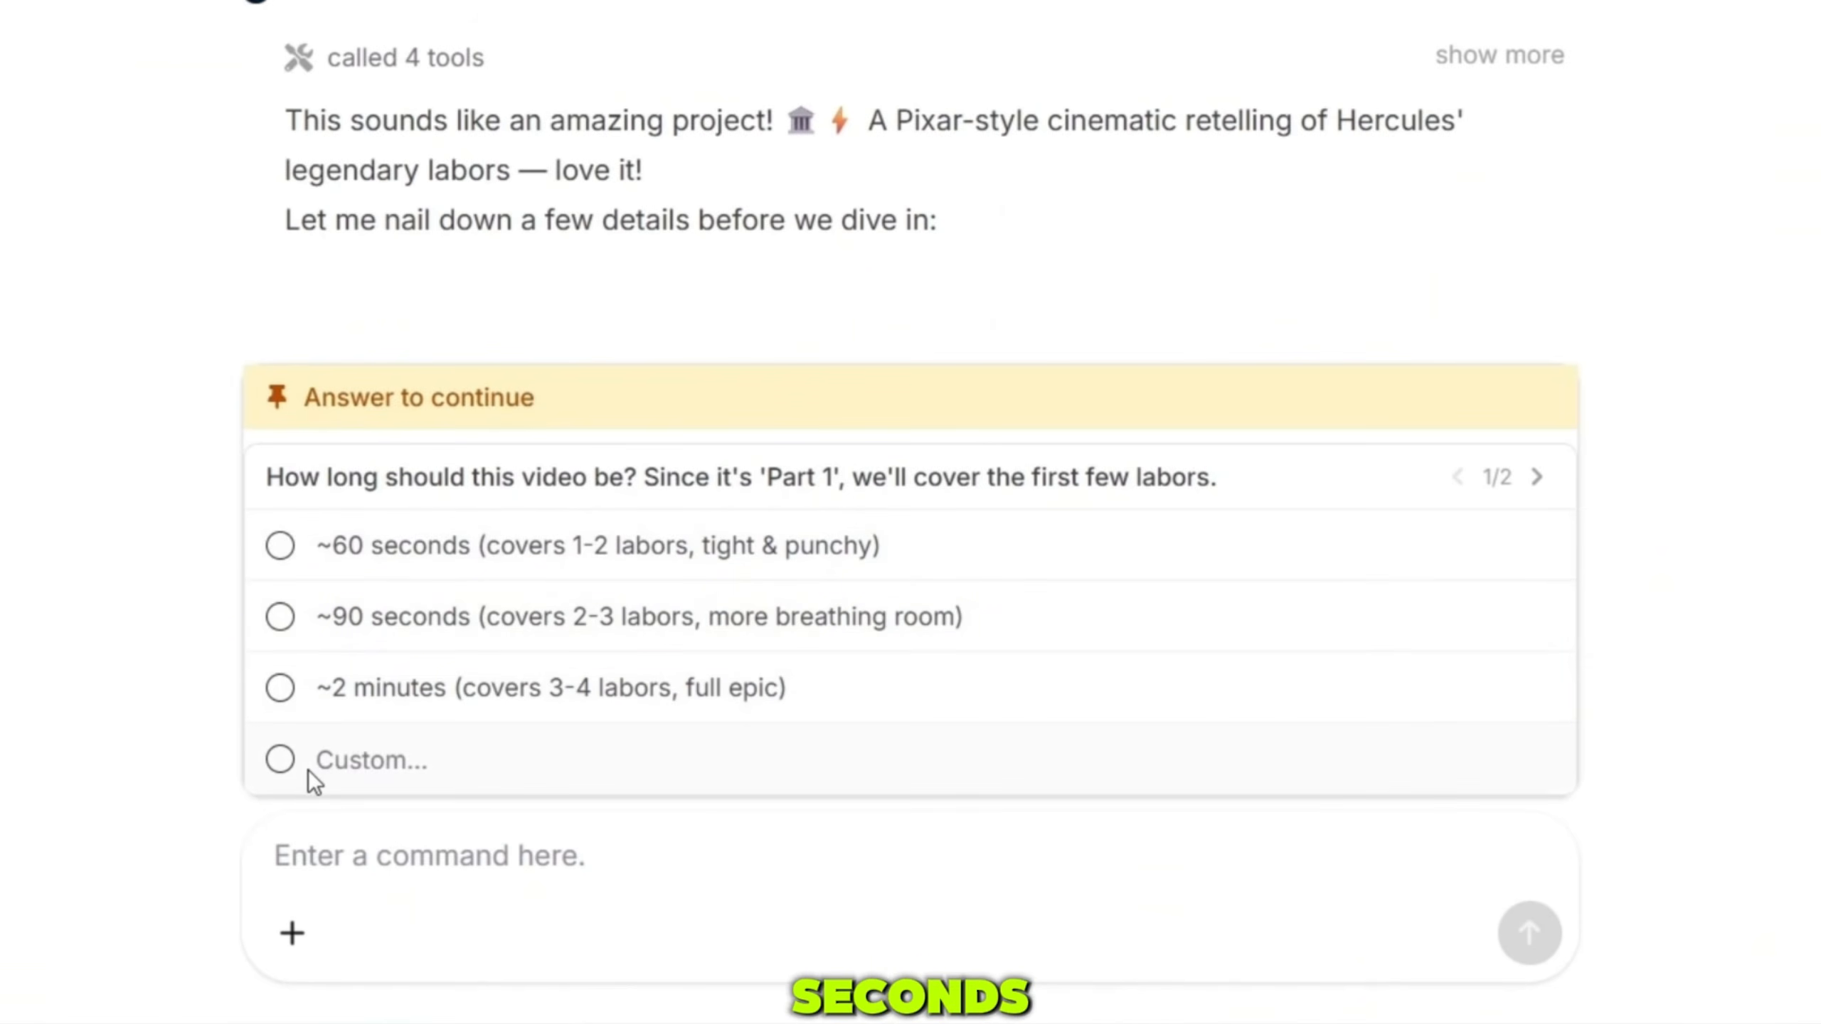
Step: Answer the setup questions with a length of ~60 seconds and Epic narration as the storytelling style
left_click(374, 569)
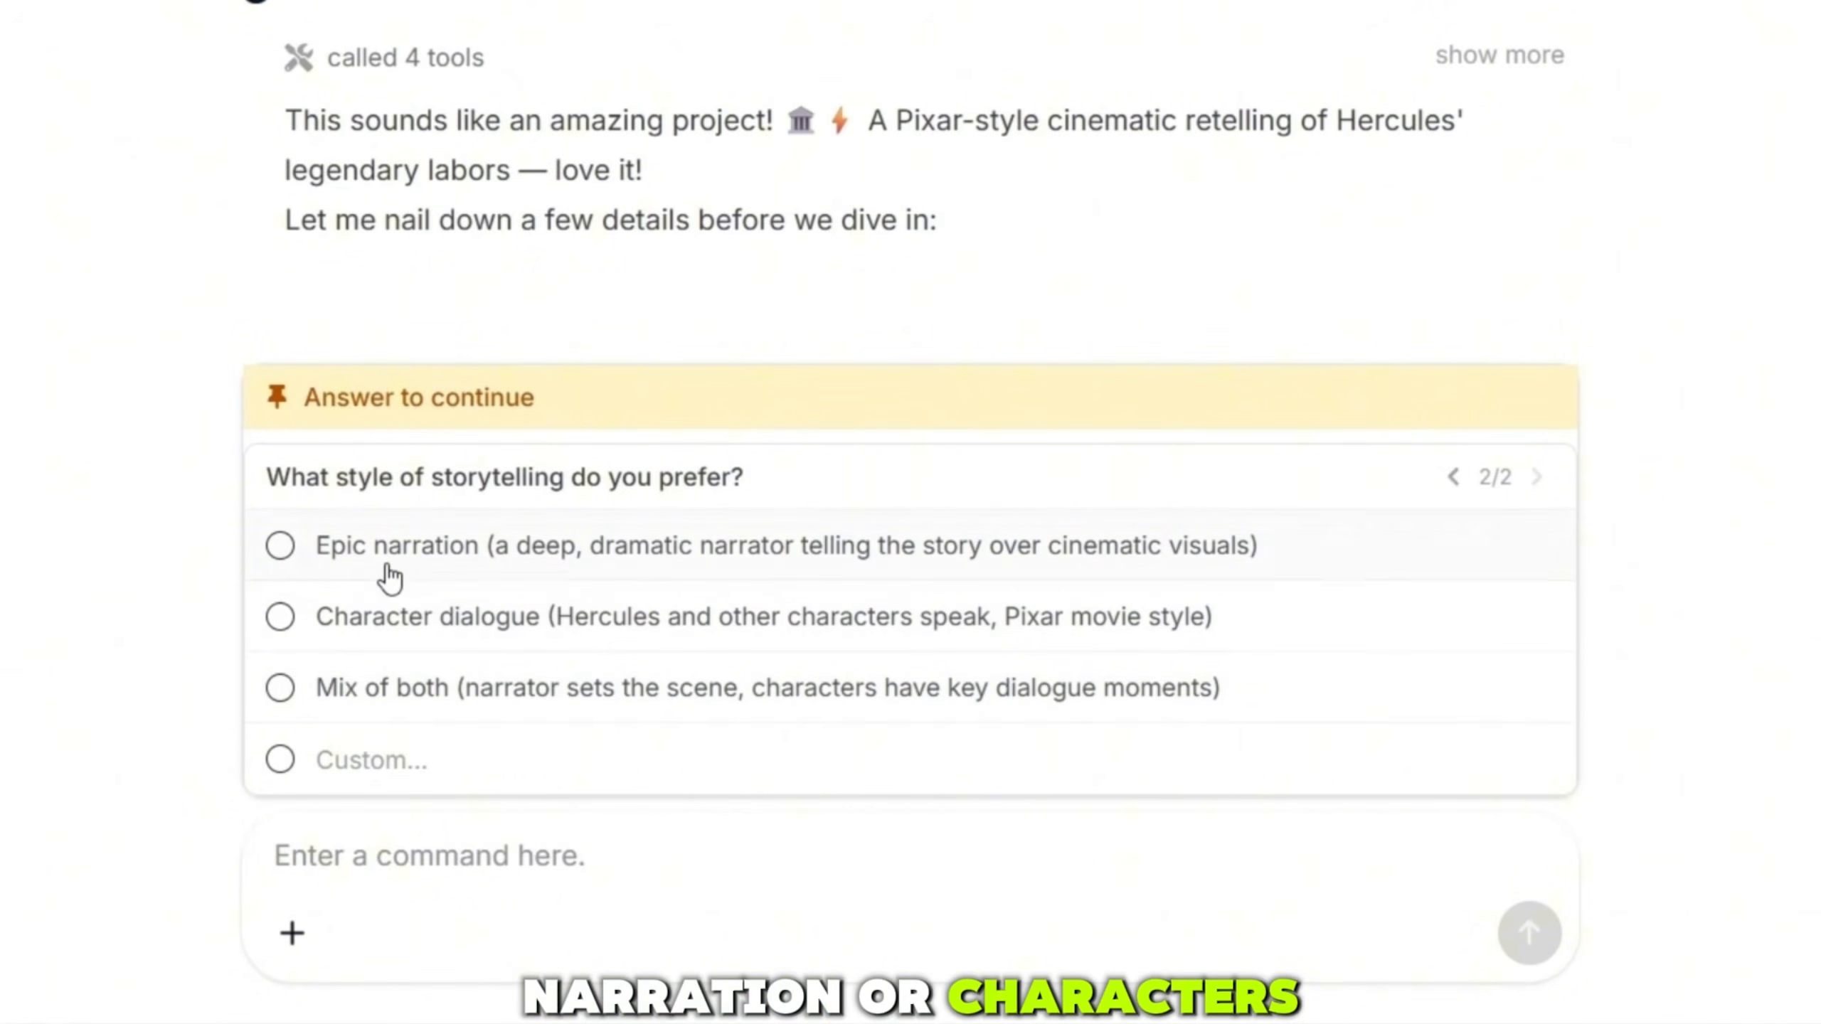
left_click(318, 560)
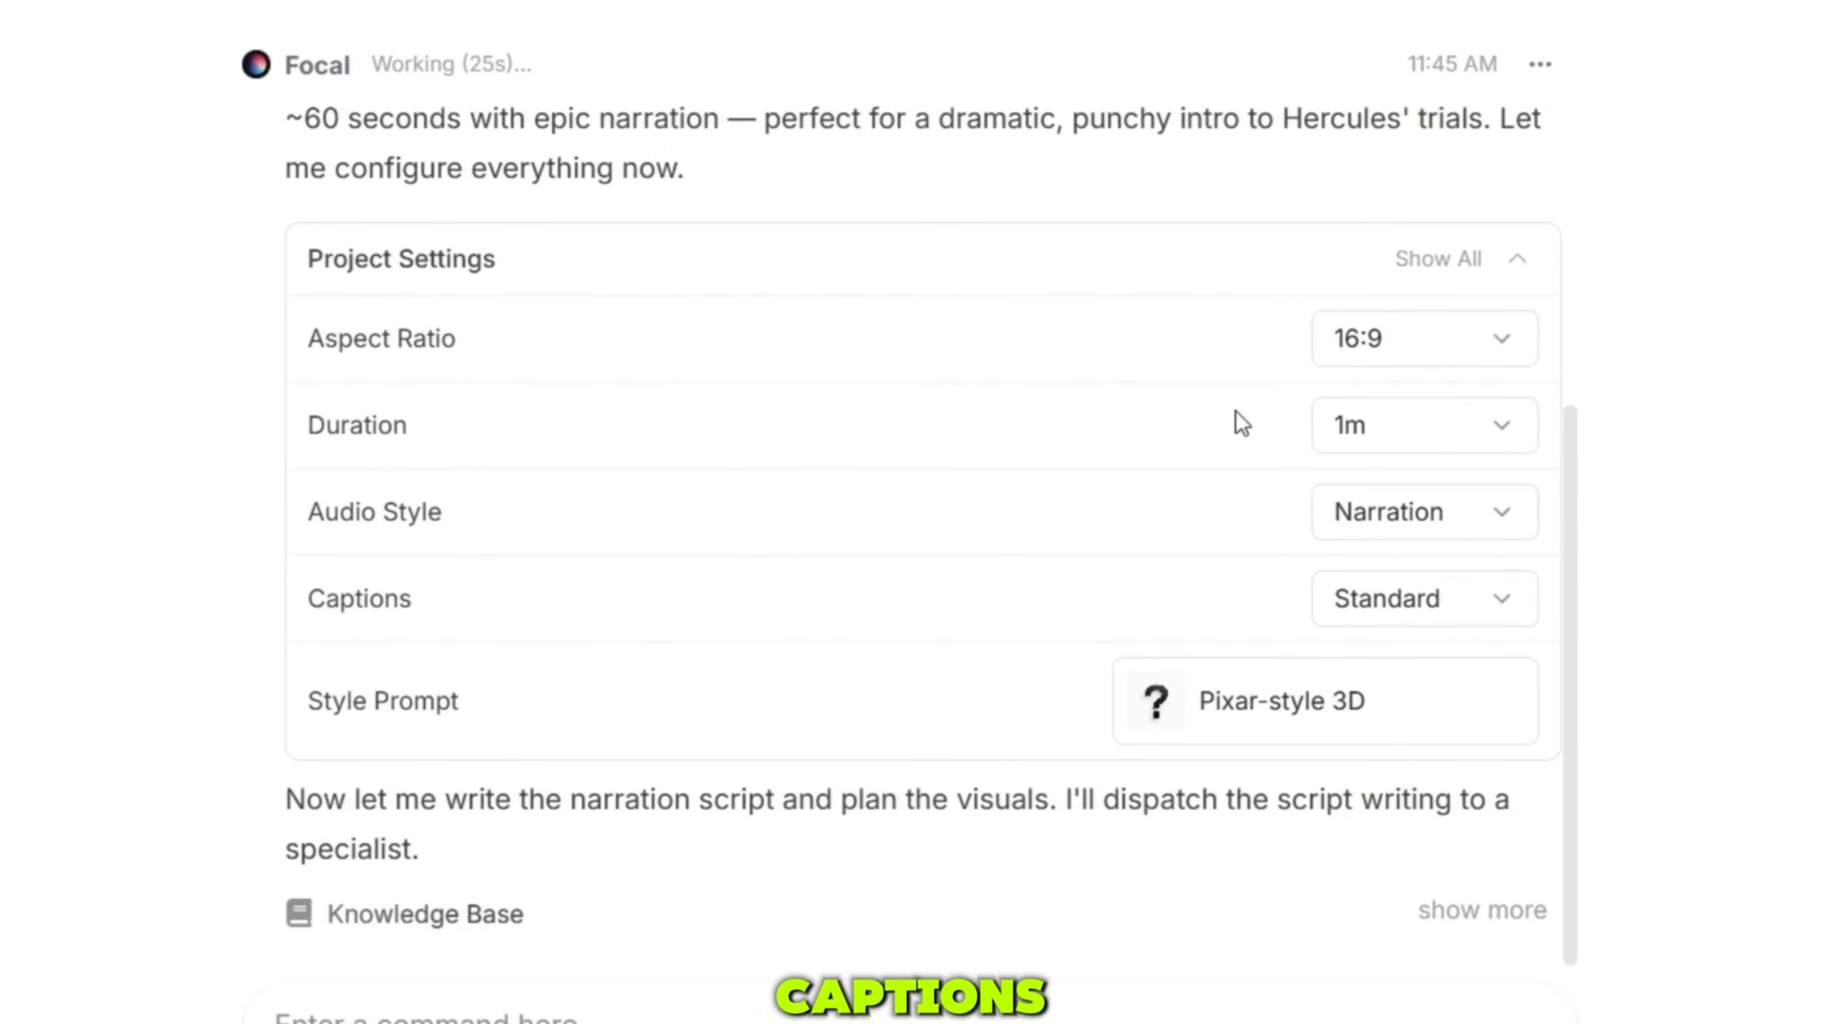
Step: Choose 16:9 aspect ratio, 1m duration, Narration audio style and Standard captions in the project settings
left_click(1343, 344)
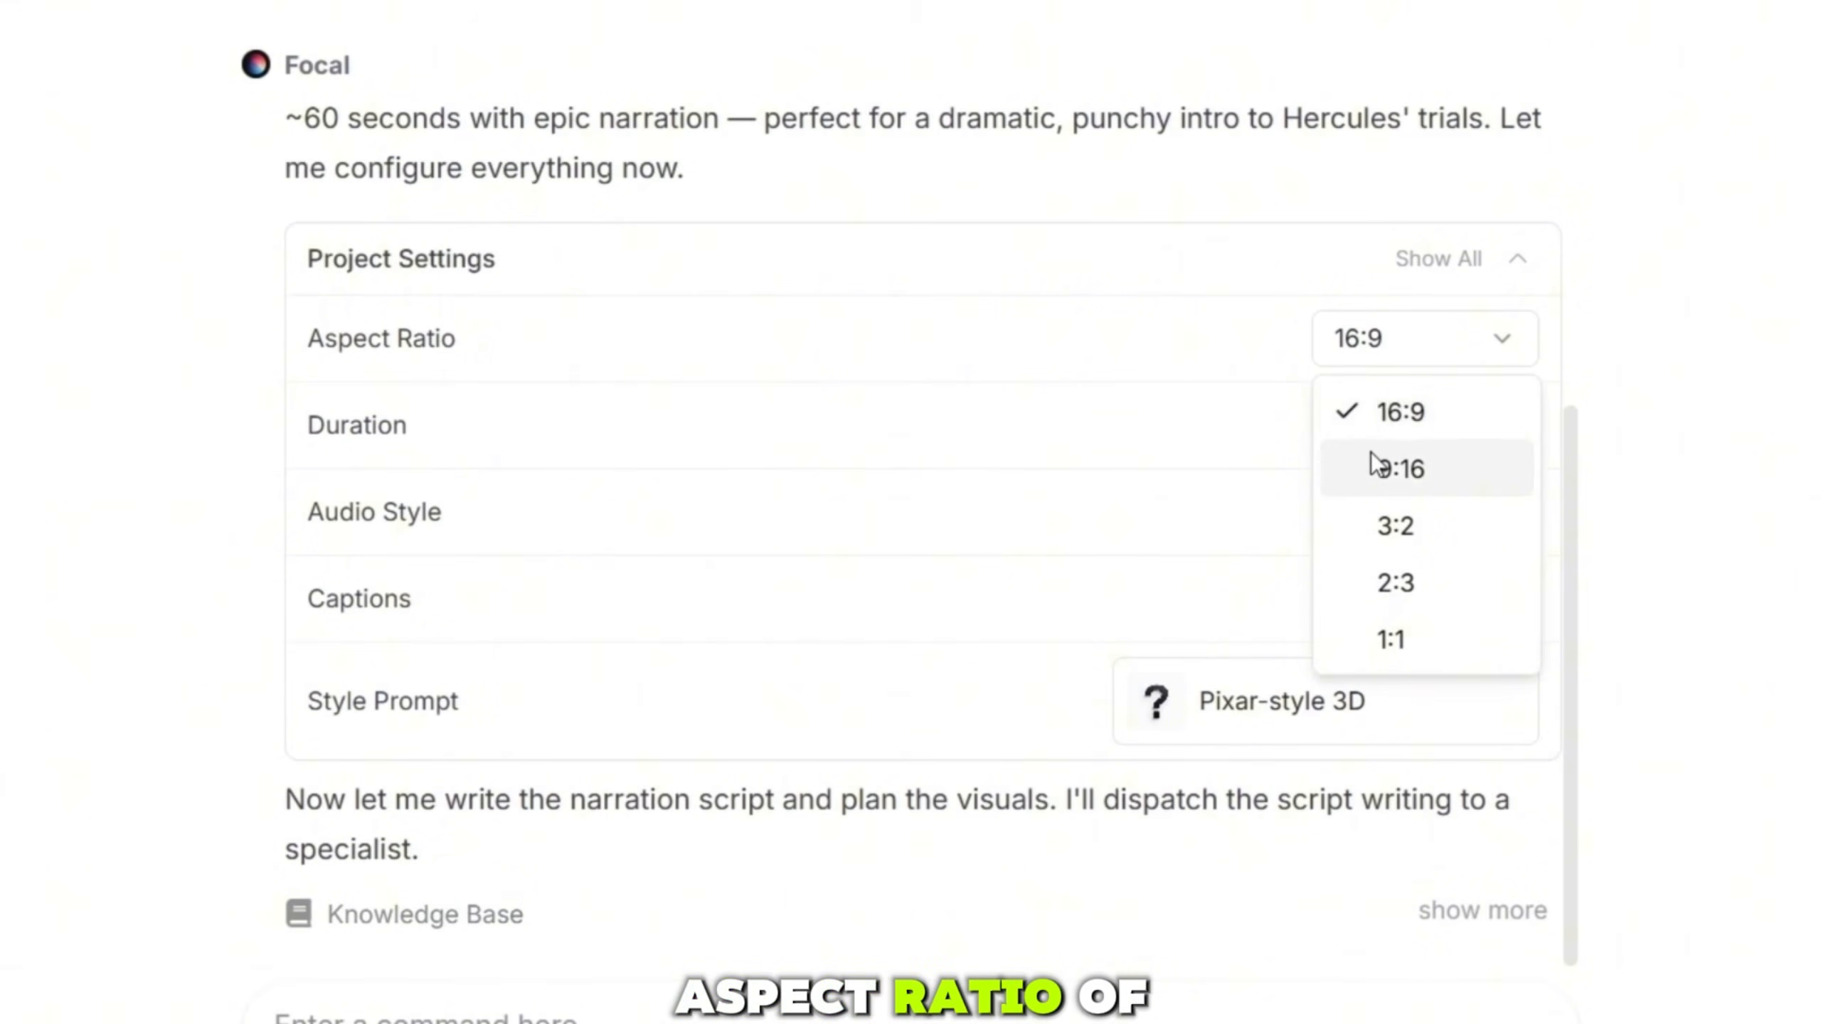
left_click(1378, 427)
left_click(1377, 427)
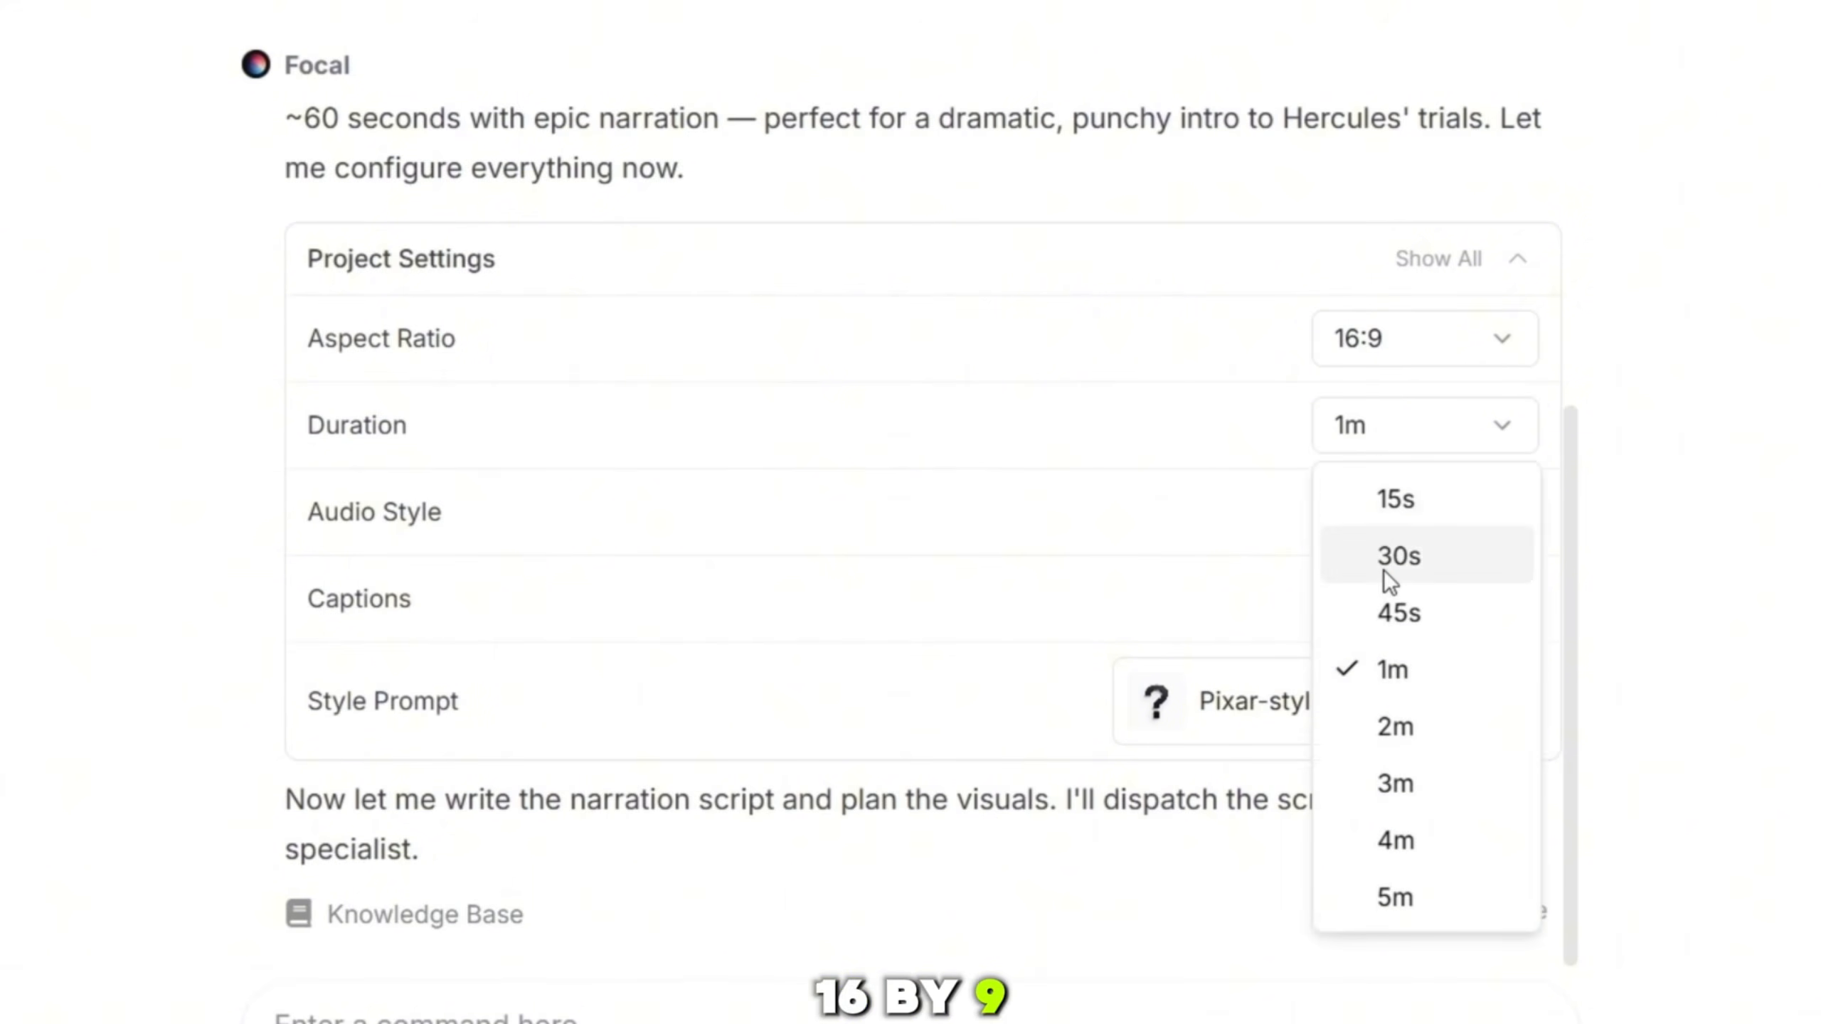
left_click(1372, 667)
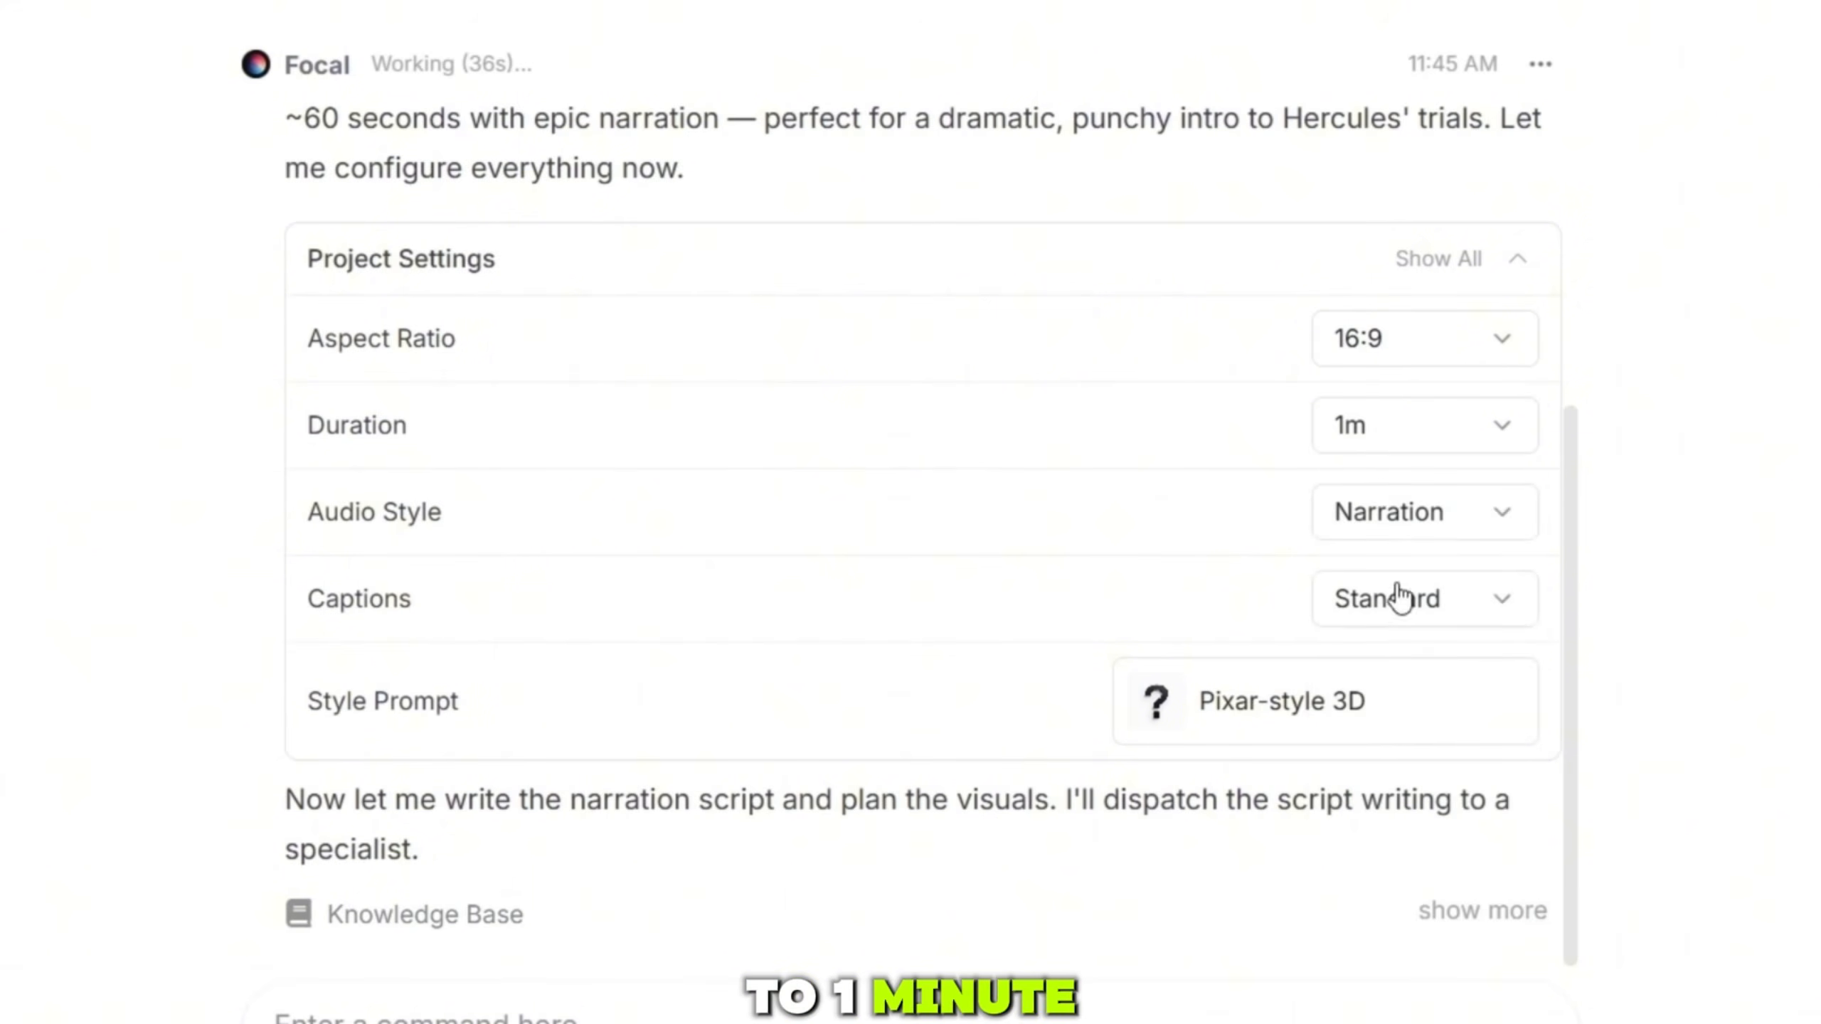
left_click(1405, 512)
left_click(1427, 583)
left_click(1379, 595)
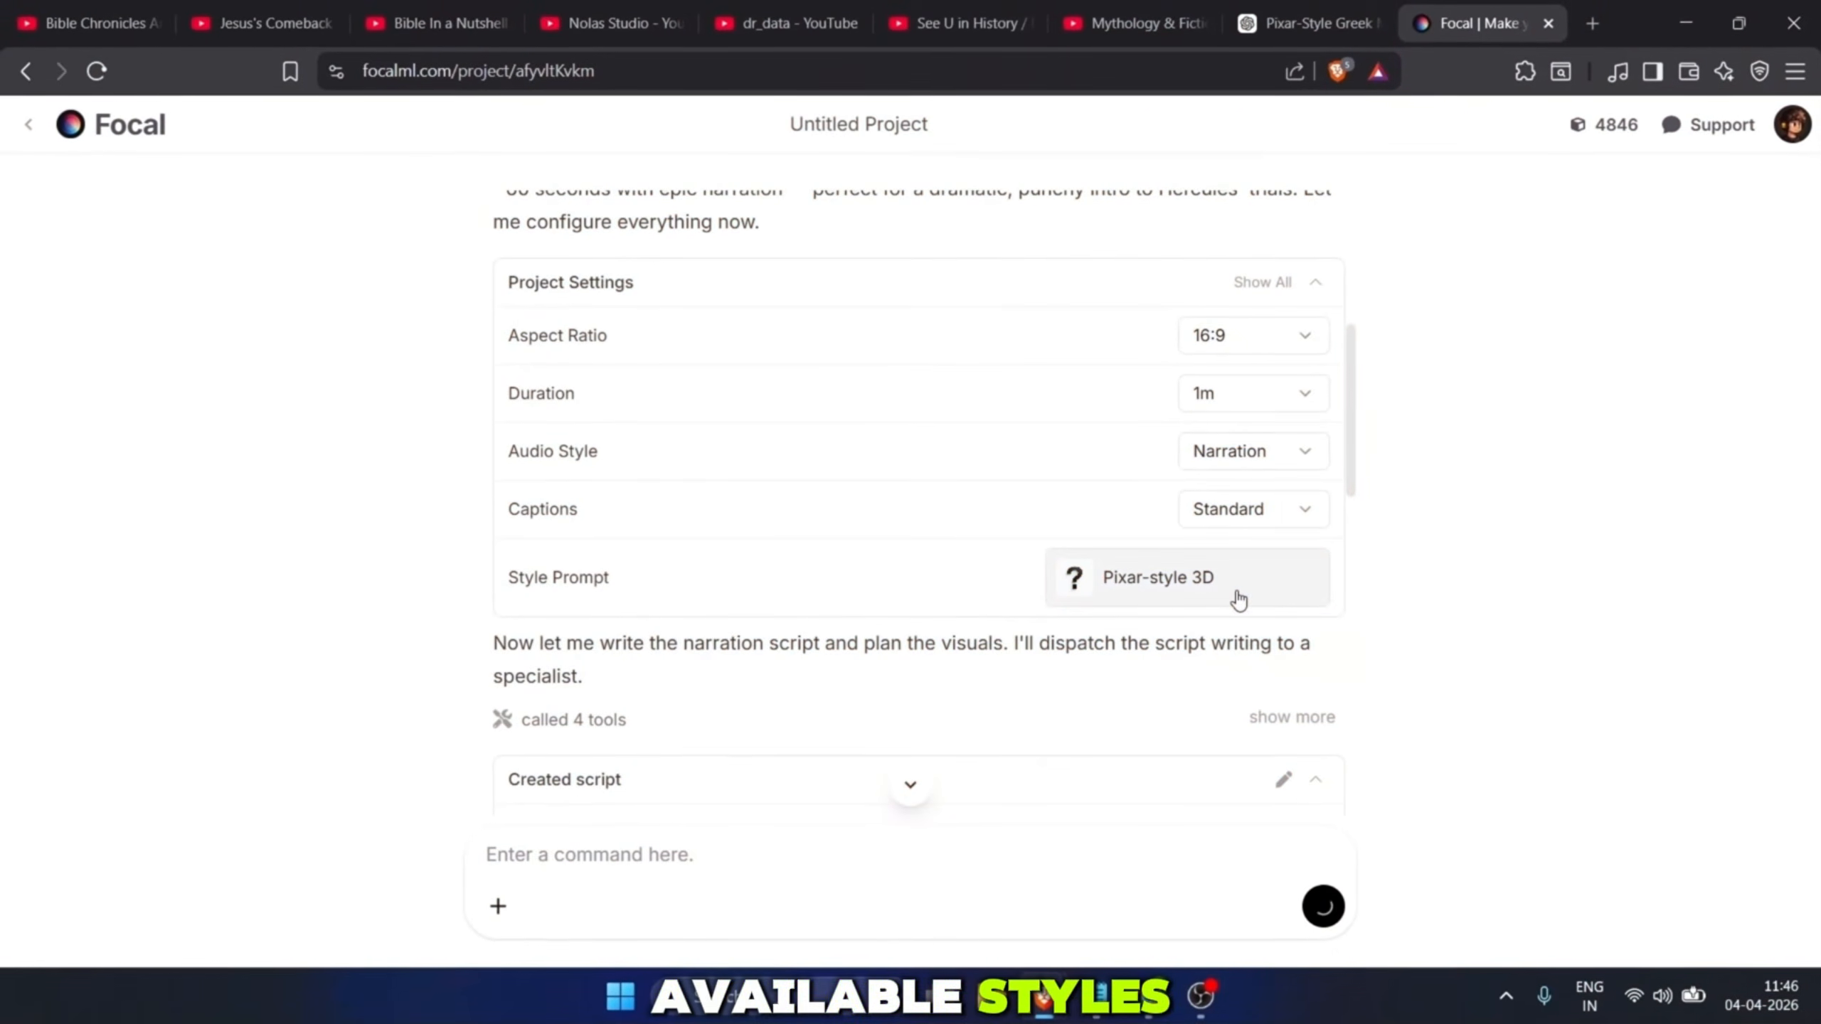
Step: Check the style choices, keeping Pixar-style 3D, and review the script's scene and shot breakdown
left_click(1302, 710)
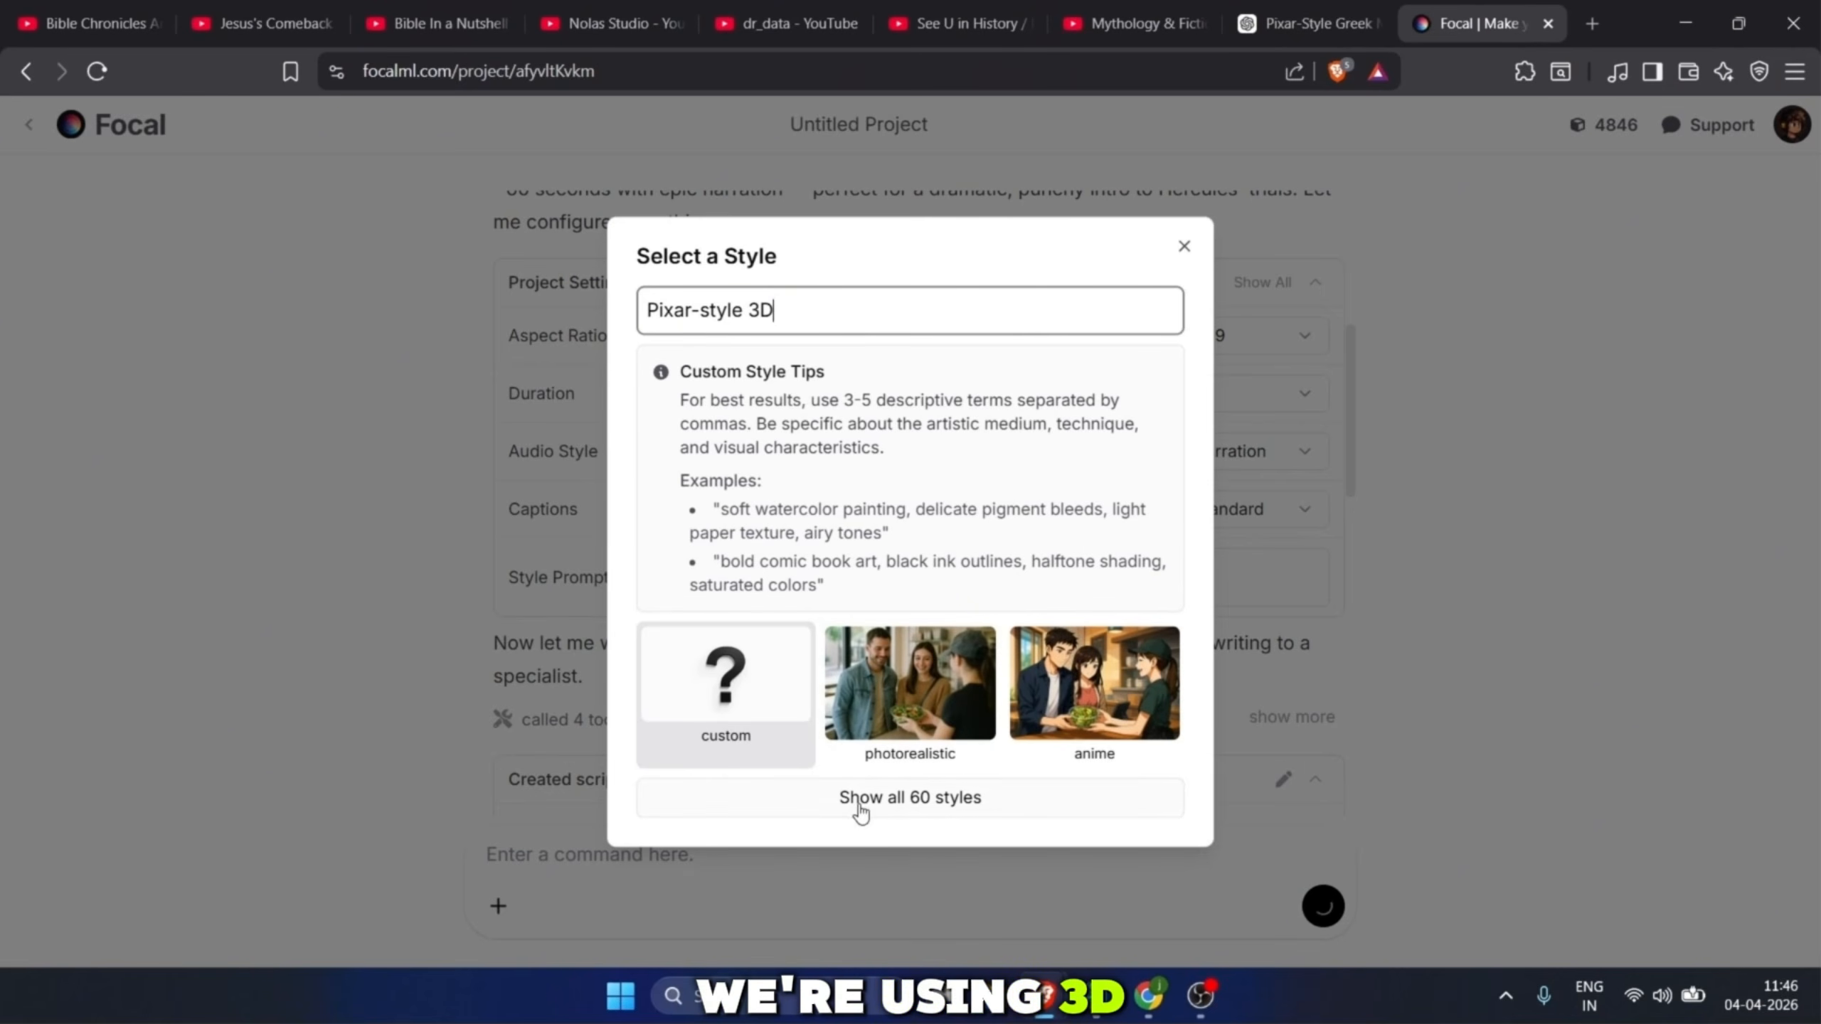
left_click(1184, 246)
scroll(829, 532, "down", 20)
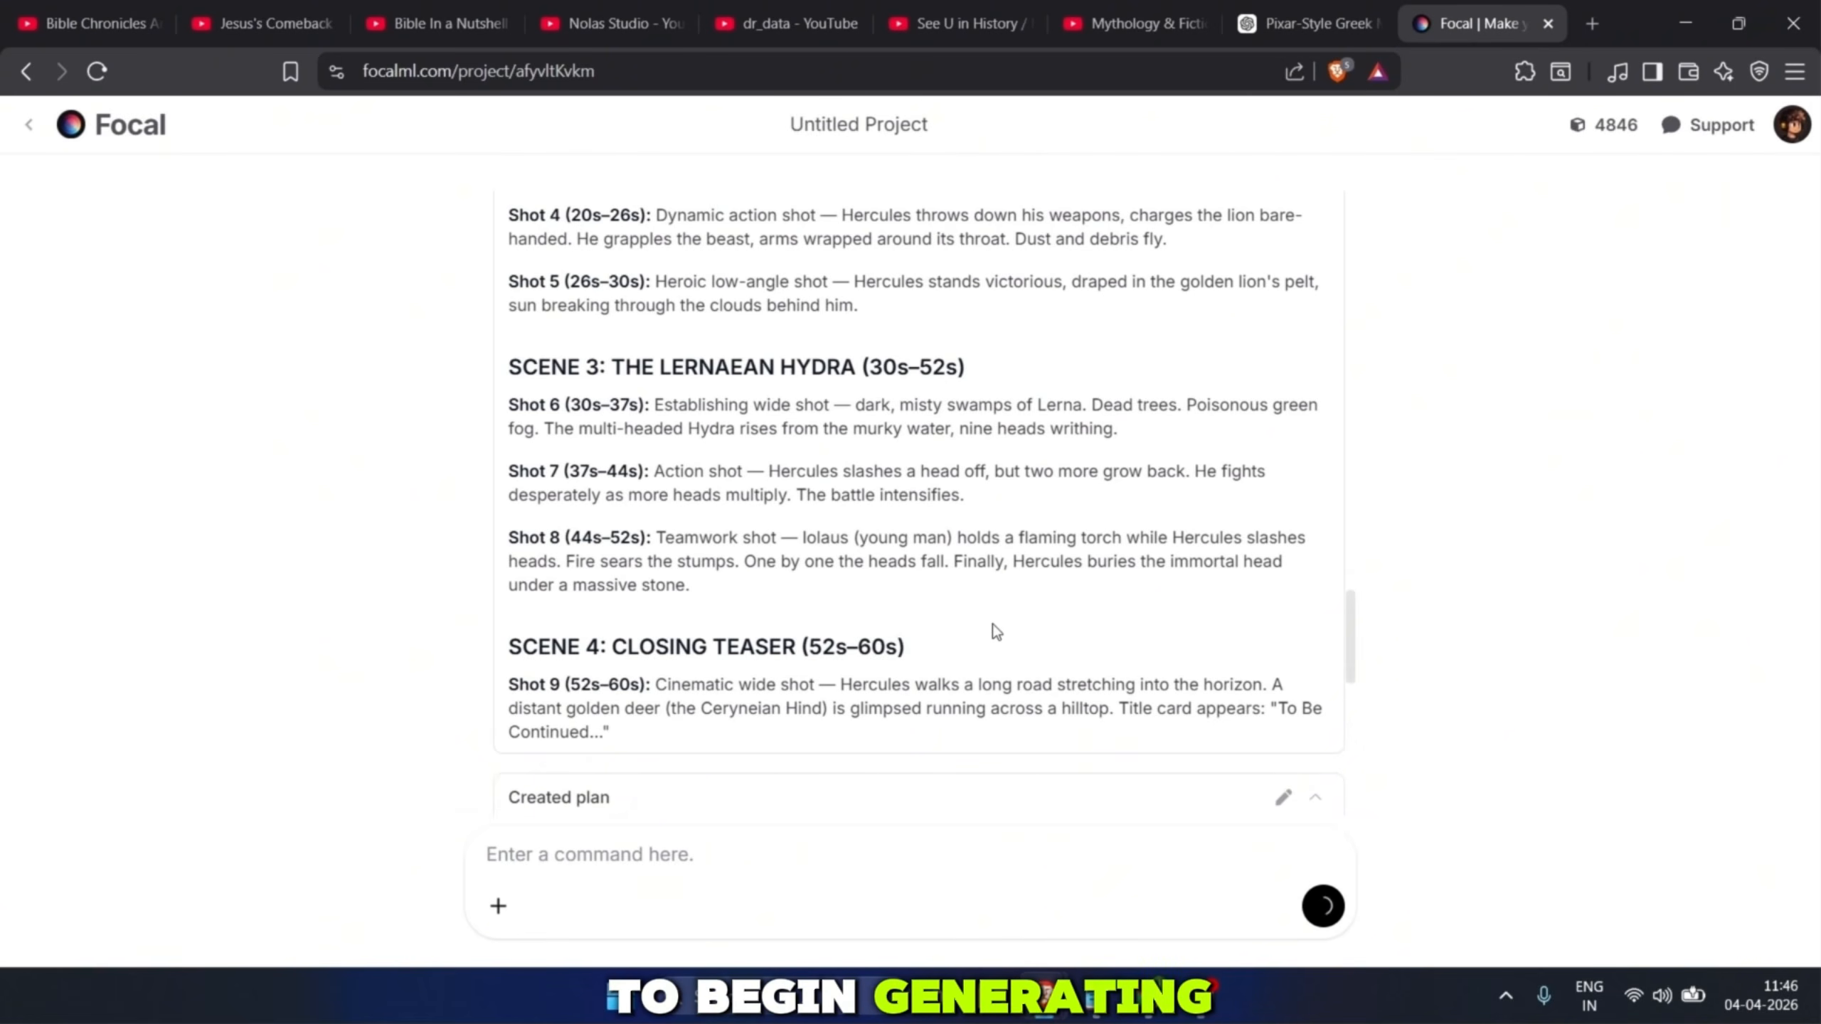
Step: Review the production plan and the agent context options, including Media, Intelligence and Review Mode
scroll(1001, 757, "up", 4)
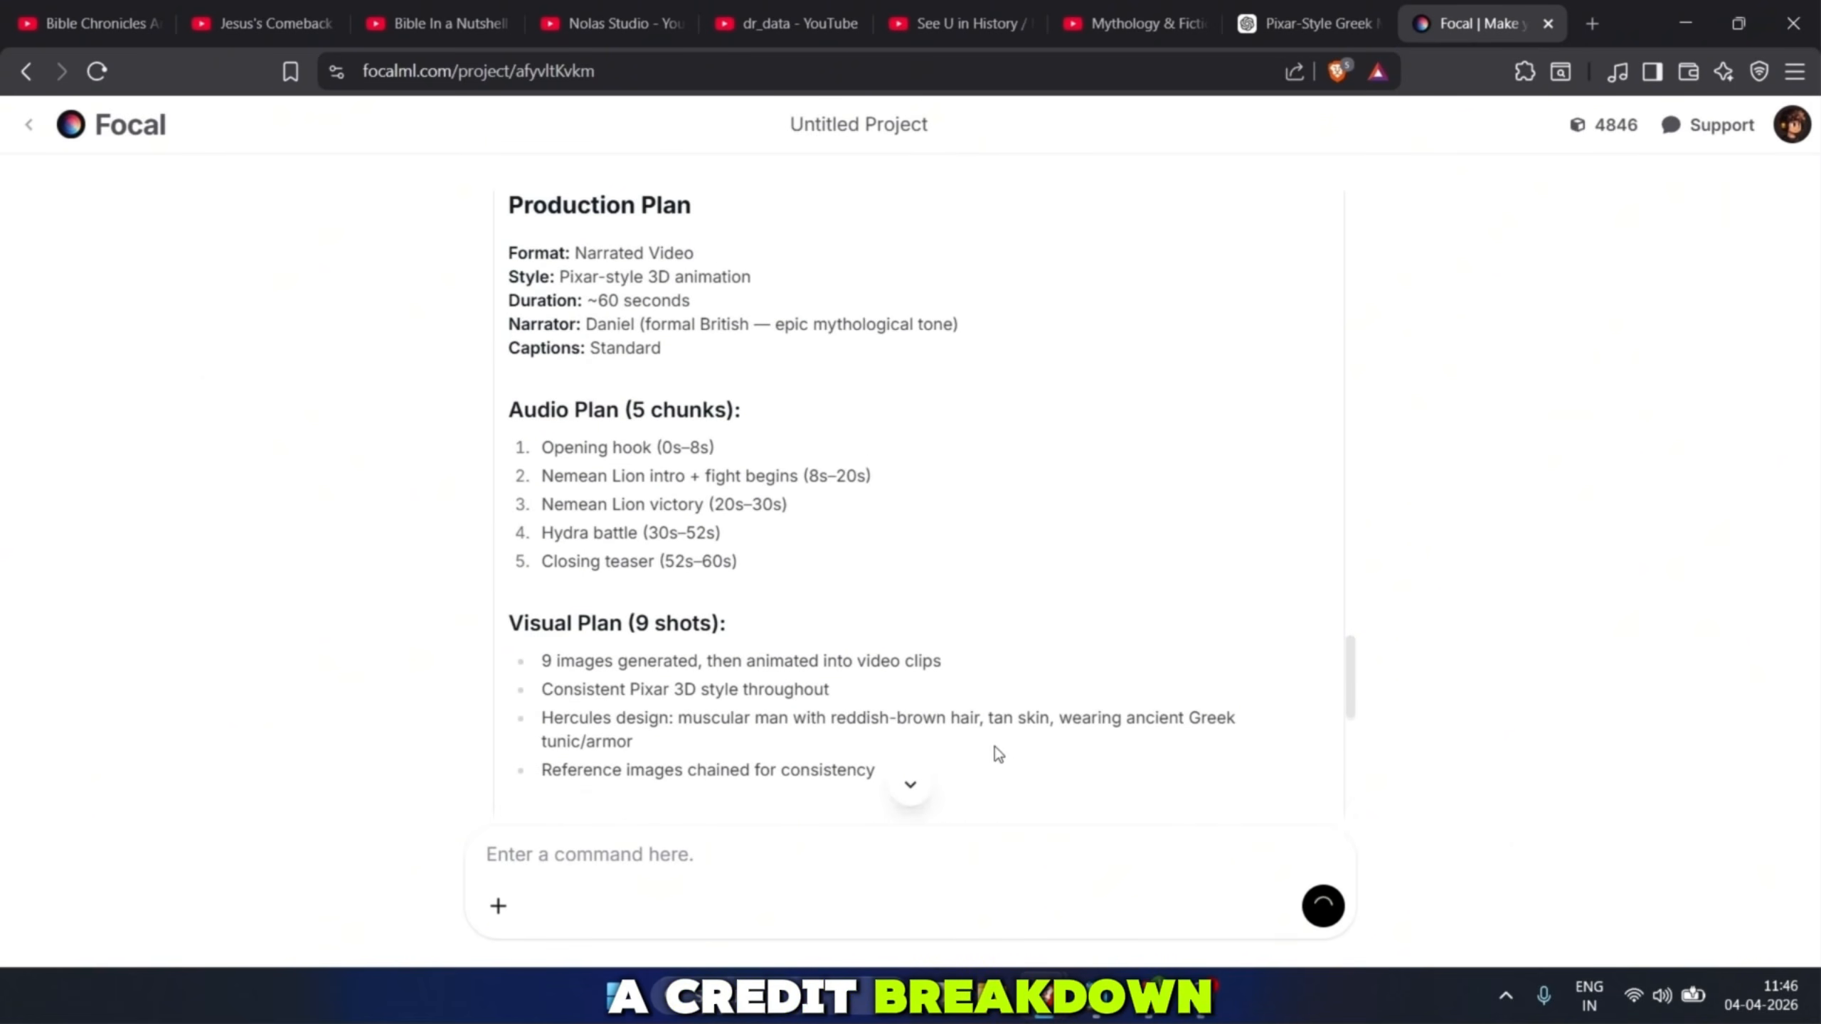
scroll(999, 753, "down", 5)
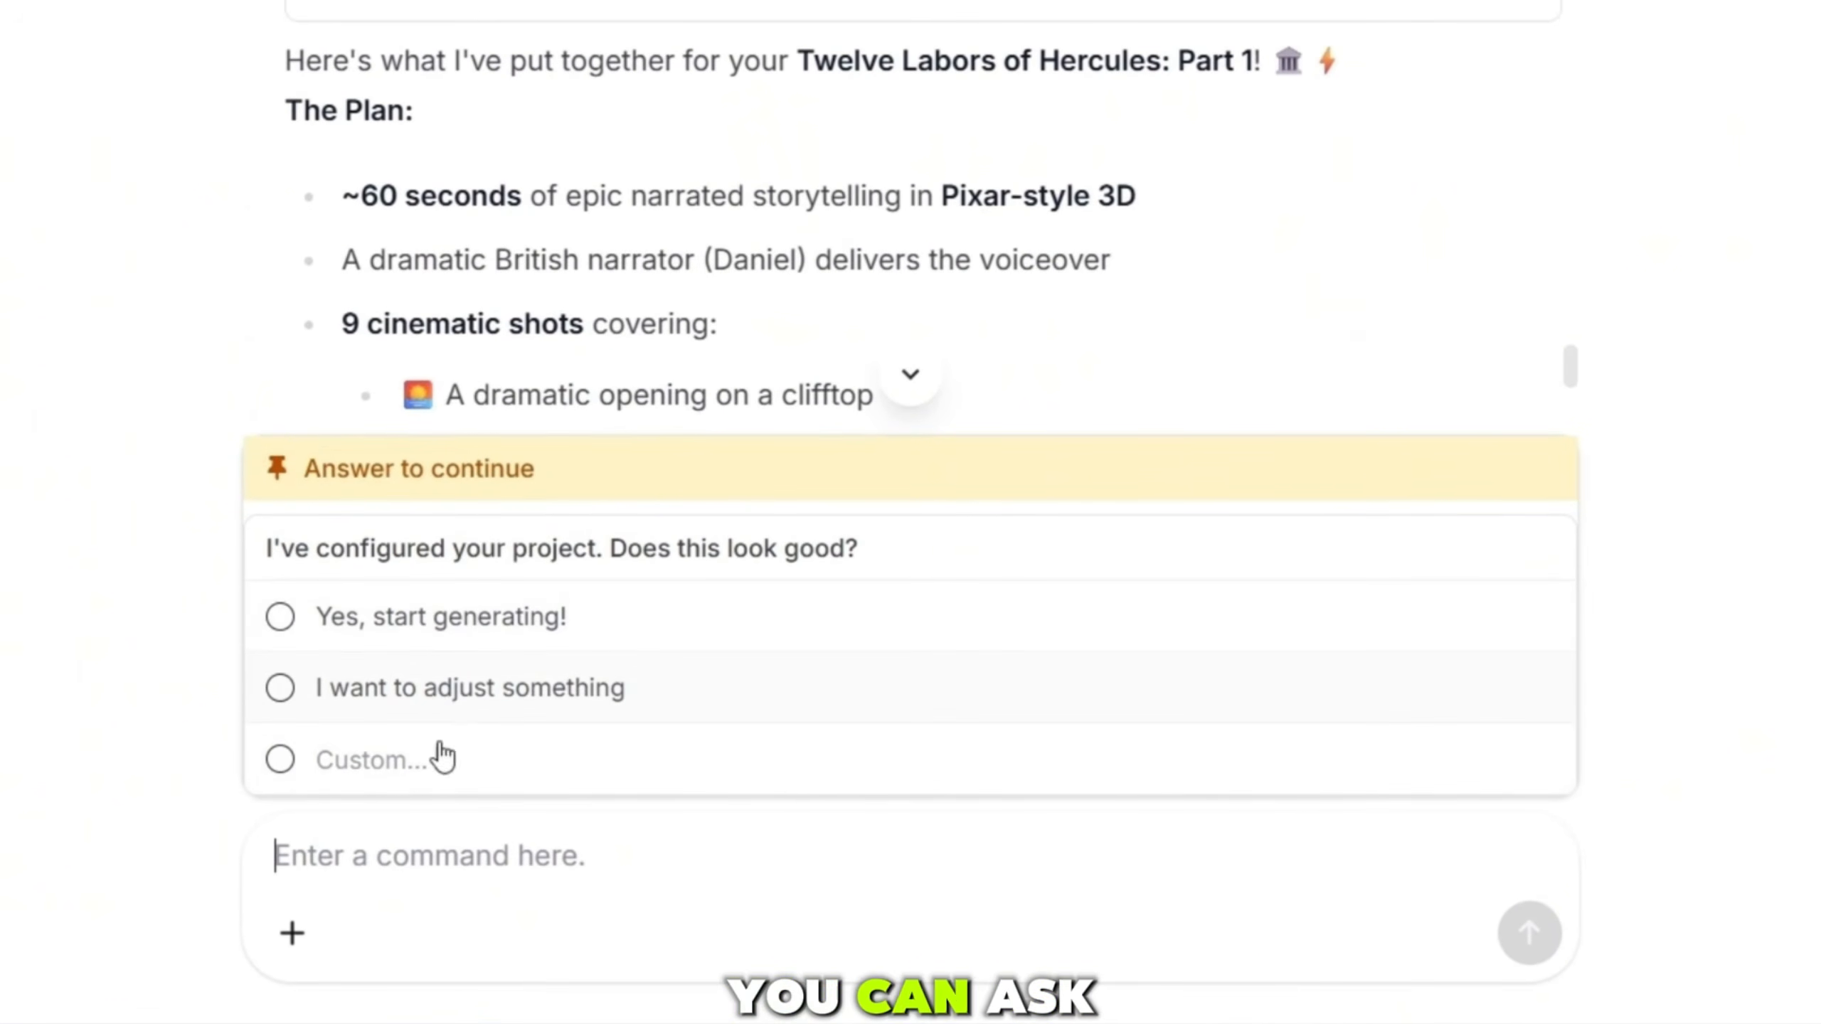
left_click(300, 952)
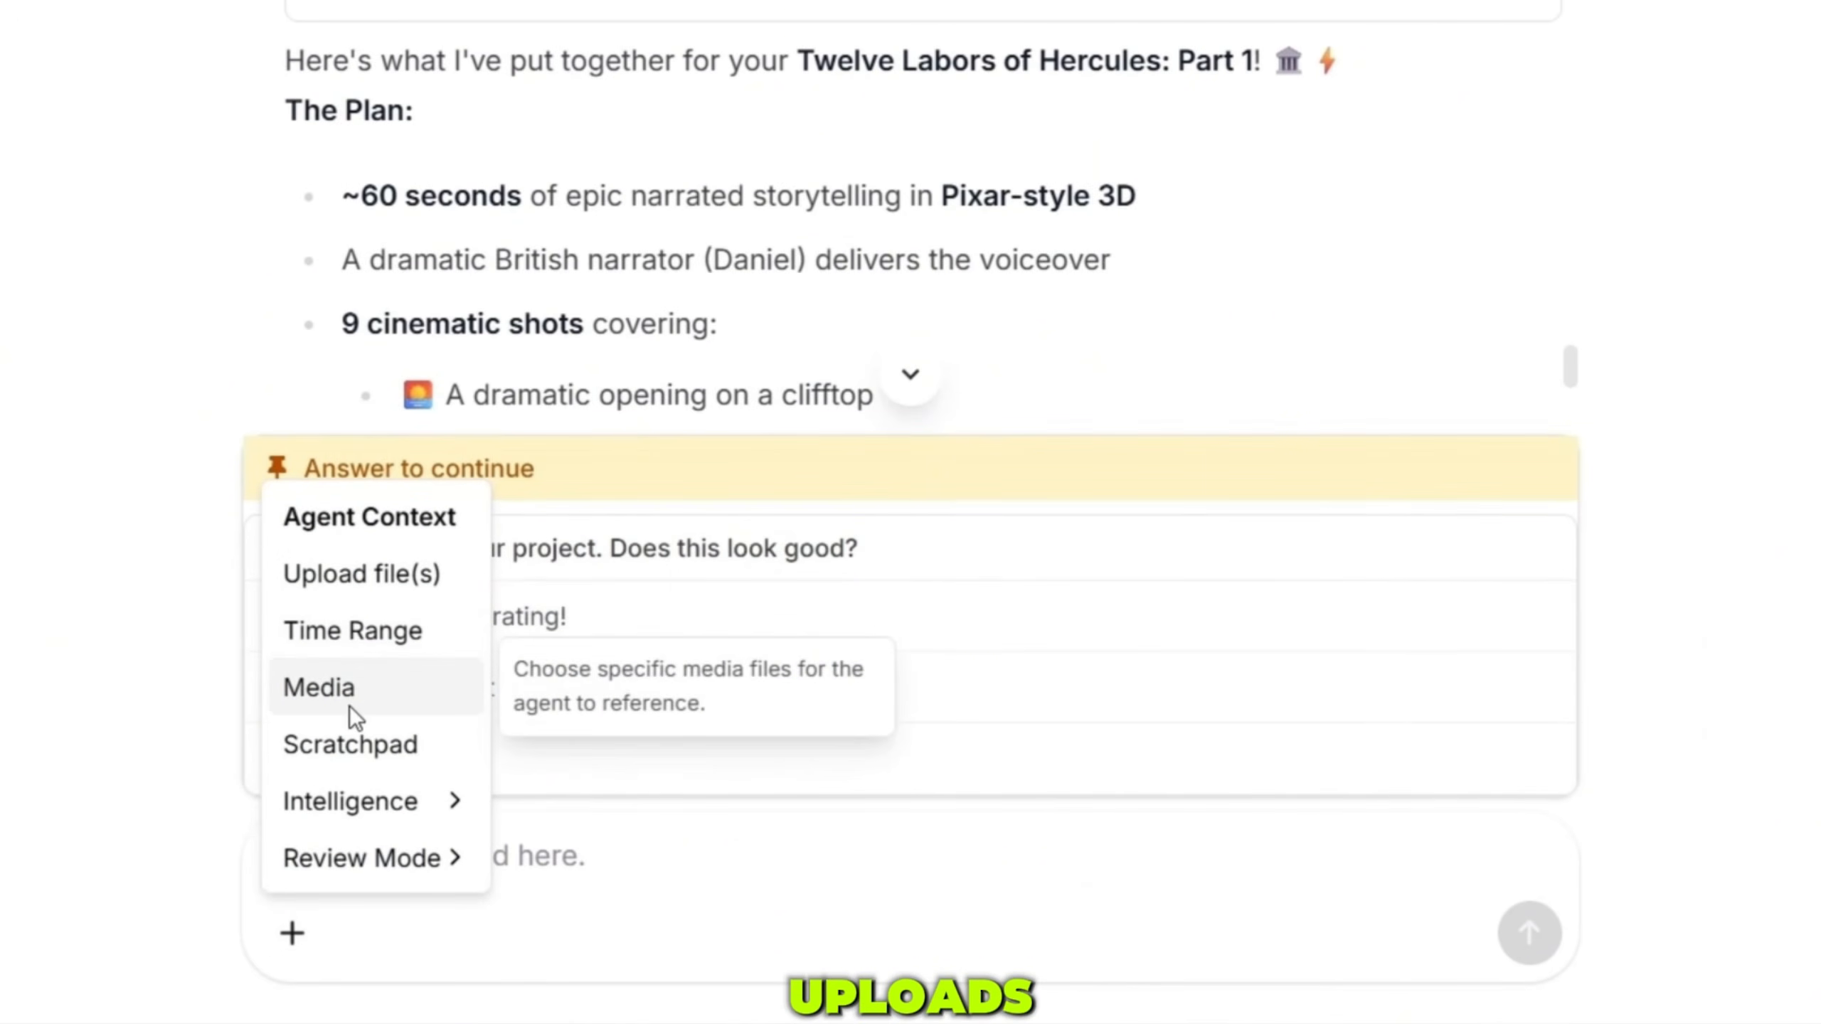
mouse_move(358, 825)
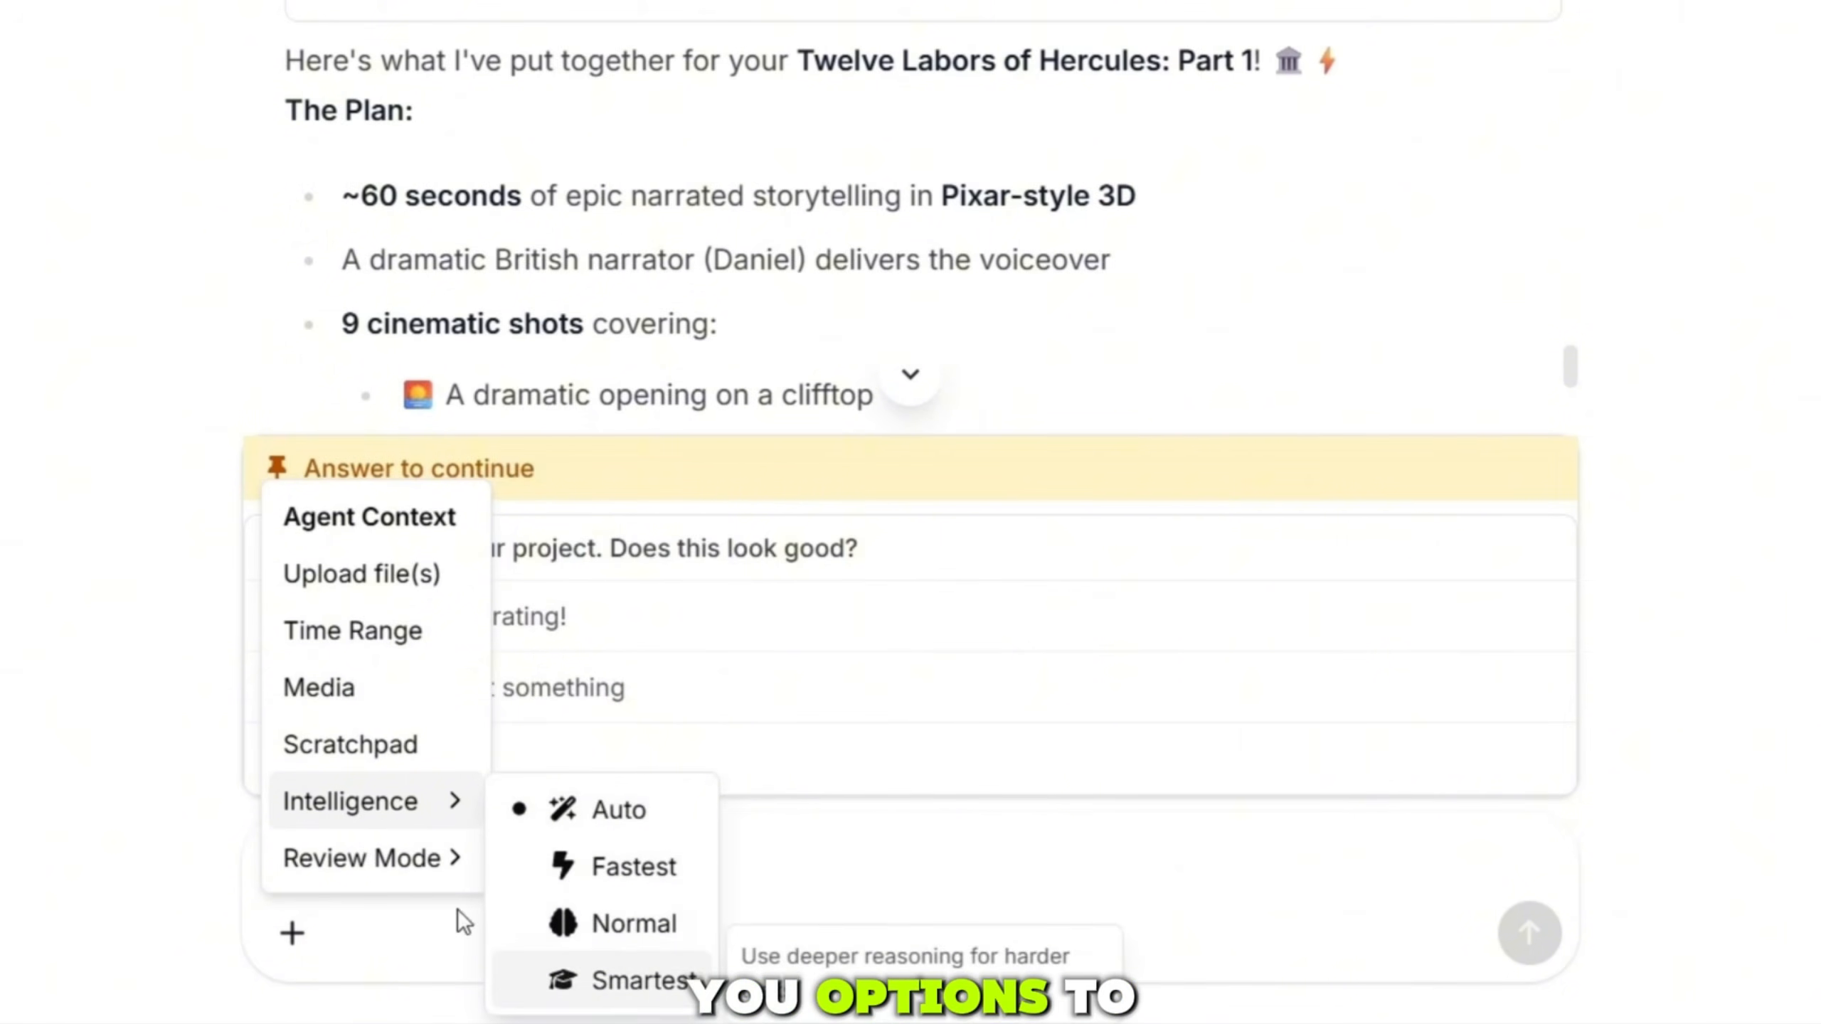
mouse_move(452, 859)
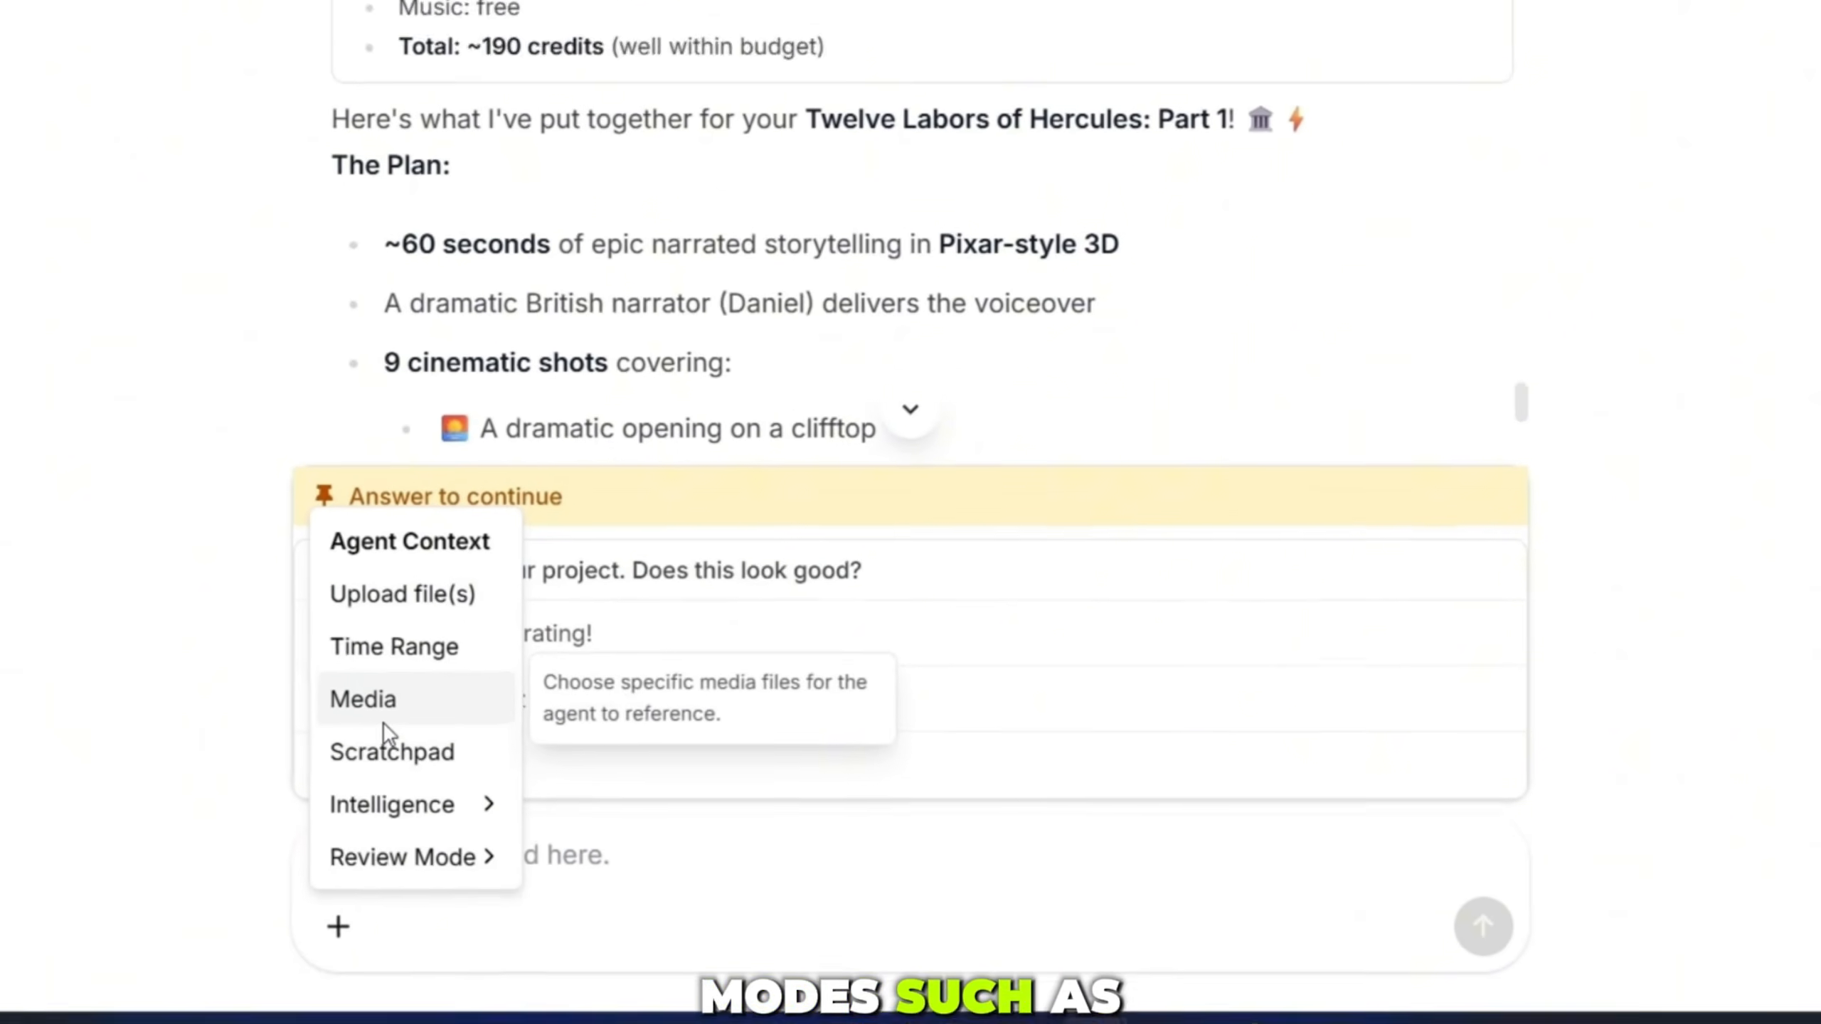
left_click(656, 891)
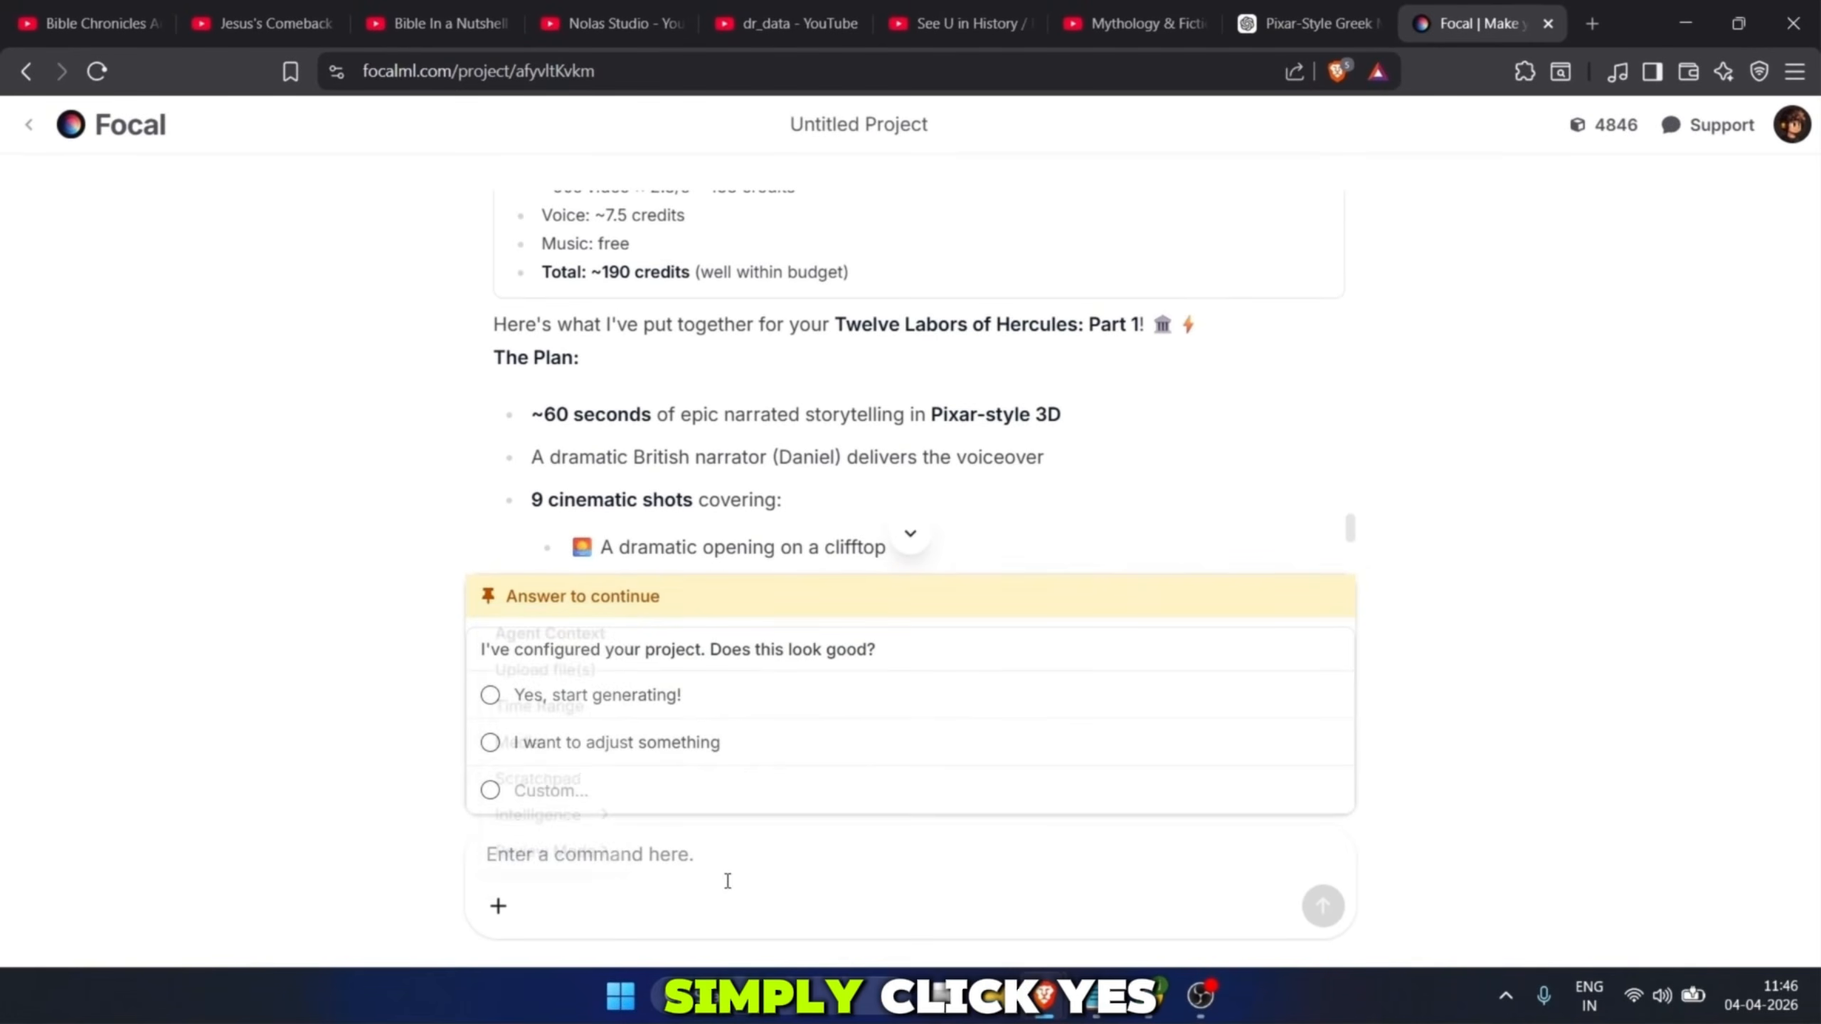
Step: Approve the configured project to start generating the video, and play the opening seconds of the result
left_click(601, 710)
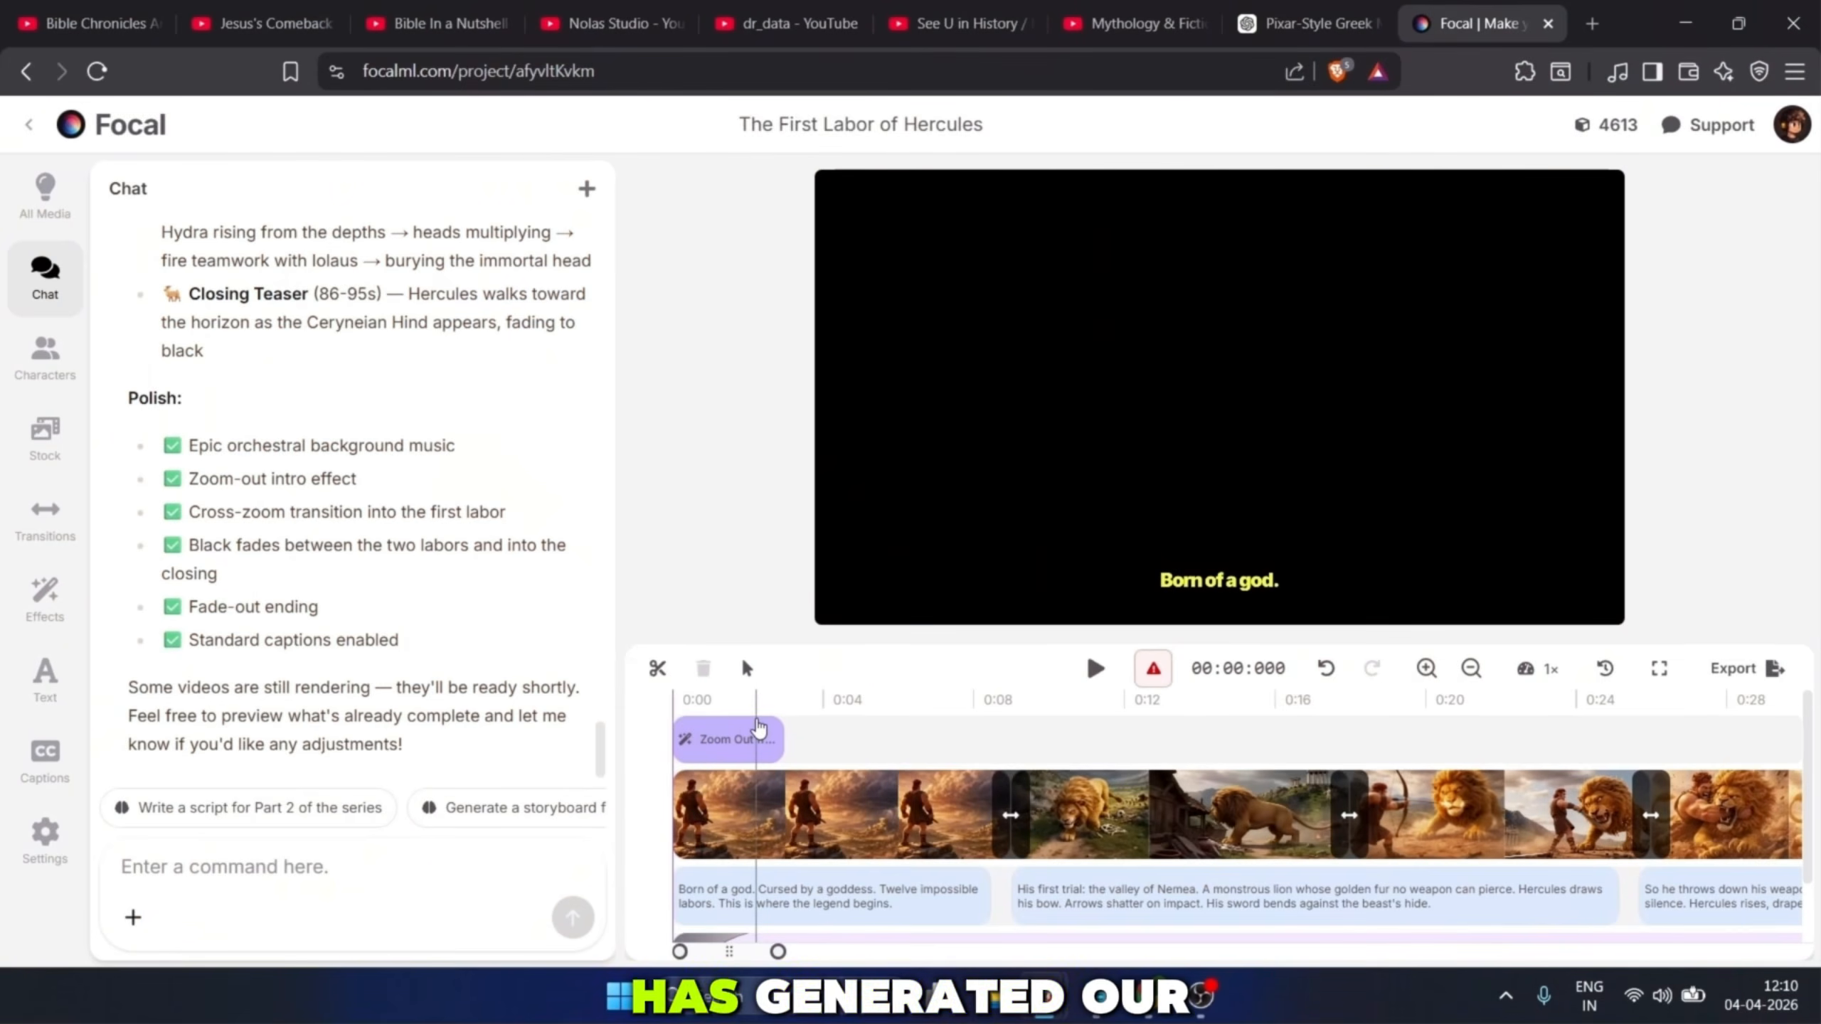
key("space")
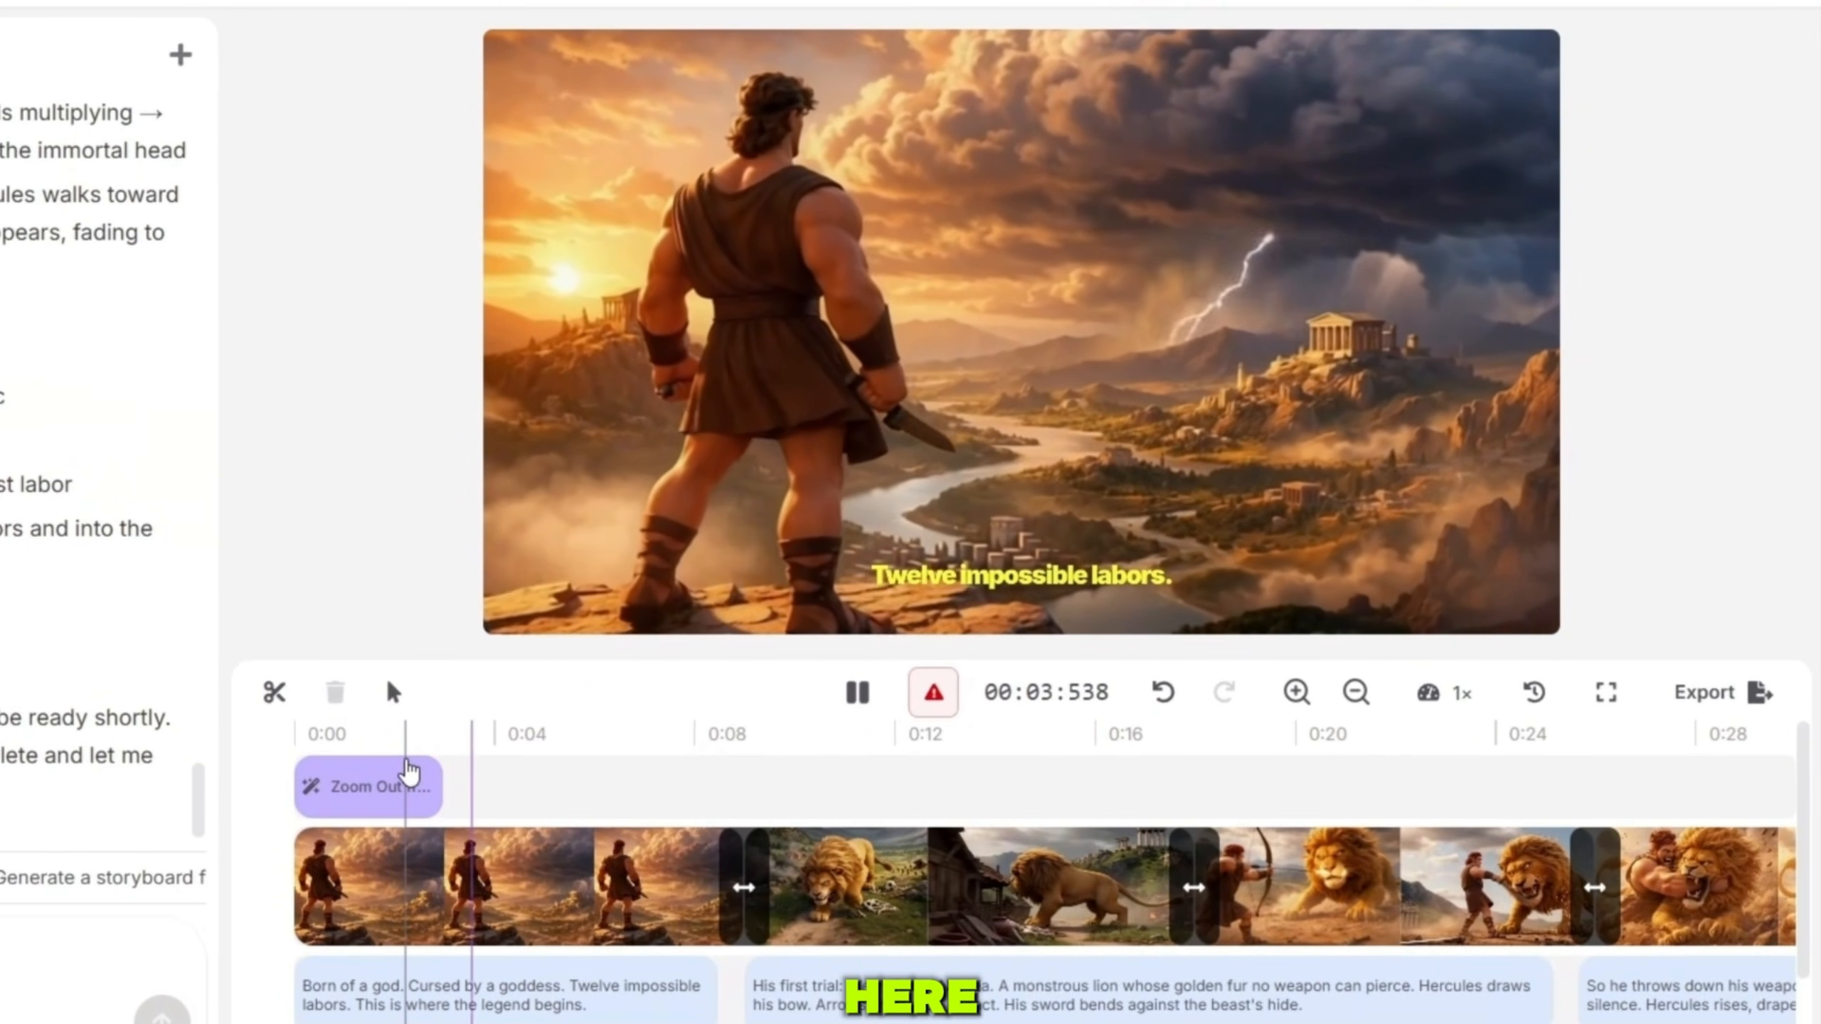
key("space")
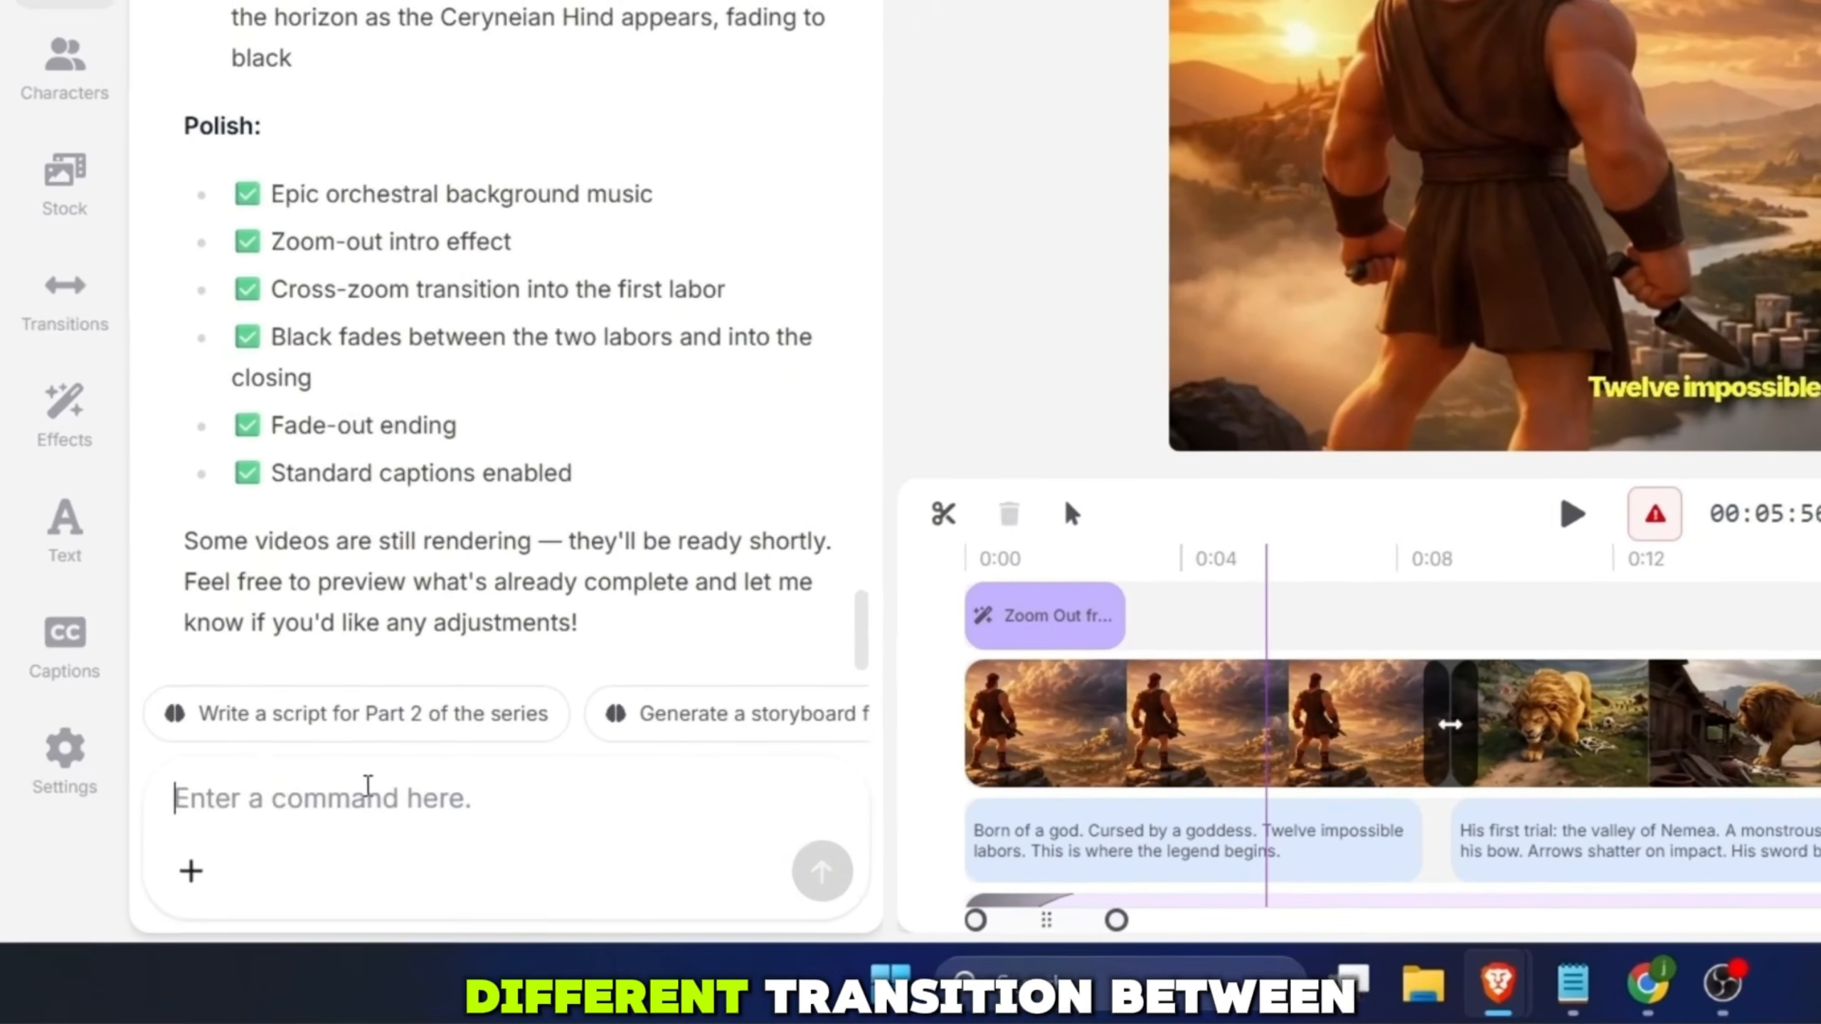
type("add diffrent tr")
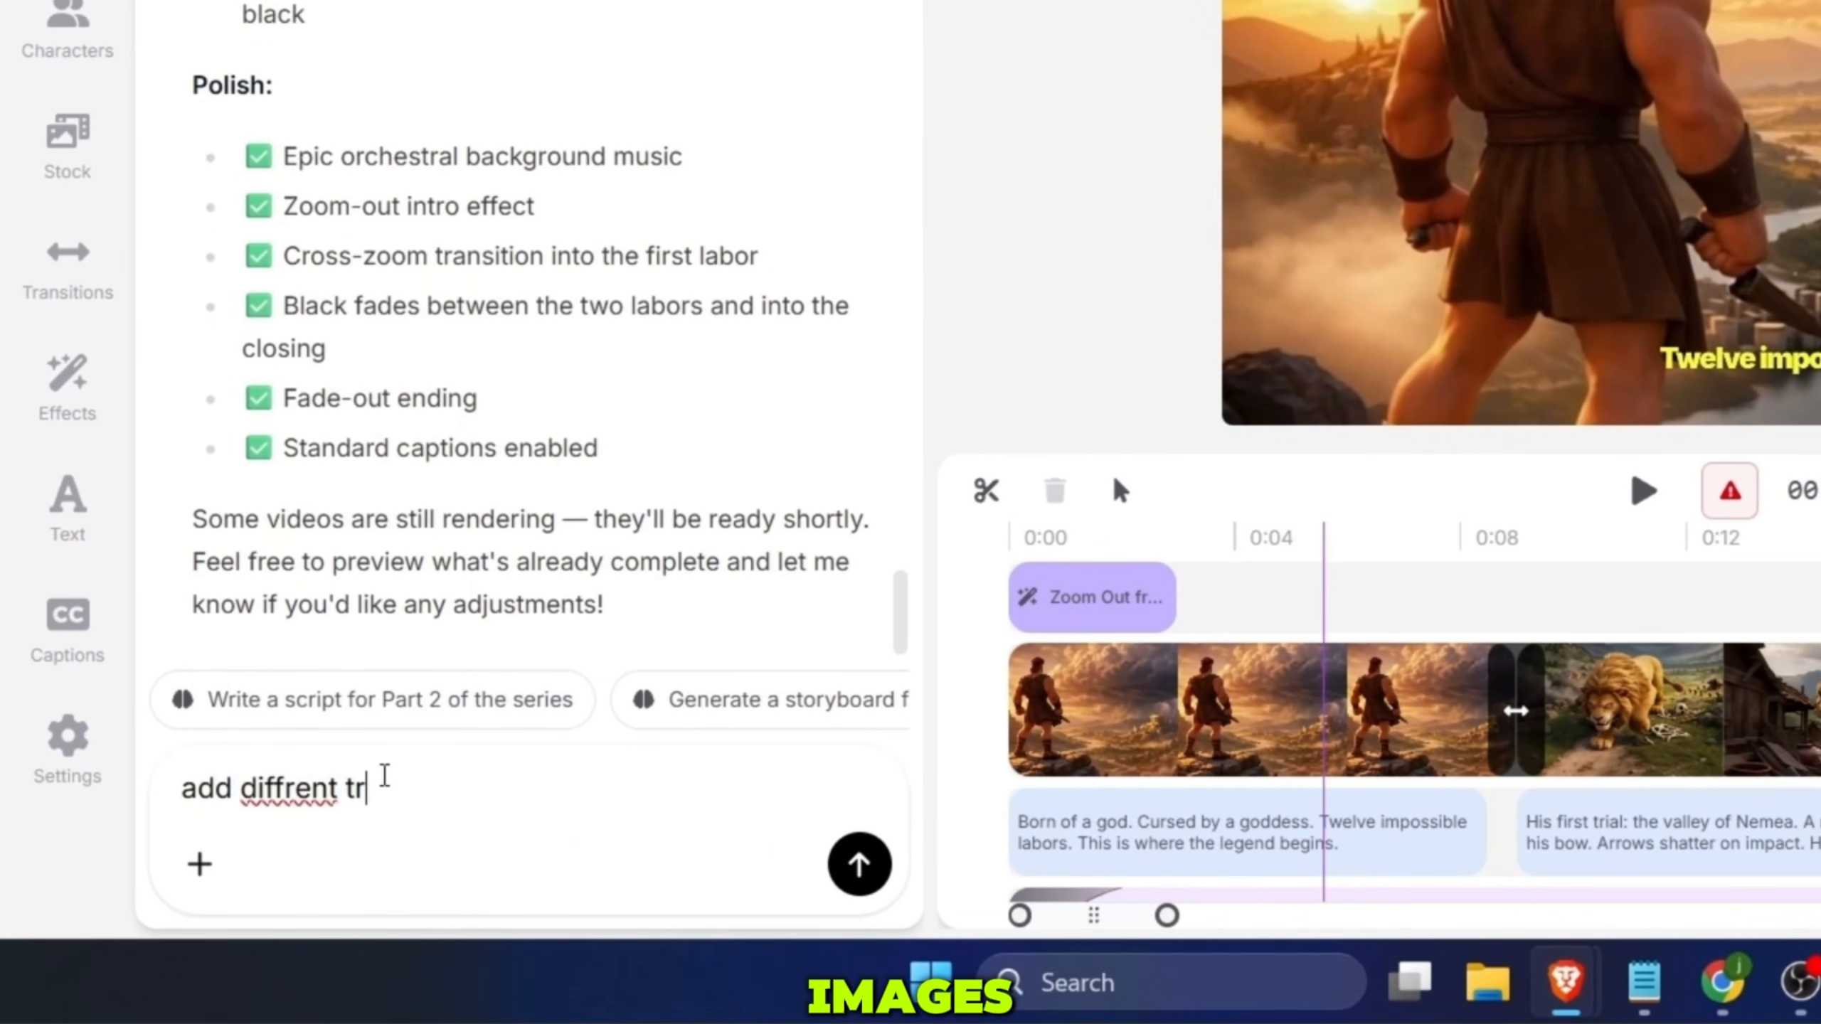
key("ctrl+a")
type("change the")
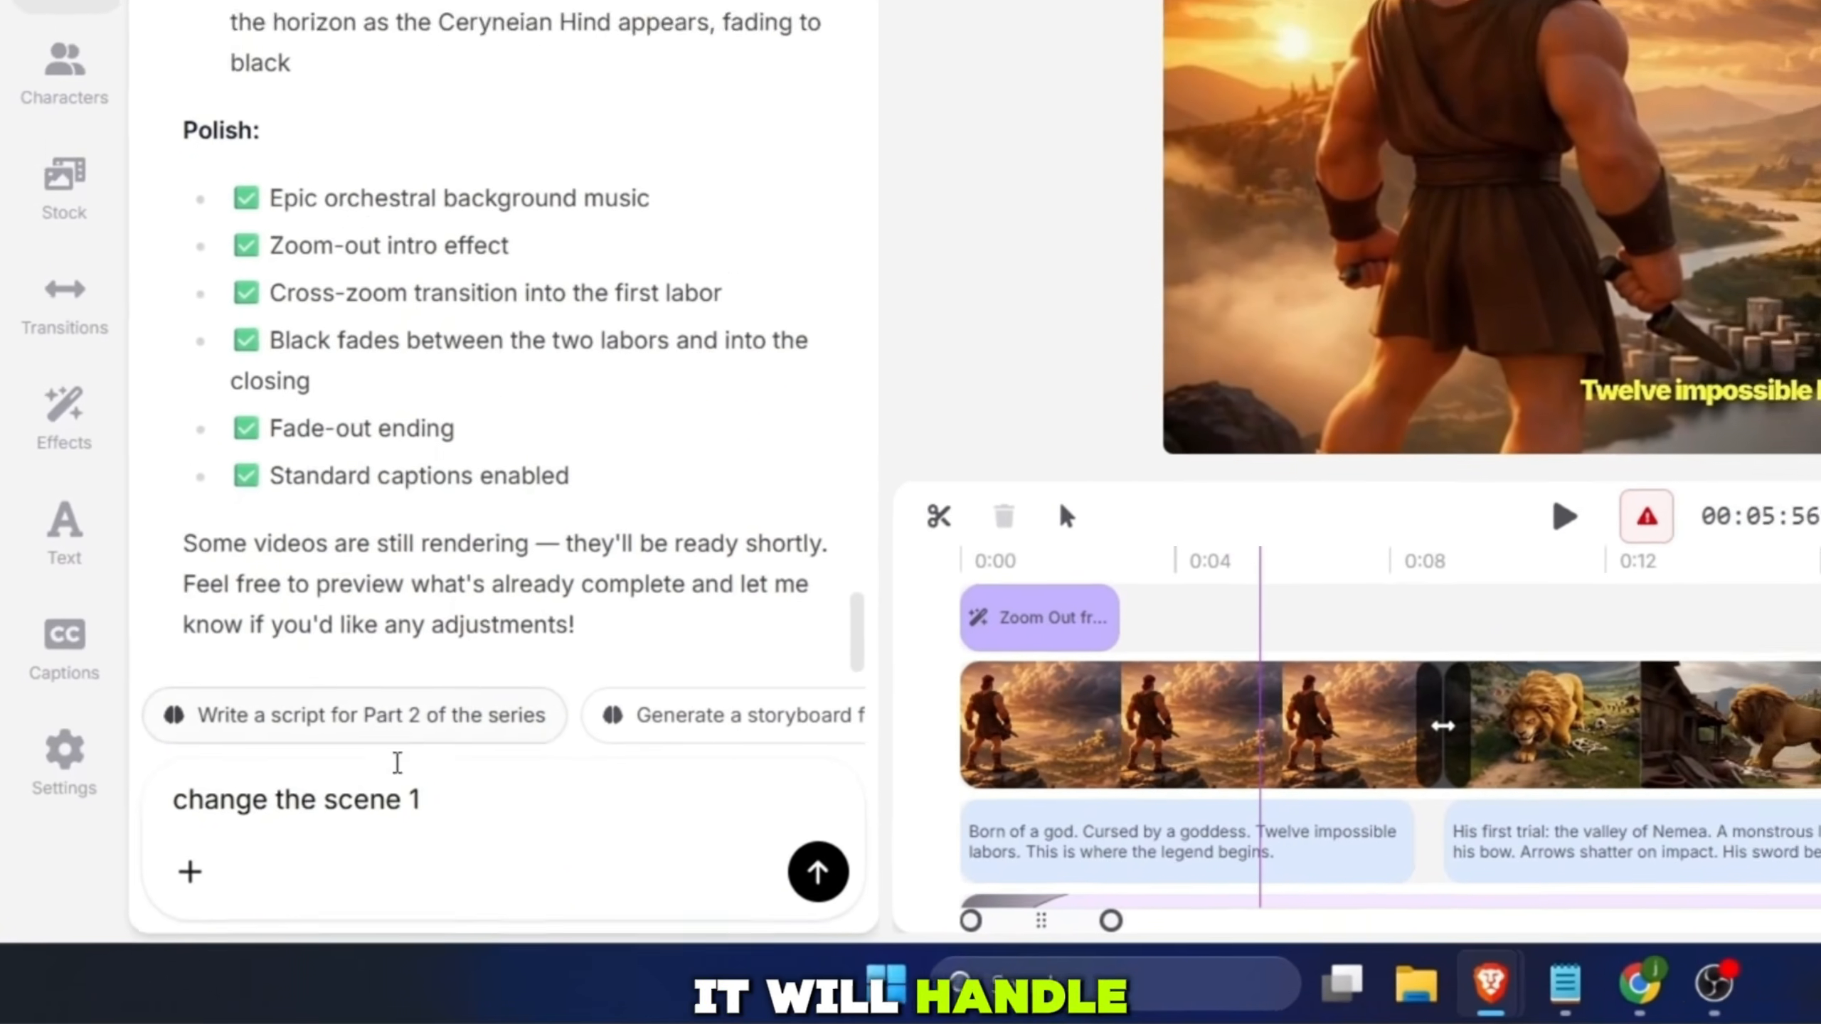
left_click_drag(451, 789, 169, 783)
key("BackSpace")
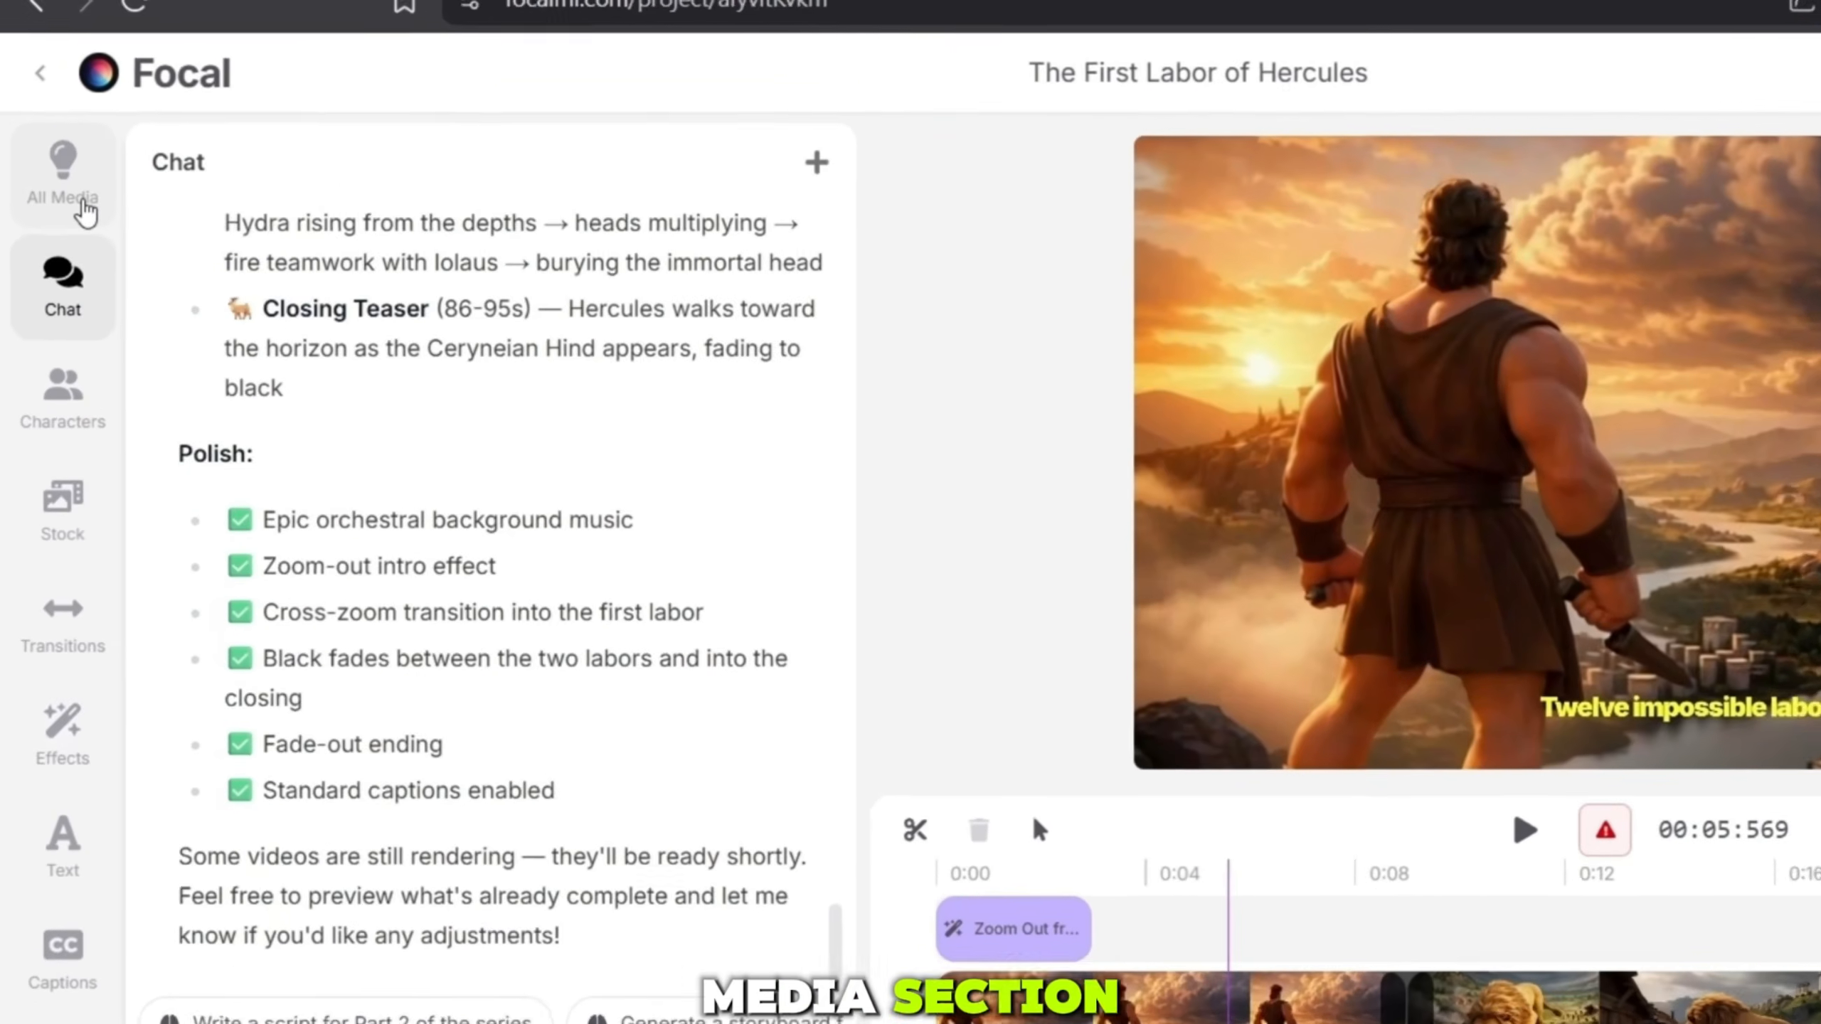
Step: Examine the project's media files, the voice and video generators, and the character list
left_click(65, 238)
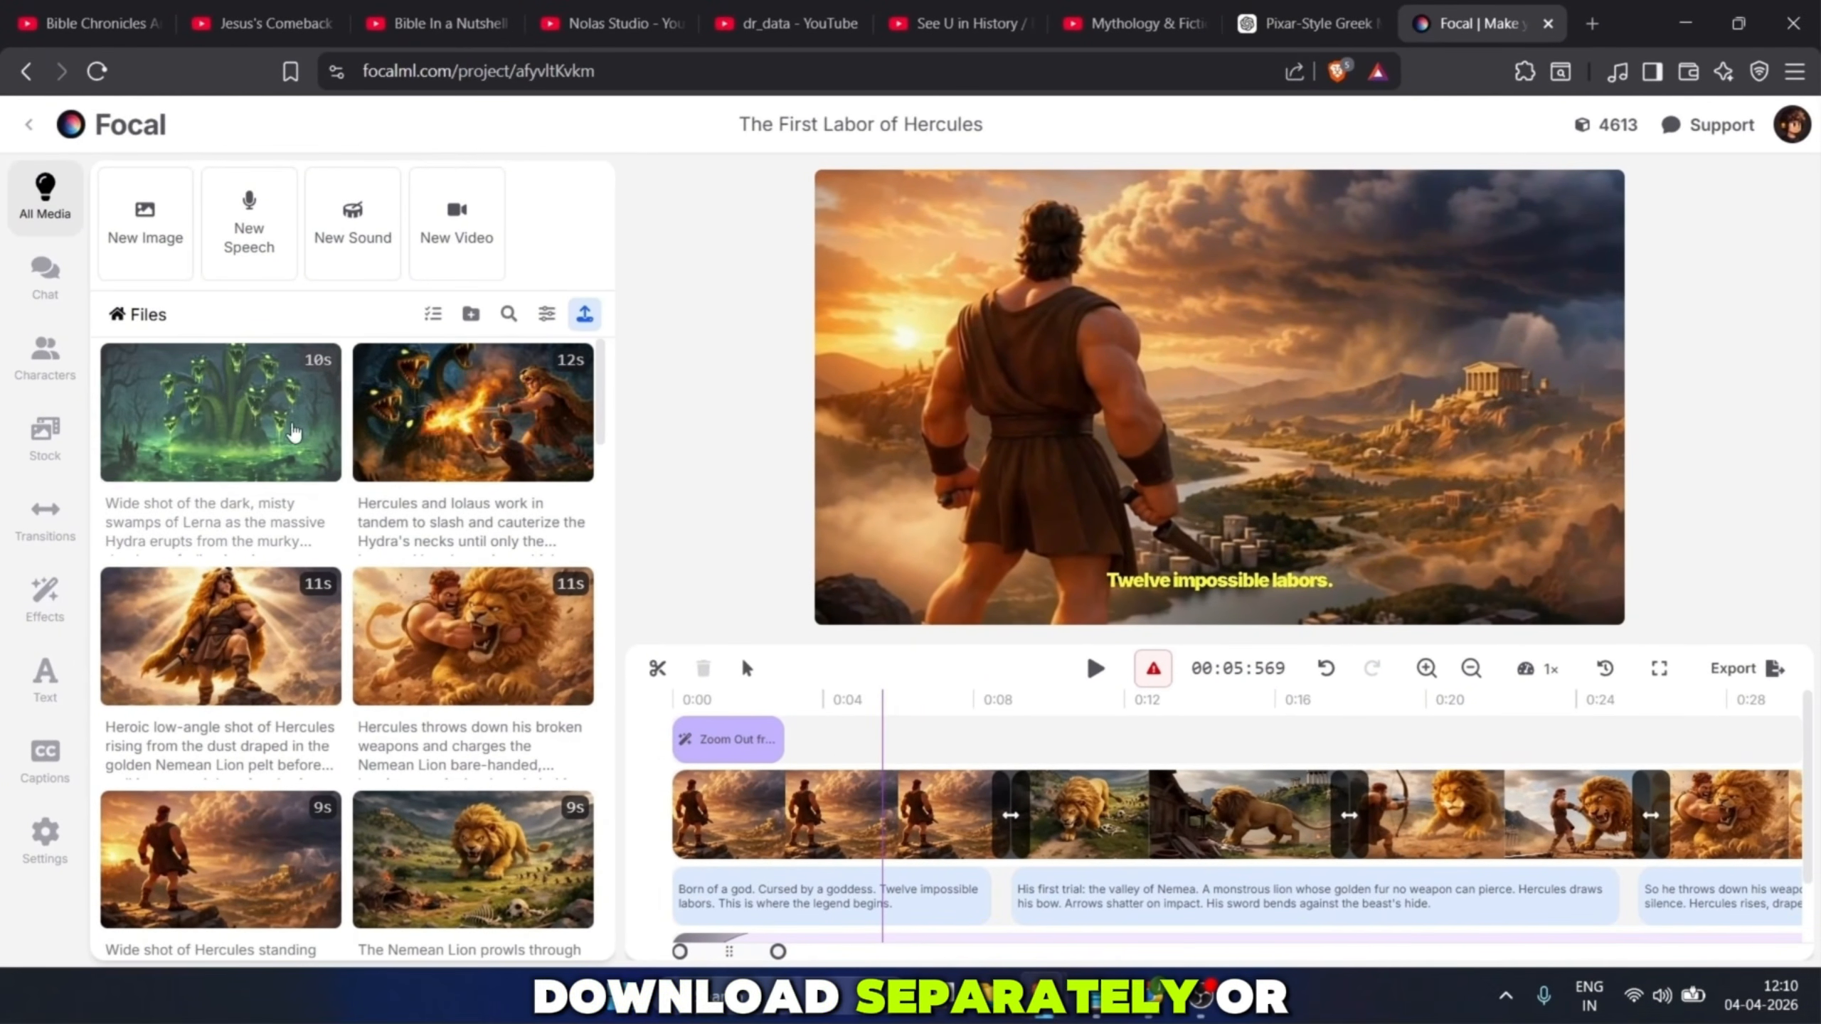
left_click(241, 247)
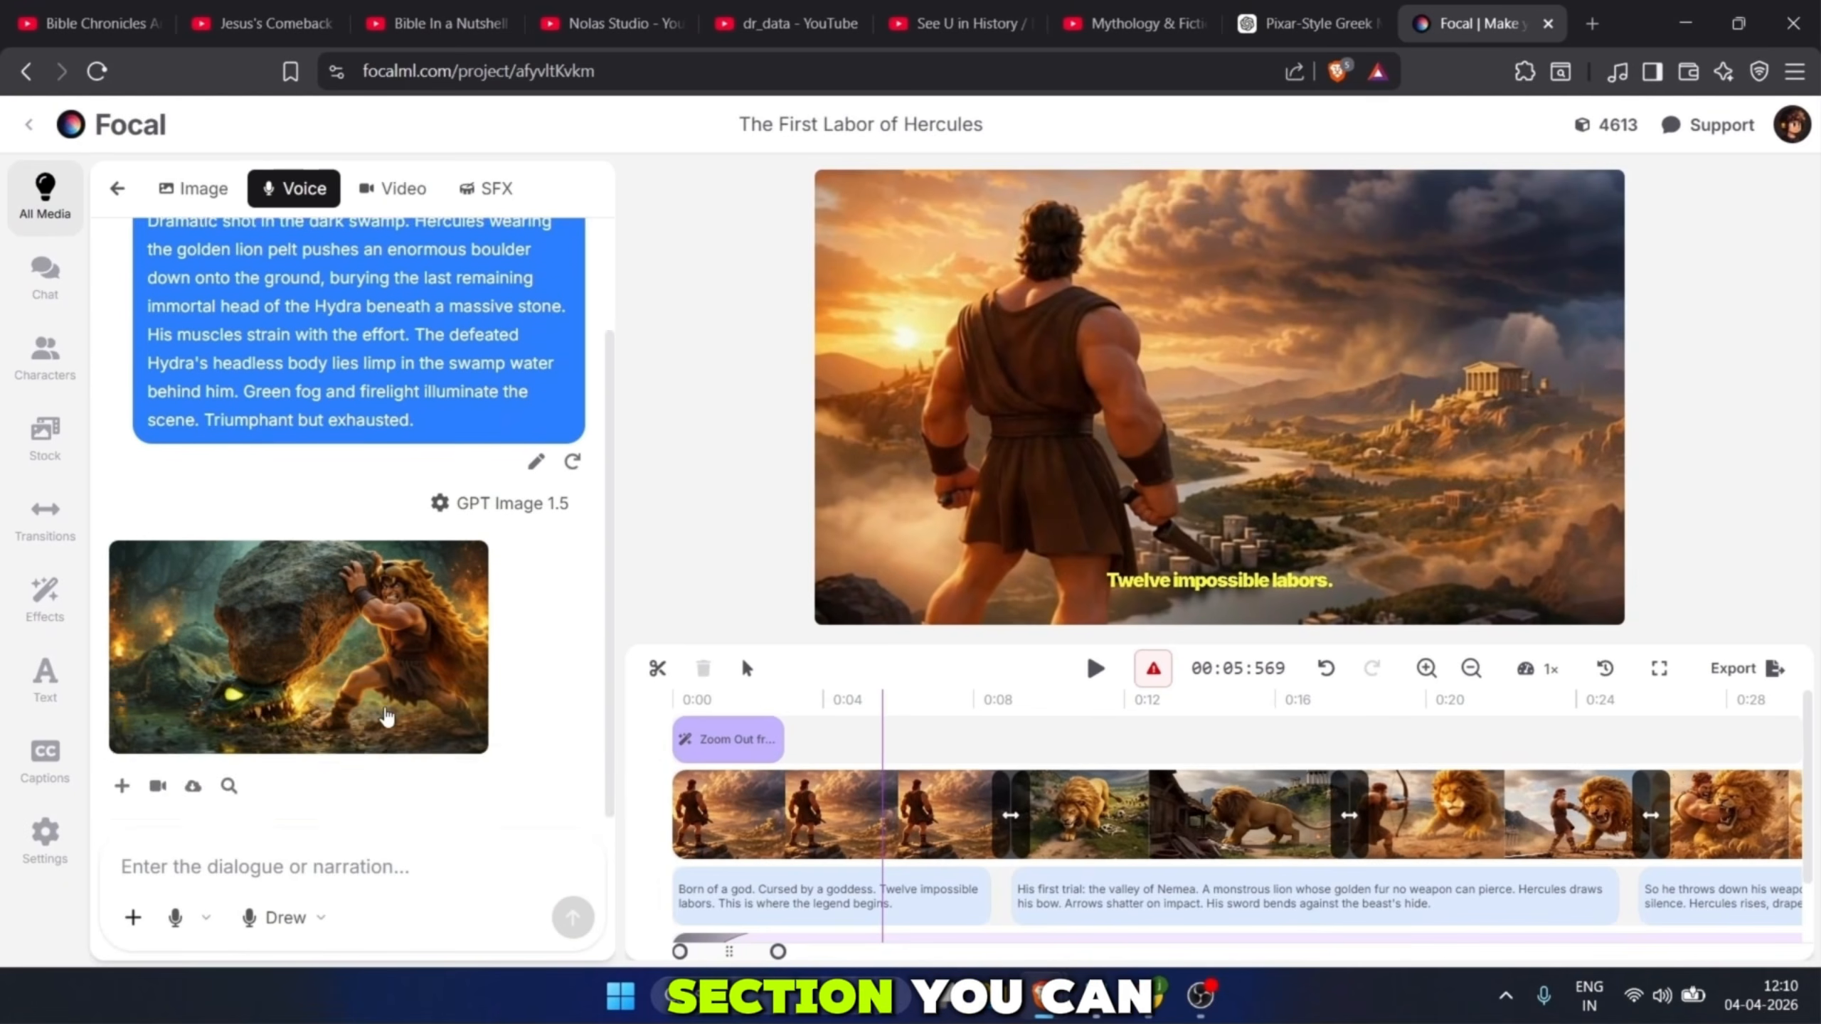
left_click(385, 192)
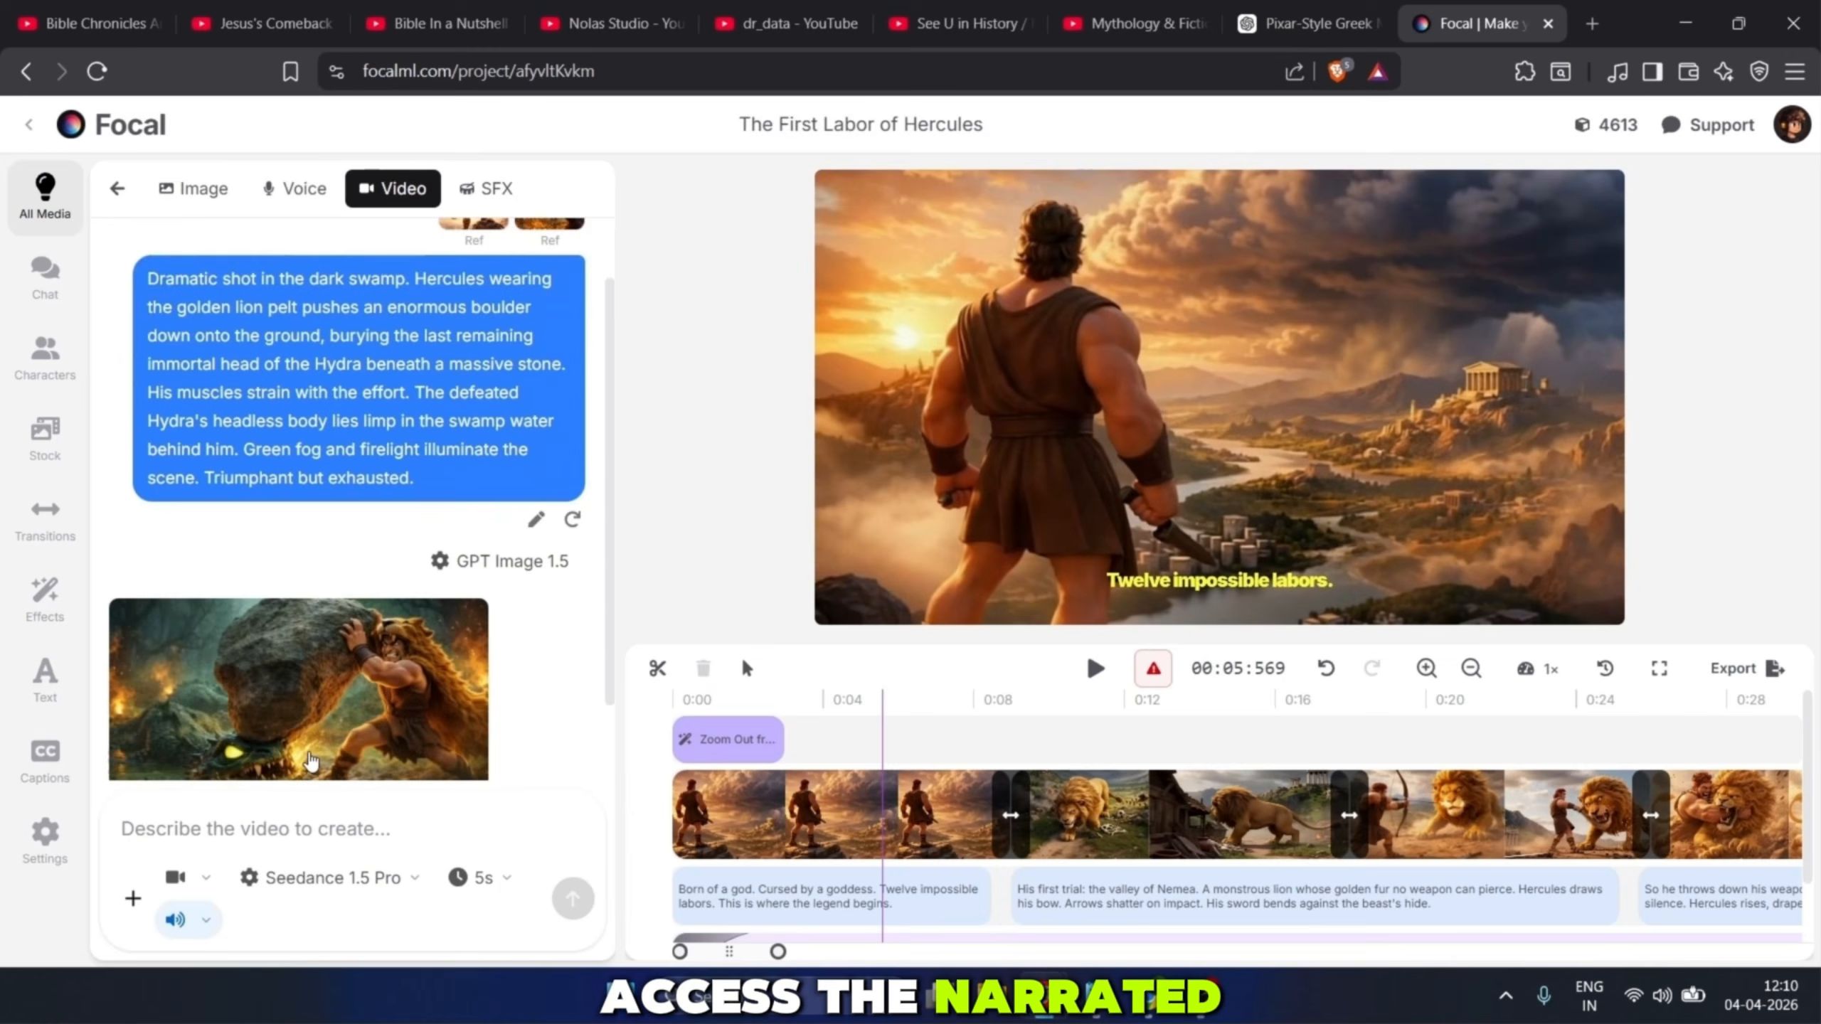
left_click(361, 889)
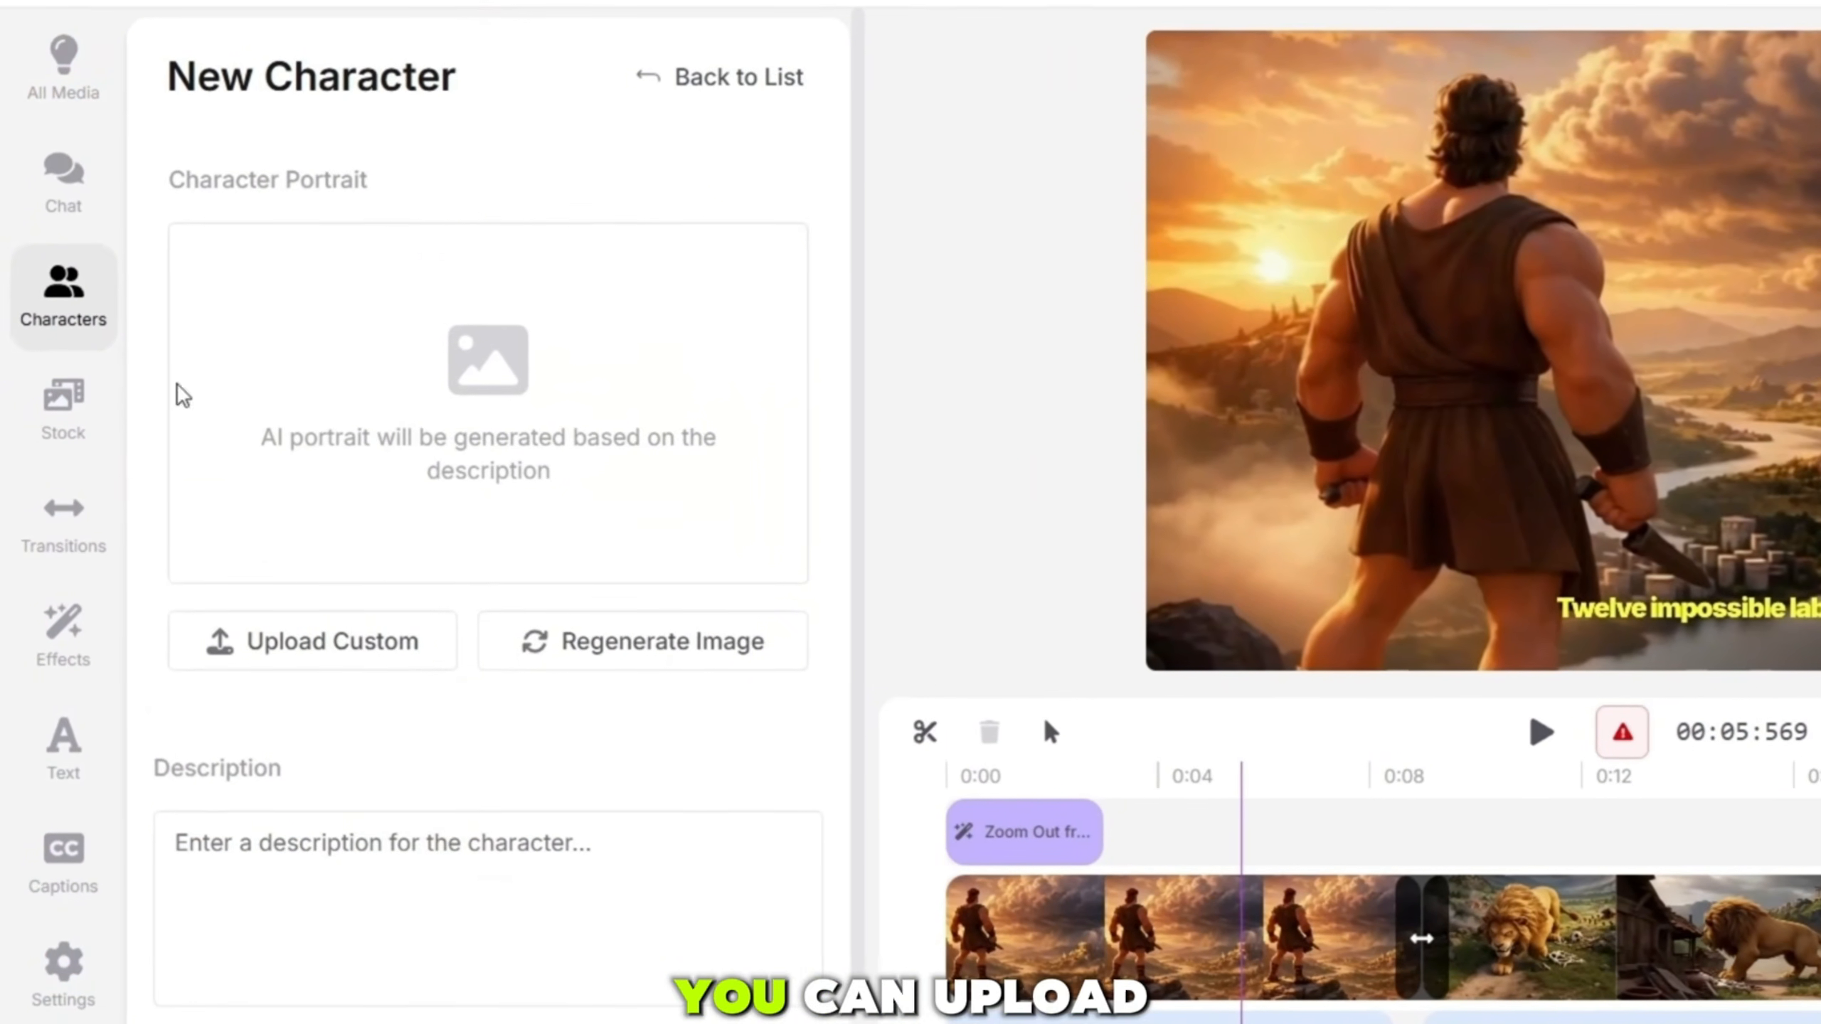
left_click(690, 79)
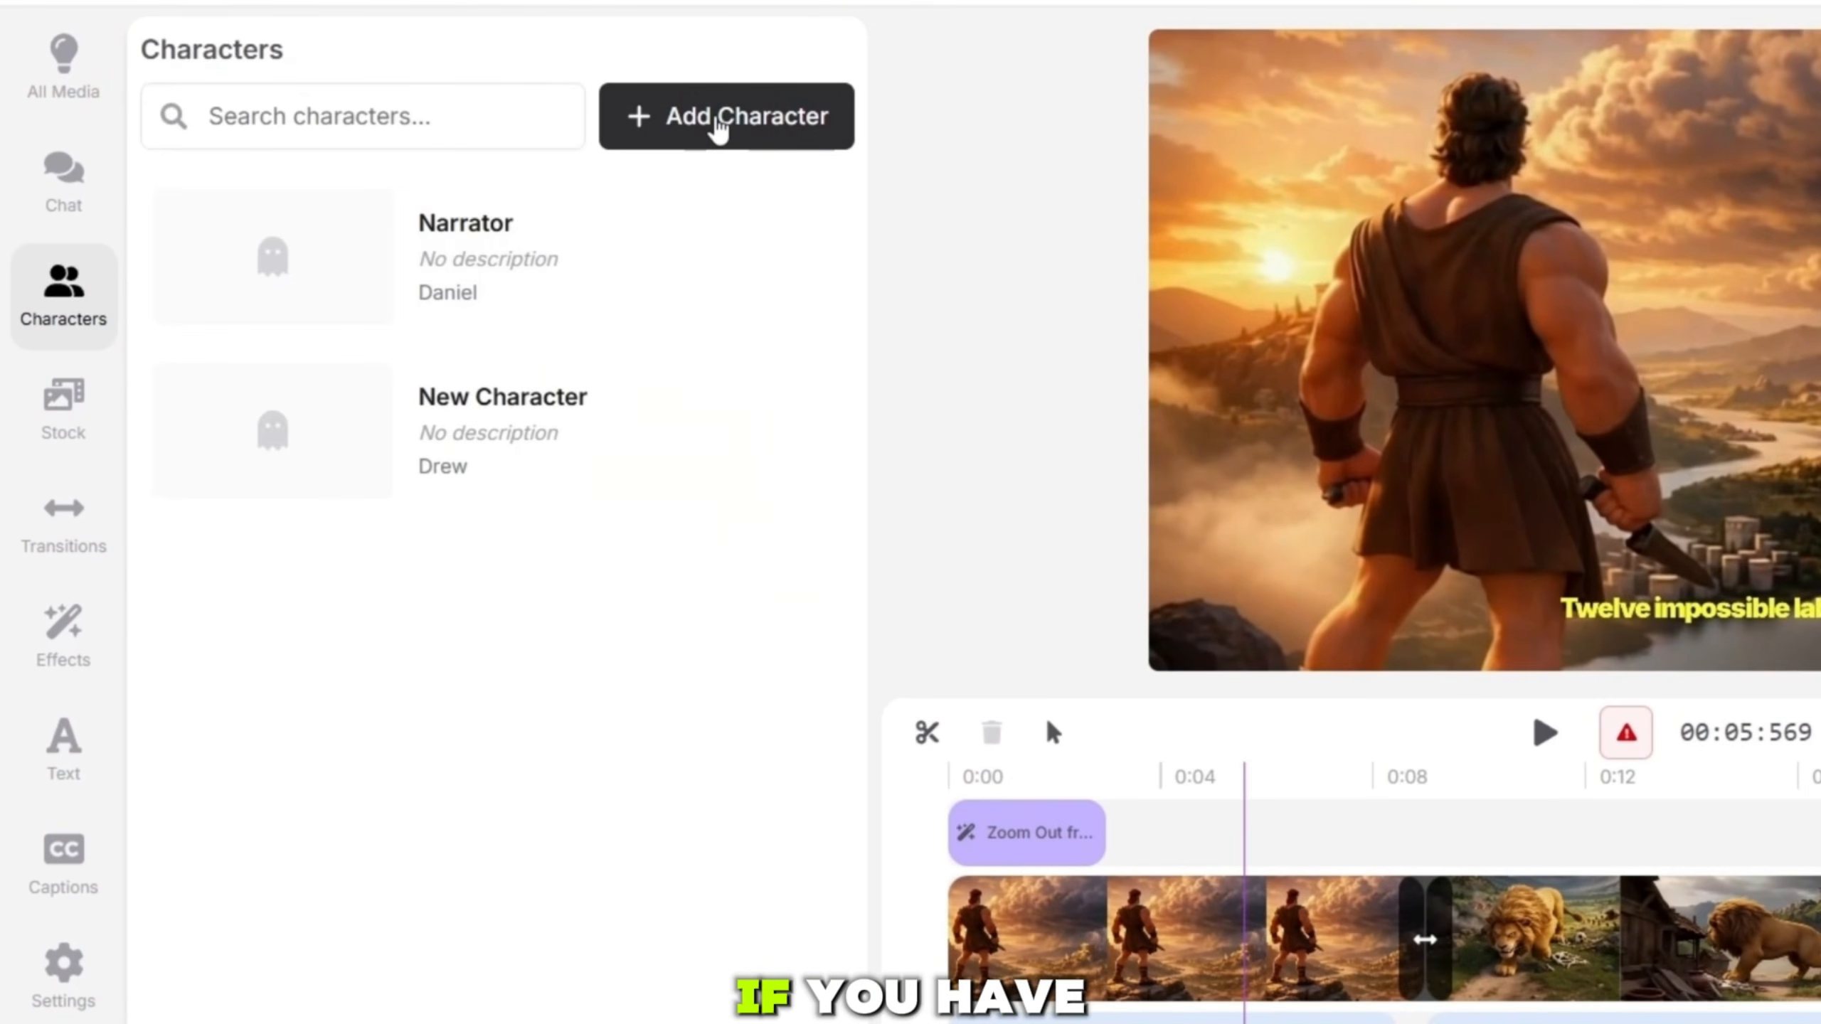
left_click(718, 122)
Step: Search the stock images for "hercules" and look through the stock video and music categories
left_click(67, 409)
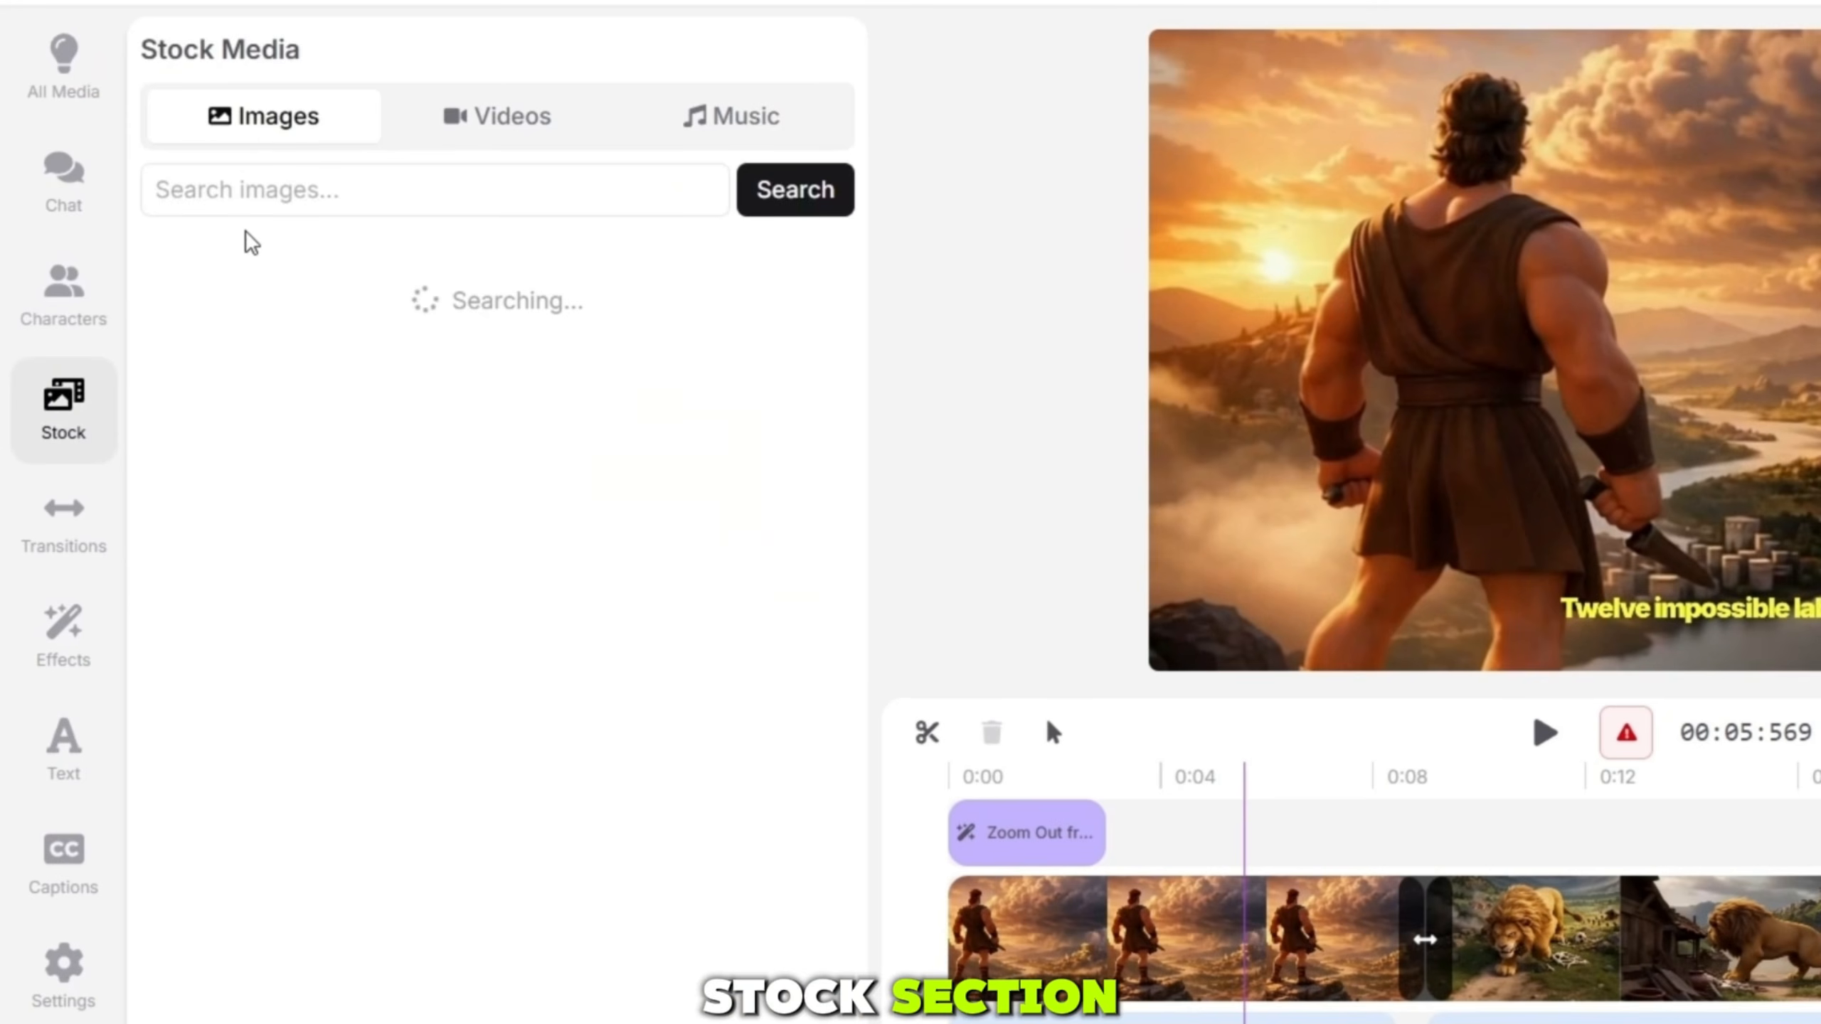
left_click(350, 208)
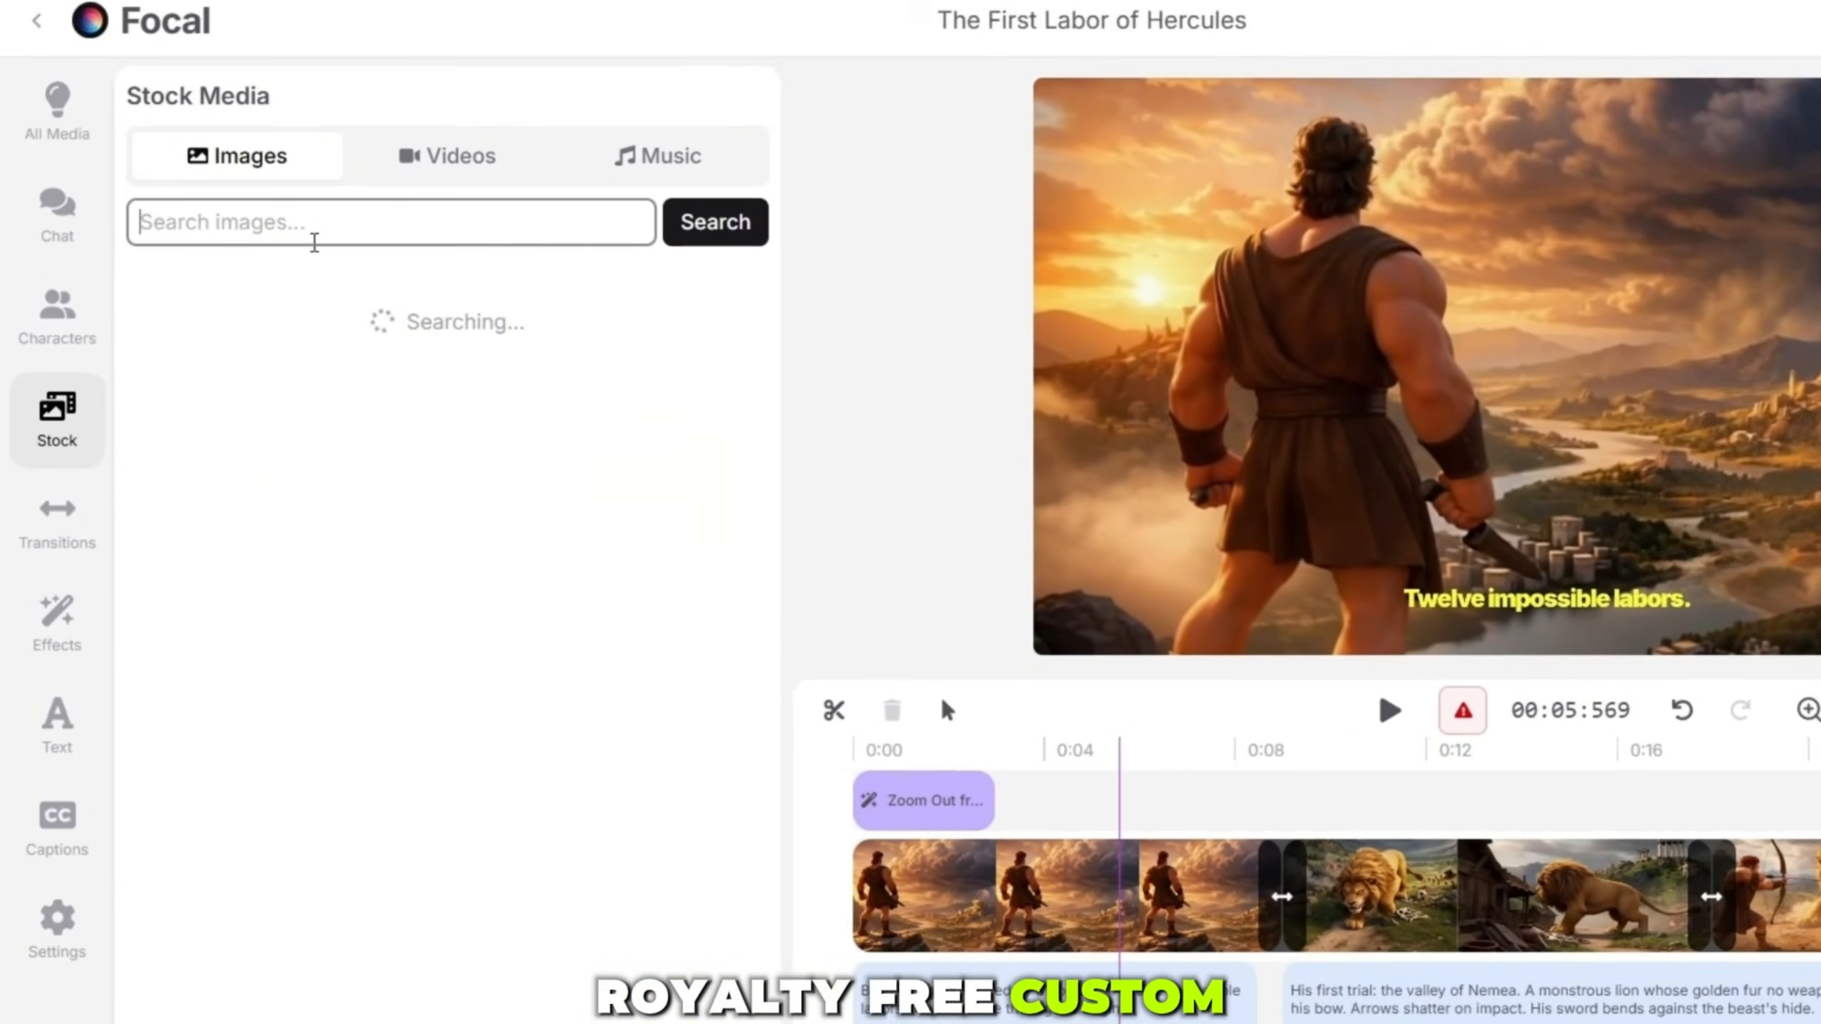
type("hercules")
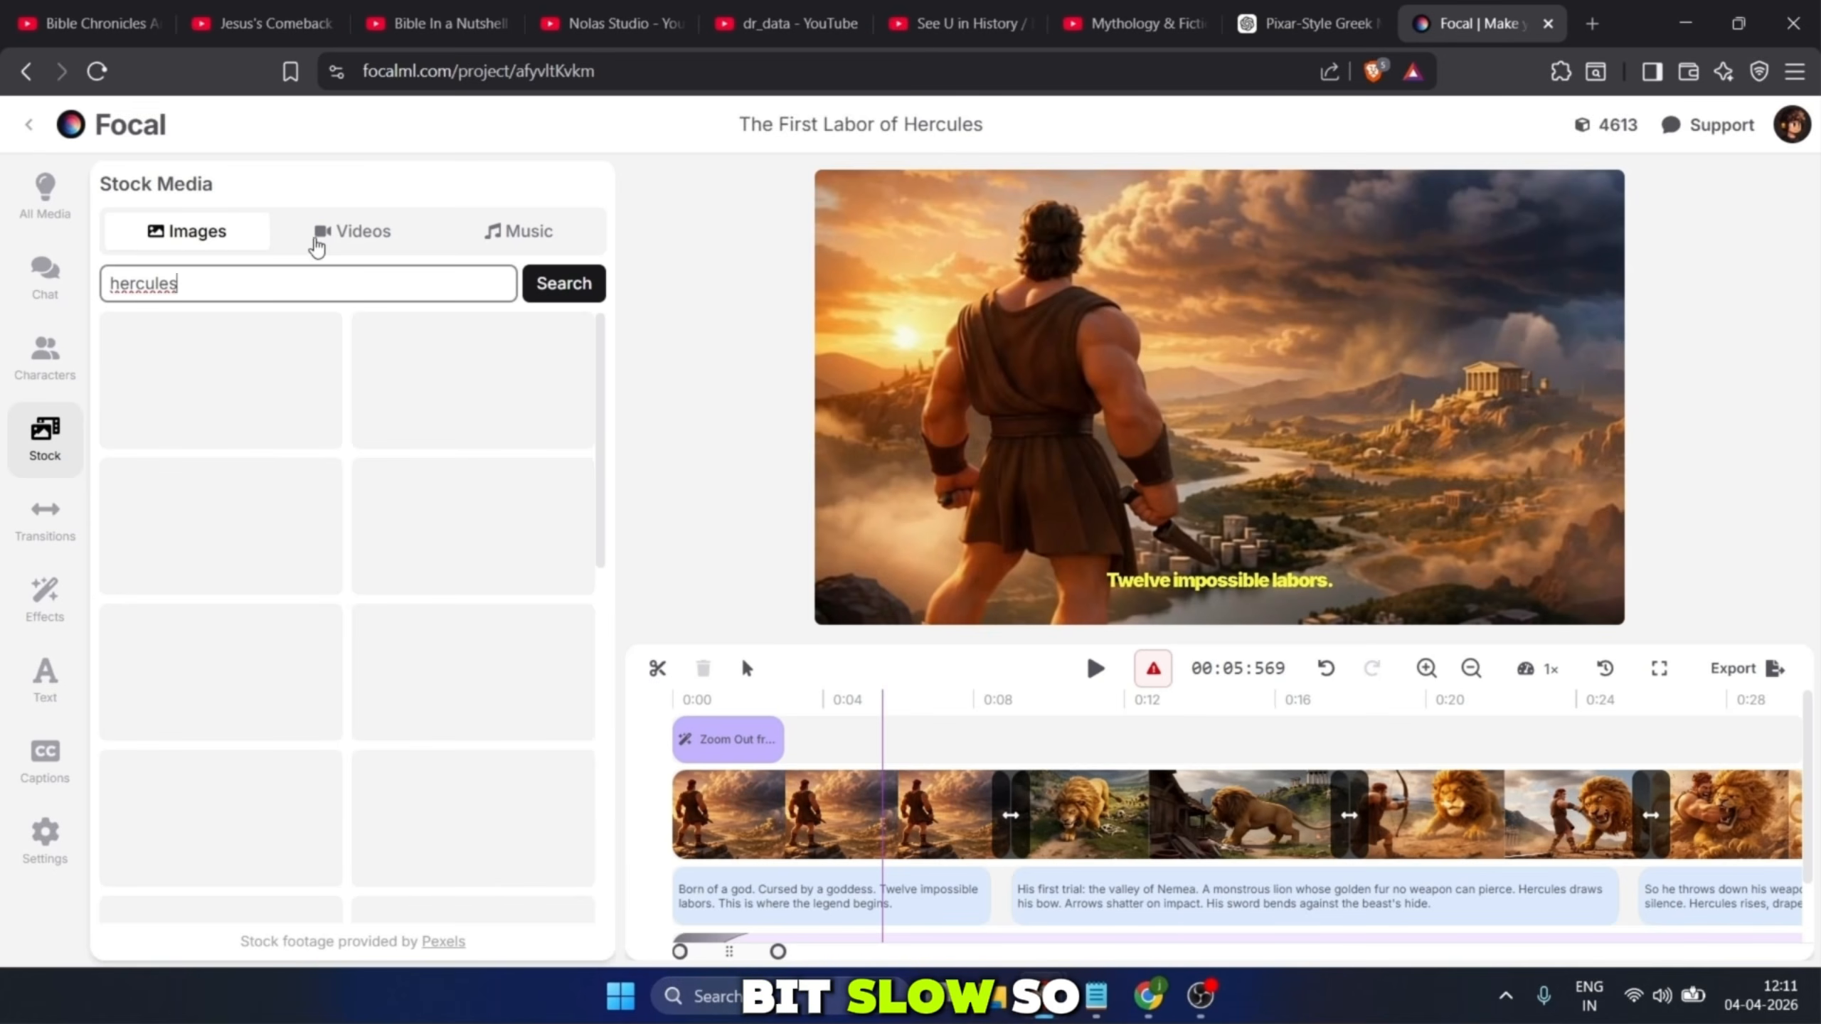
left_click(317, 244)
left_click(229, 244)
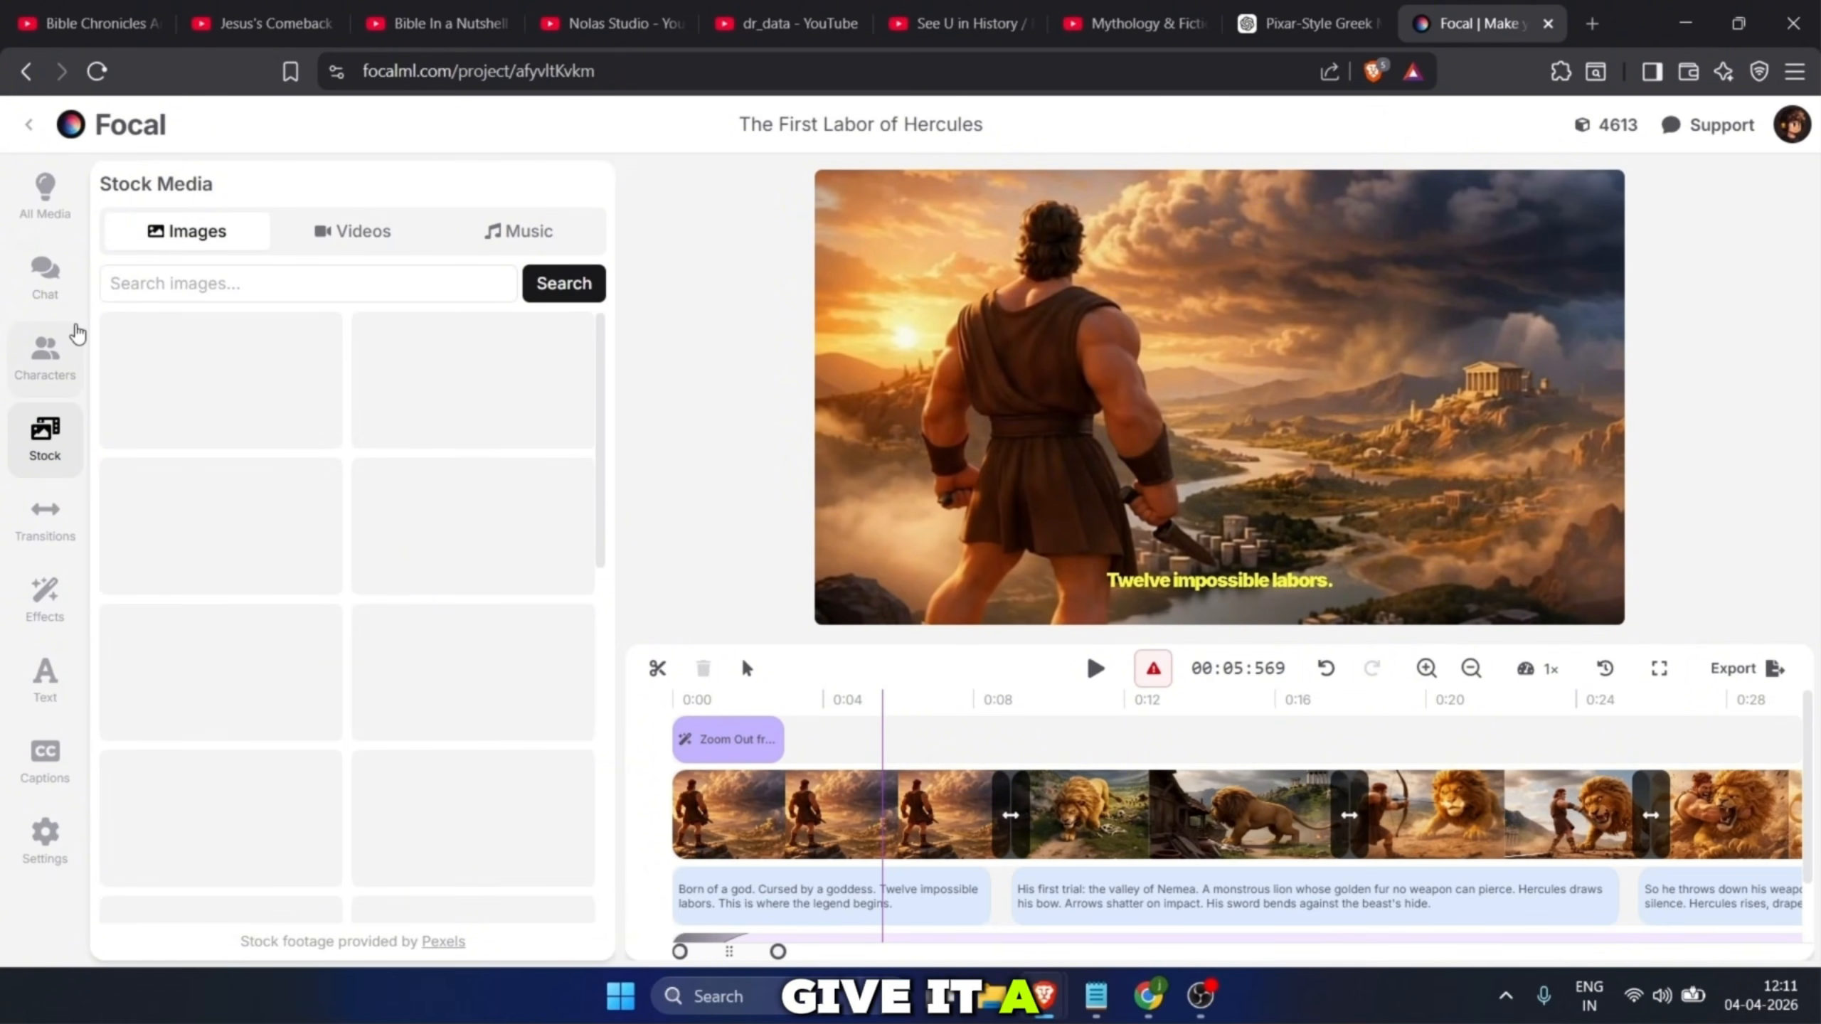
left_click(325, 247)
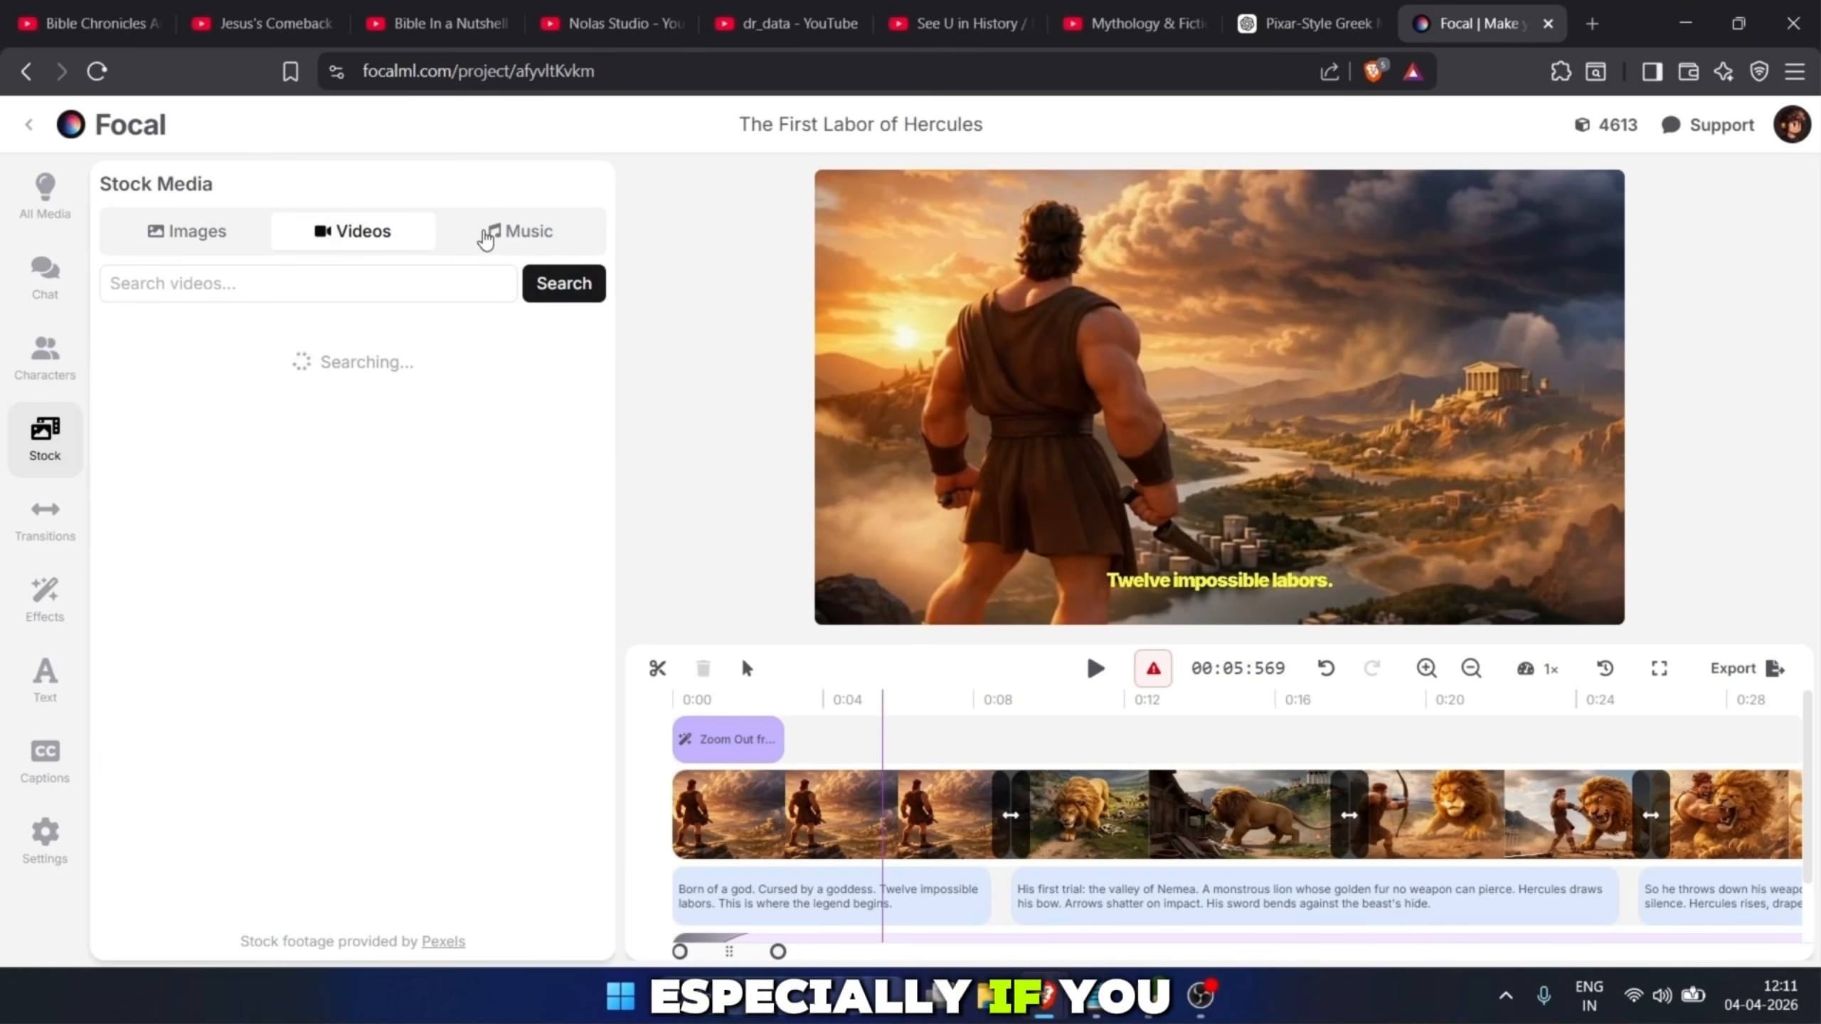
left_click(486, 237)
left_click(197, 234)
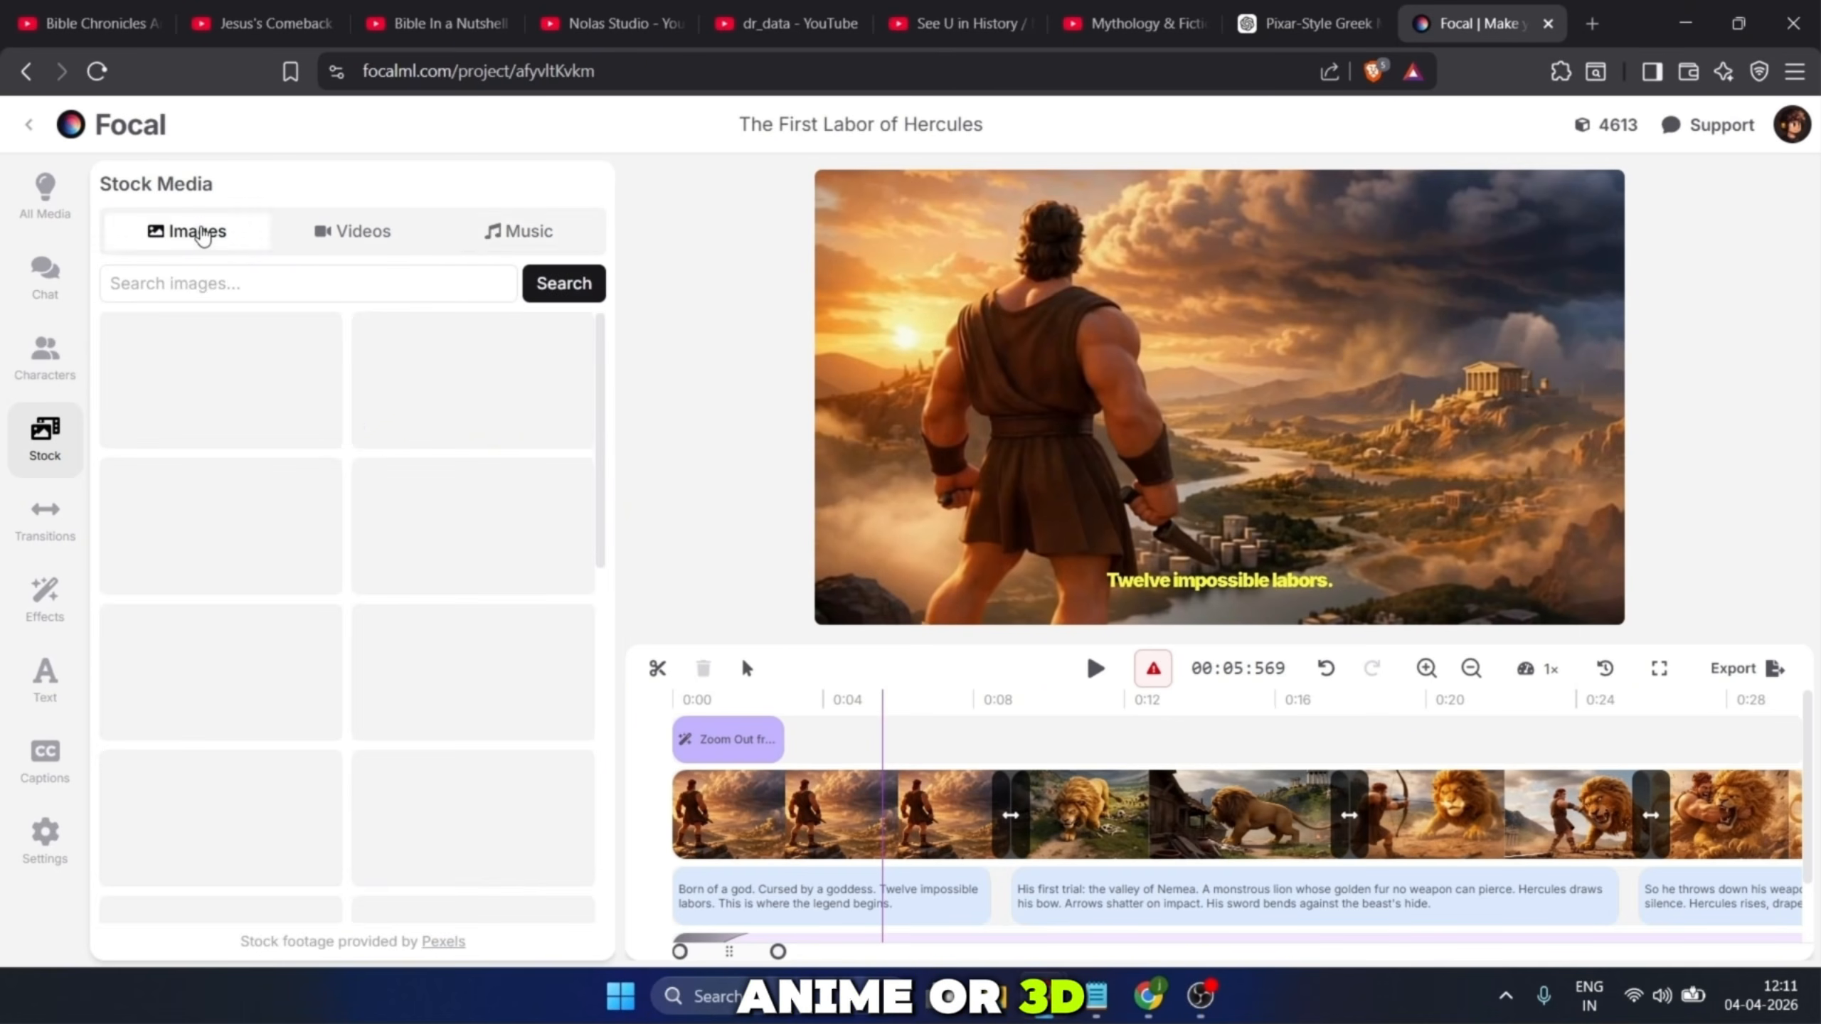
Step: Add a Black fade transition between the prowling lion clip and the archery clip at about 17 seconds
left_click(30, 526)
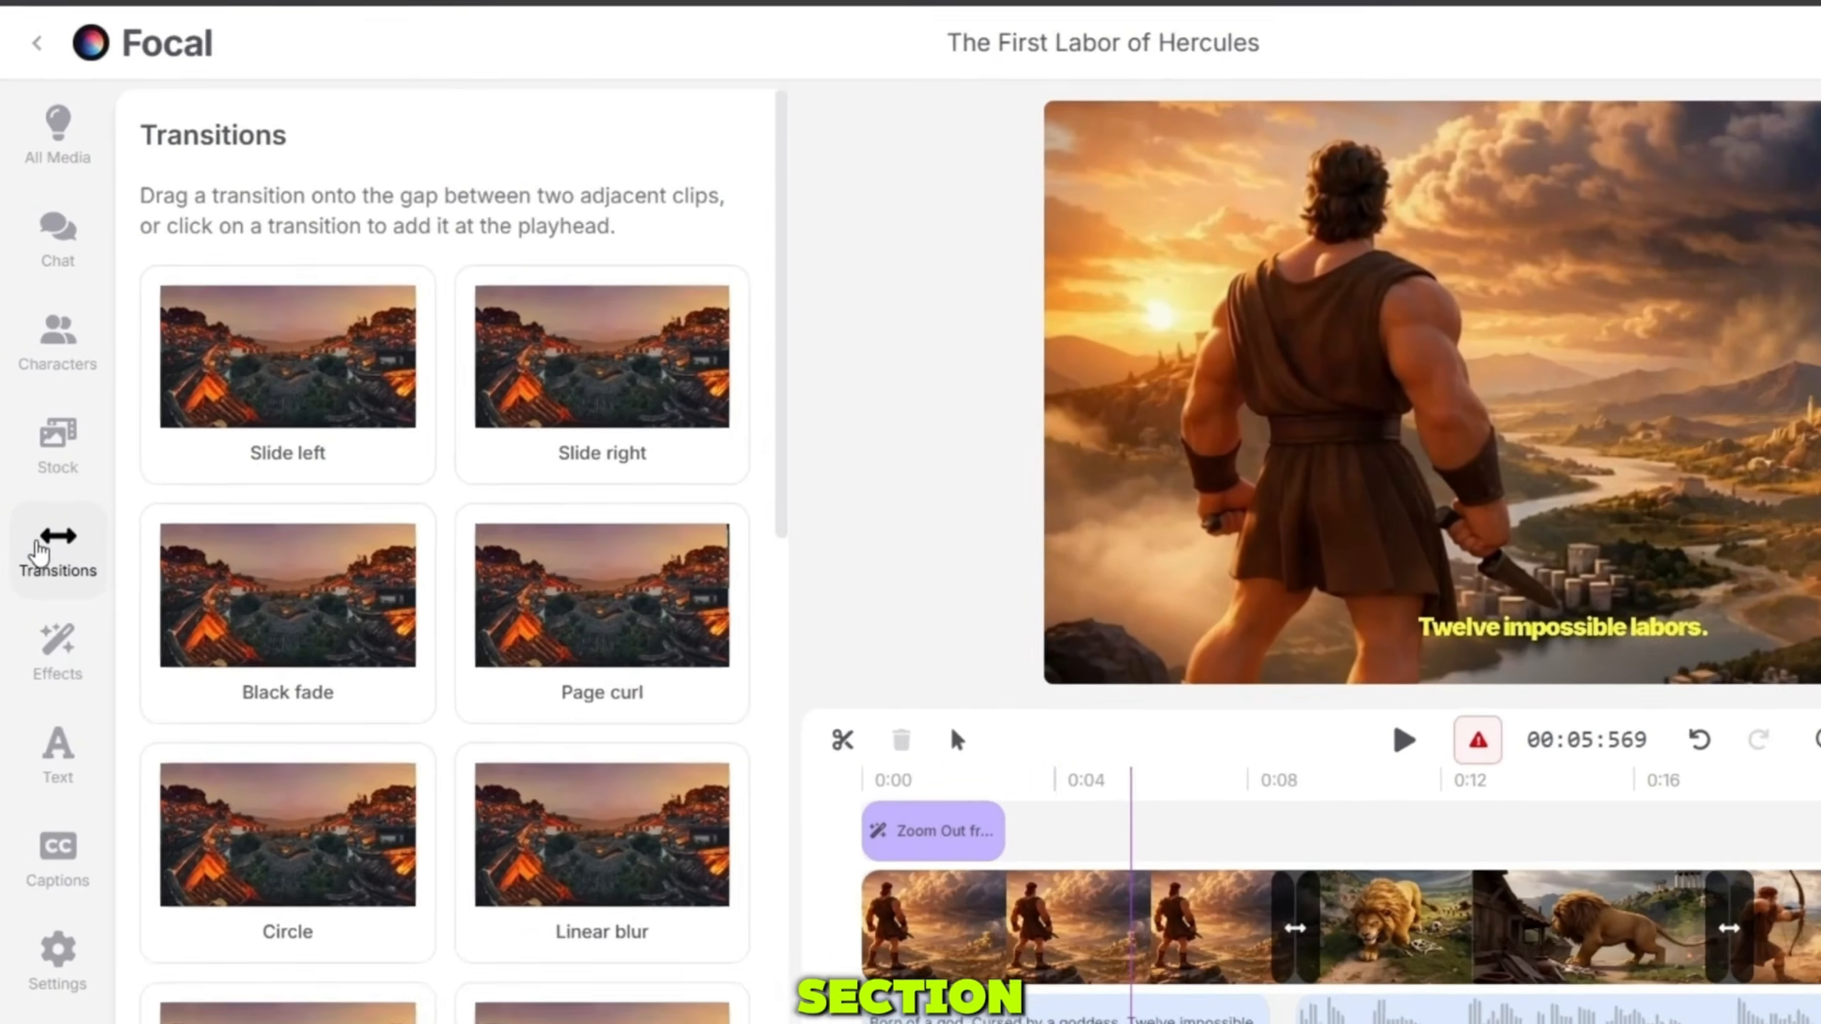
scroll(413, 536, "up", 1)
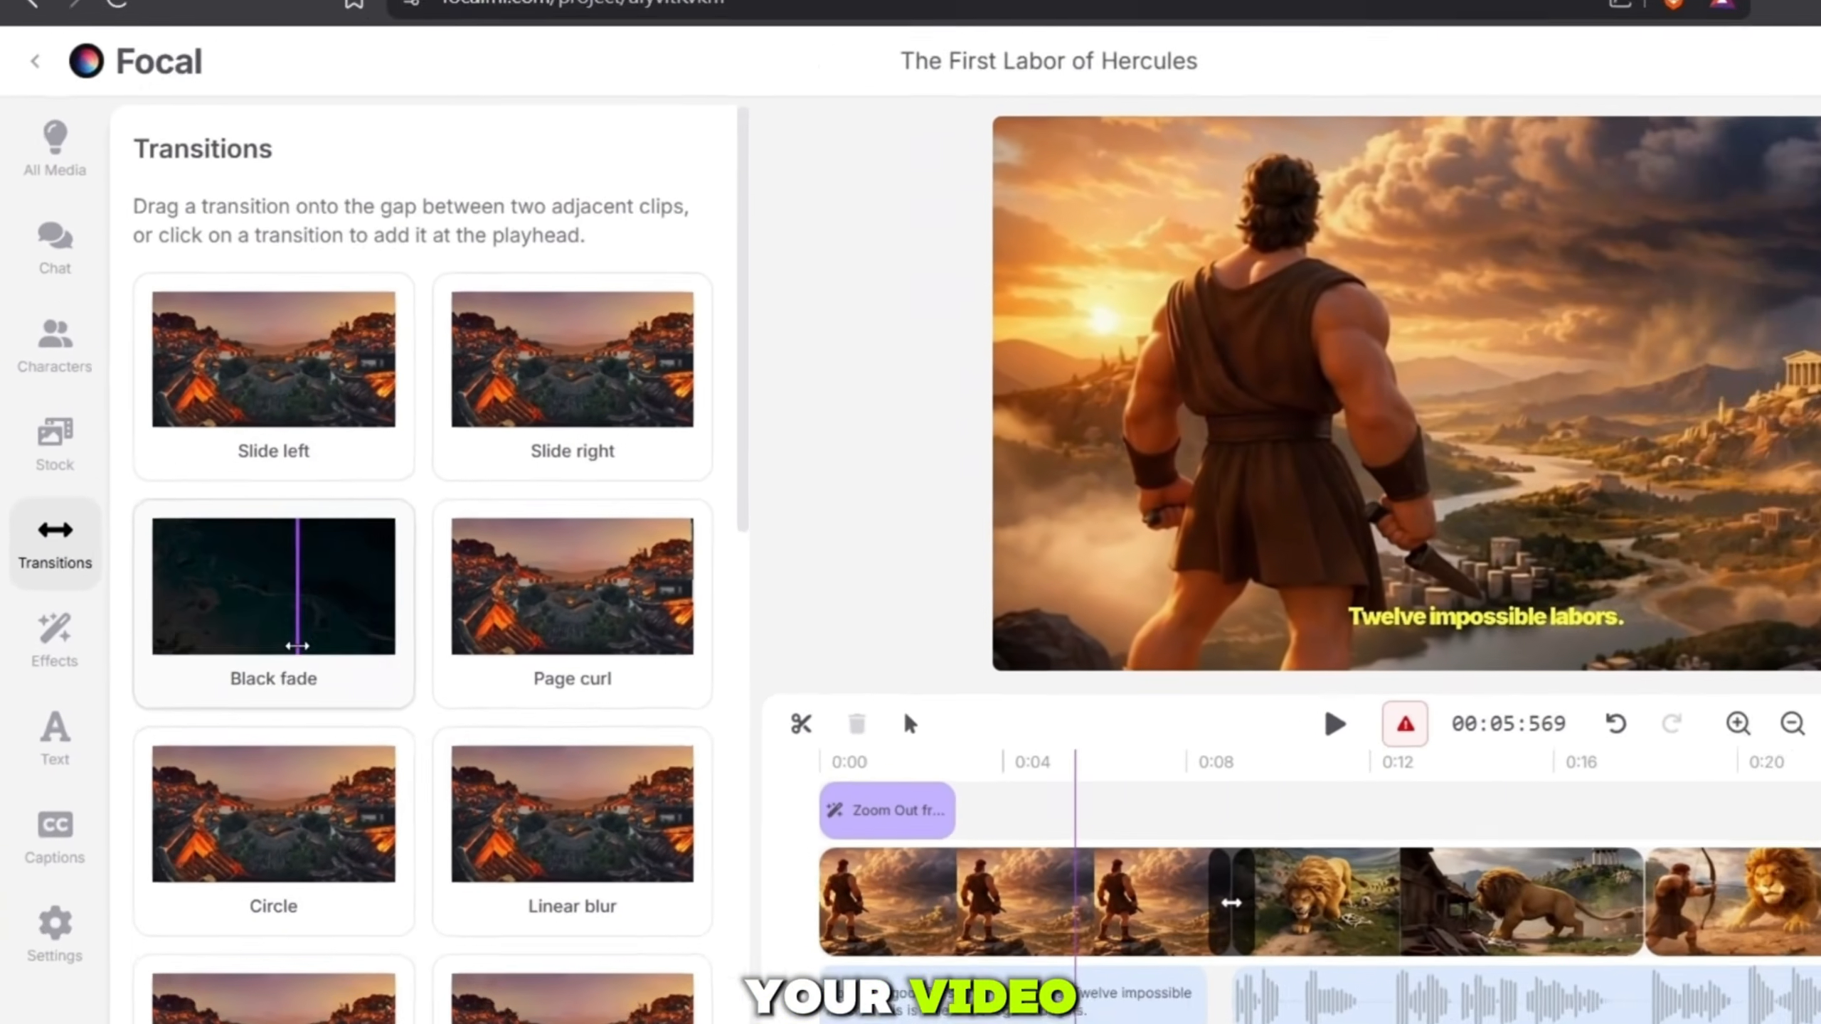
left_click_drag(360, 610, 1322, 816)
Step: Preview the Simple zoom transition and add Morph between the archery clip and the bare-handed lion fight clip
scroll(292, 780, "down", 3)
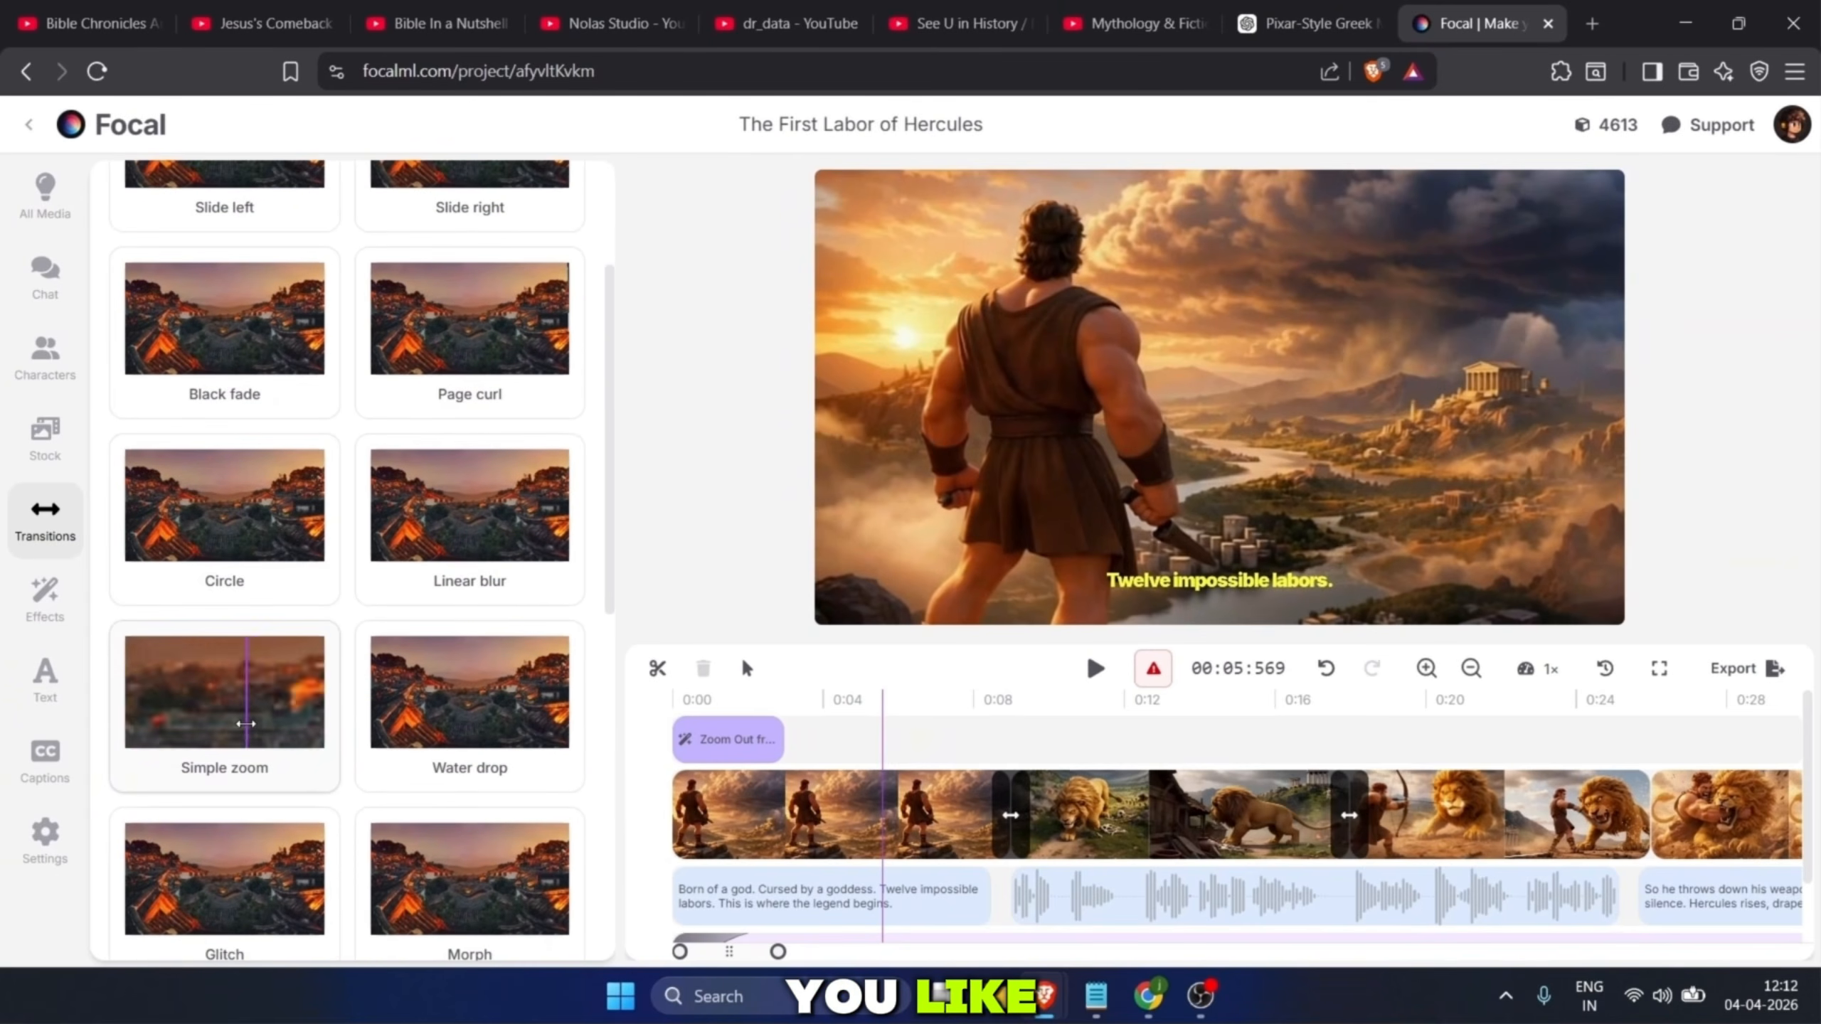
left_click_drag(246, 723, 315, 740)
scroll(382, 816, "down", 3)
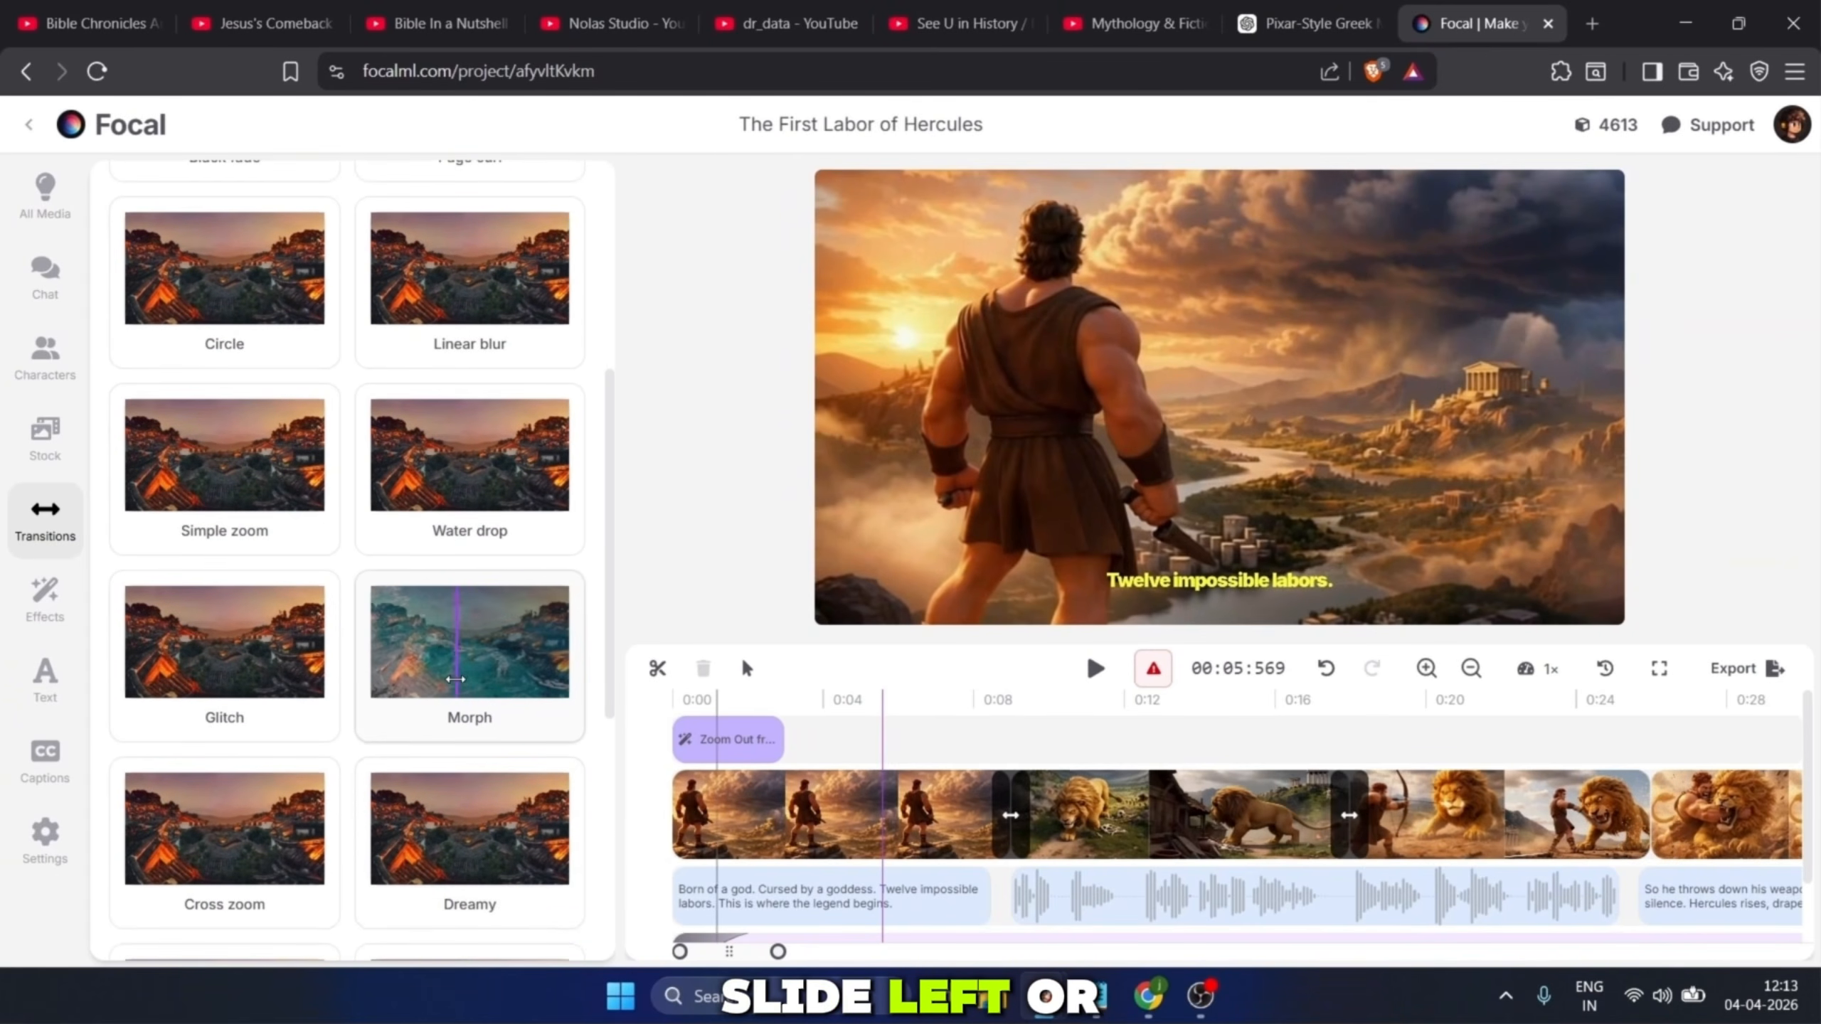
mouse_move(459, 675)
left_mouse_down()
mouse_move(989, 759)
mouse_move(1613, 818)
left_mouse_up()
Step: Browse the remaining transitions and add Morph between the lion fight clip and the golden pelt clip
scroll(1613, 818, "right", 5)
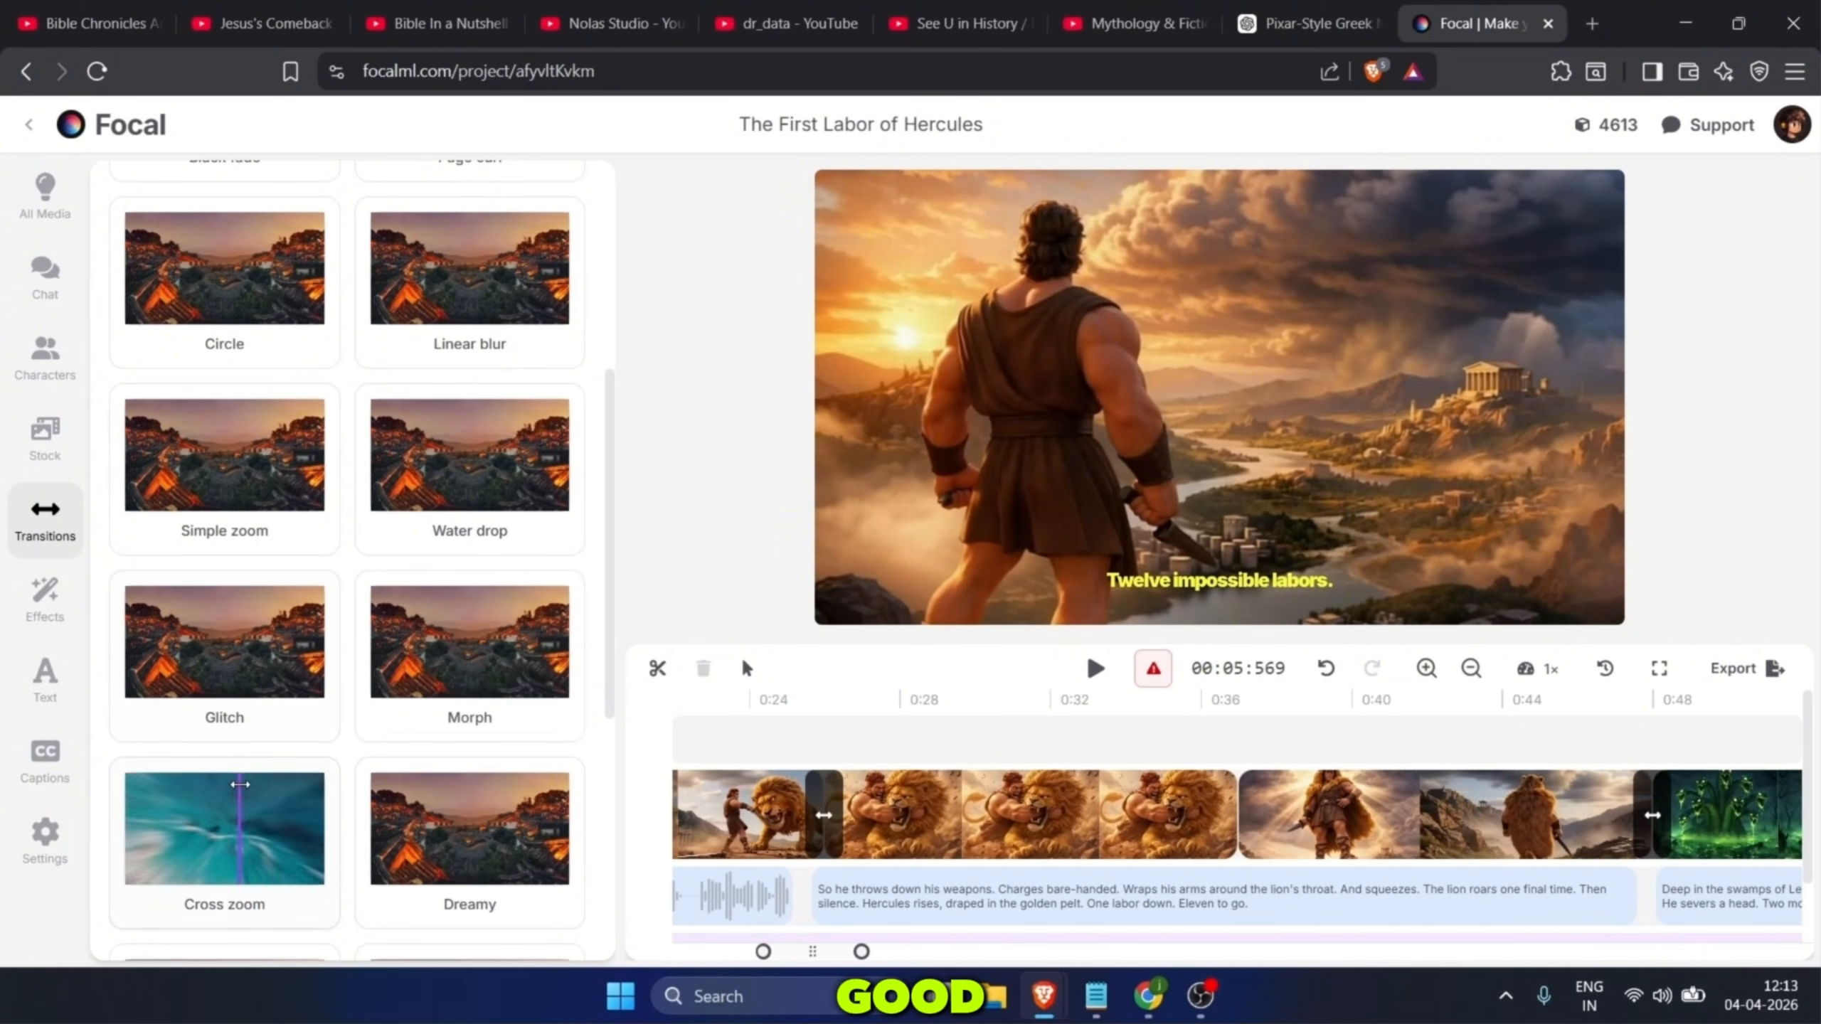
scroll(277, 807, "down", 2)
scroll(358, 733, "down", 3)
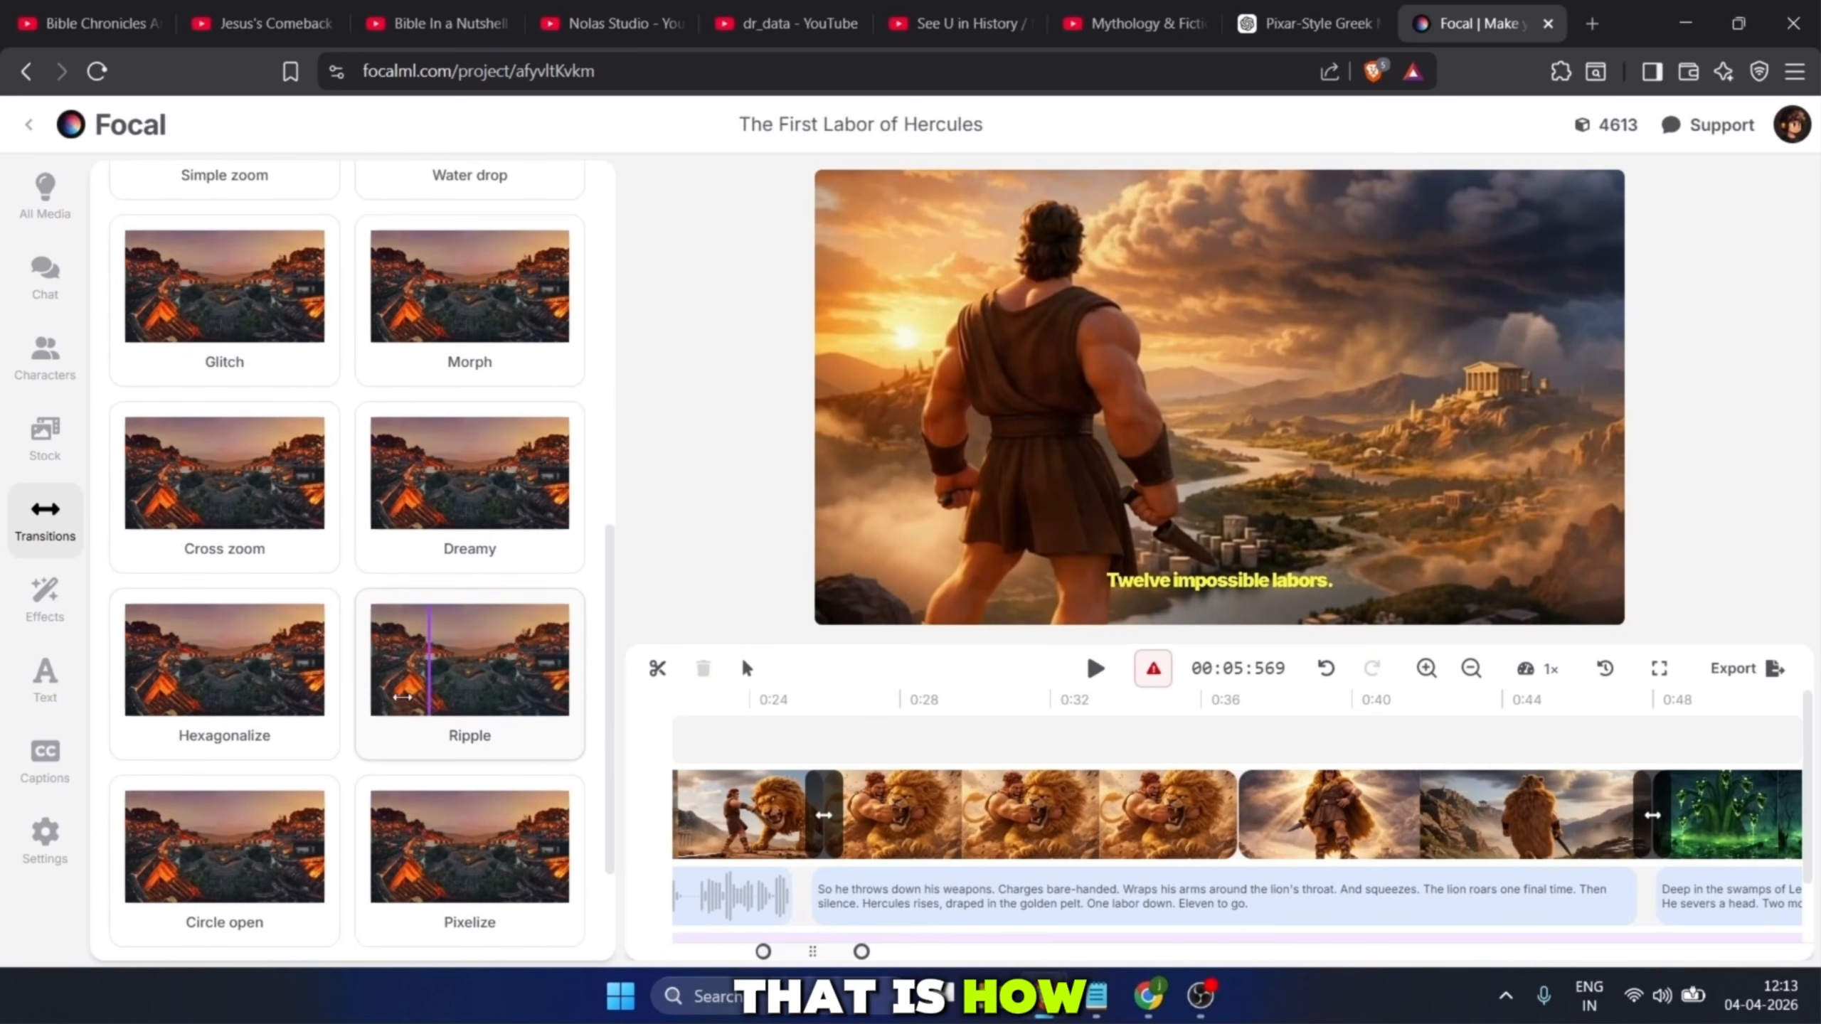
scroll(277, 789, "down", 3)
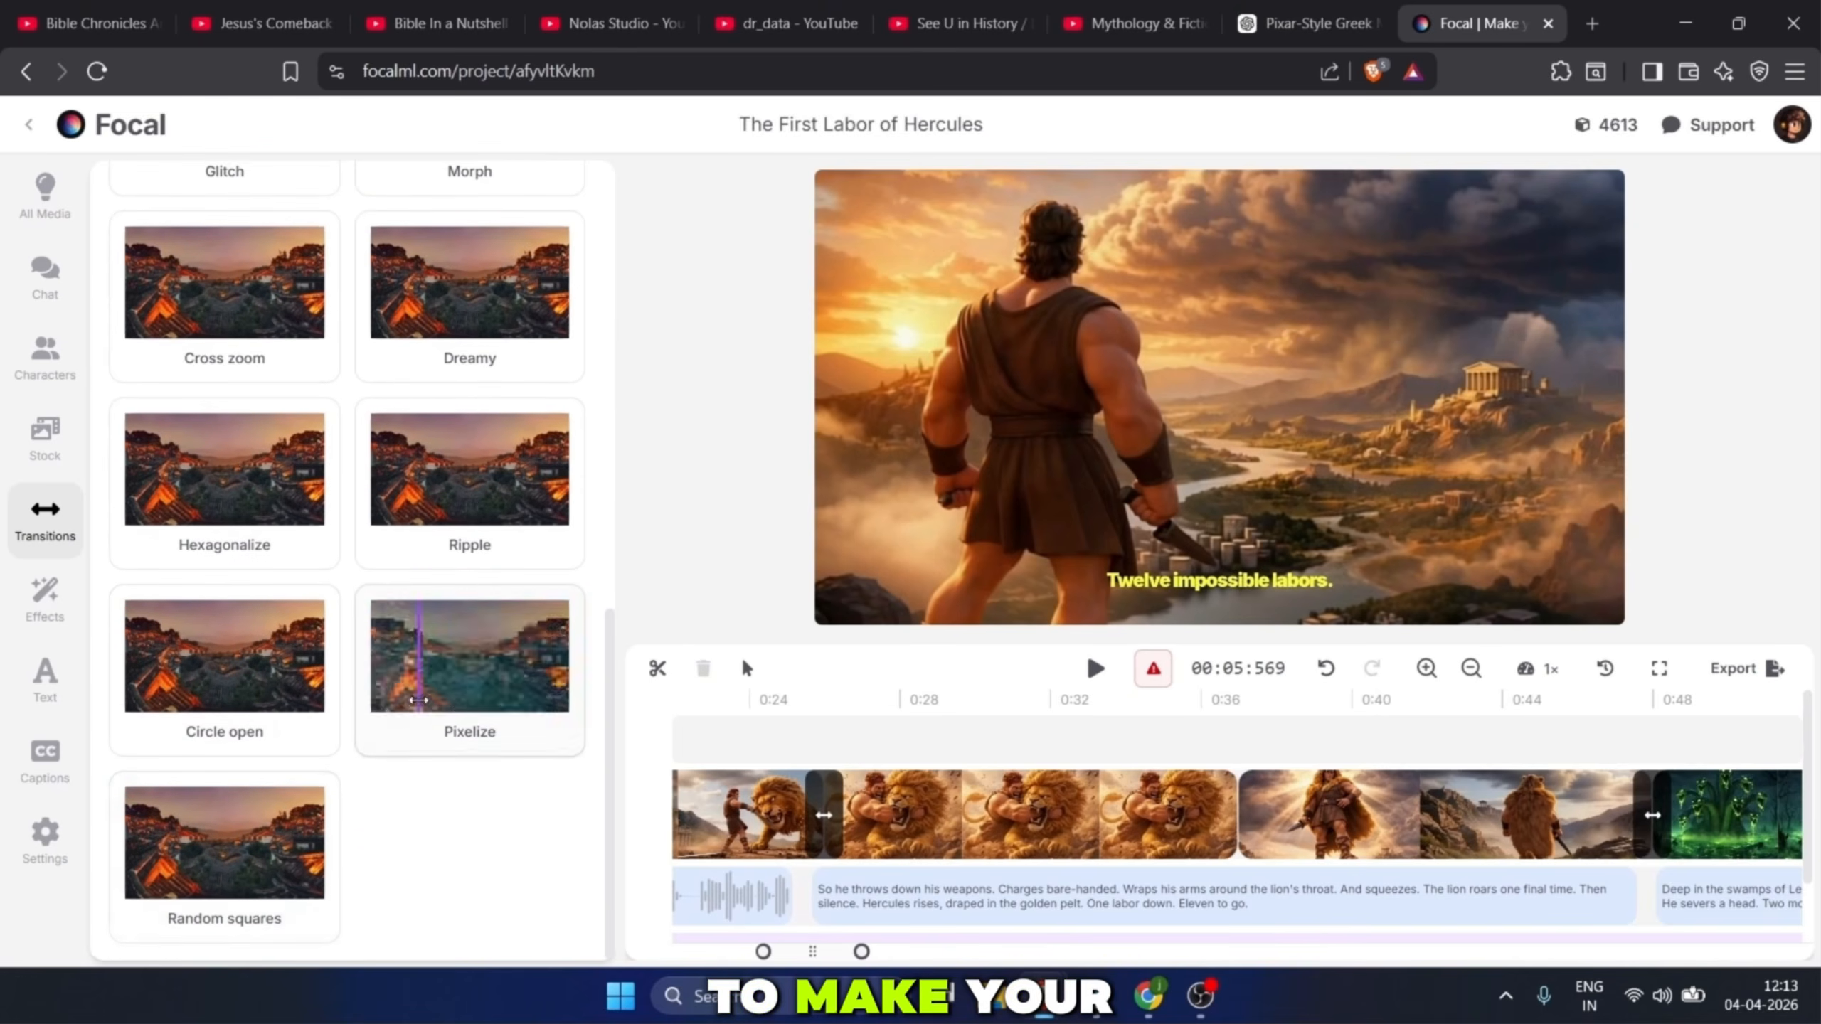
scroll(466, 646, "up", 3)
left_click_drag(455, 403, 1239, 823)
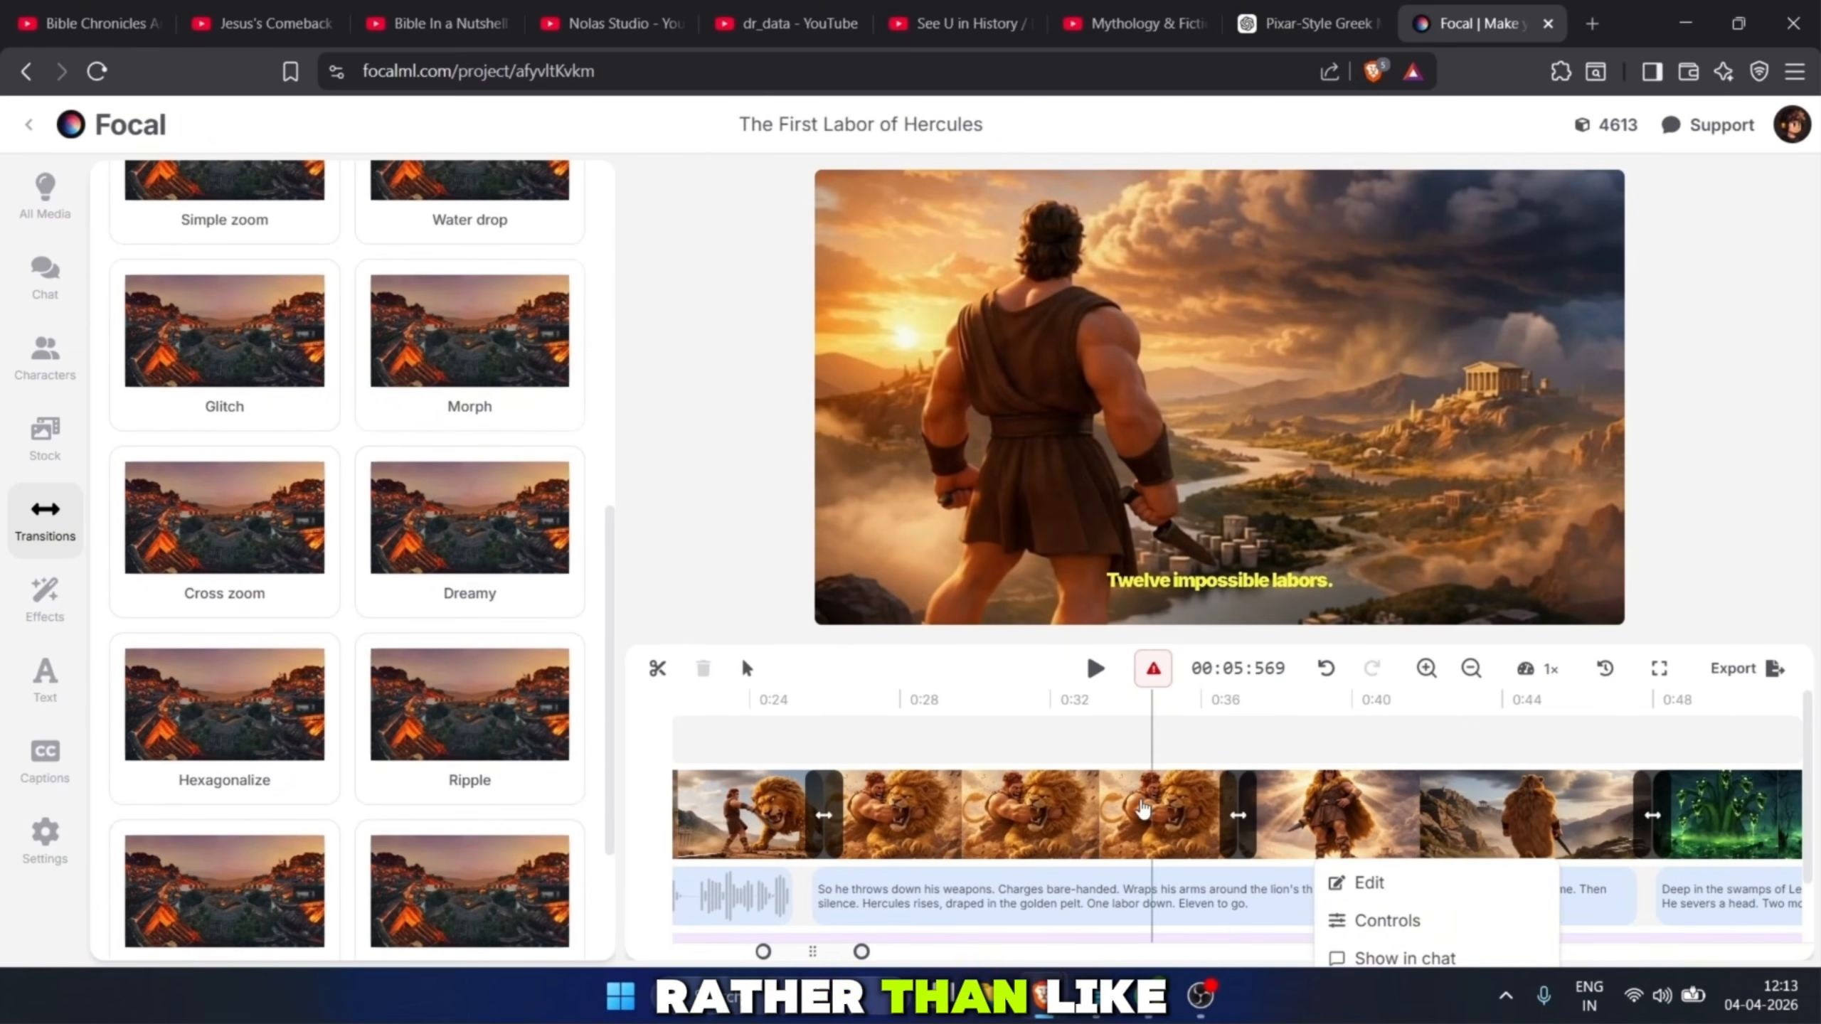
Step: Try Fade In and Fade Out effects at about 36 seconds on the timeline, and delete both
left_click(1219, 701)
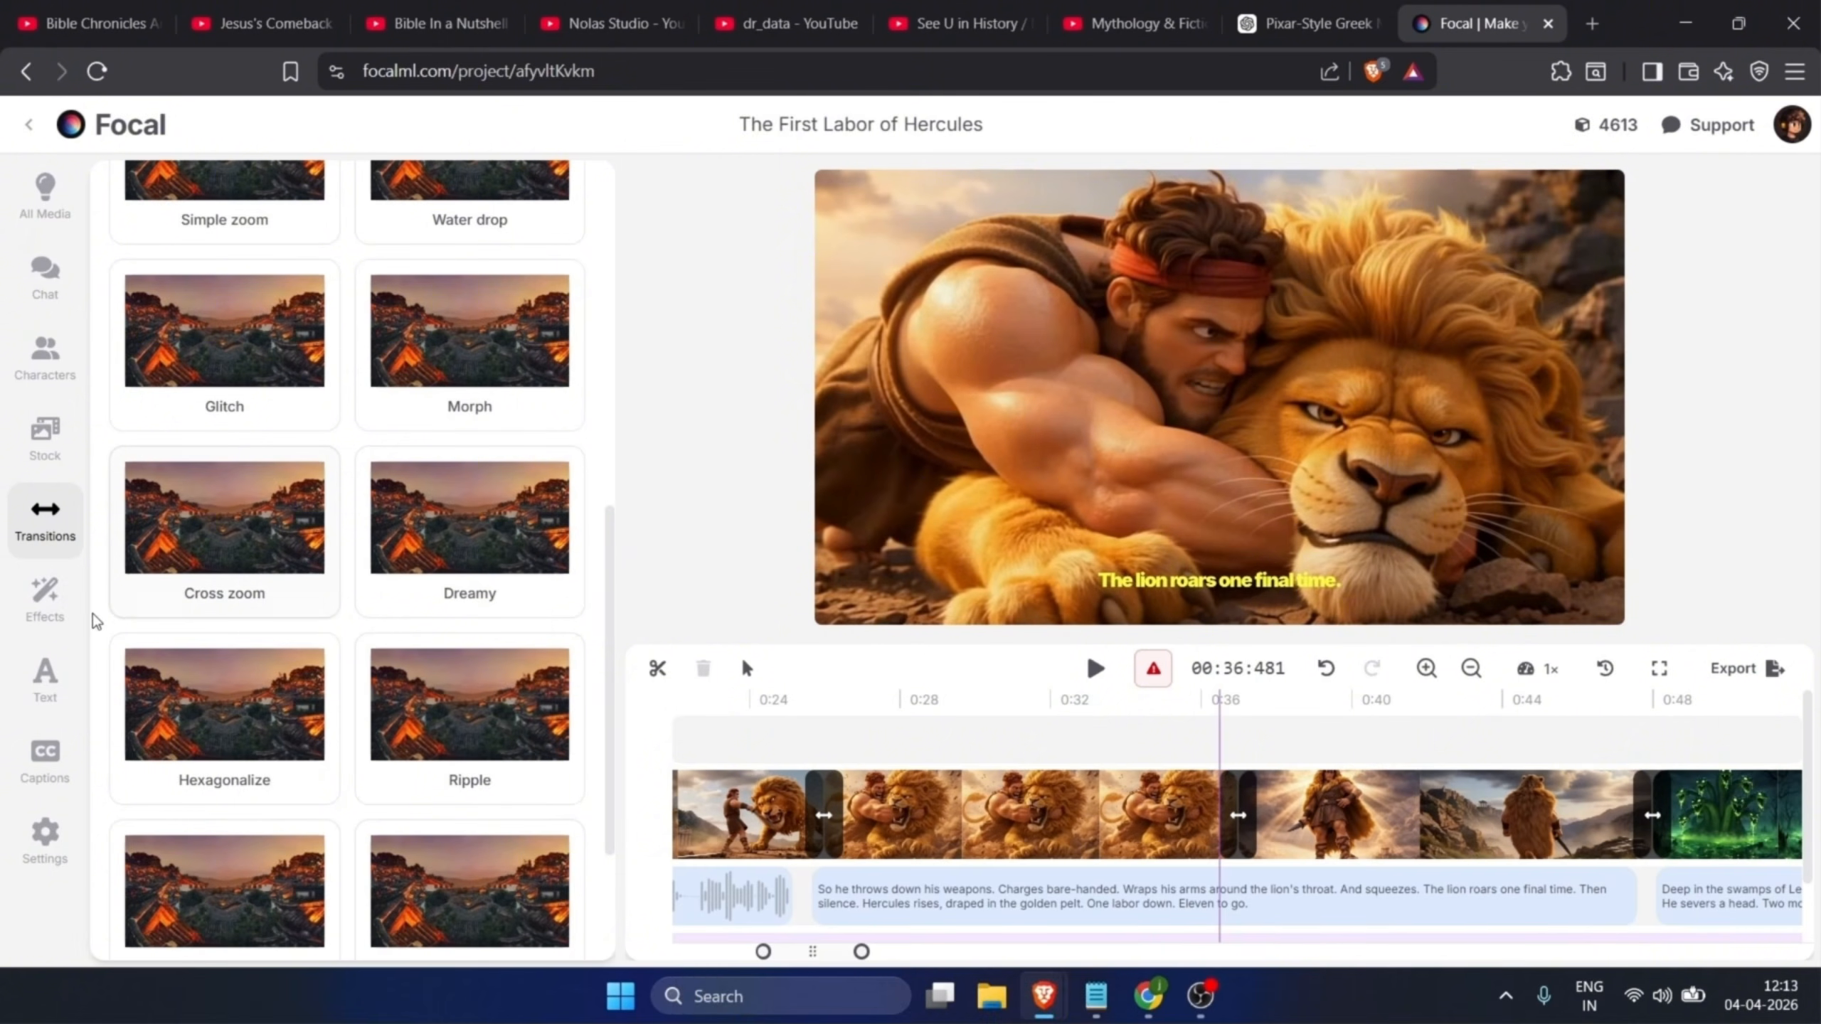
left_click(61, 613)
left_click(362, 302)
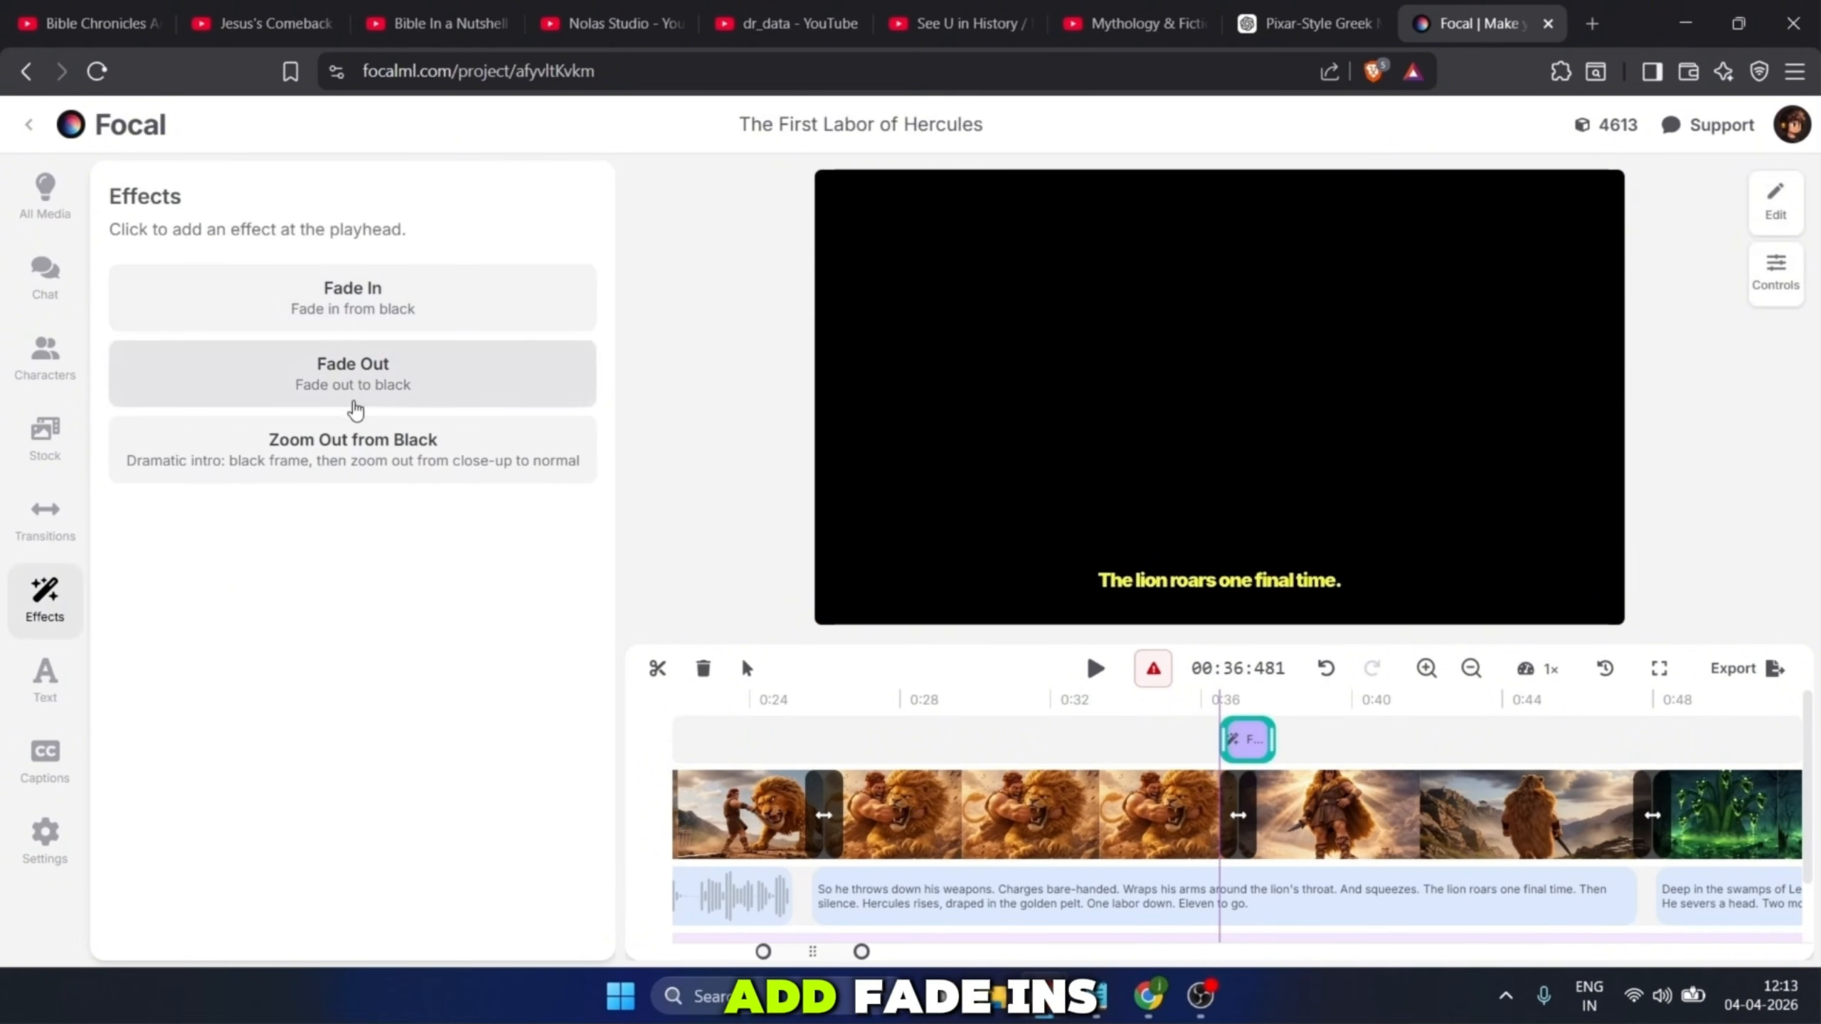
left_click(377, 393)
left_click(1246, 746)
key("Delete")
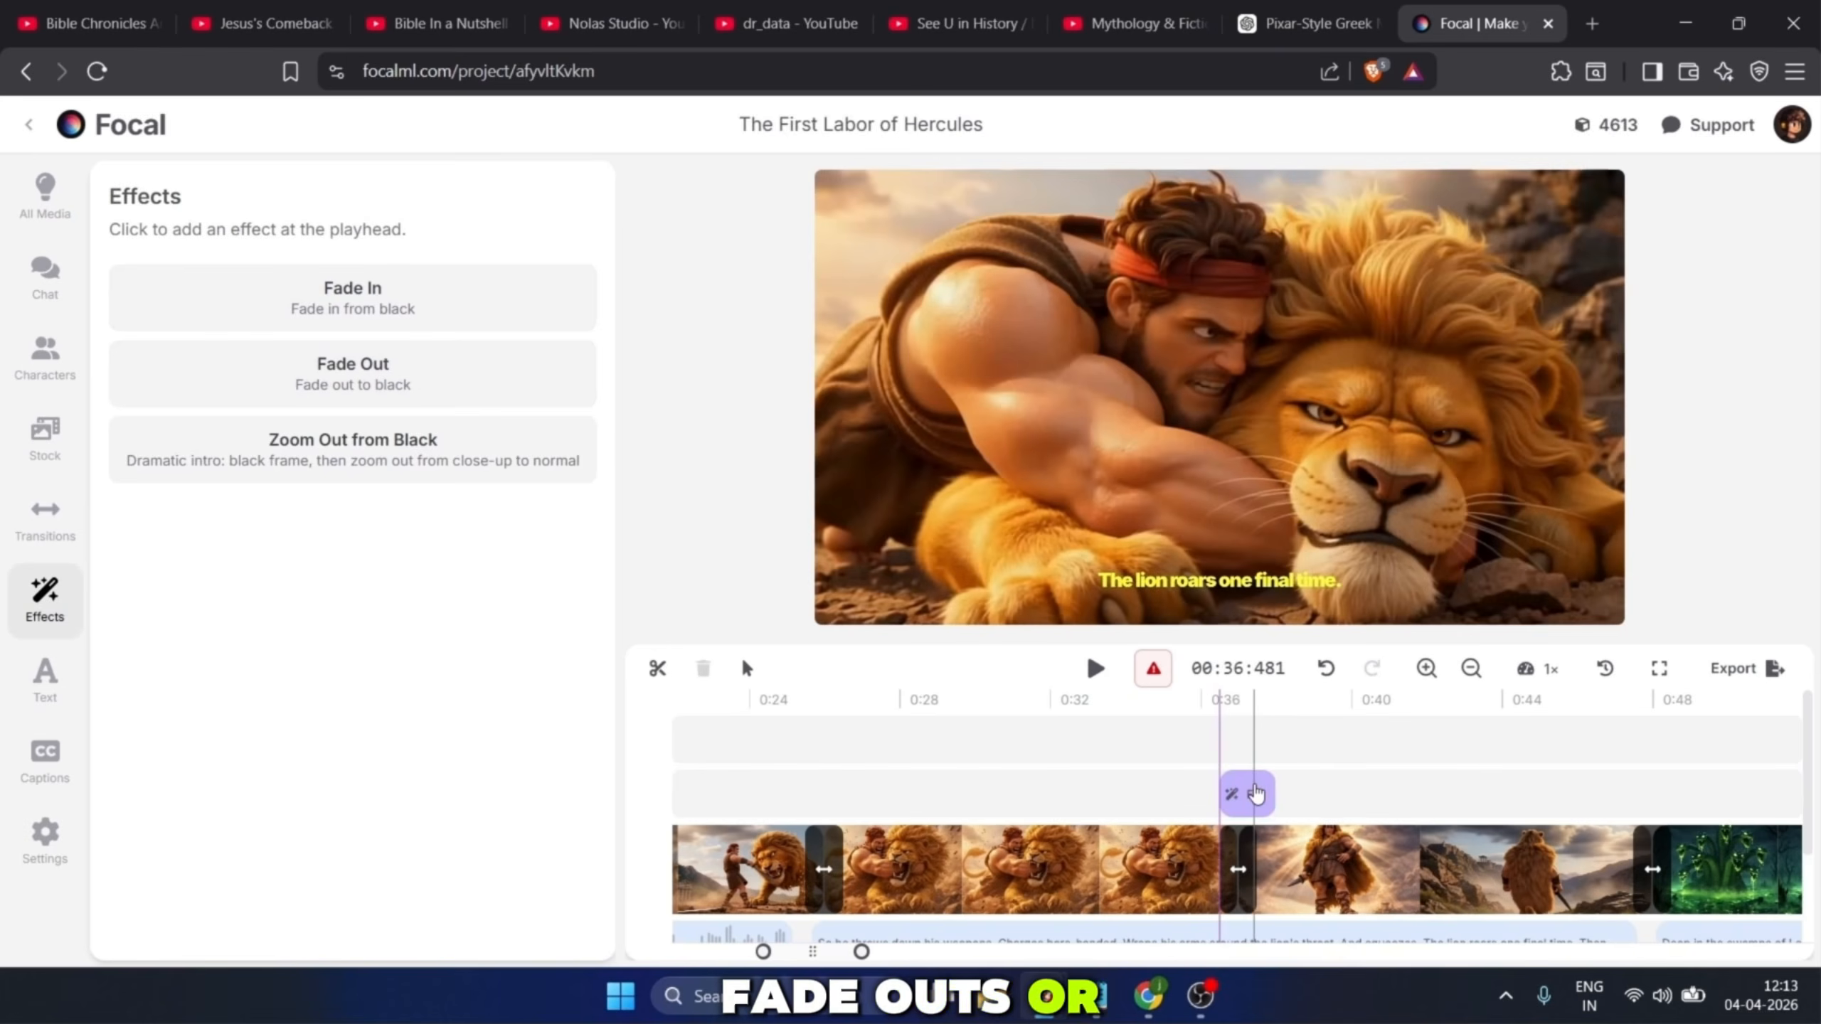
left_click(1255, 792)
key("Delete")
Step: Add a heading at about 36 seconds on the timeline and set its text to "Hecules"
left_click(44, 671)
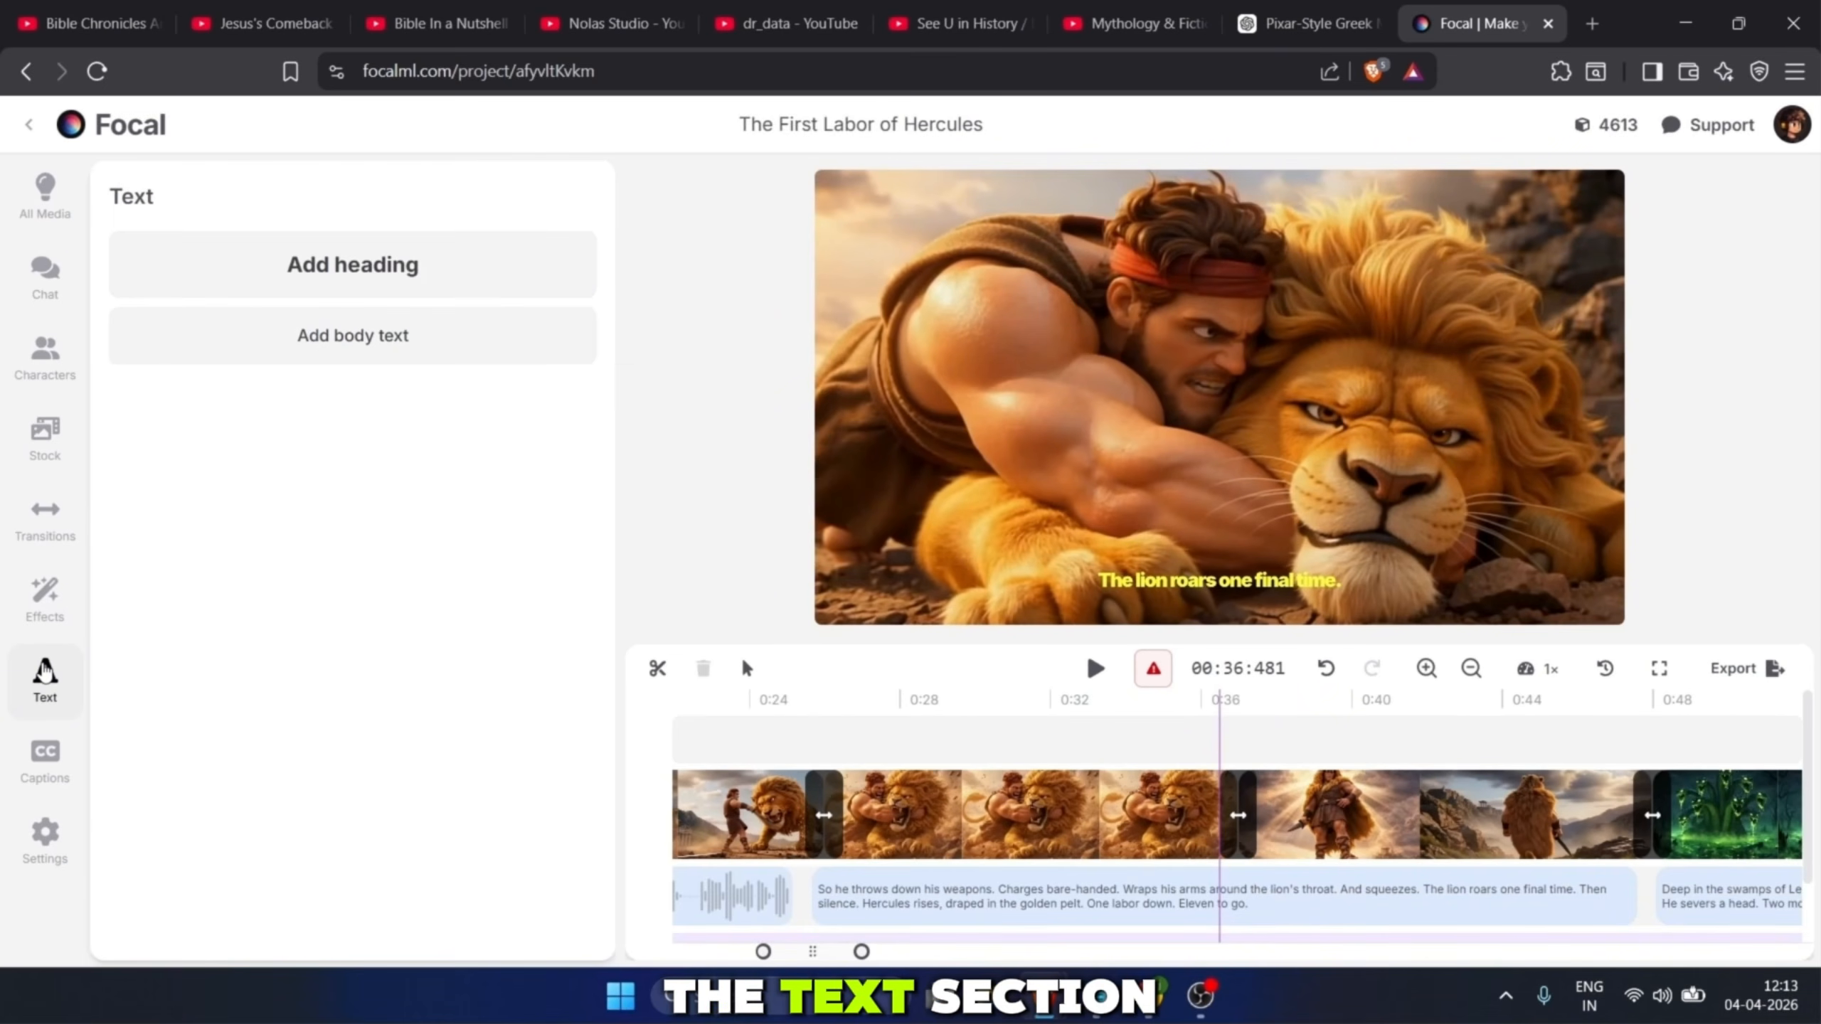
left_click(374, 281)
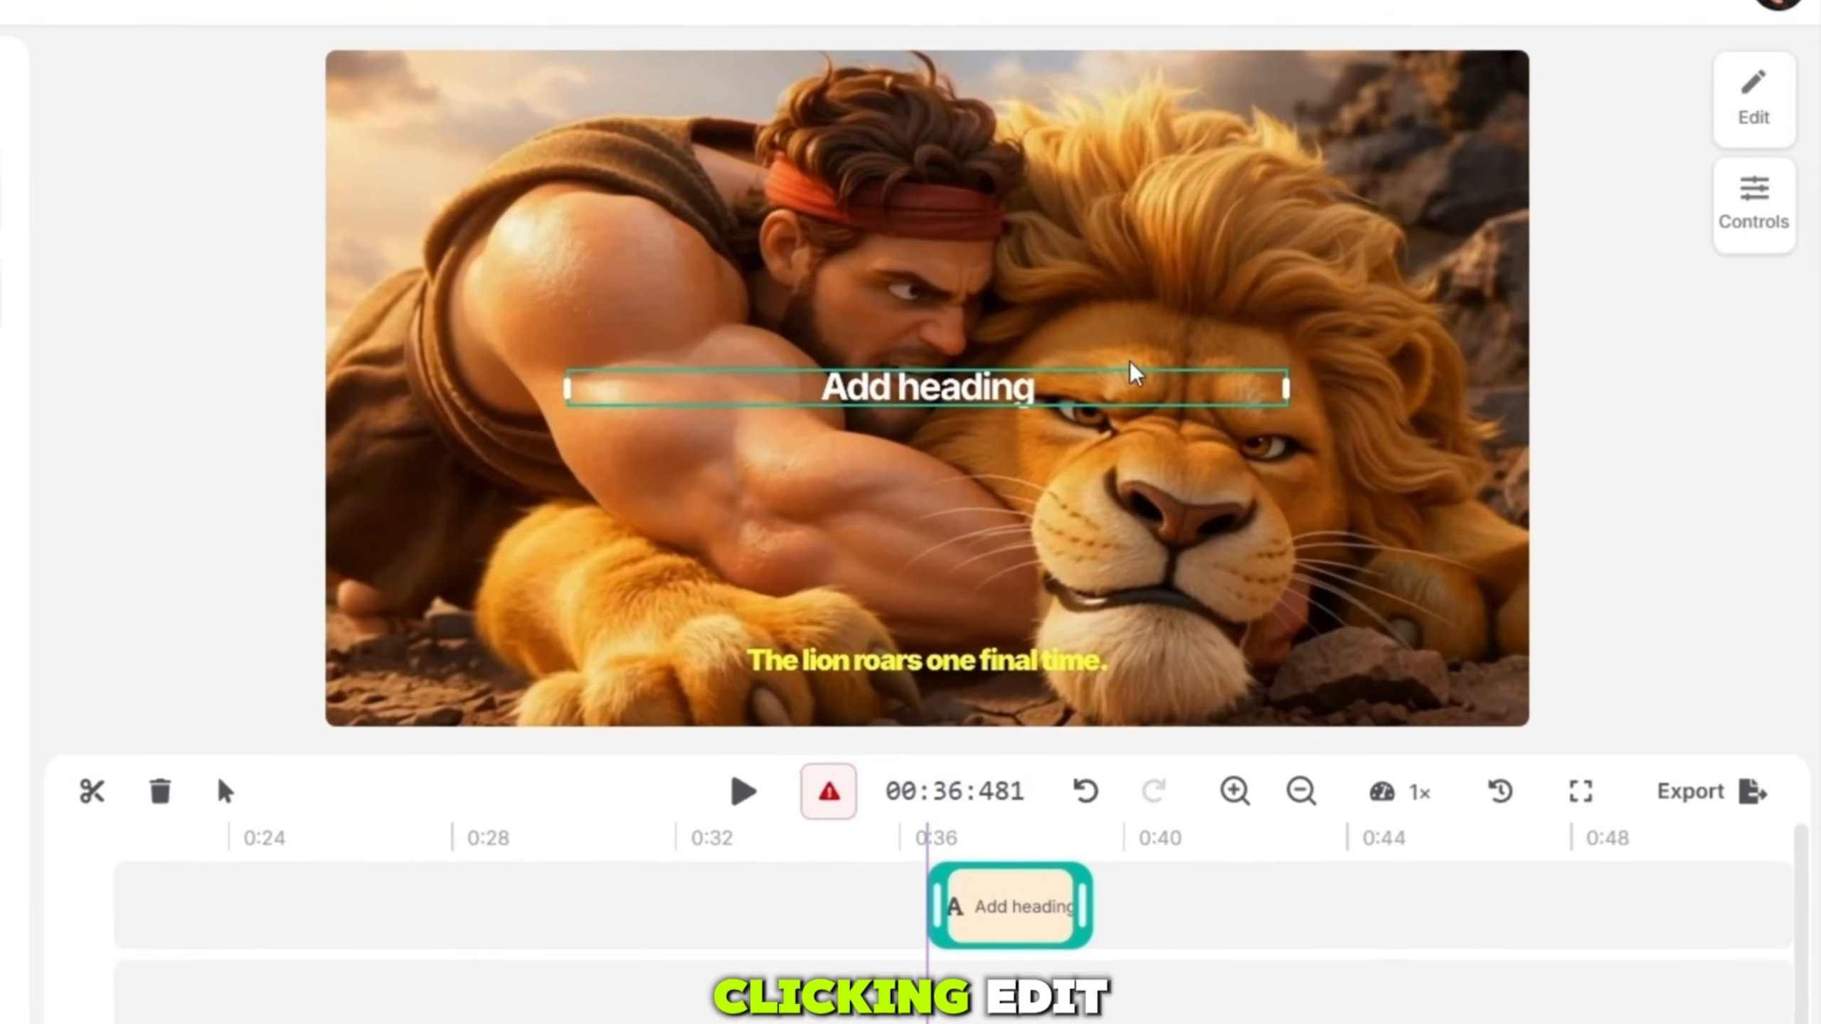
left_click(1765, 88)
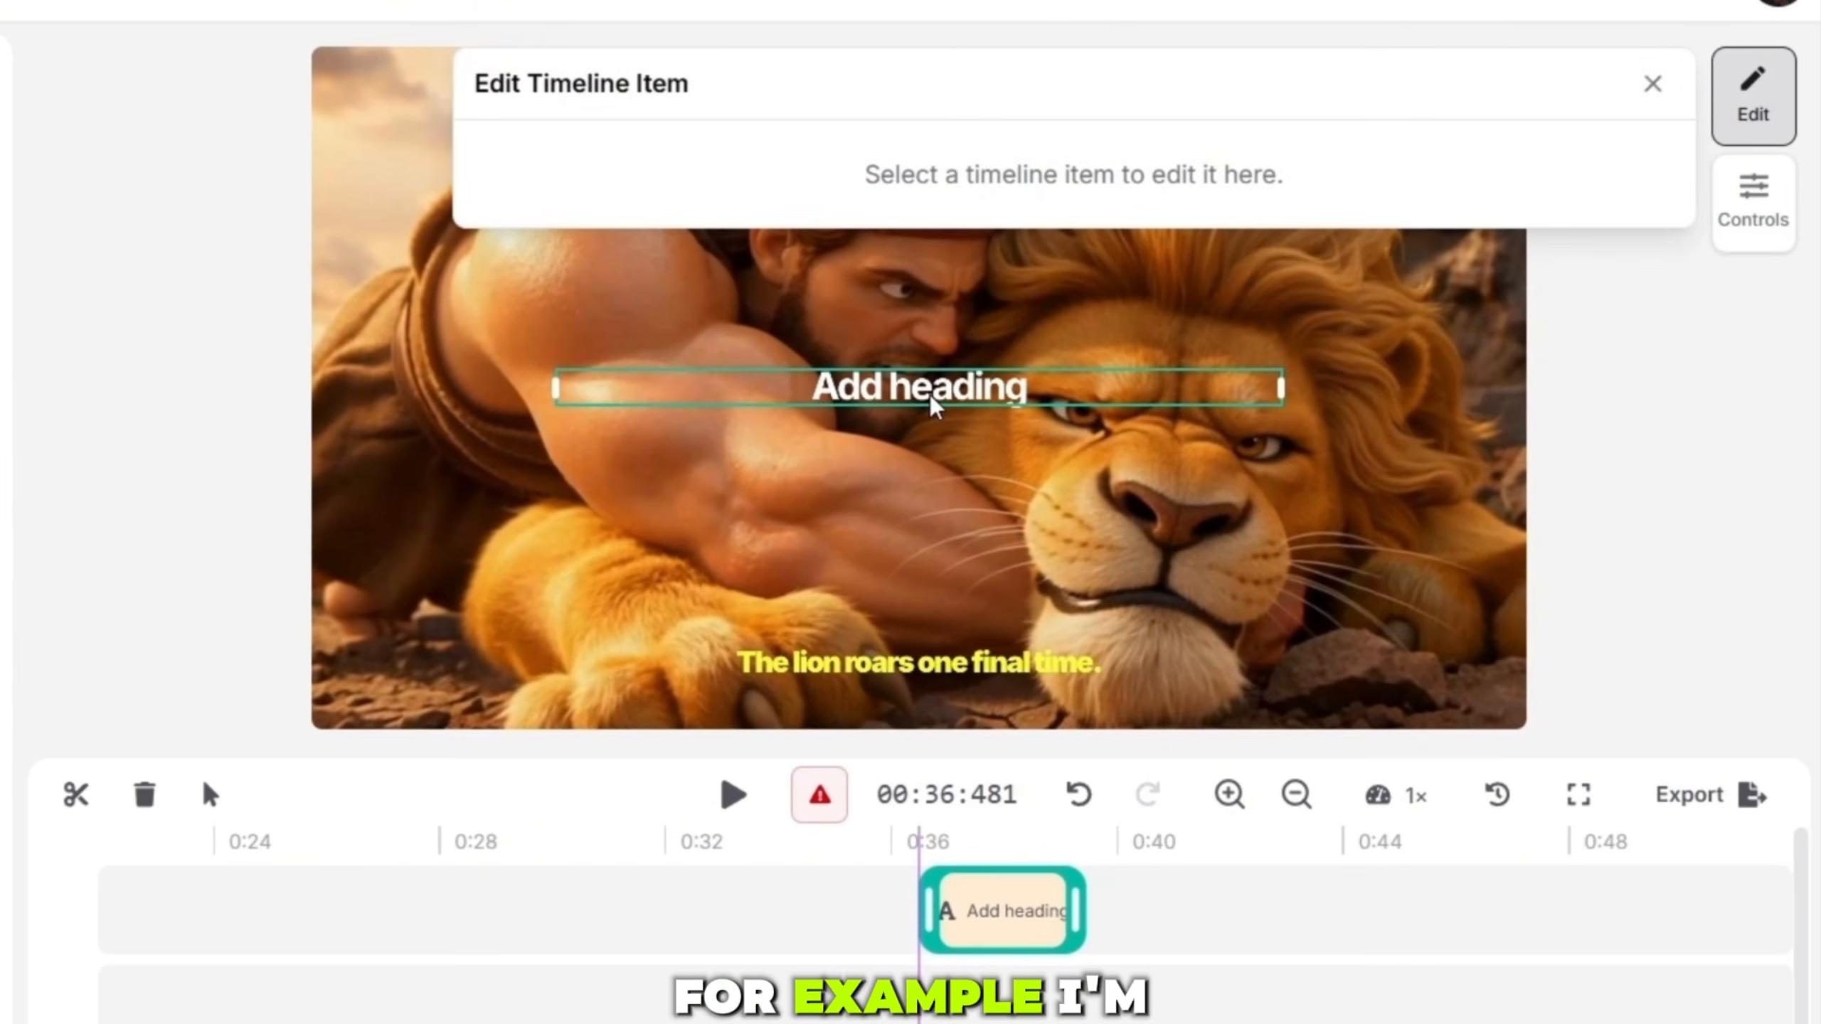
left_click(932, 399)
left_click(1753, 96)
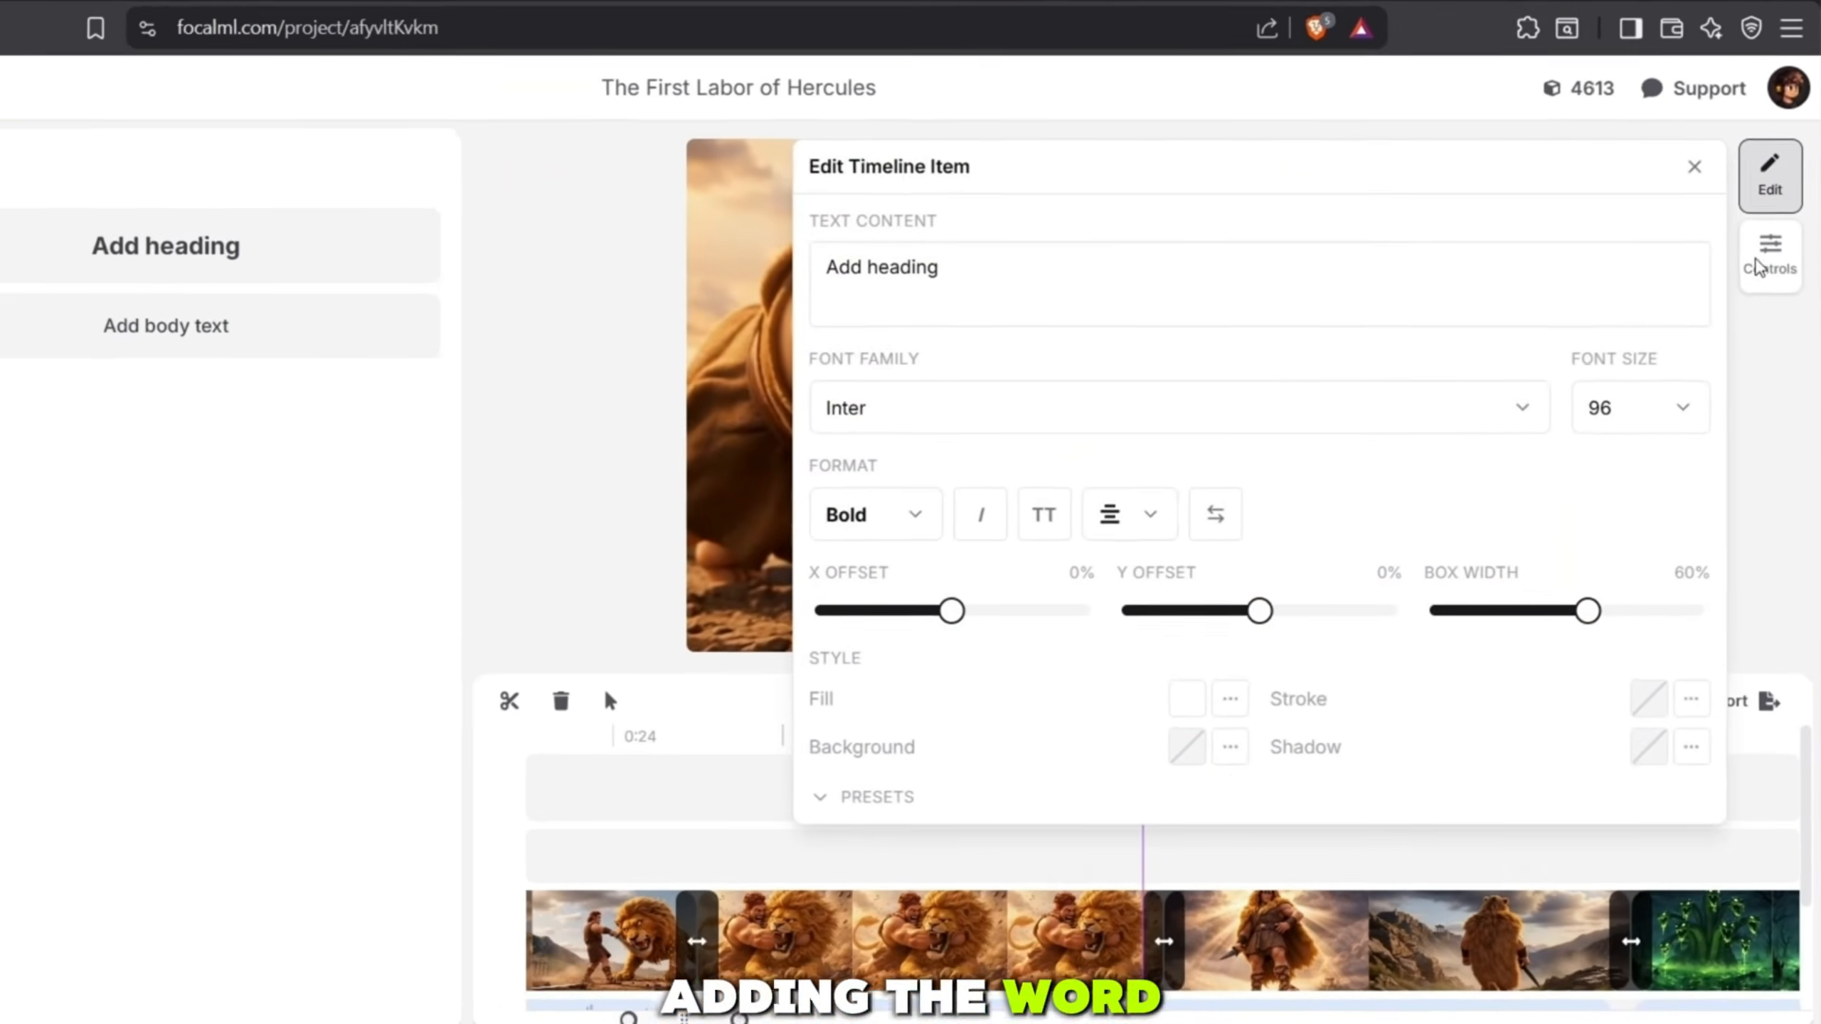
left_click(1036, 272)
key("ctrl+a")
key("BackSpace")
type("Hecules")
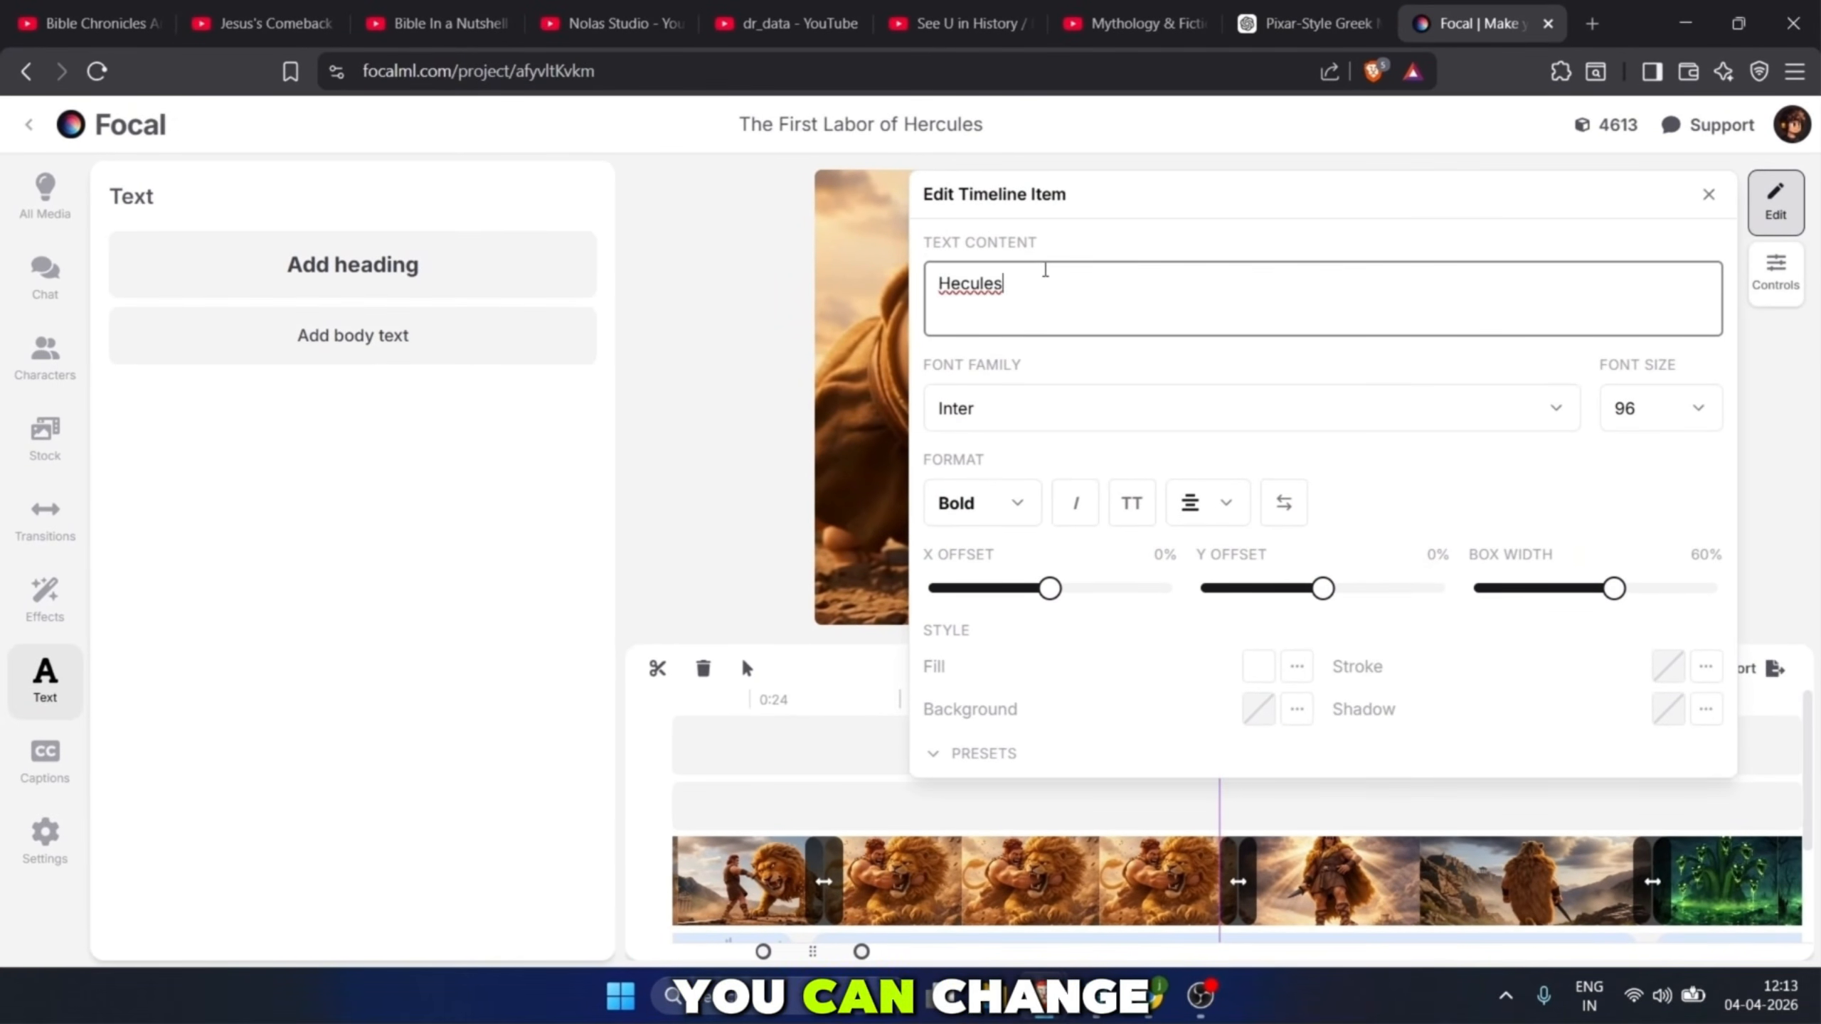
Step: Try the Bevan font and a black-on-yellow text preset on the heading, and delete the heading
left_click(1435, 430)
scroll(1082, 717, "down", 5)
left_click(1069, 636)
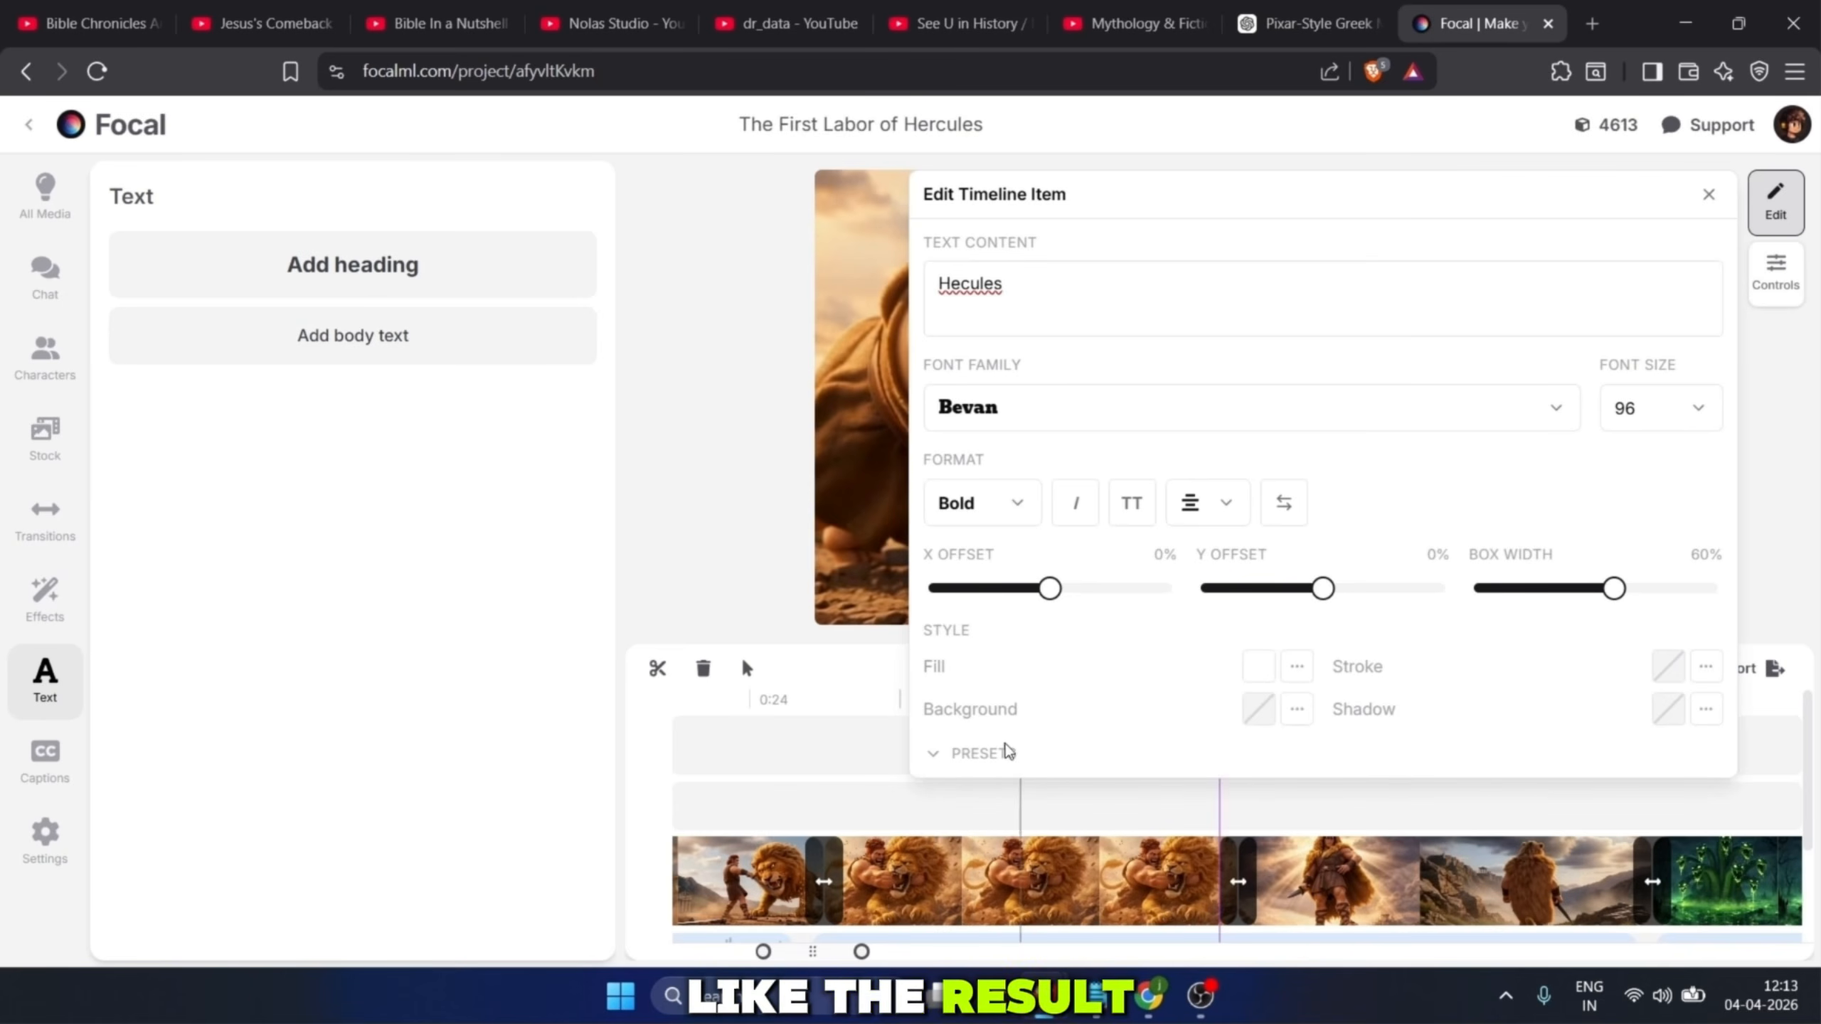
left_click(984, 753)
scroll(1219, 711, "down", 5)
left_click(1050, 694)
left_click(1777, 216)
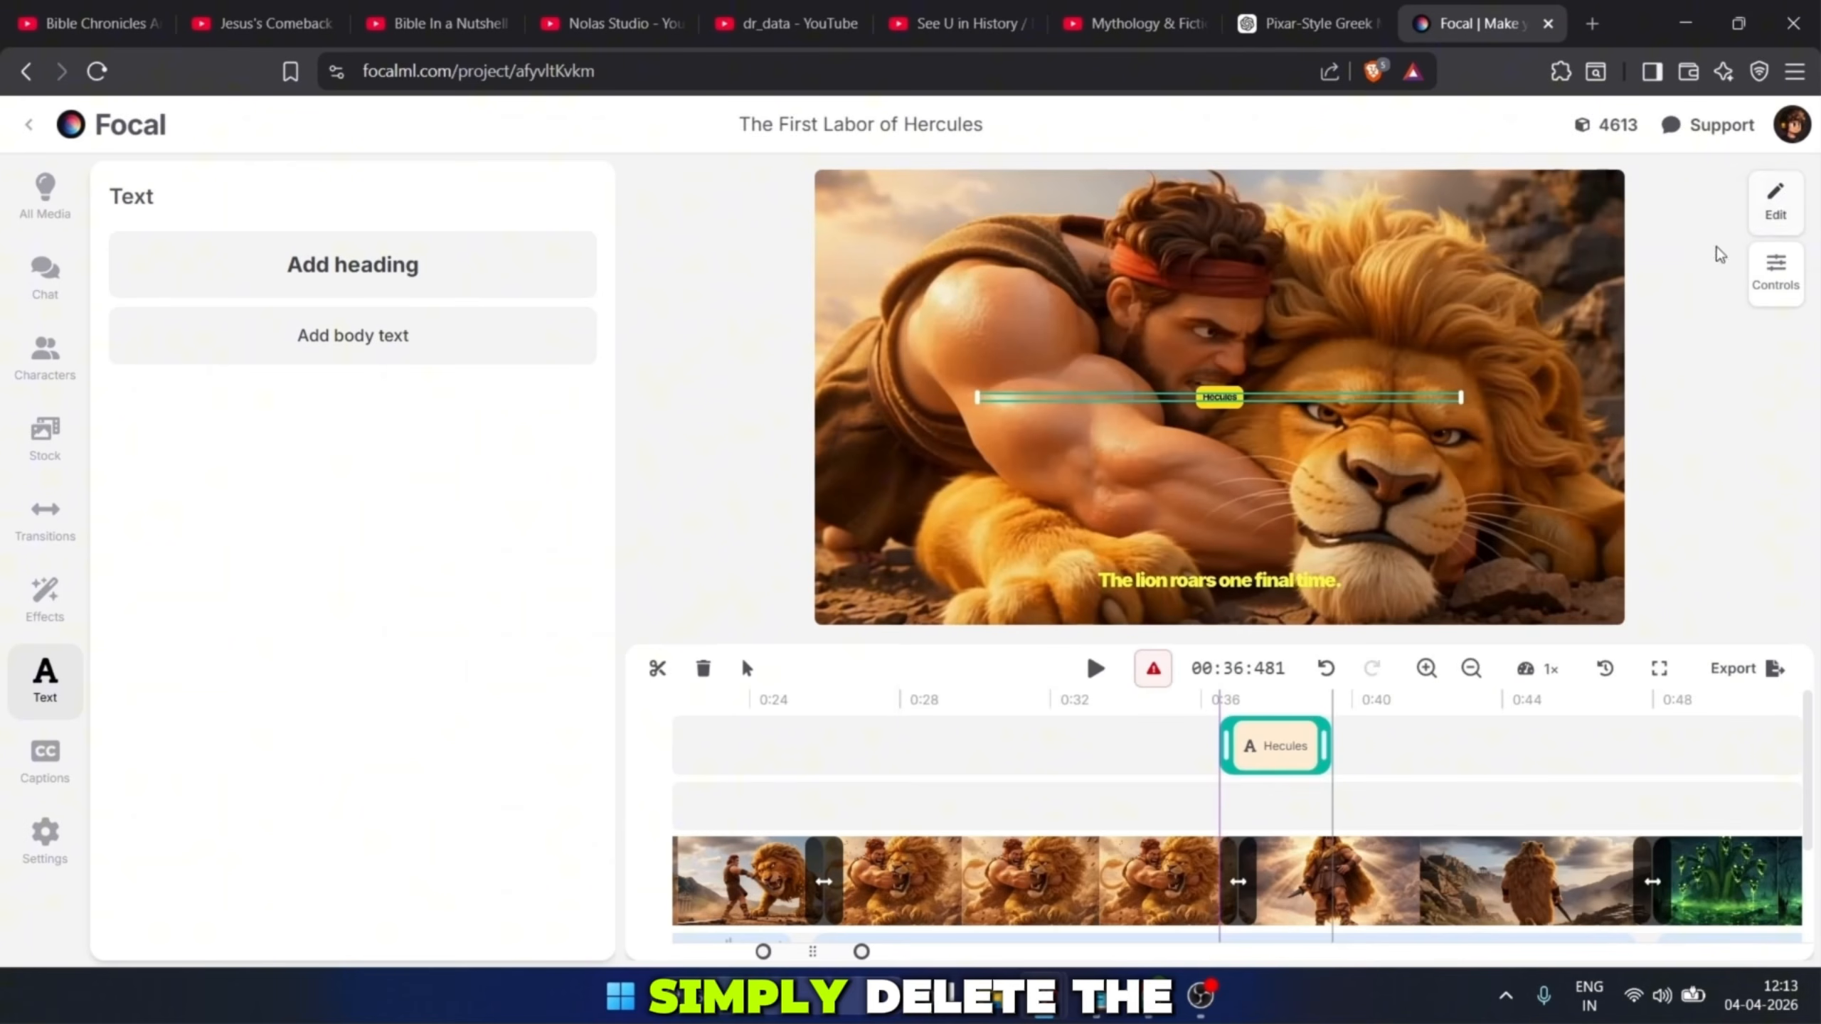
key("Delete")
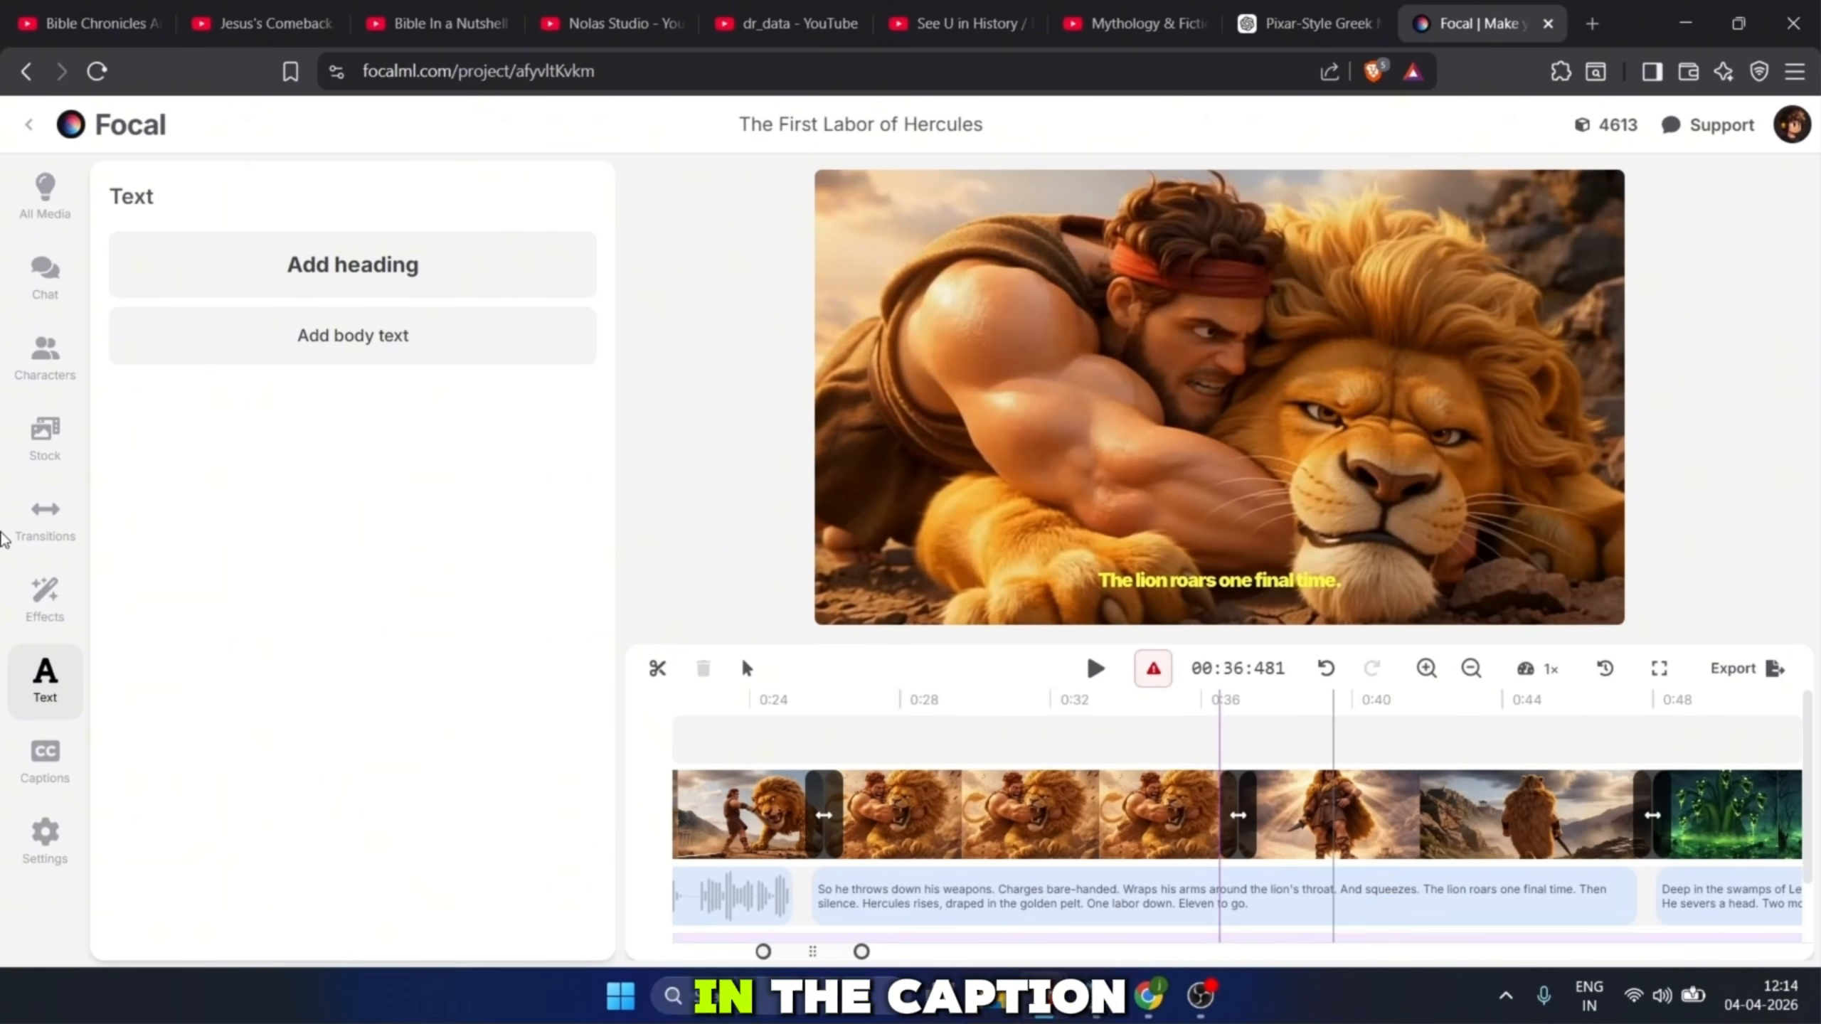
Step: Set the caption font family to Arial Black
left_click(56, 763)
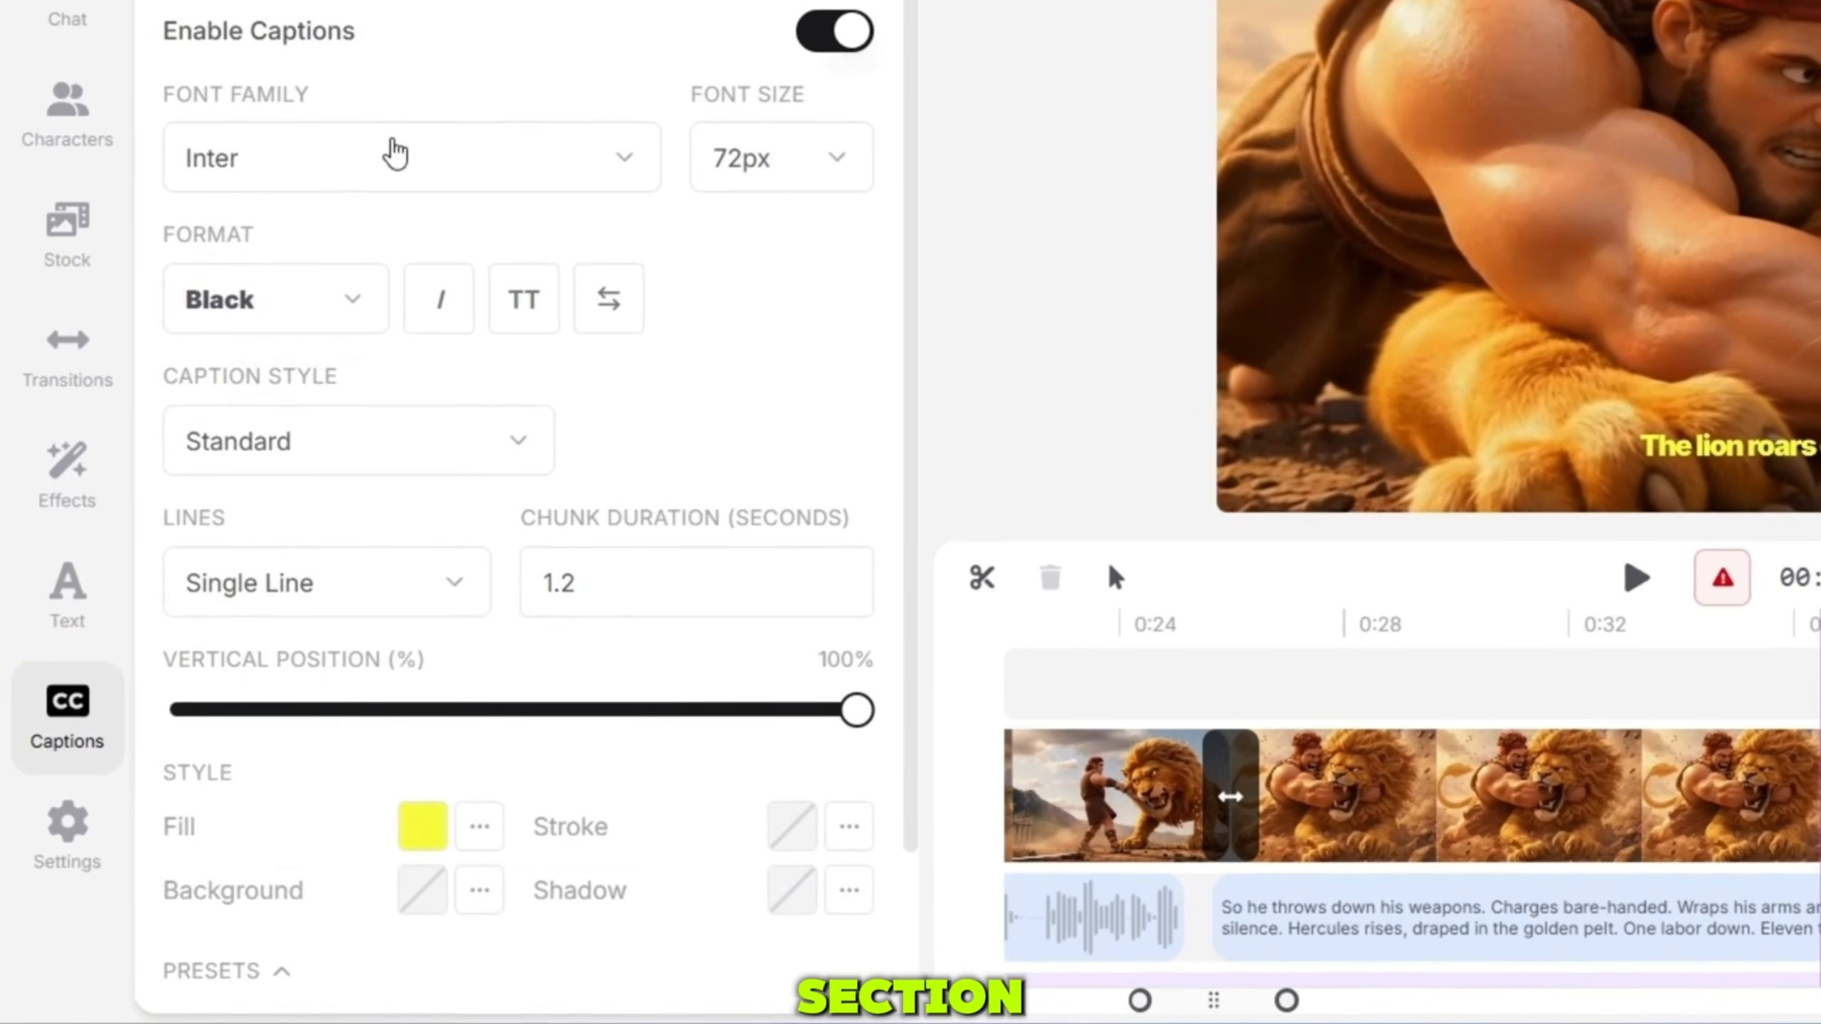
left_click(395, 153)
scroll(411, 651, "down", 5)
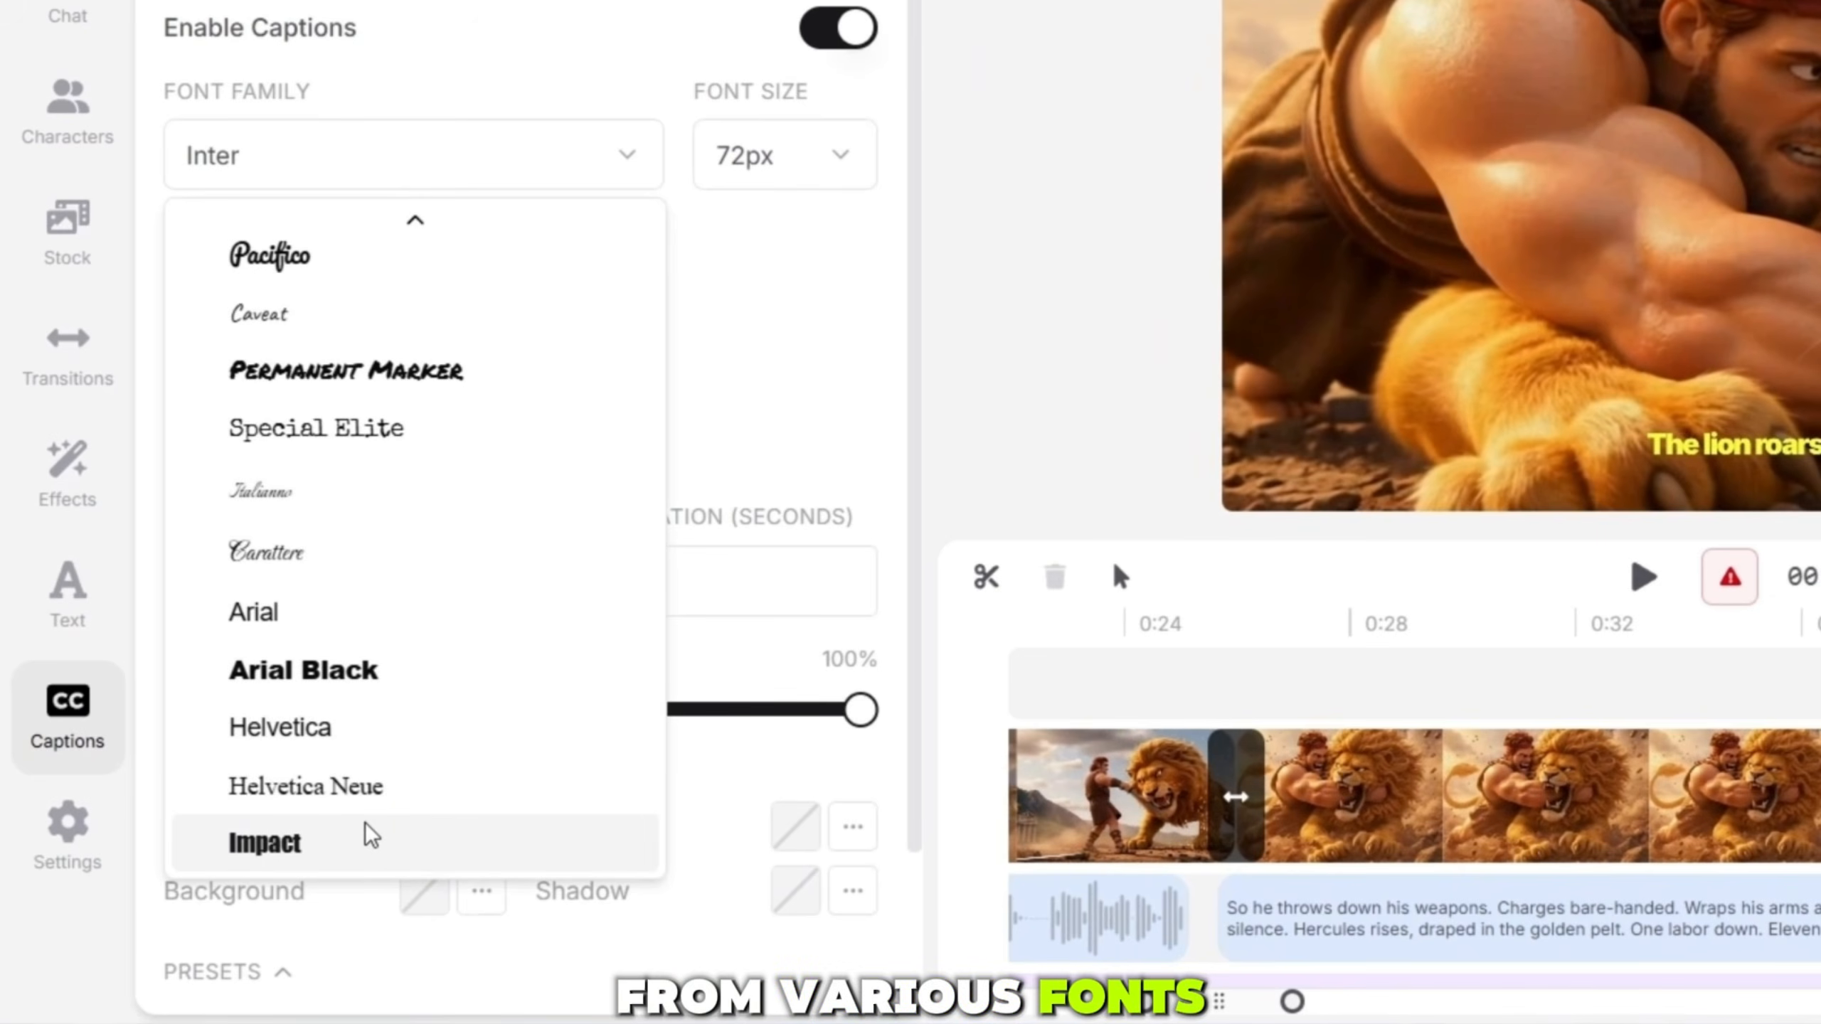
left_click(473, 678)
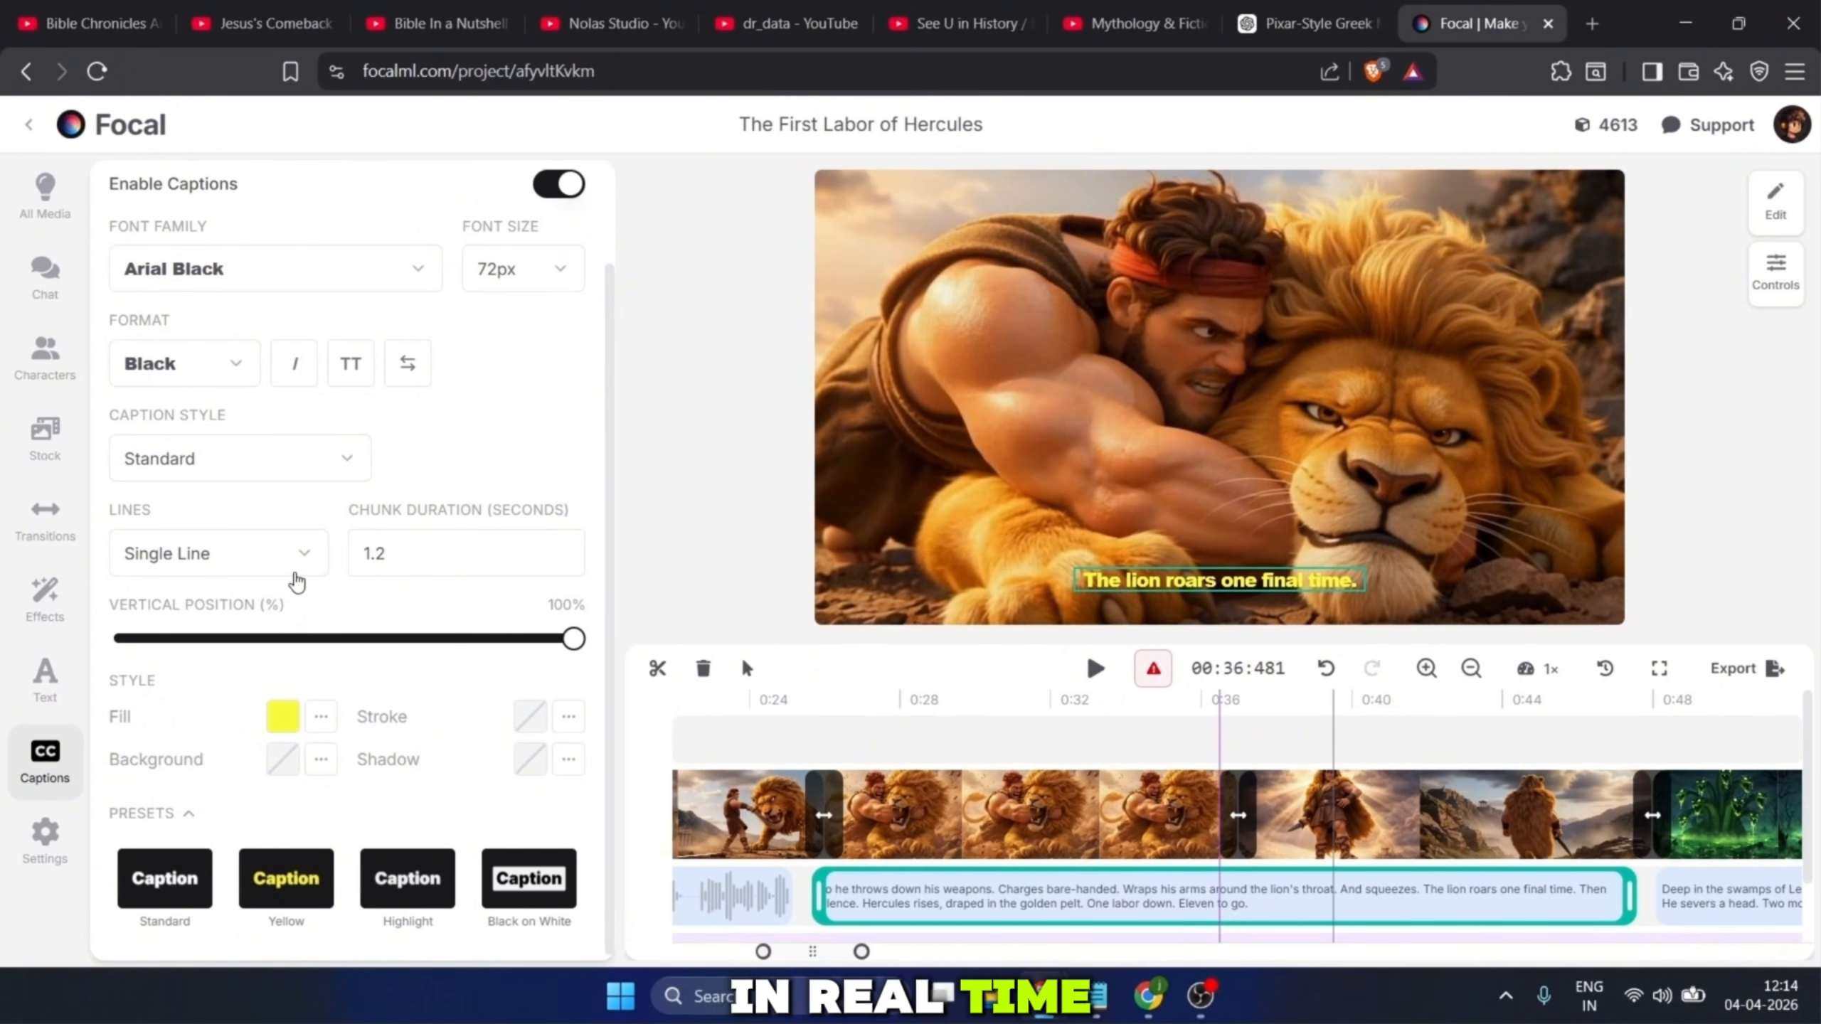
Step: Try Two Lines for the caption layout and switch back to Single Line
left_click(299, 561)
left_click(237, 646)
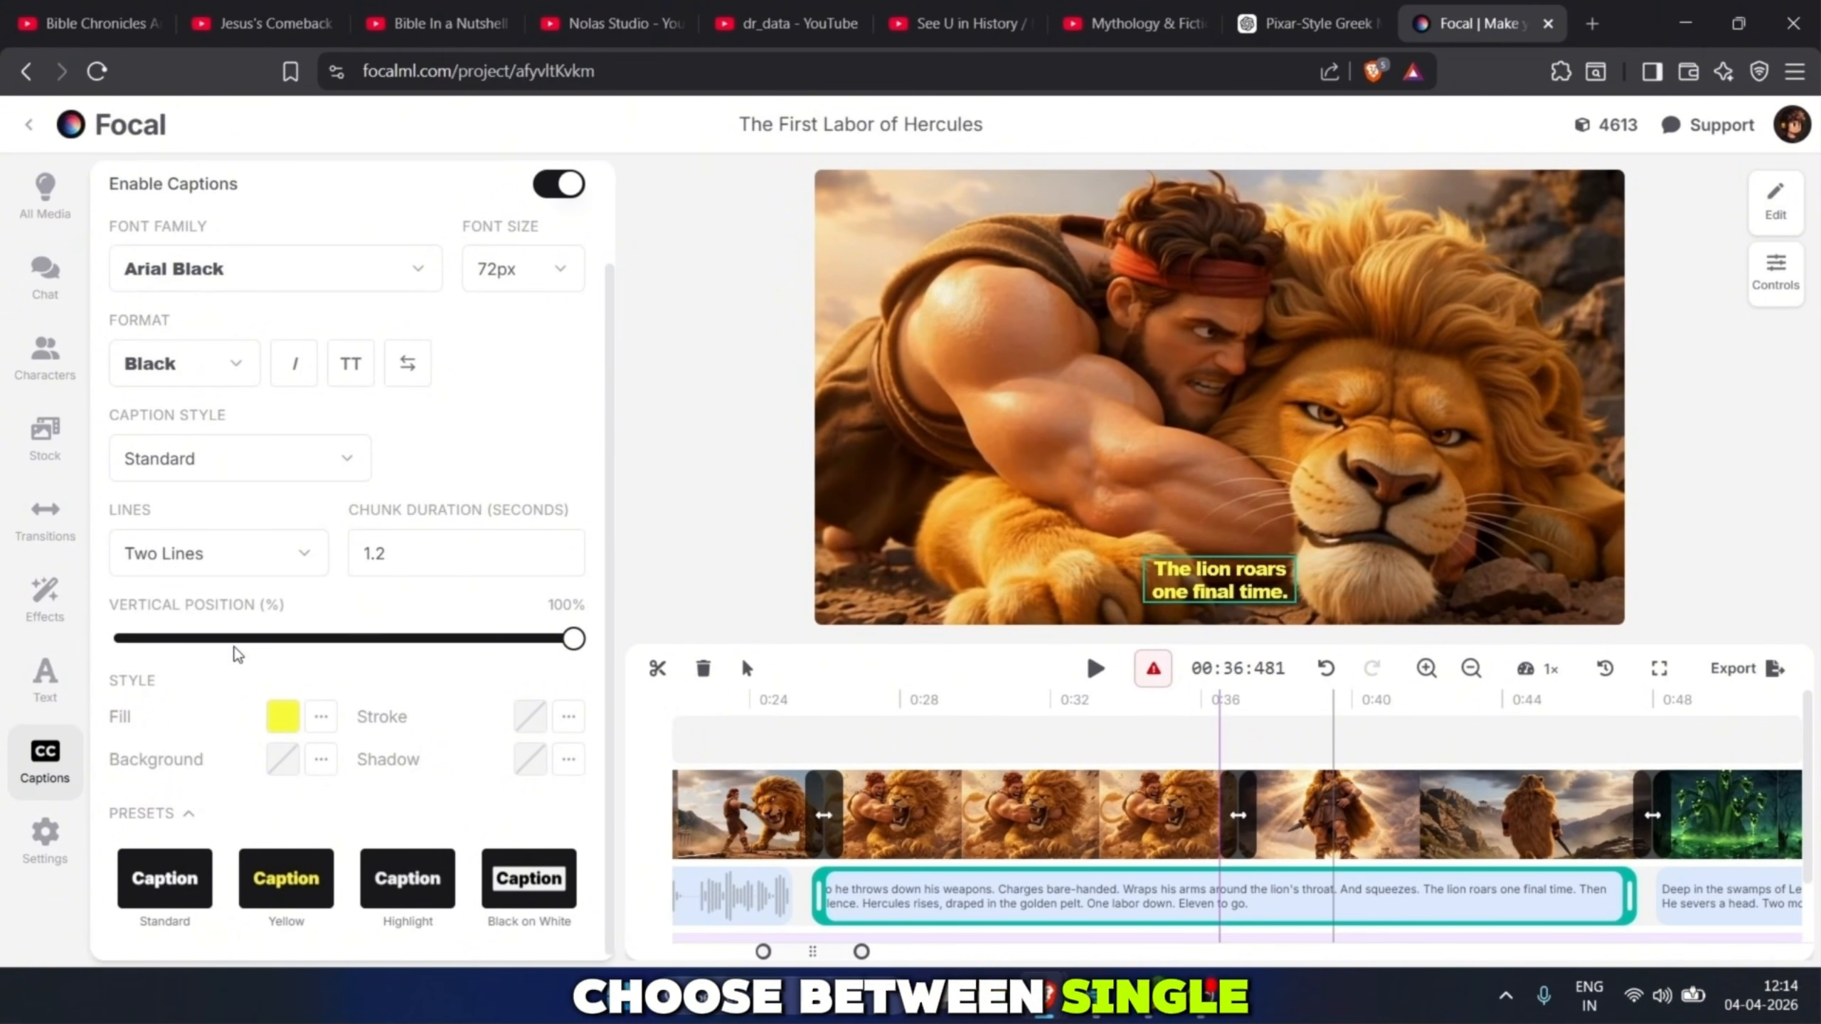
left_click(262, 563)
left_click(185, 605)
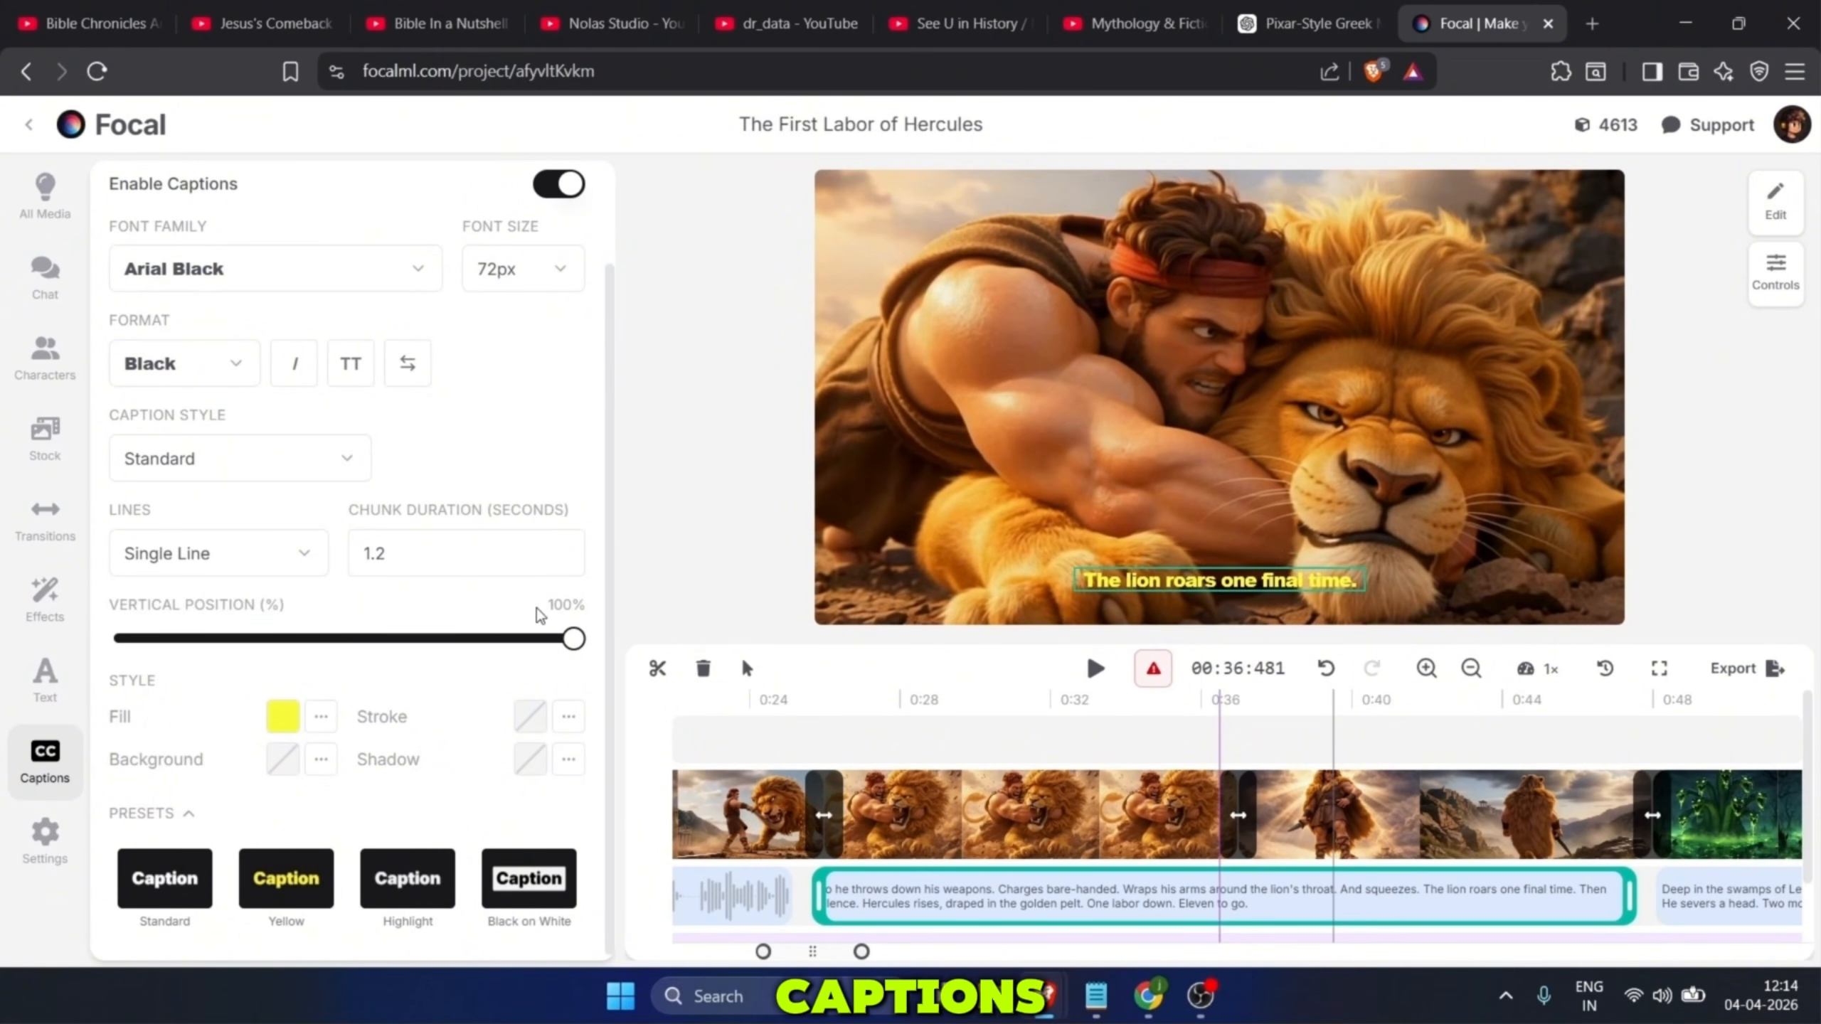
Step: Set the caption font size to 84px
scroll(458, 401, "up", 2)
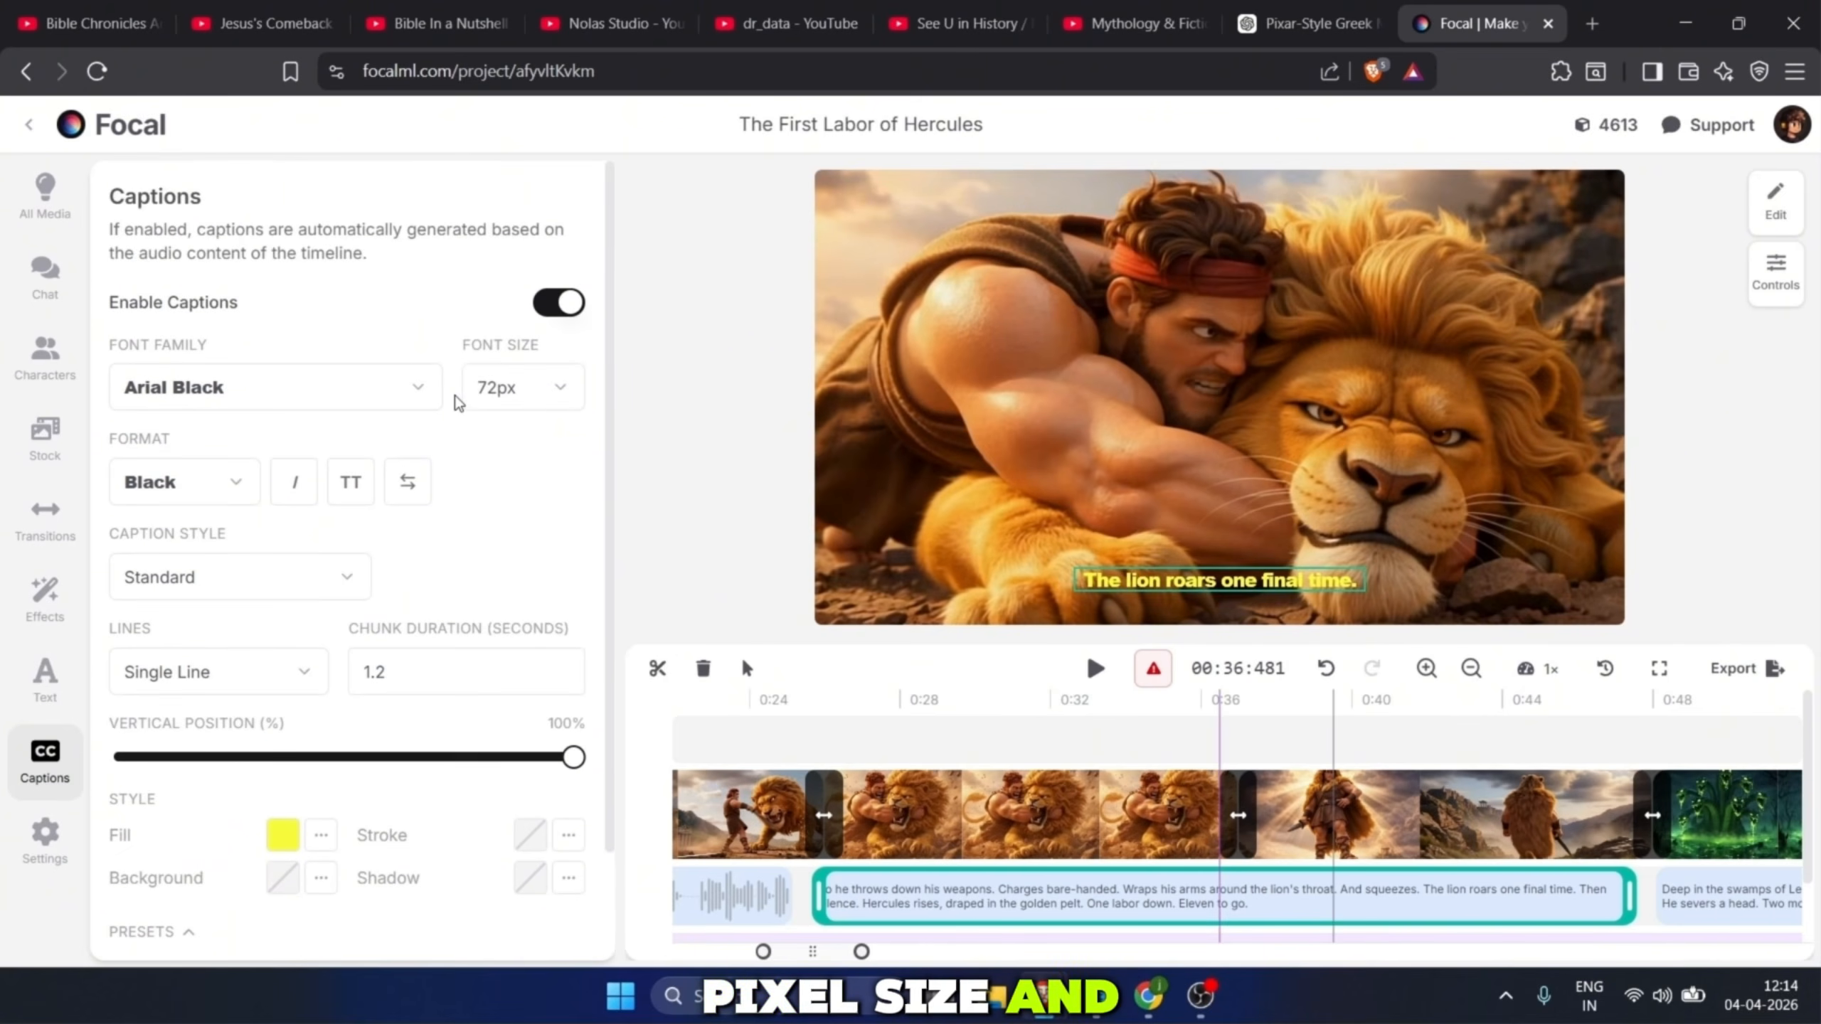
left_click(547, 408)
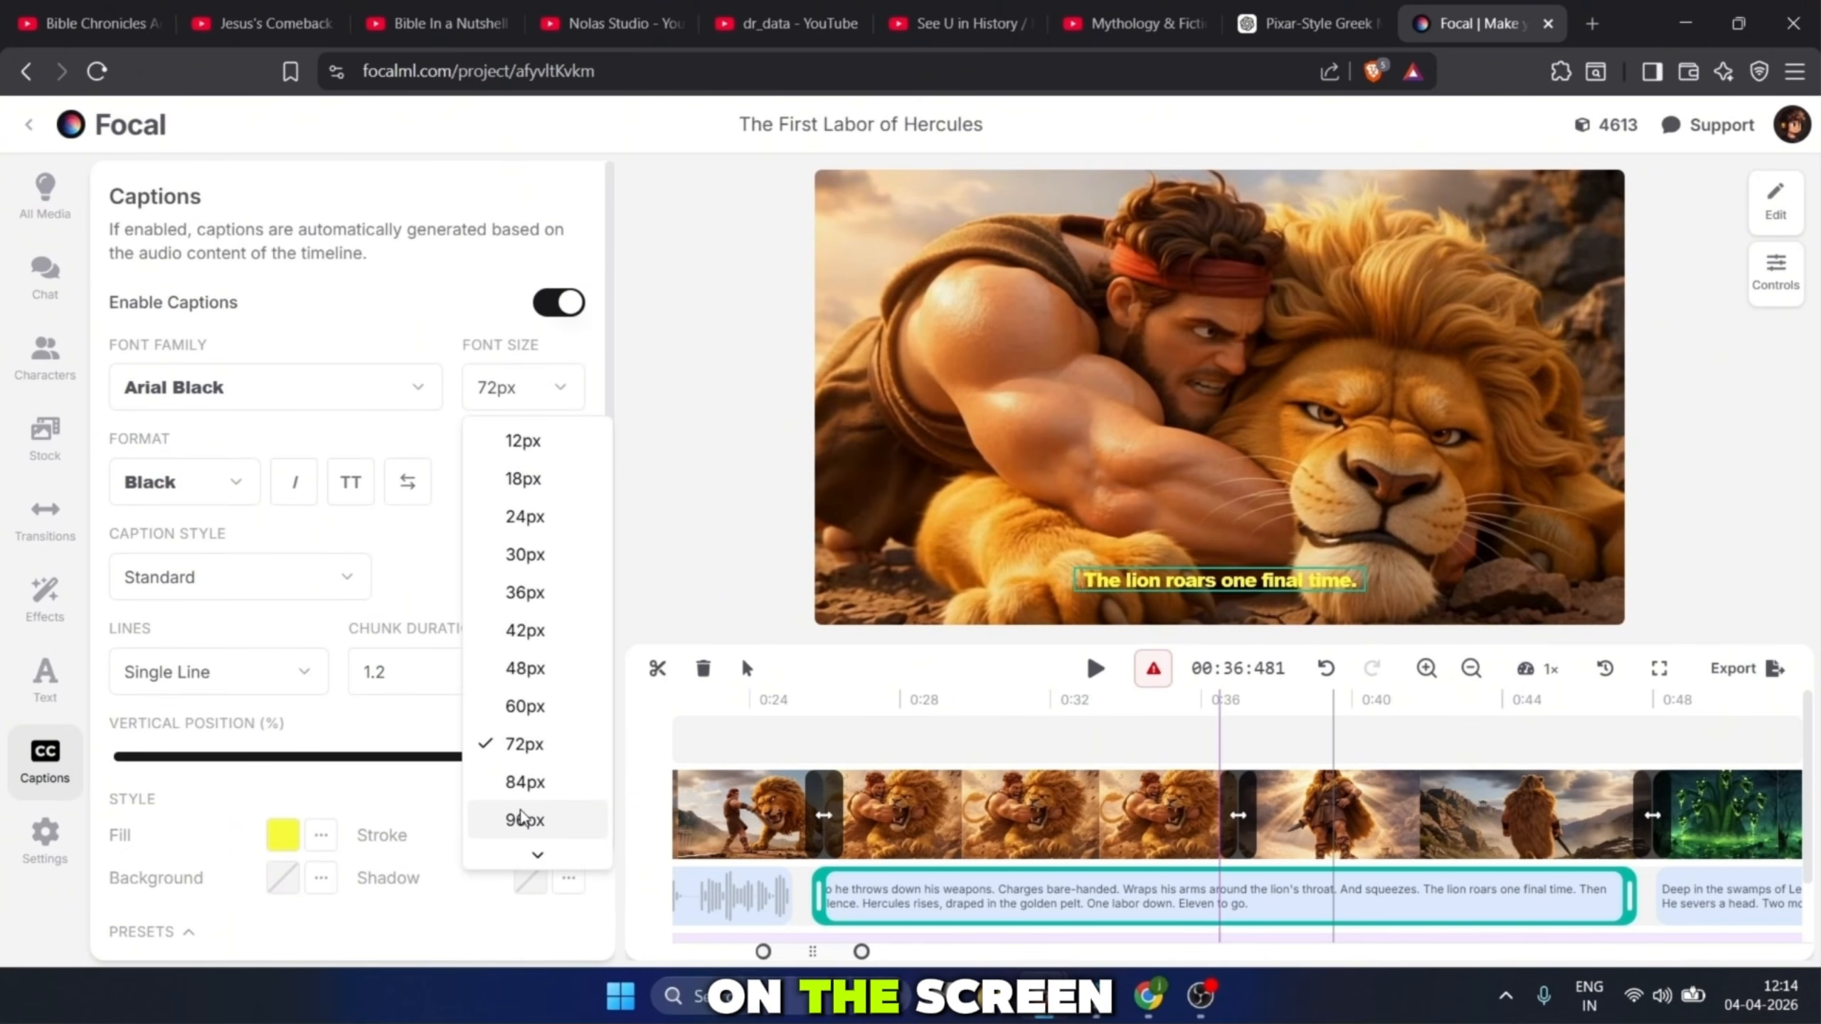
left_click(529, 793)
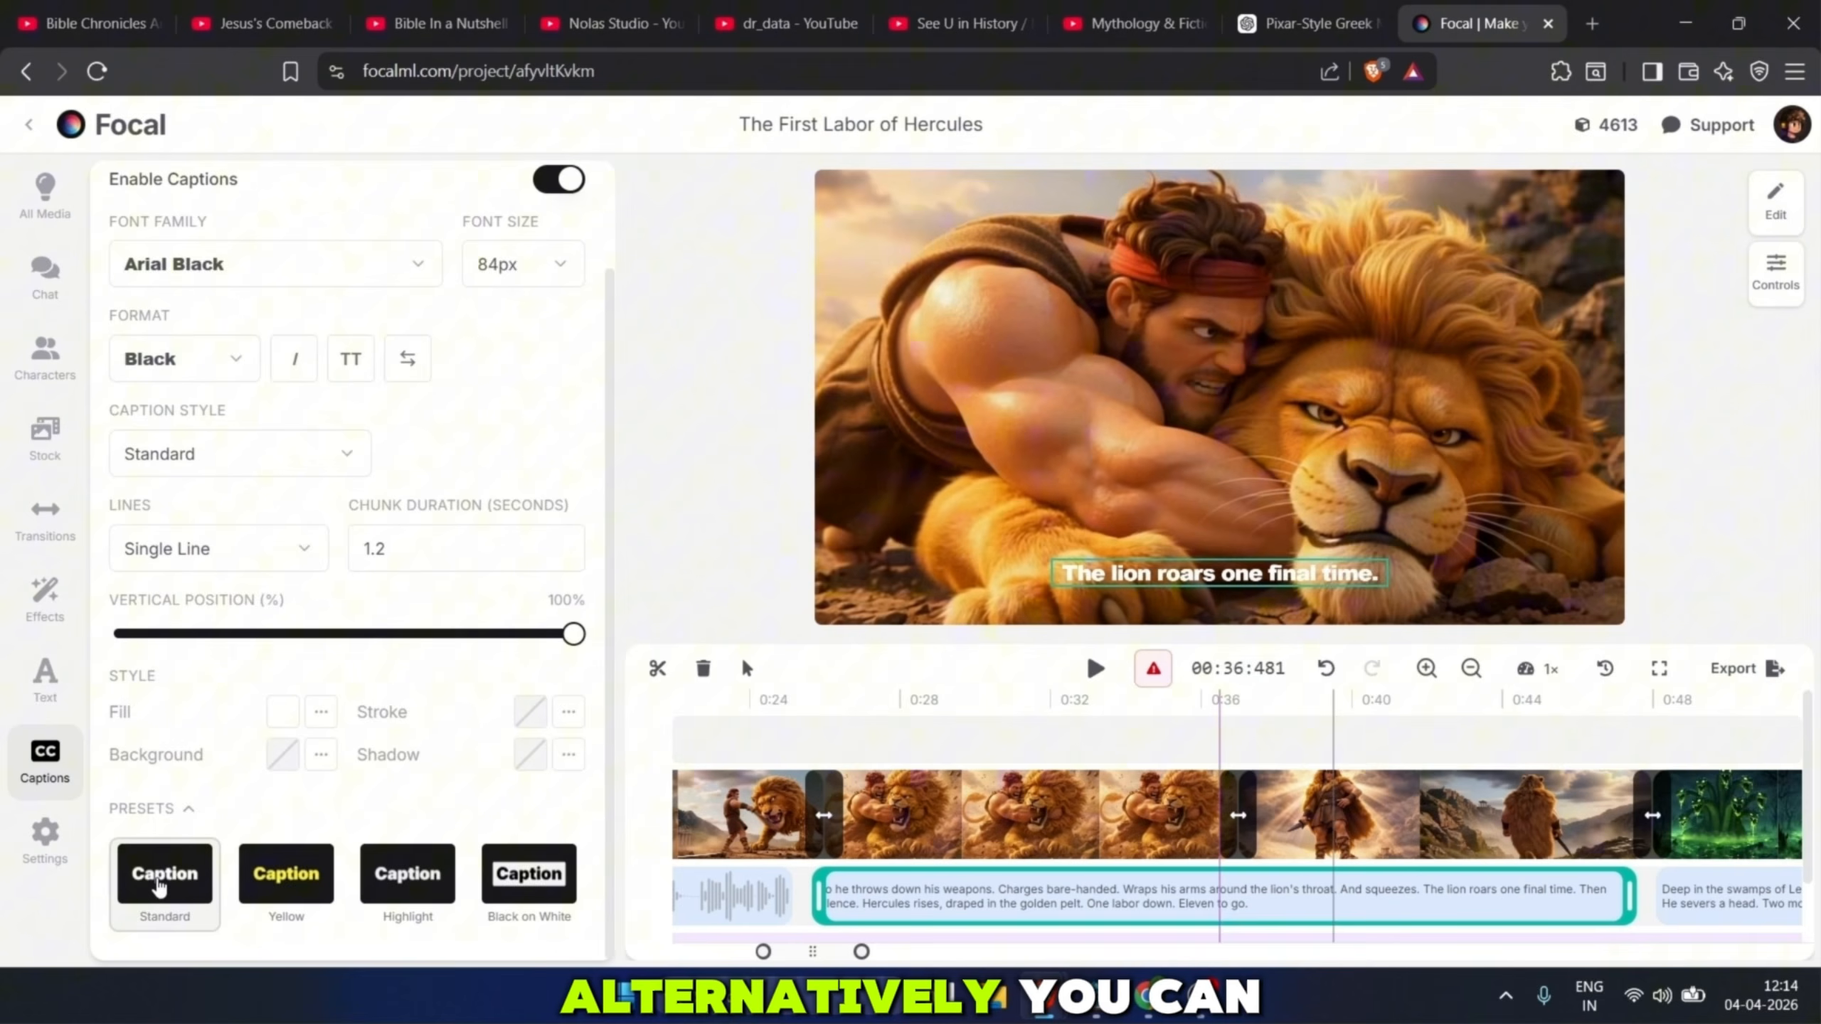
Step: Try the Highlight, Black on White and Yellow caption presets, and apply the Standard preset
left_click(160, 887)
left_click(413, 890)
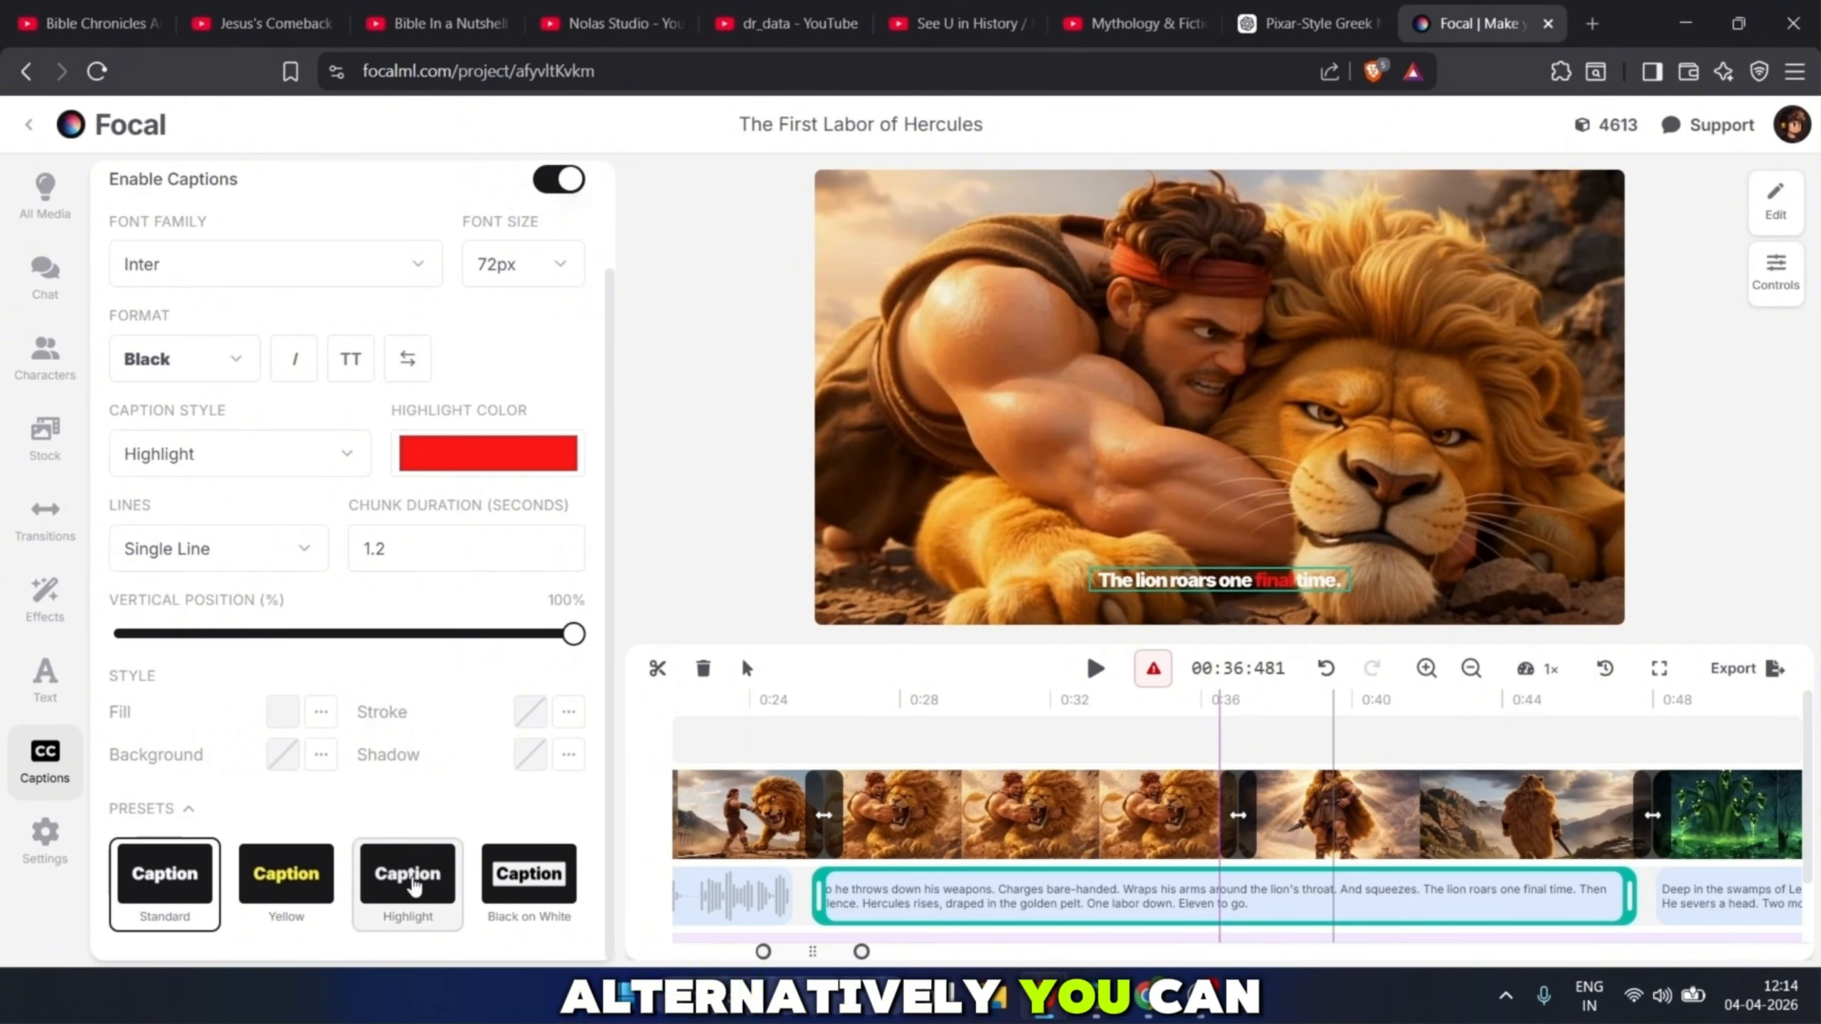
left_click(525, 888)
left_click(286, 878)
left_click(213, 883)
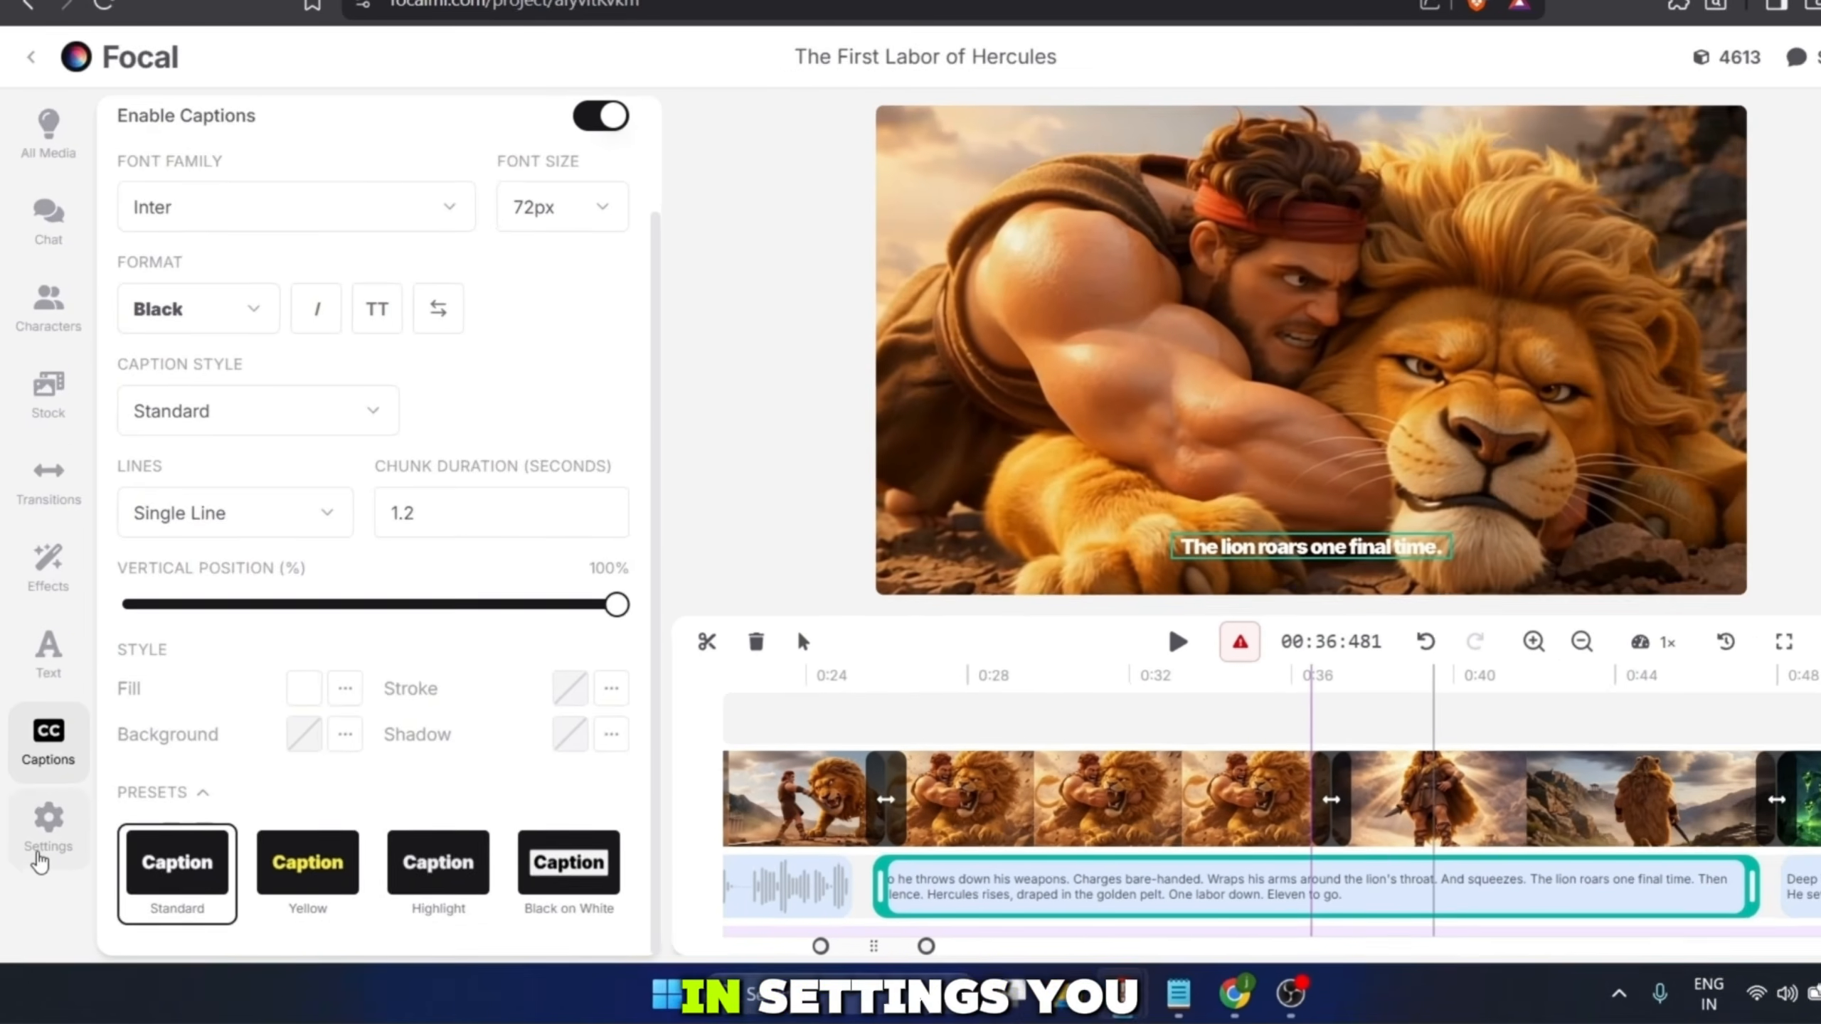
Step: Try the 9:16, 3:2, 2:3 and 1:1 aspect ratios in the global settings and return to 16:9
left_click(43, 872)
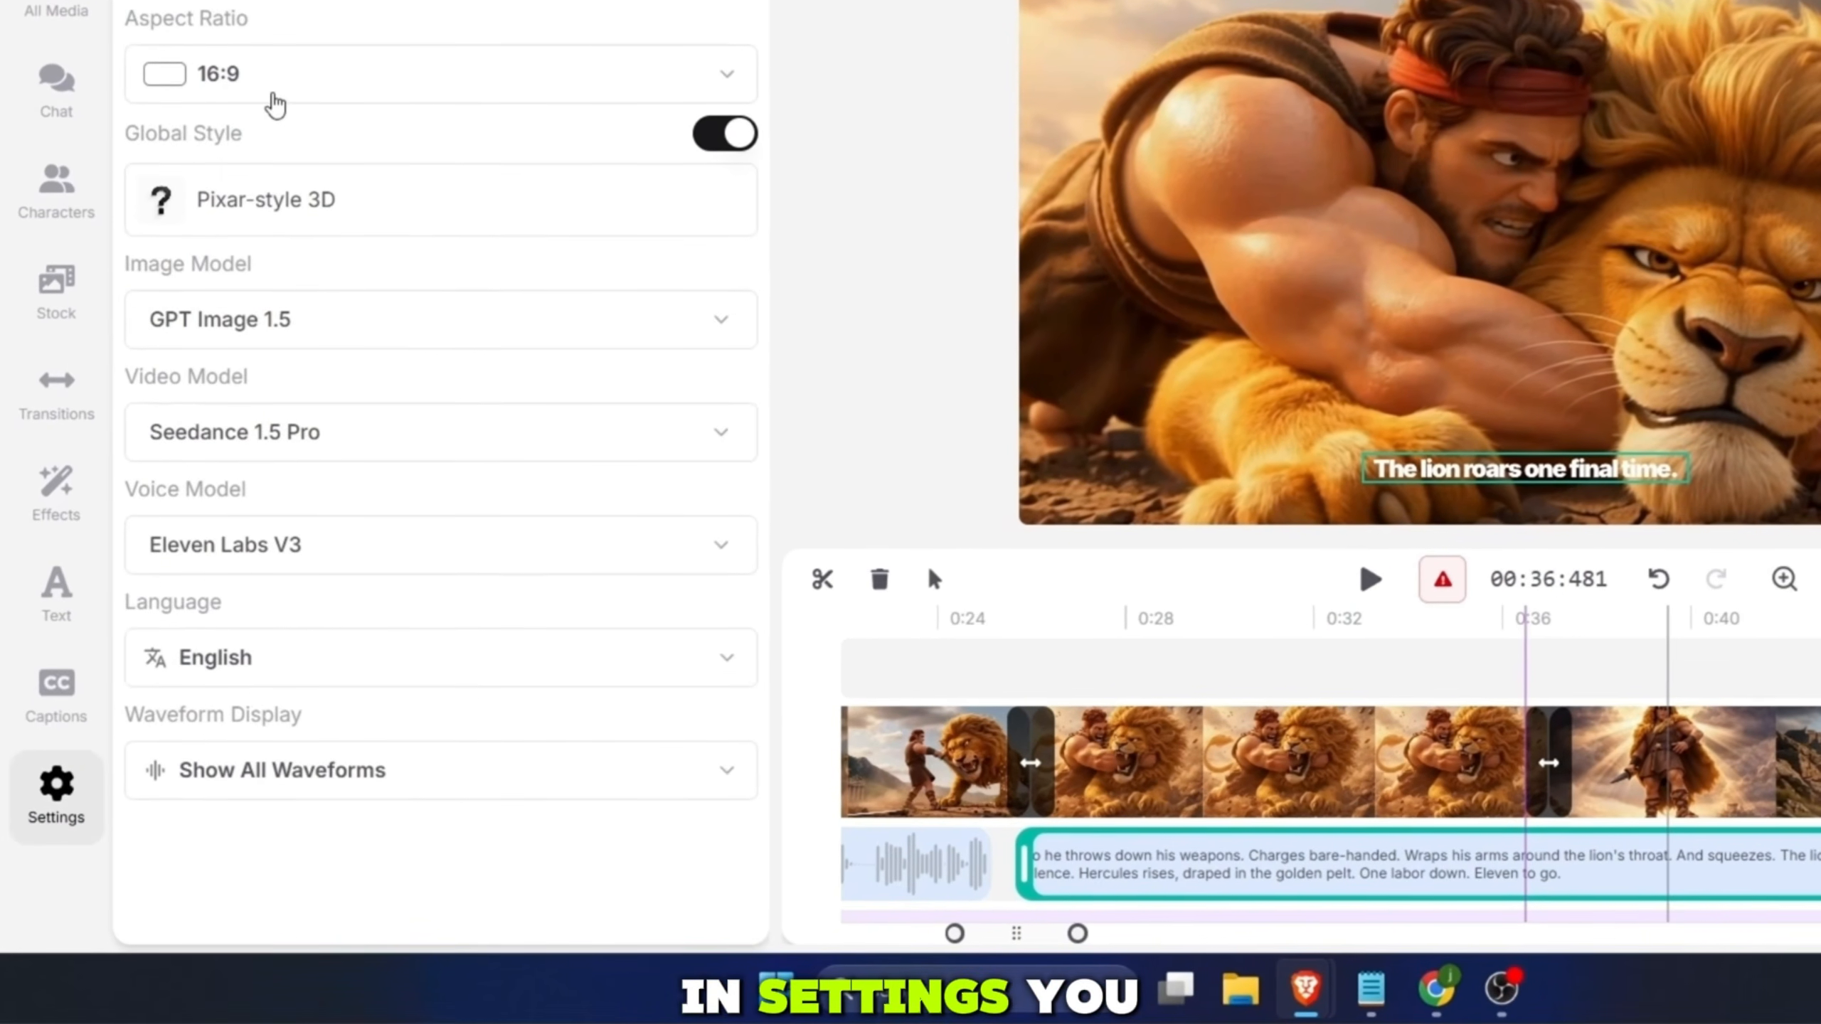
left_click(278, 100)
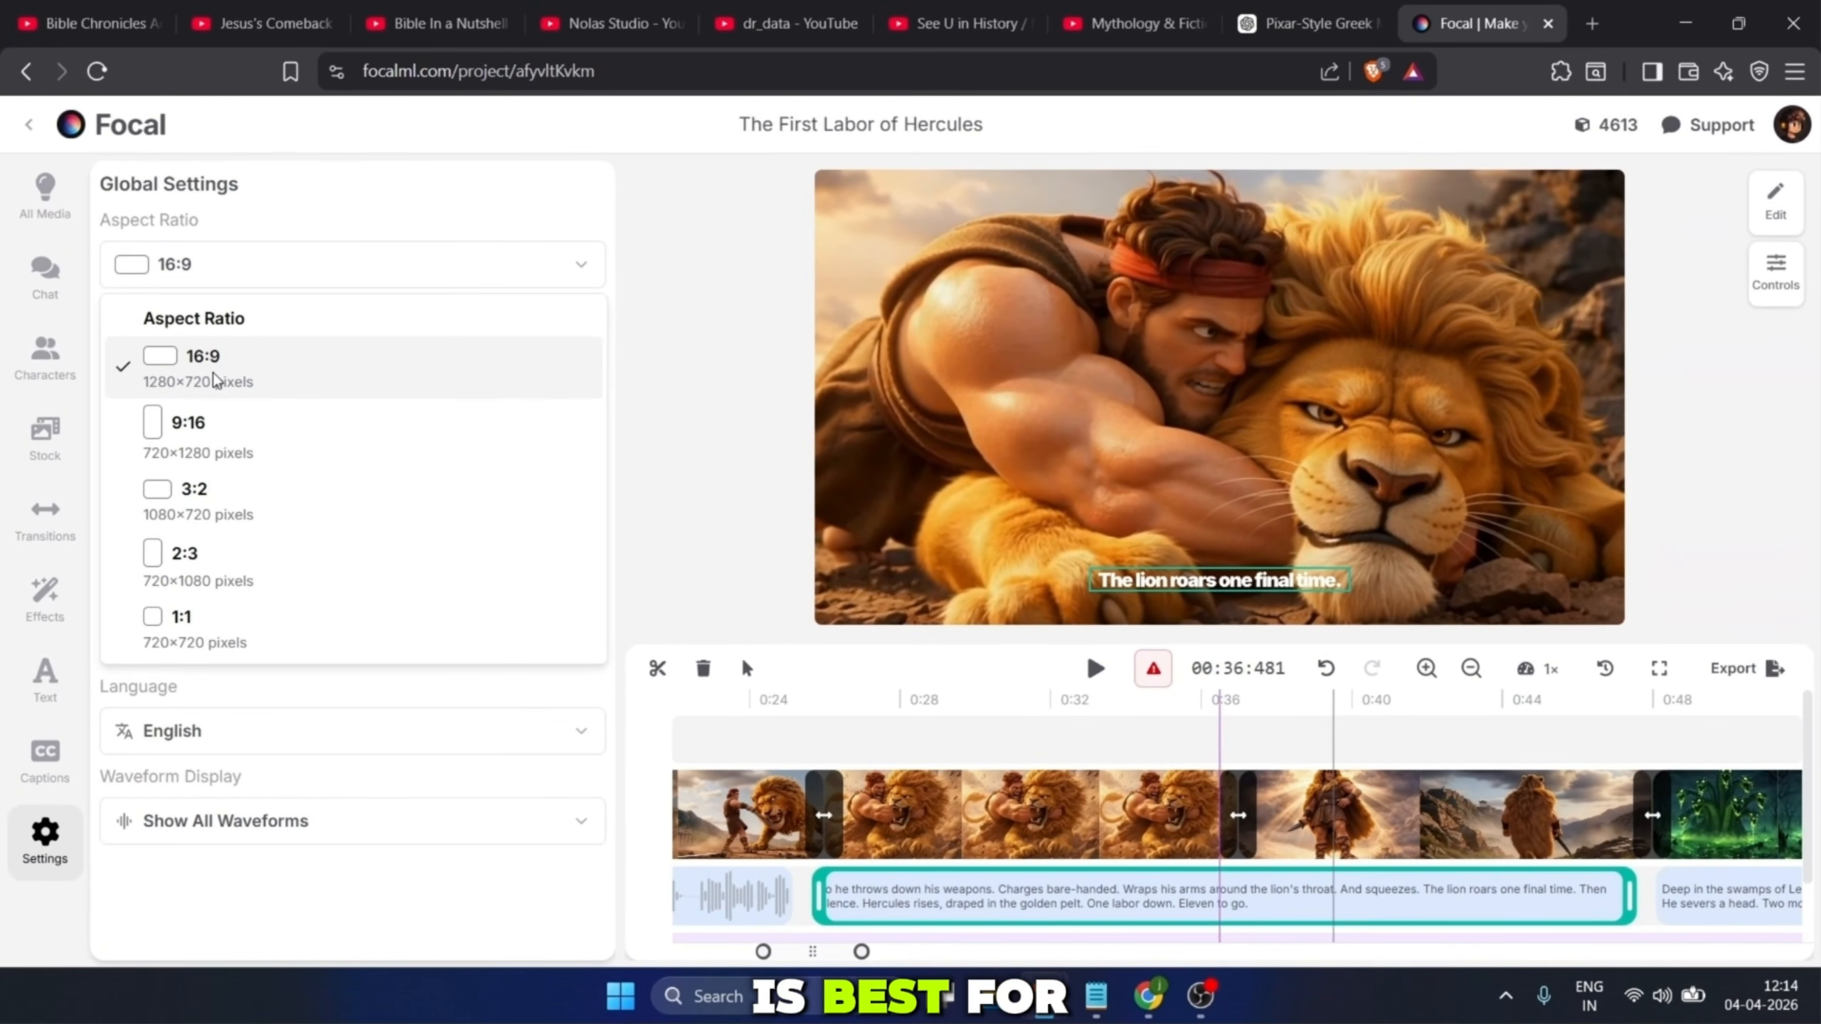
left_click(232, 446)
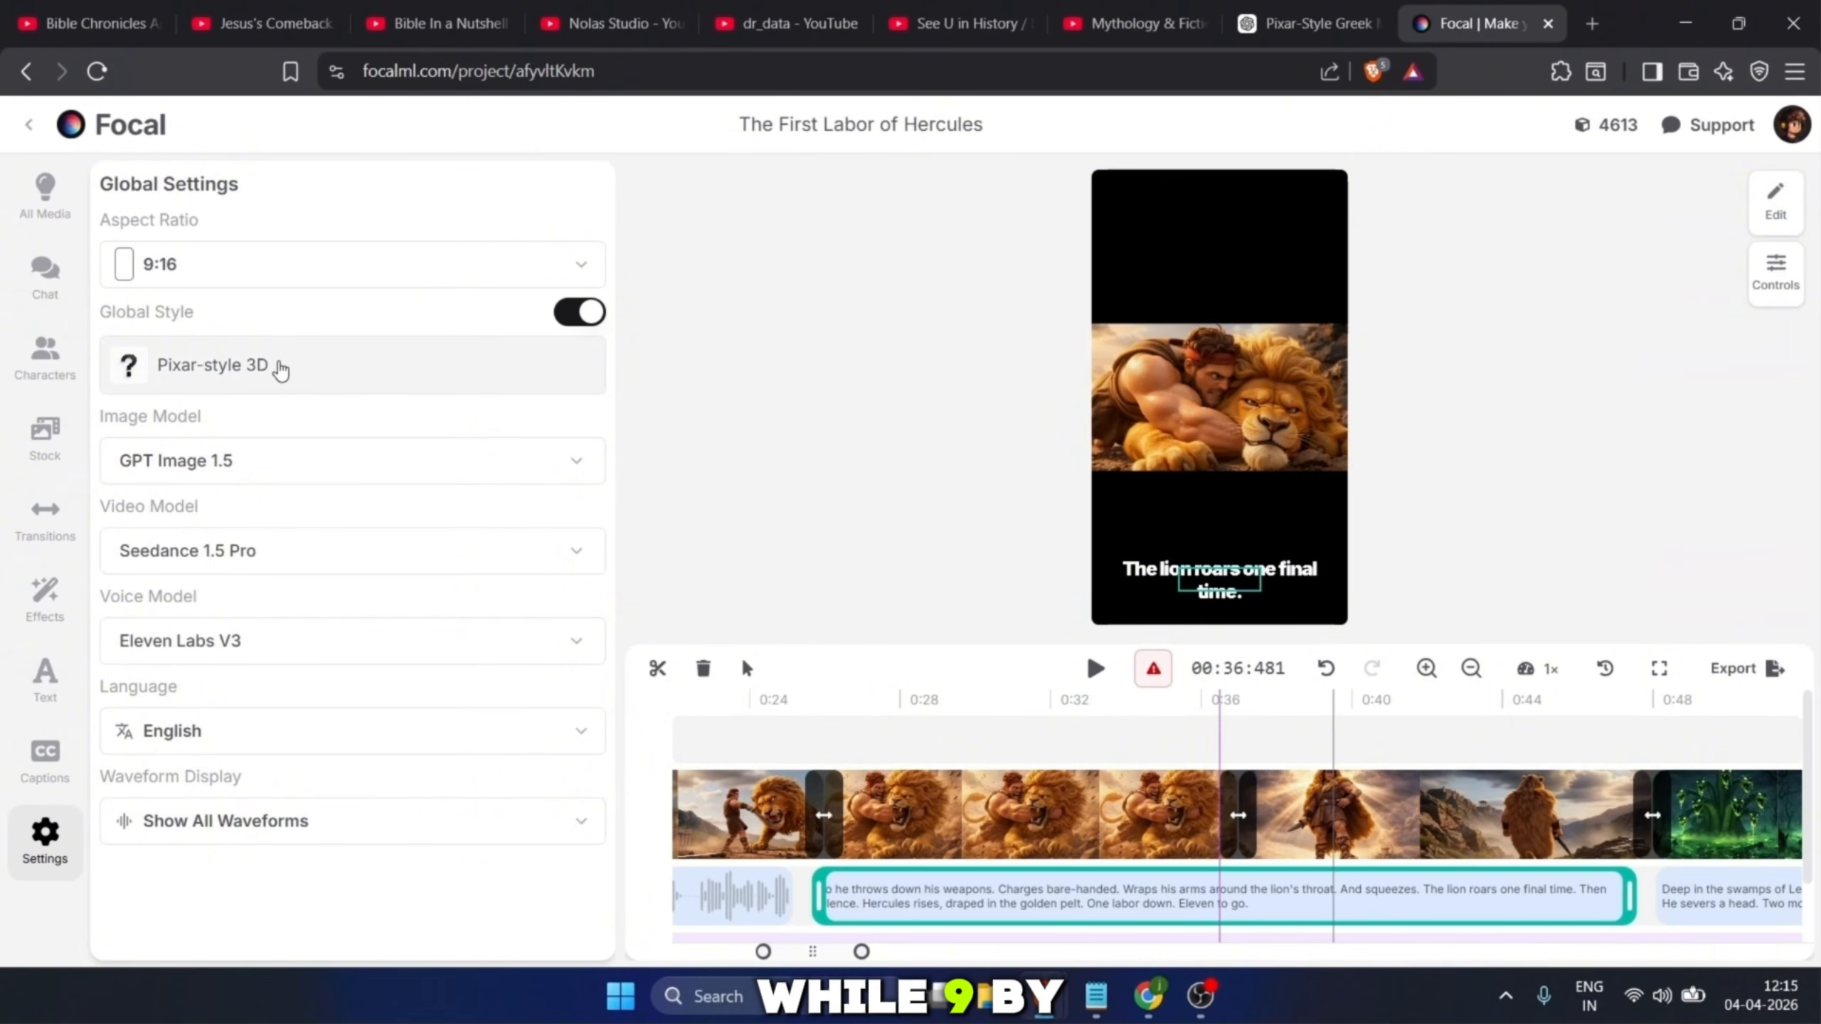
left_click(301, 261)
left_click(272, 493)
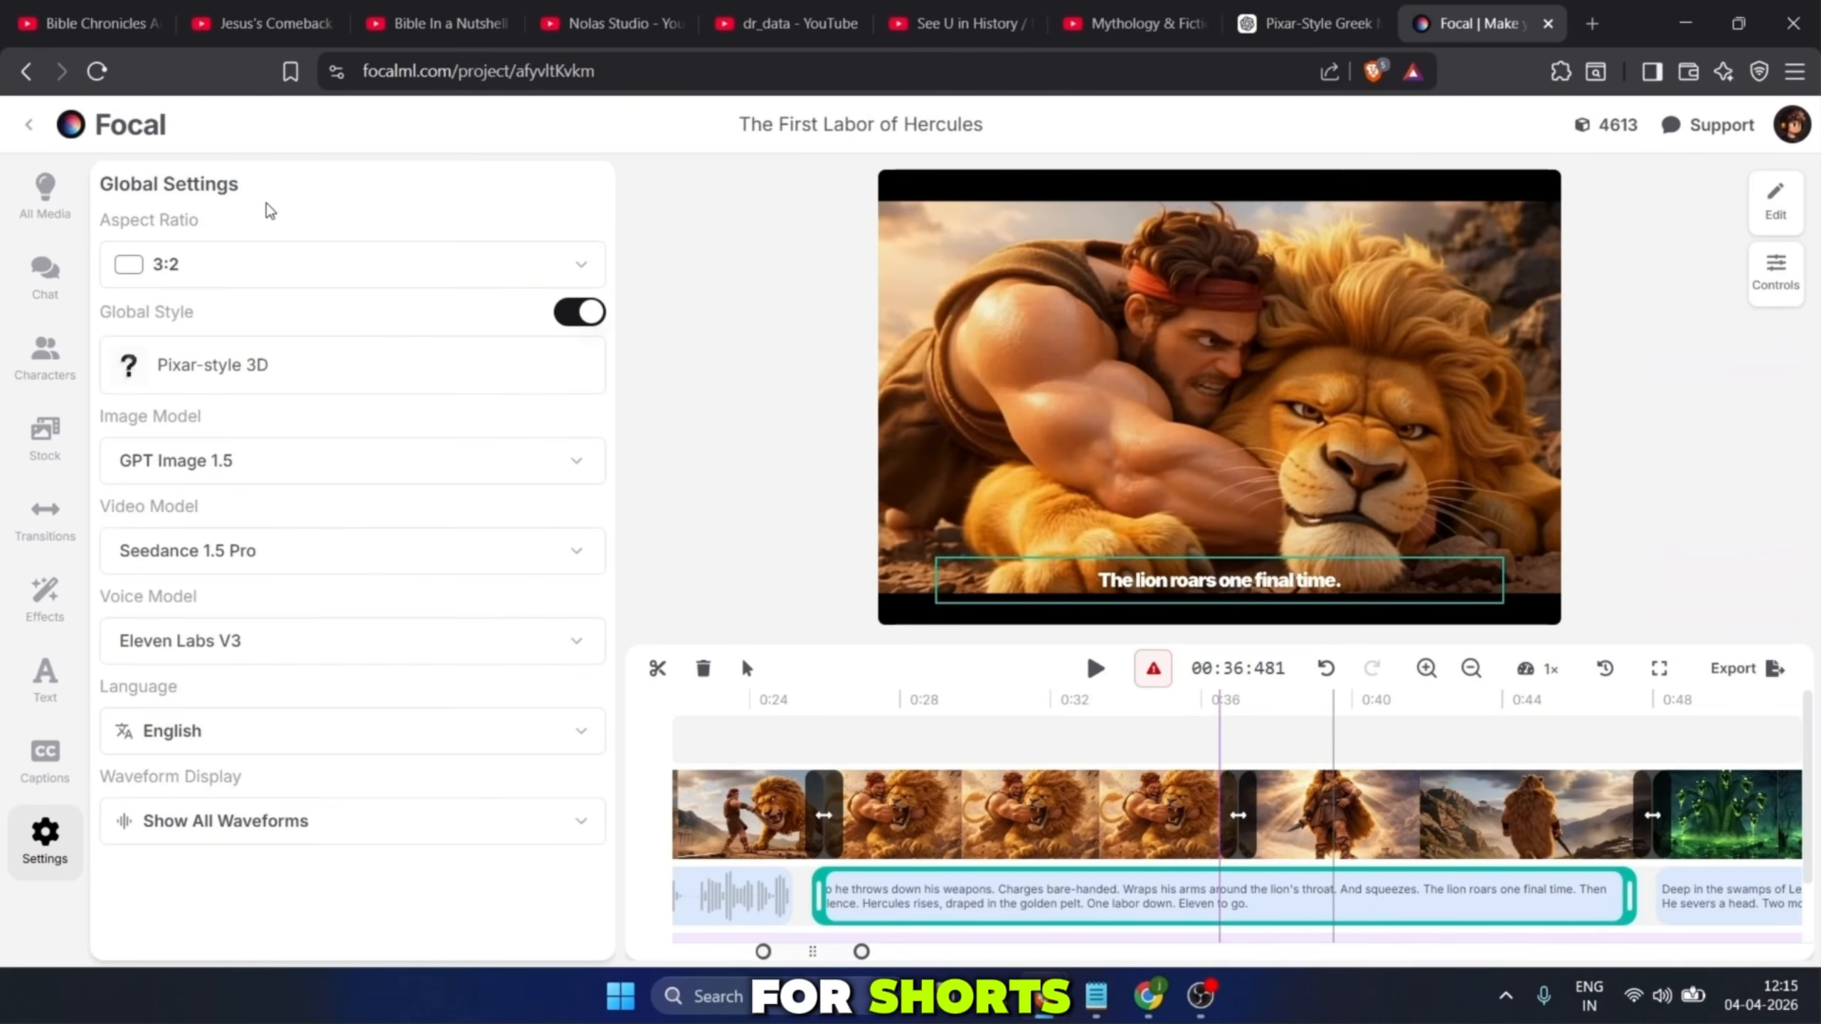
left_click(268, 282)
left_click(232, 551)
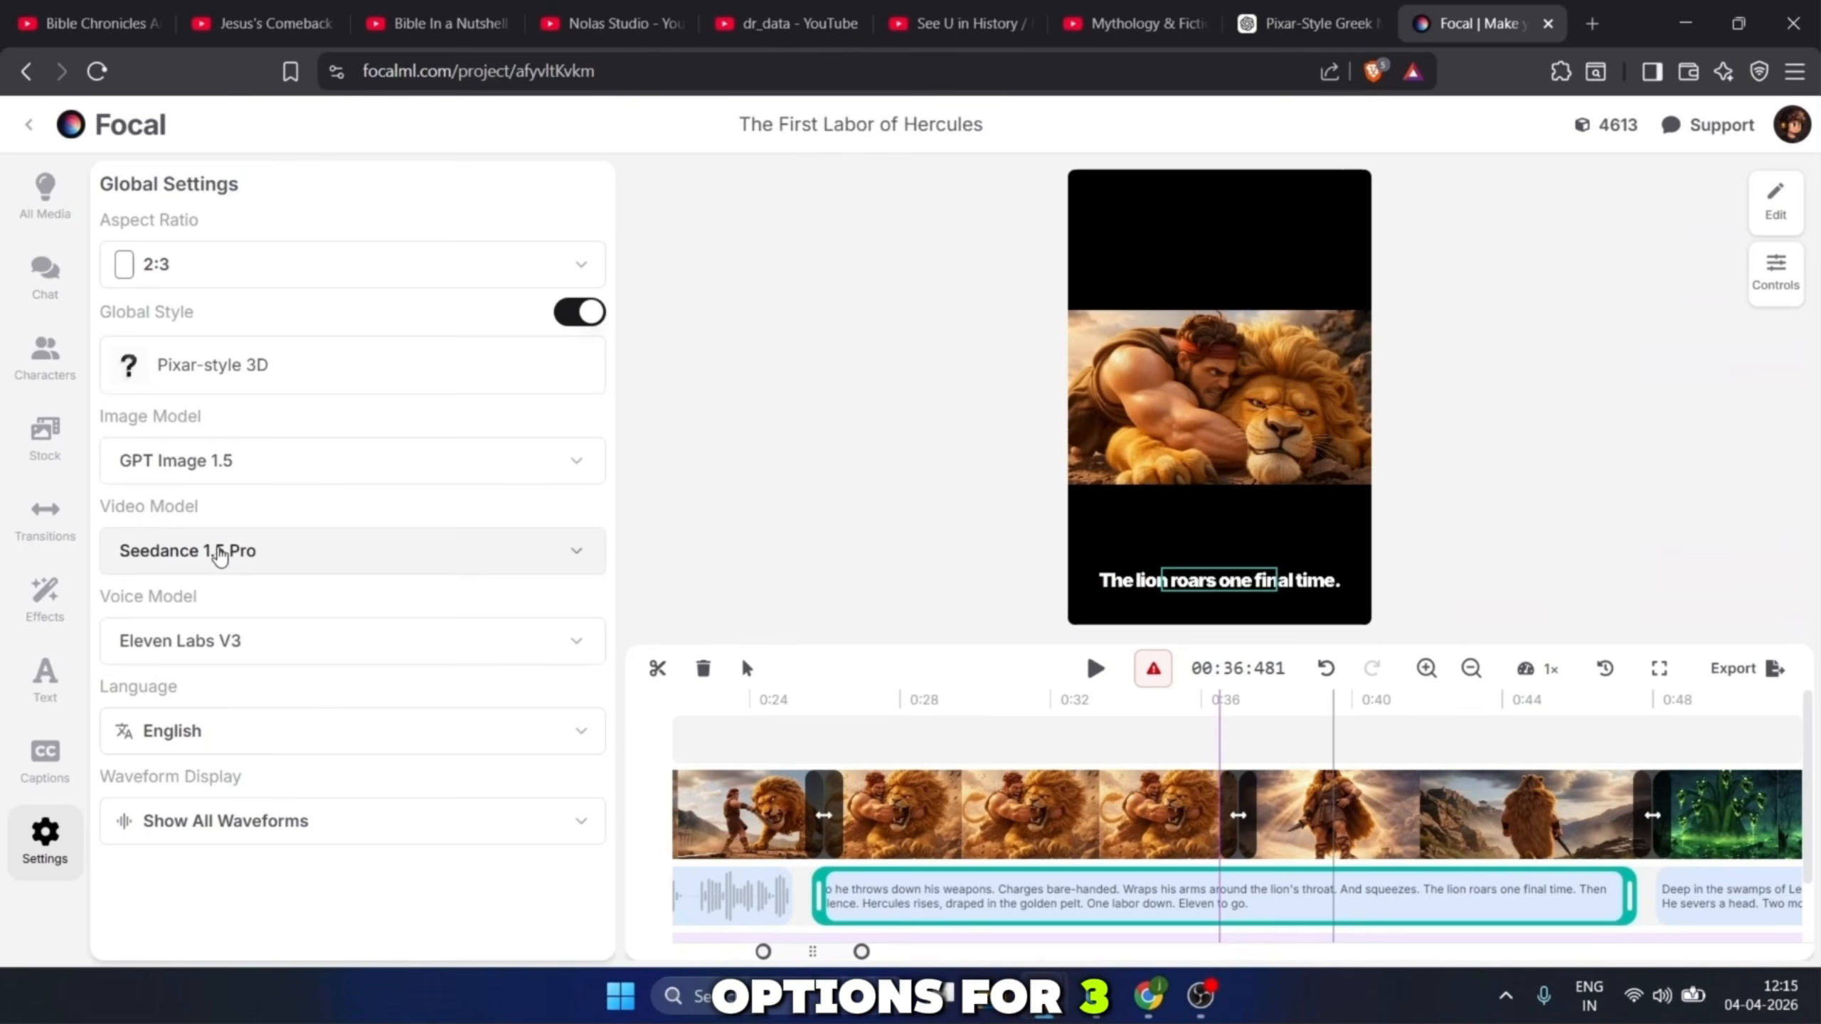
left_click(314, 272)
left_click(272, 611)
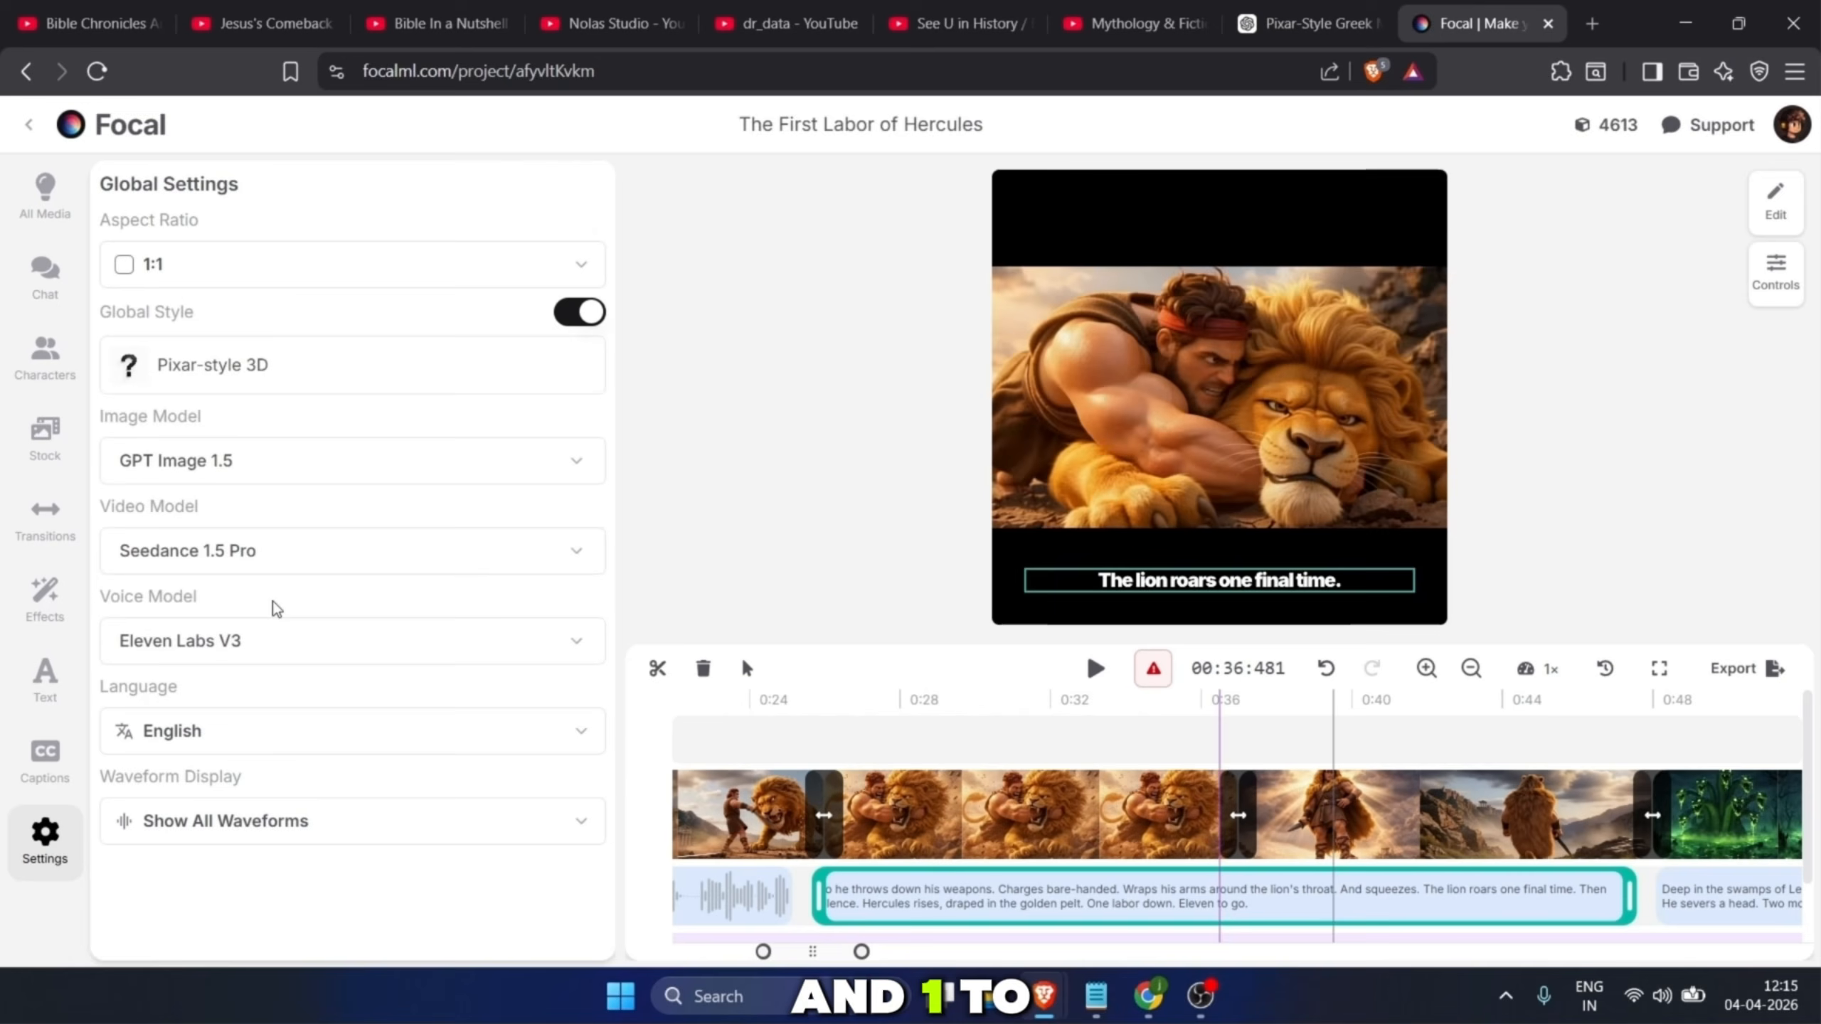
left_click(306, 278)
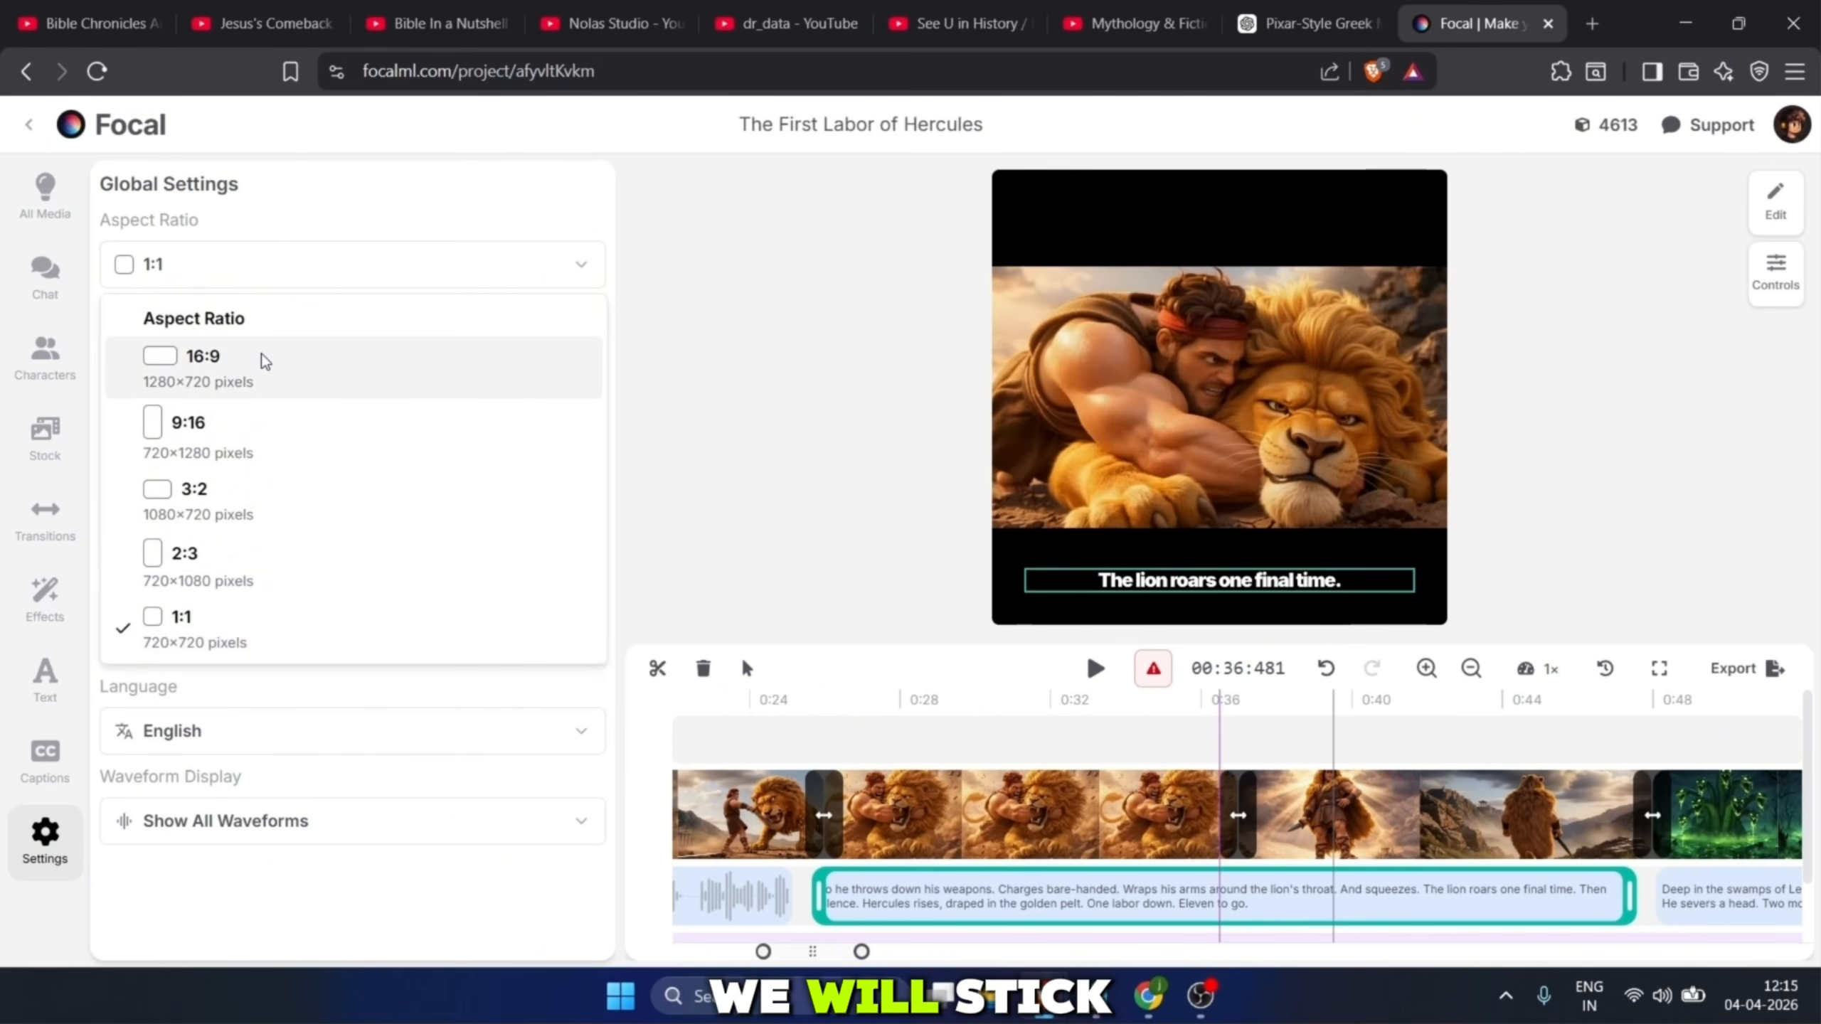
left_click(259, 359)
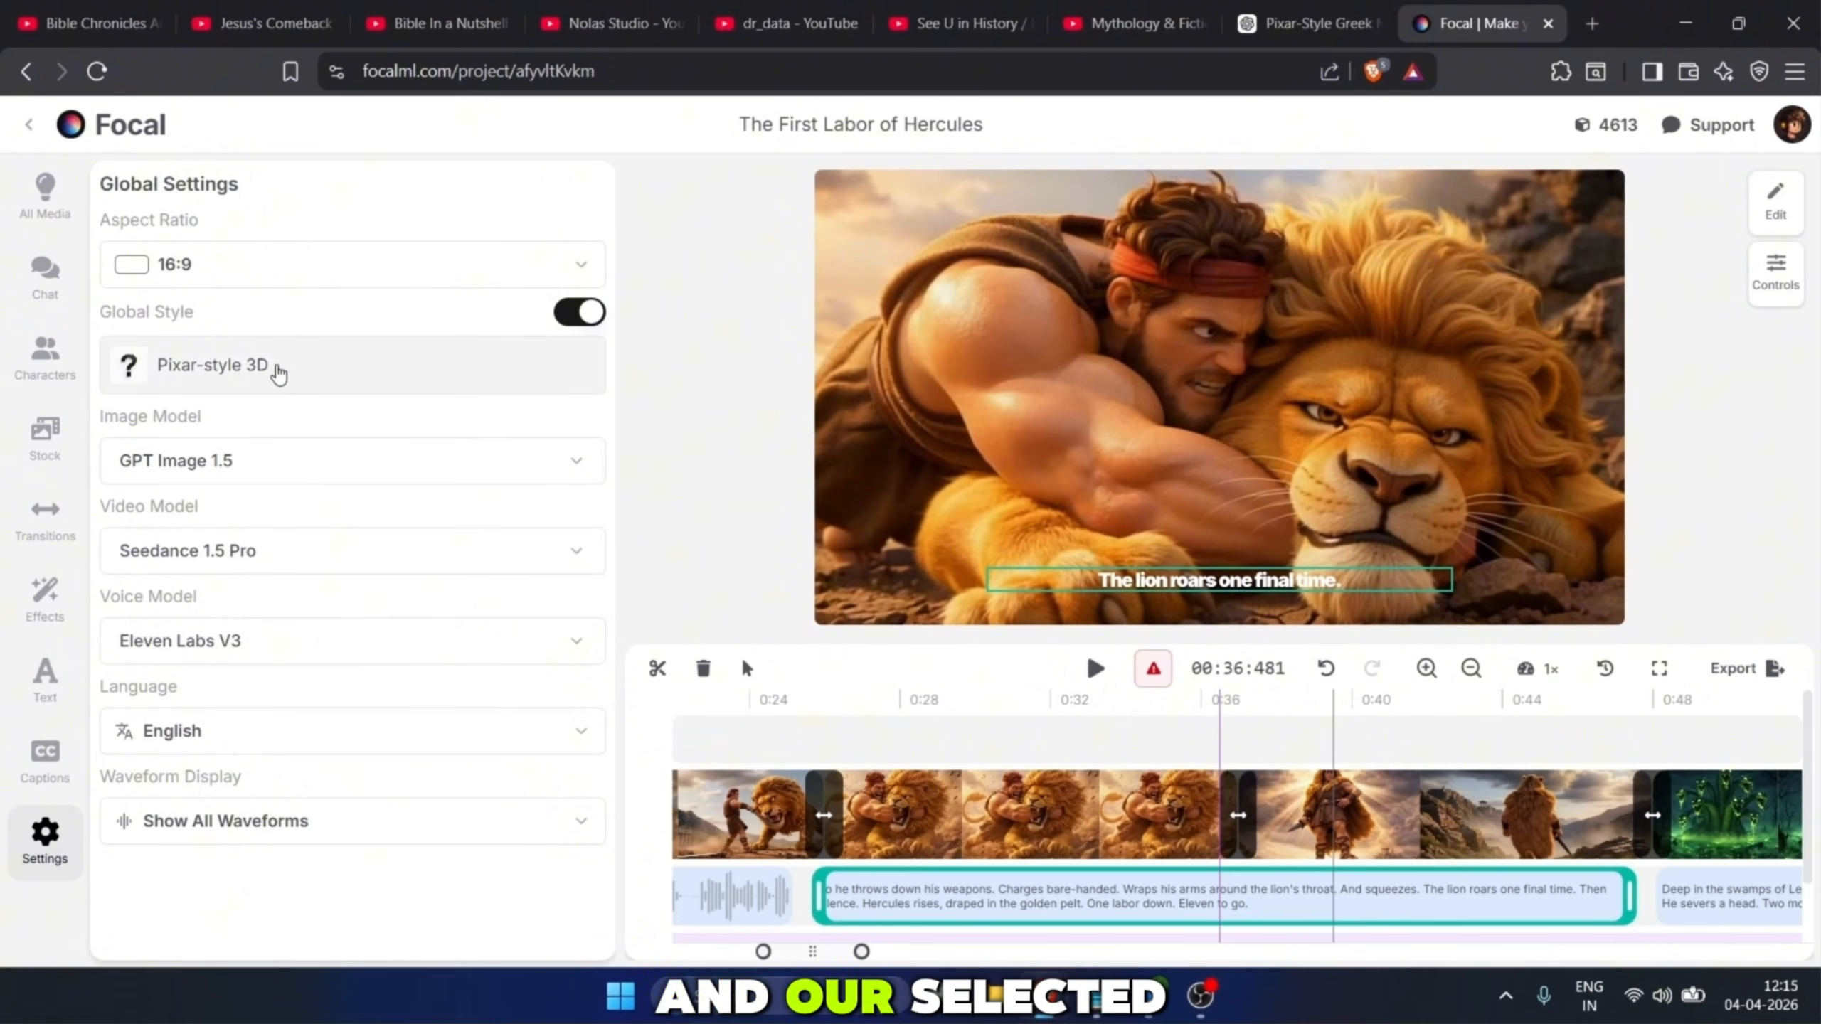
Step: Review the project's global style and the available image, video and voice models, keeping the current choices
left_click(272, 365)
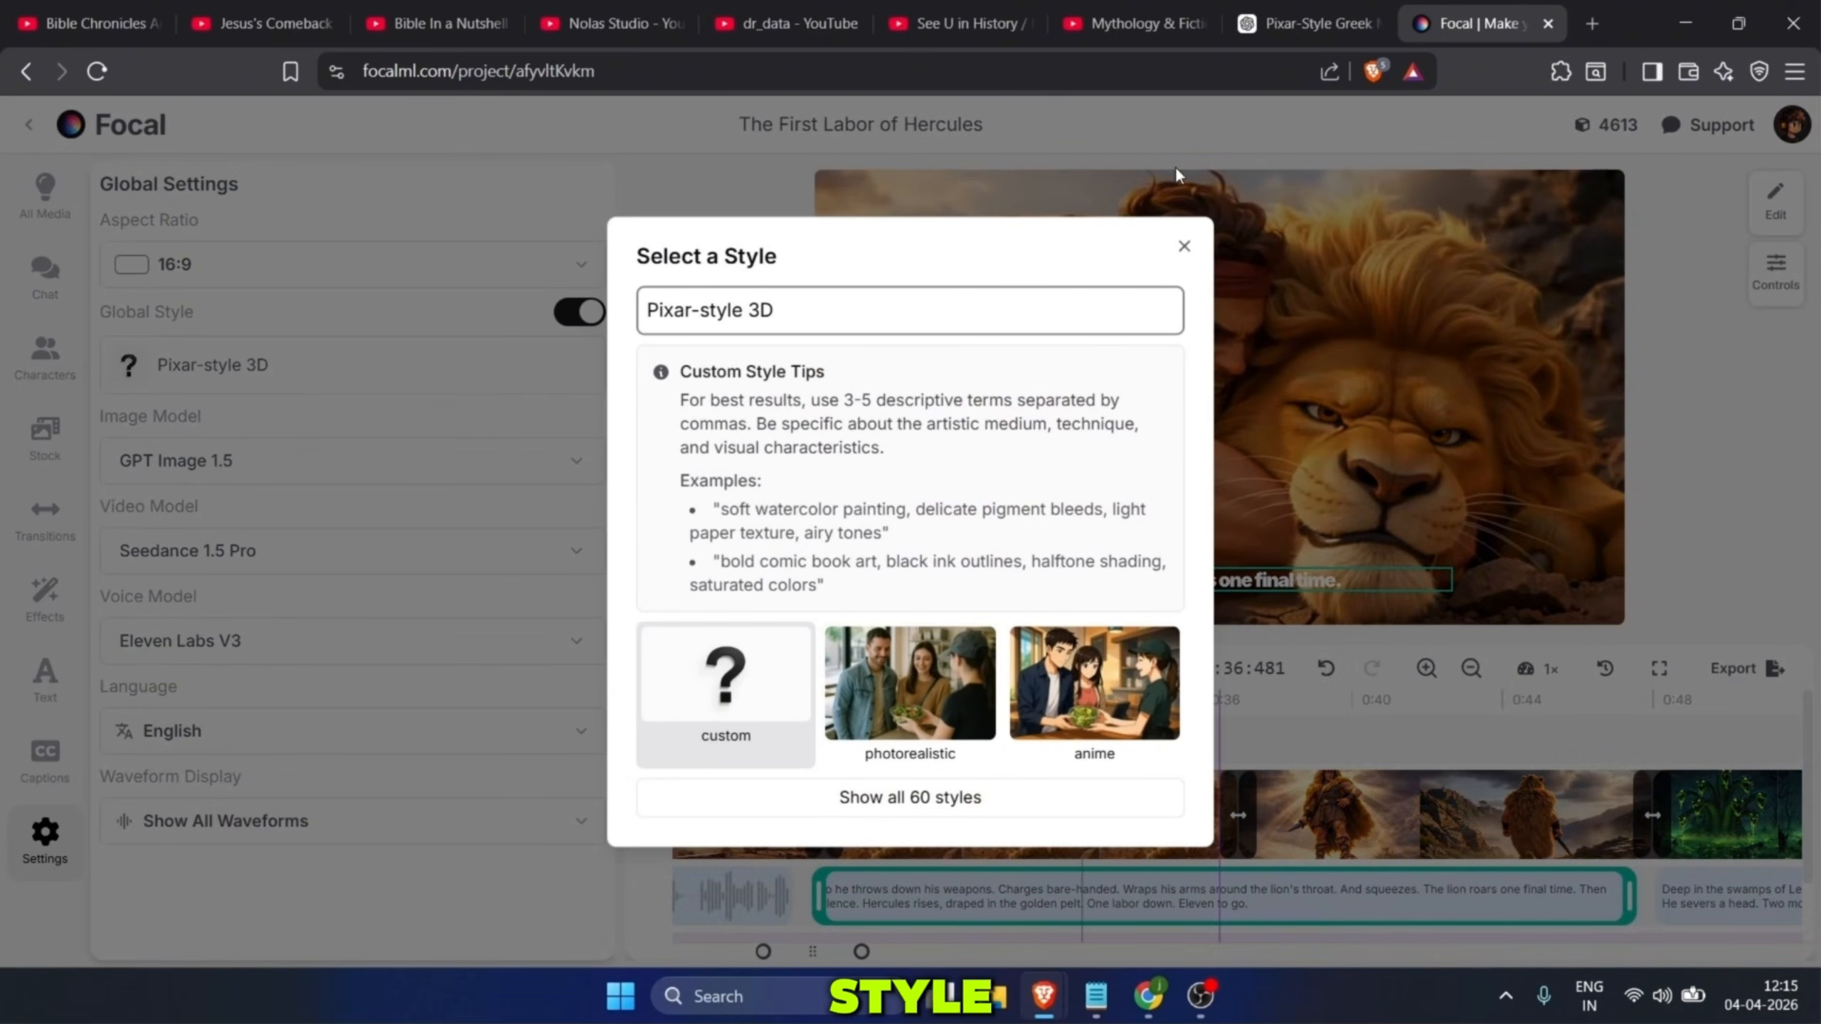
left_click(1183, 245)
left_click(345, 461)
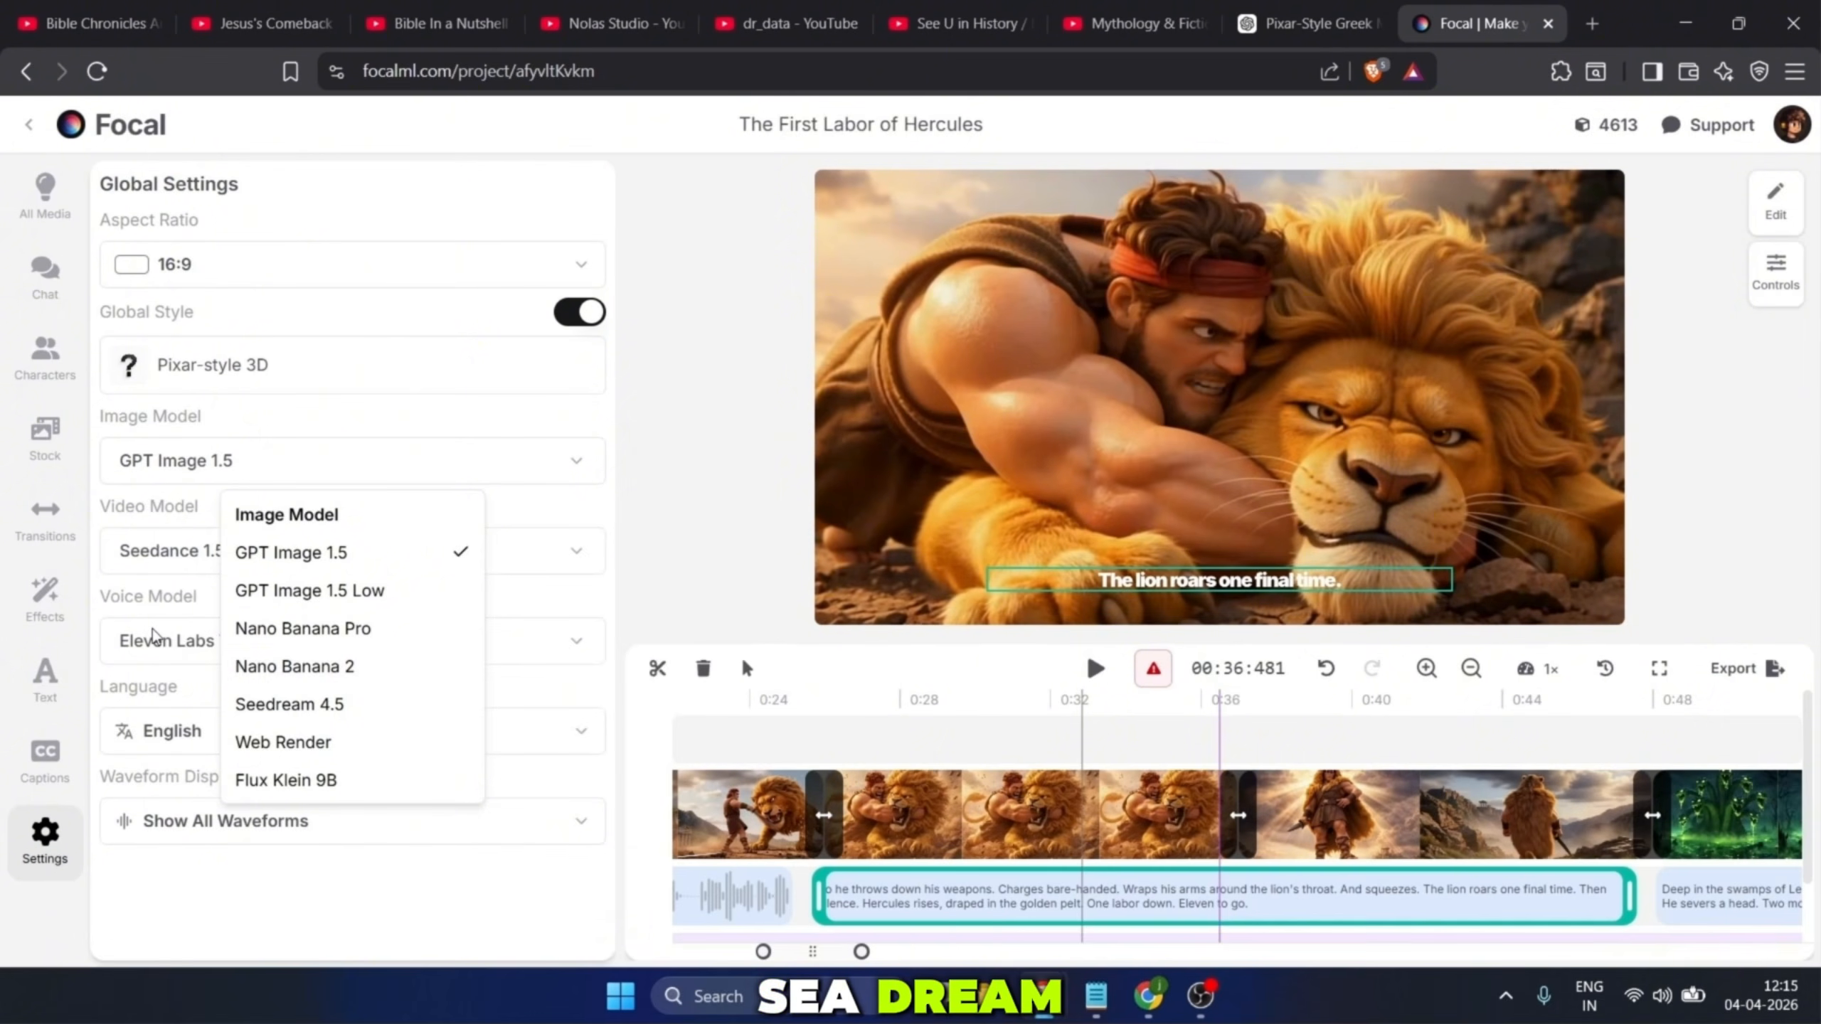
left_click(248, 553)
left_click(252, 561)
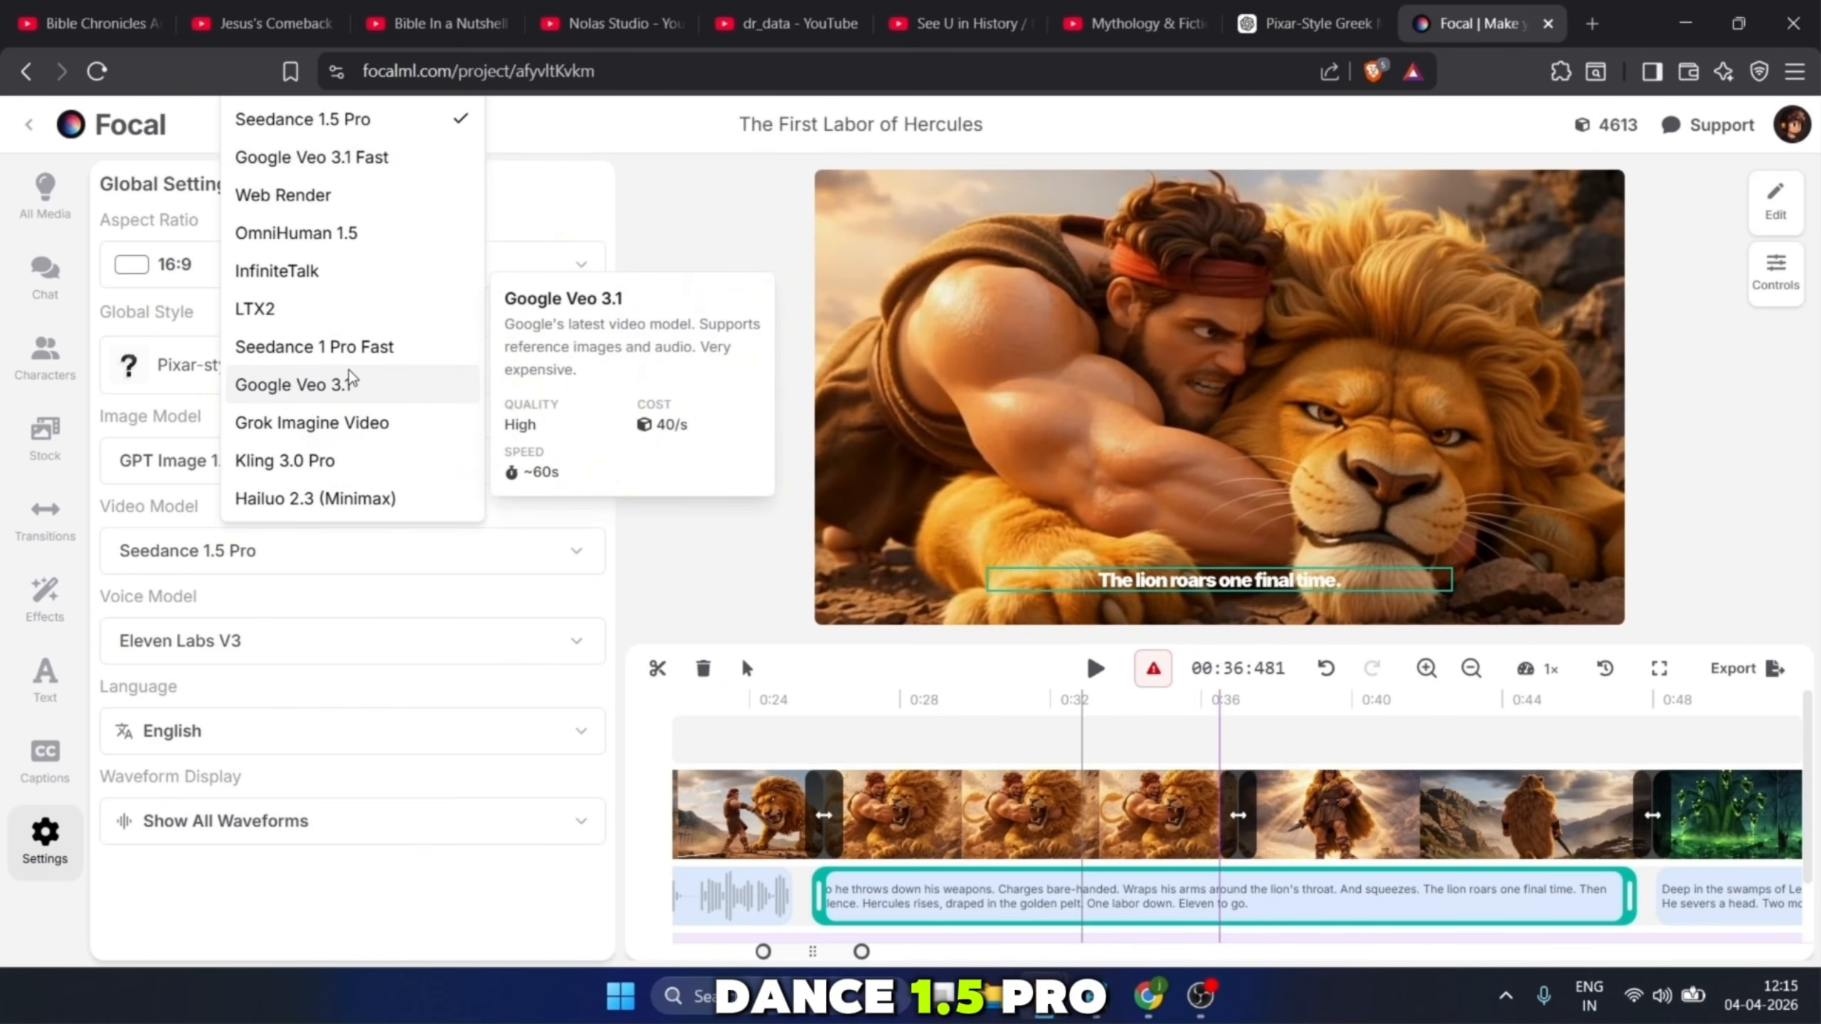
left_click(201, 631)
left_click(197, 641)
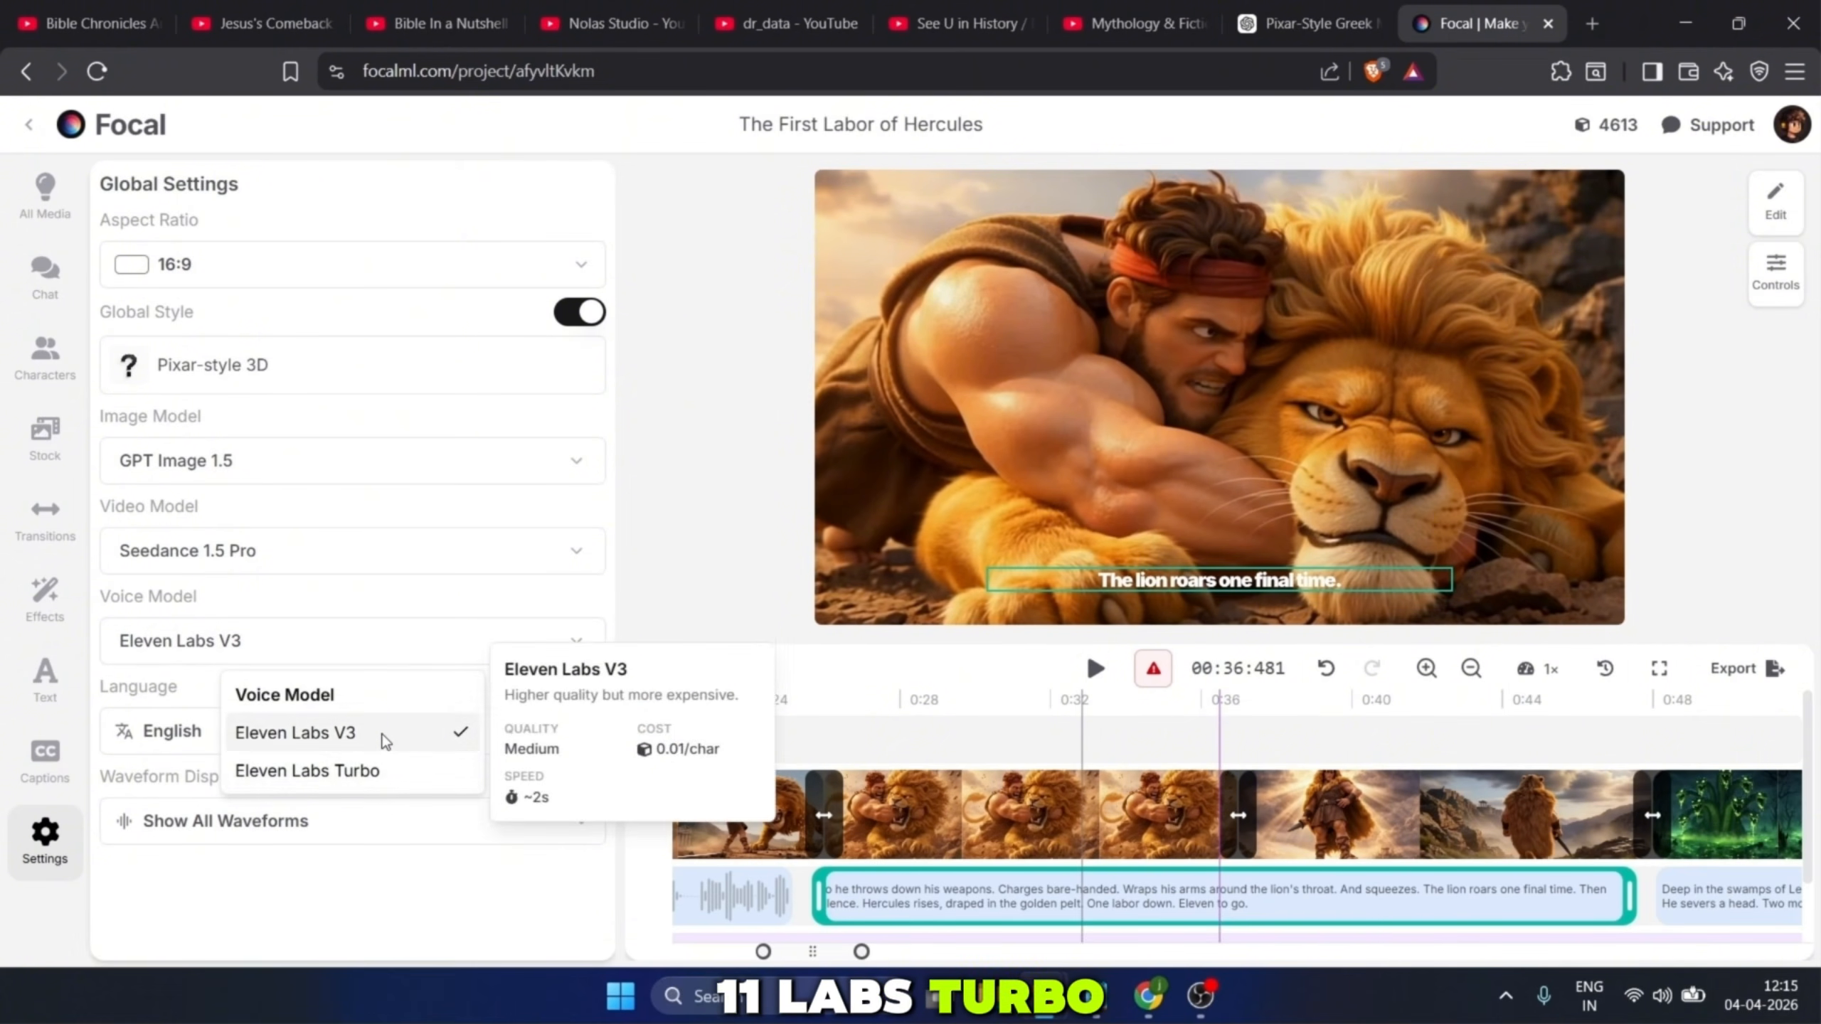
left_click(294, 736)
Step: Look through the project's language and waveform display options without changing them
left_click(273, 742)
scroll(301, 463, "down", 5)
scroll(297, 402, "up", 5)
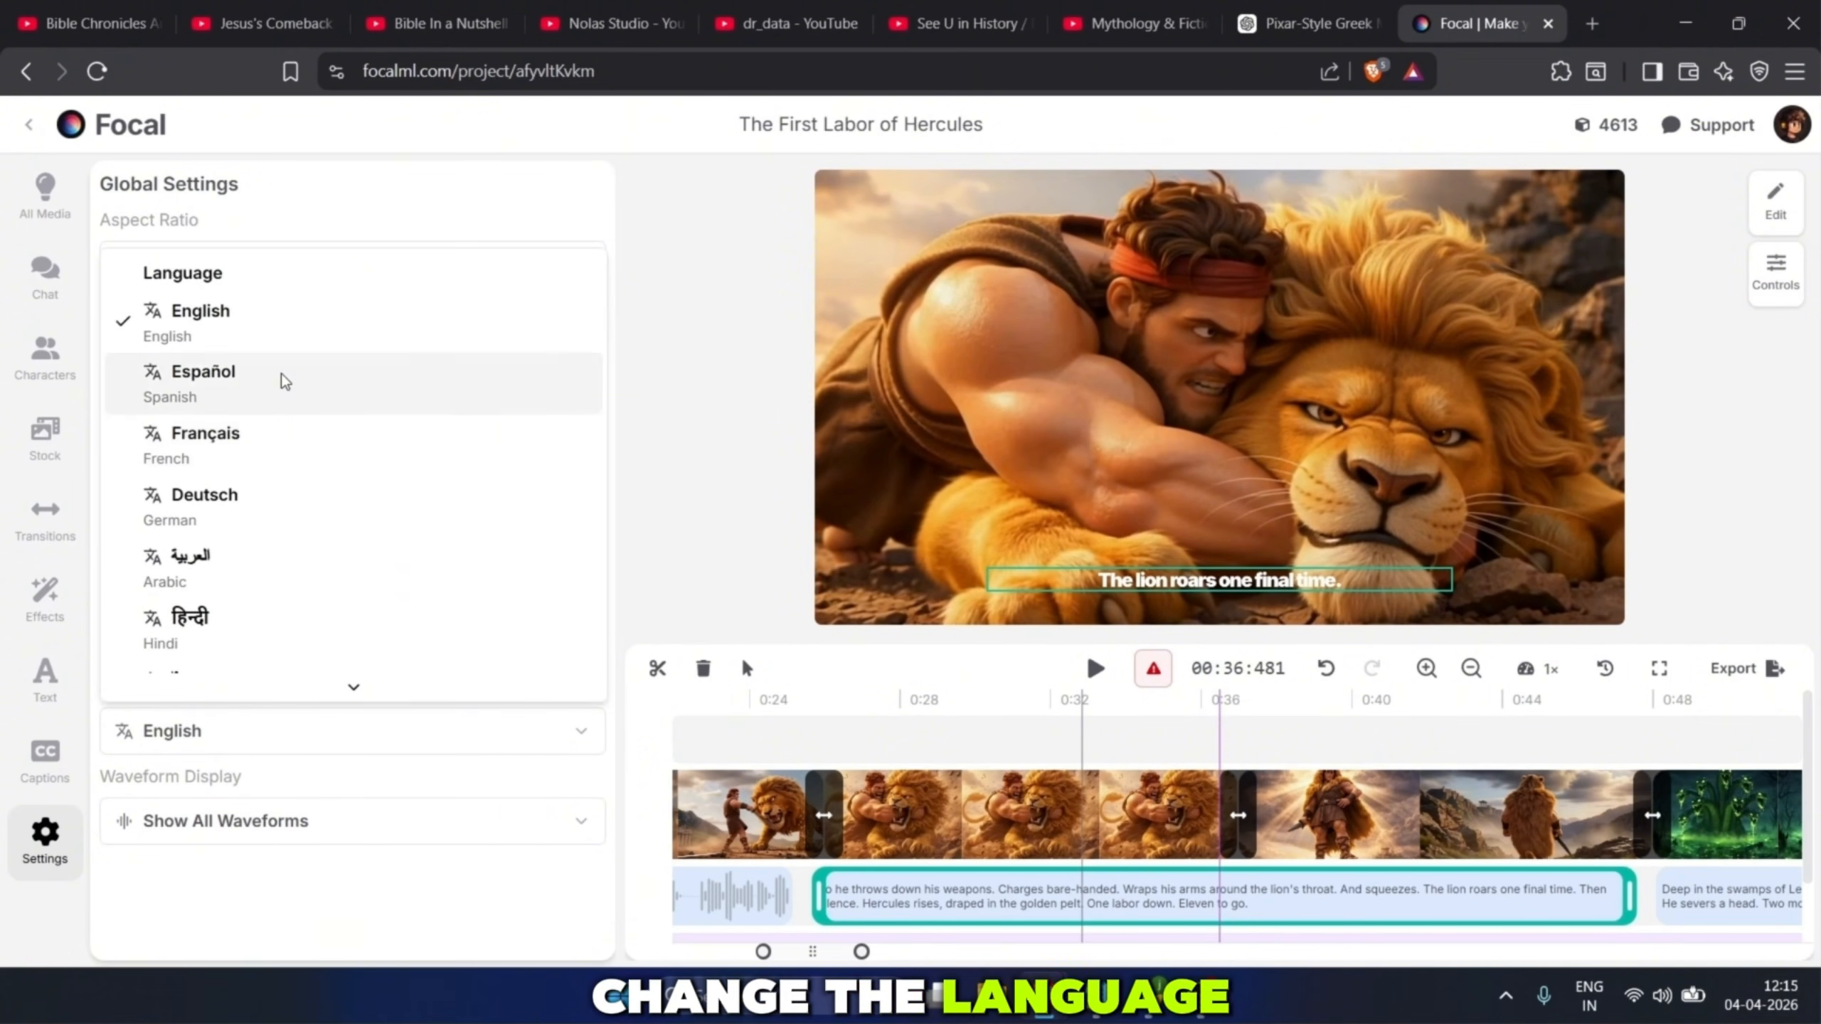
left_click(223, 707)
left_click(242, 823)
left_click(243, 827)
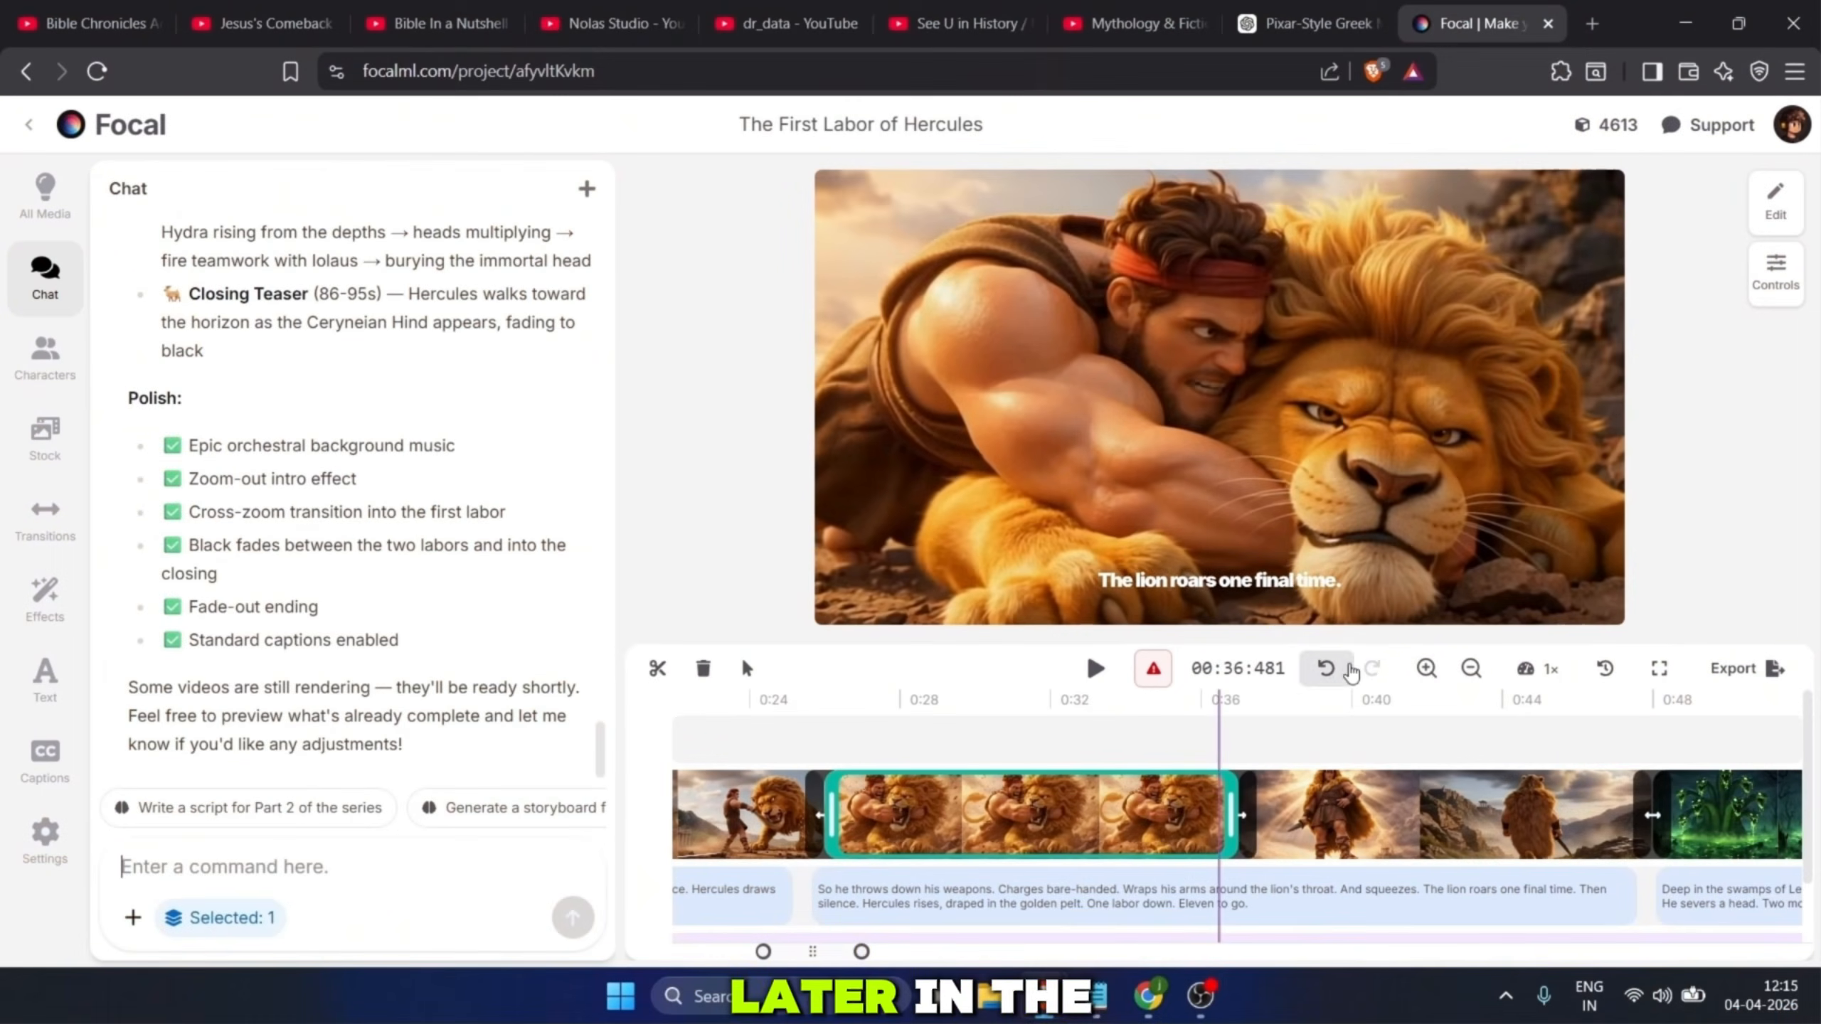
Step: Set the bare-handed lion fight clip's X offset to 11%, Y offset to -13% and box width to 146%
left_click(1765, 298)
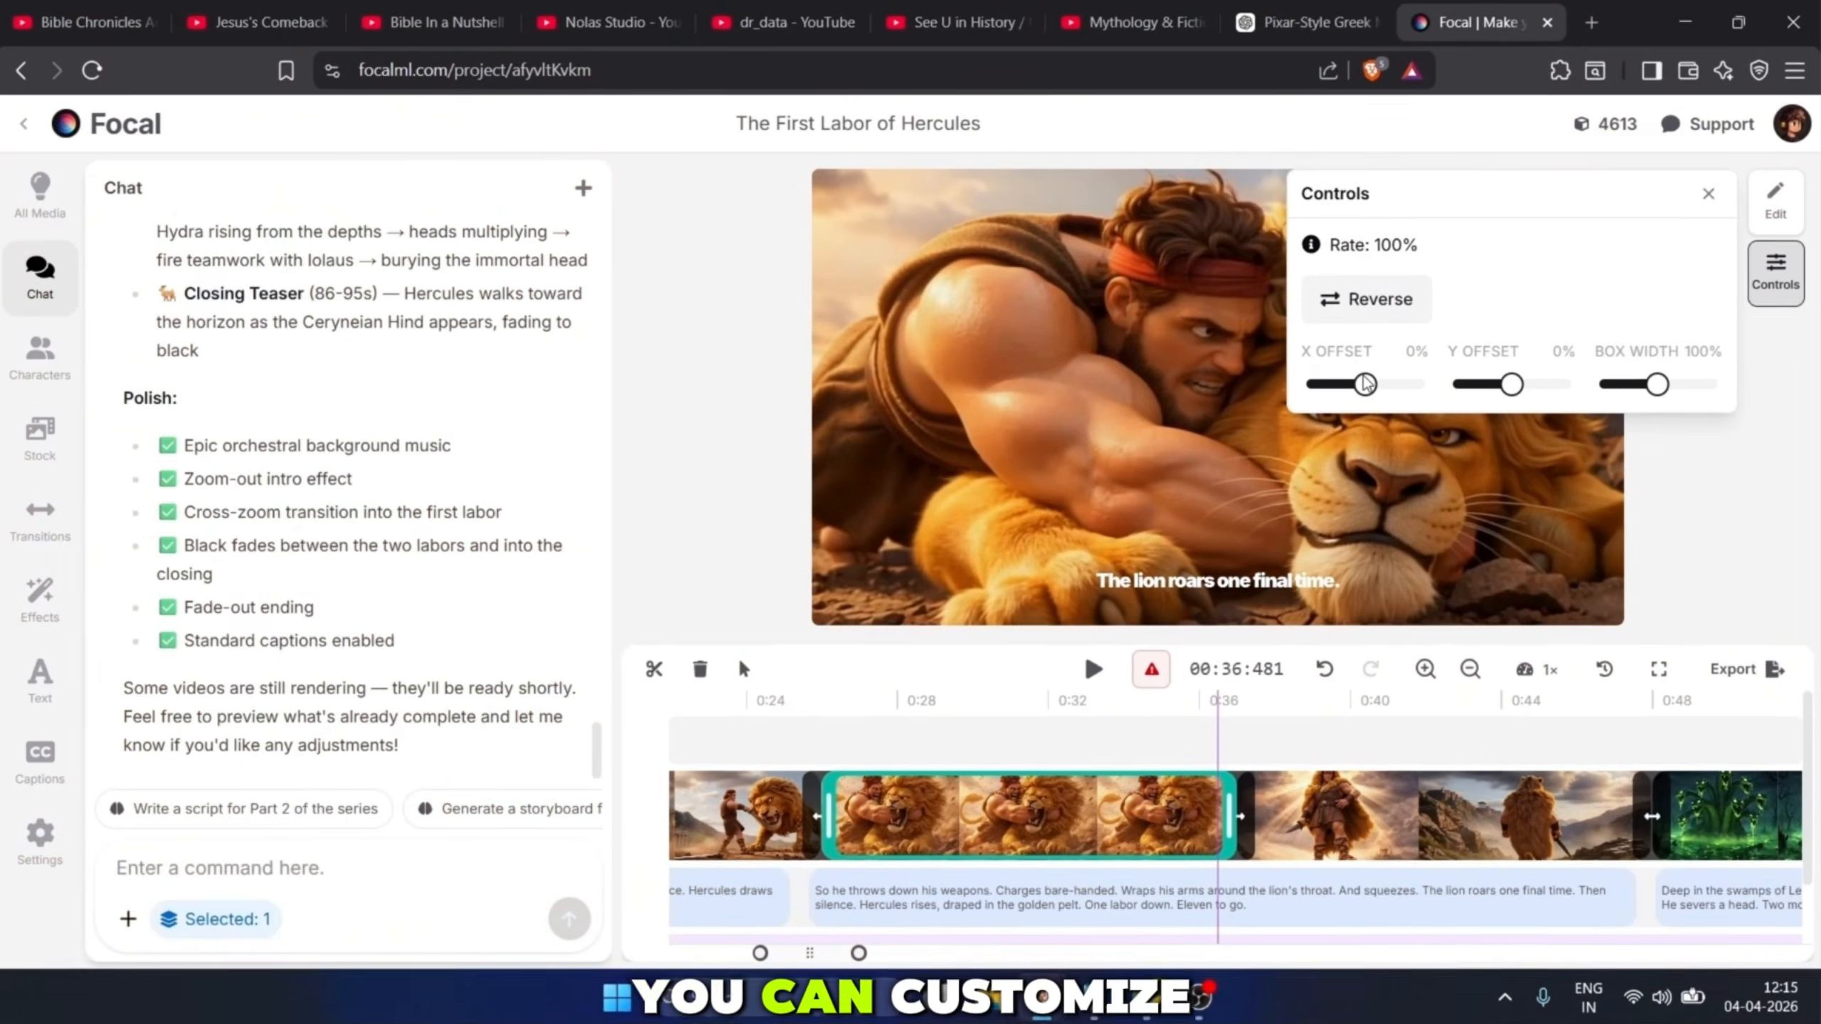
mouse_move(1366, 385)
left_mouse_down()
mouse_move(1381, 386)
mouse_move(1339, 364)
left_mouse_up()
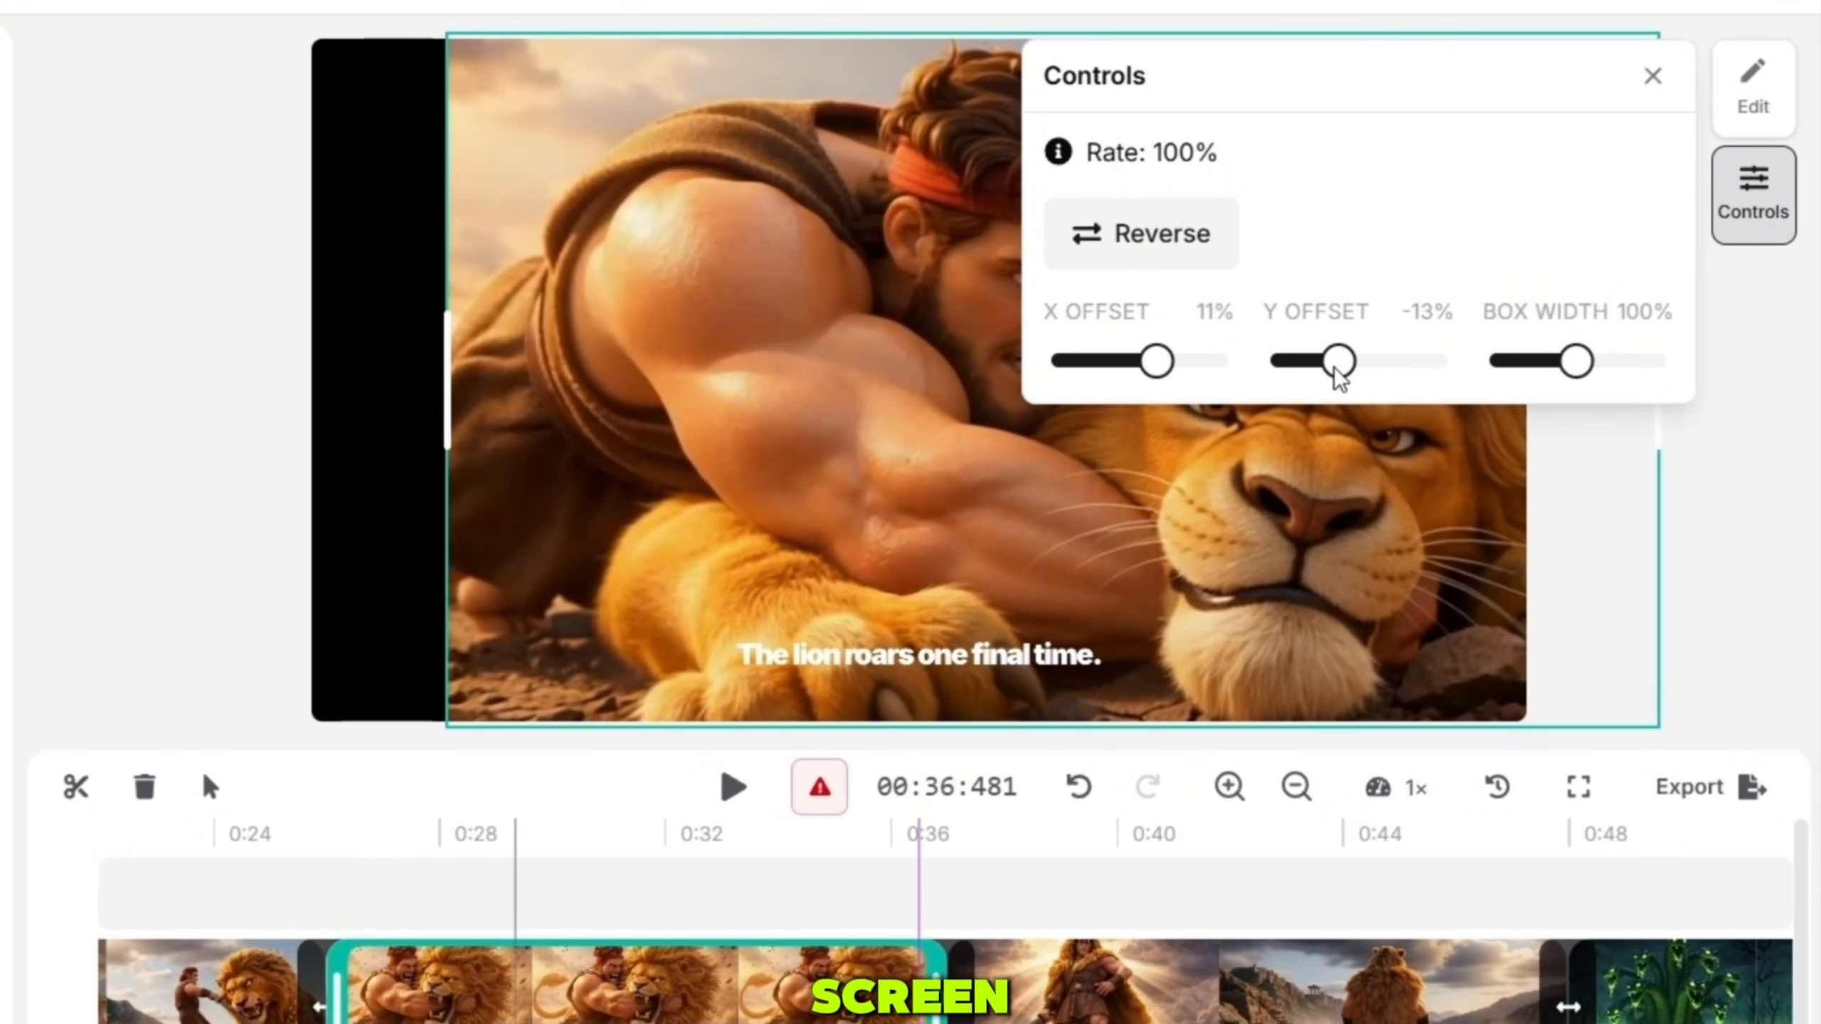
left_click_drag(1619, 372, 1622, 372)
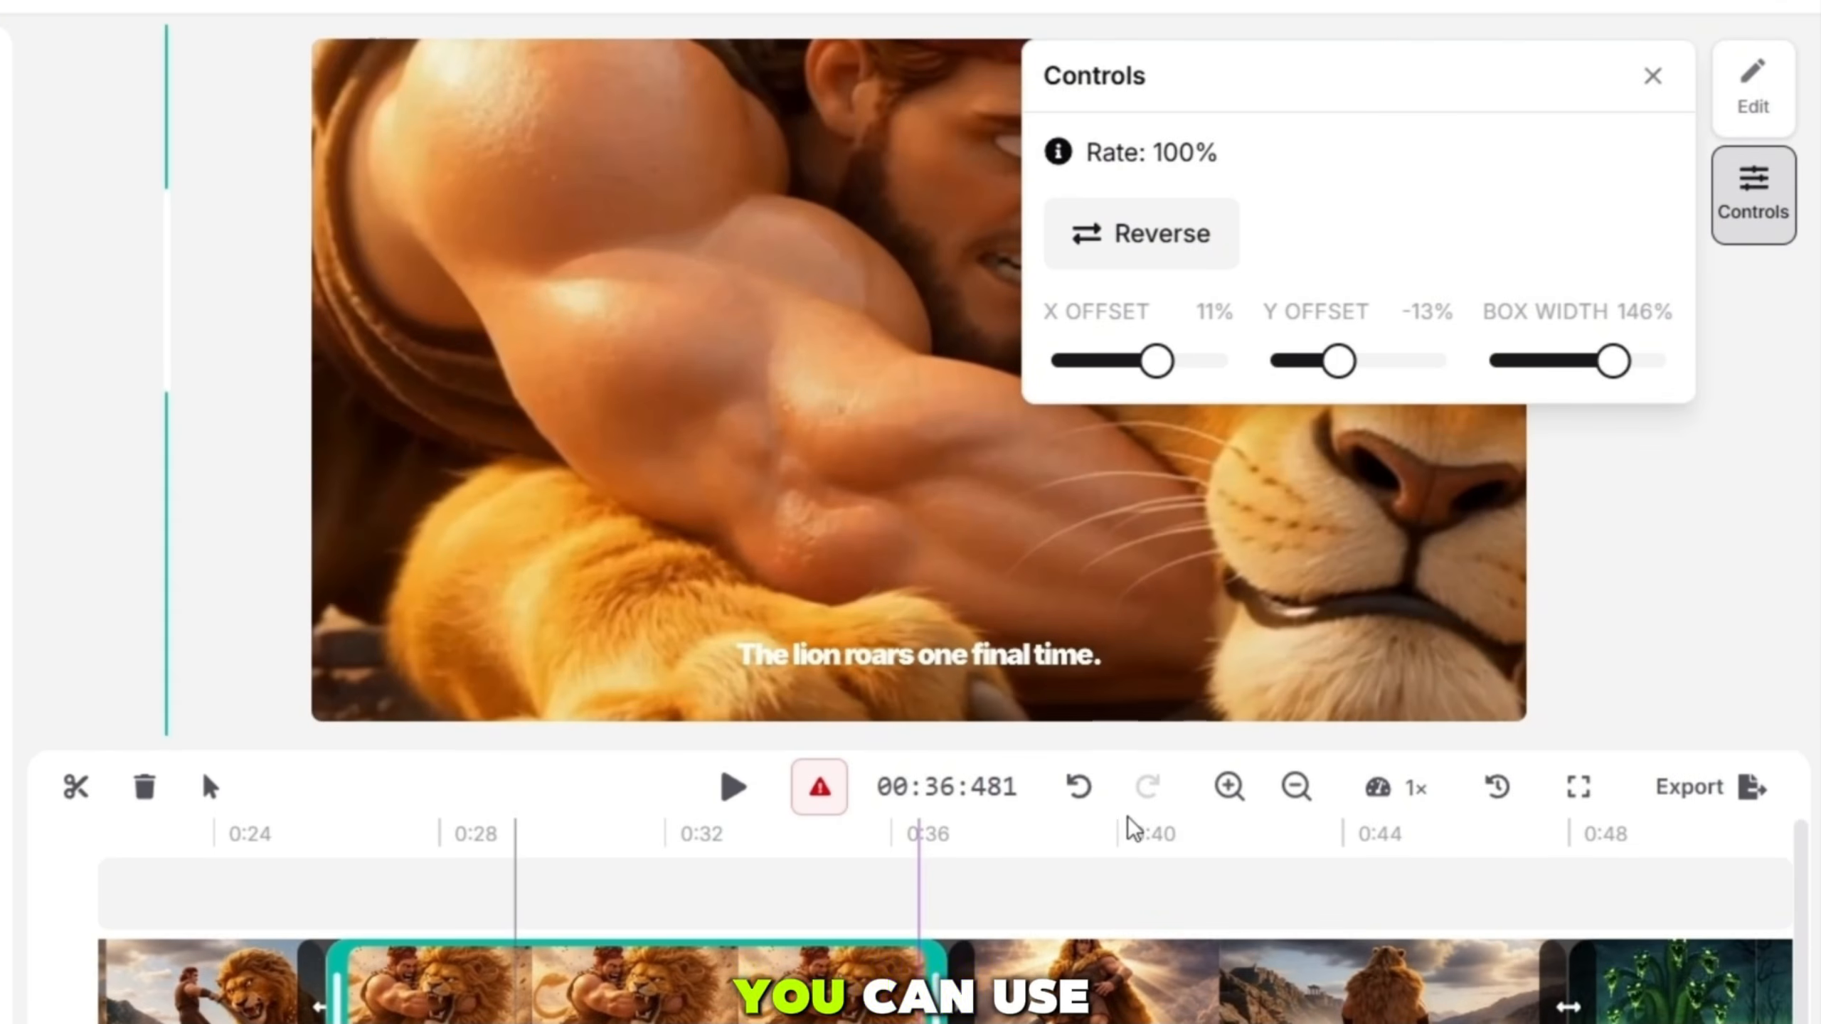
Step: Undo the offset and box width changes on the bare-handed lion fight clip
left_click(1085, 795)
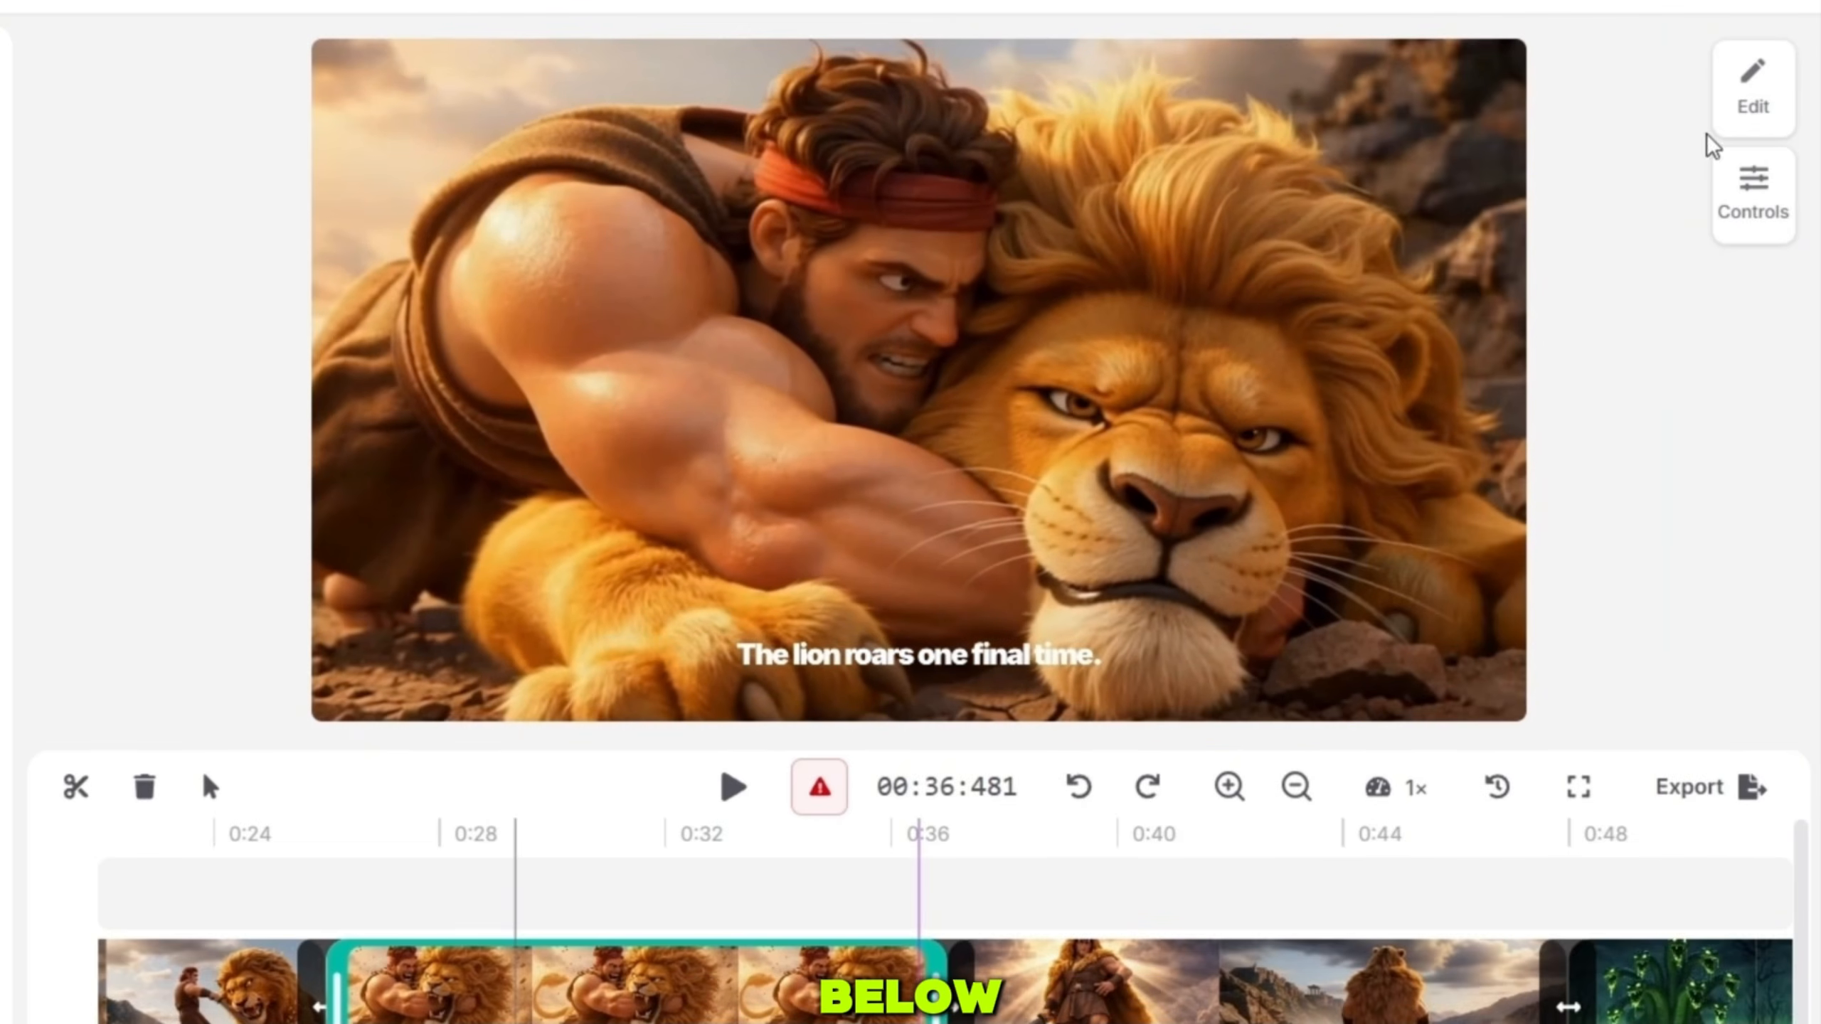
Step: Try the 1.25× playback speed, return it to 1×, and switch the full-screen project view on and off
left_click(1398, 787)
left_click(1362, 319)
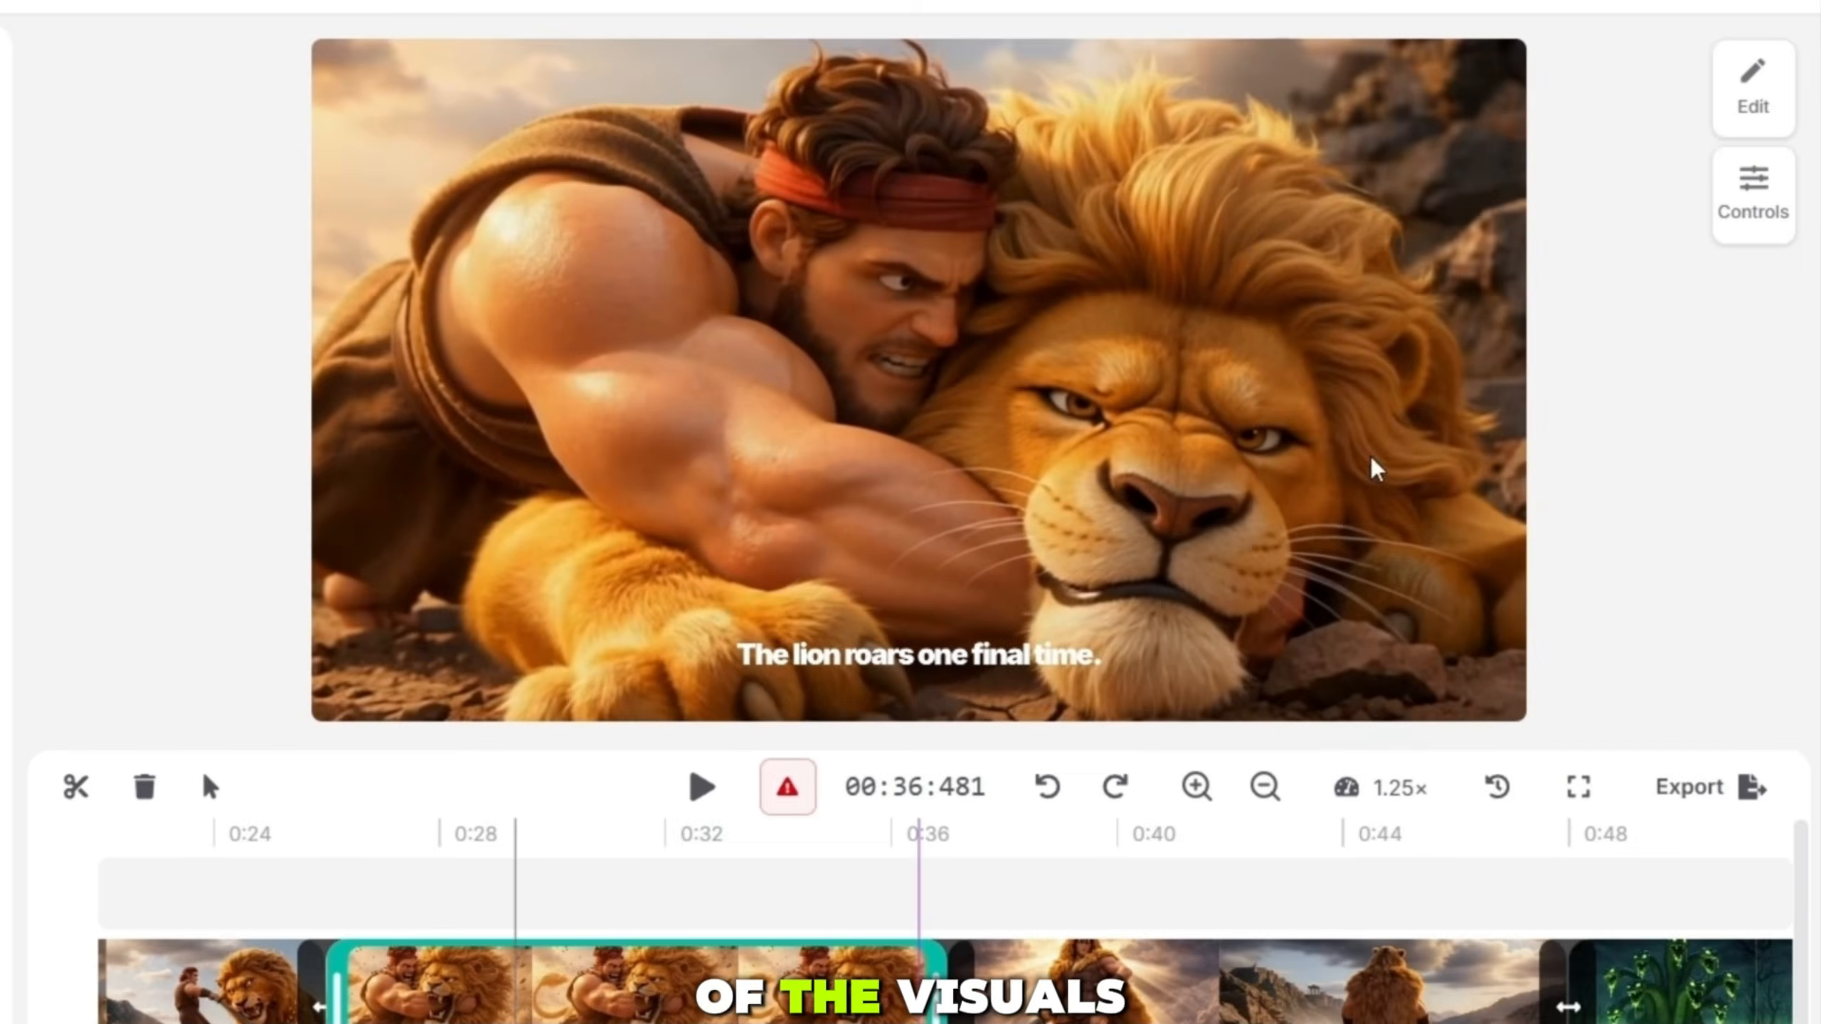
left_click(1377, 788)
left_click(1327, 262)
left_click(1578, 787)
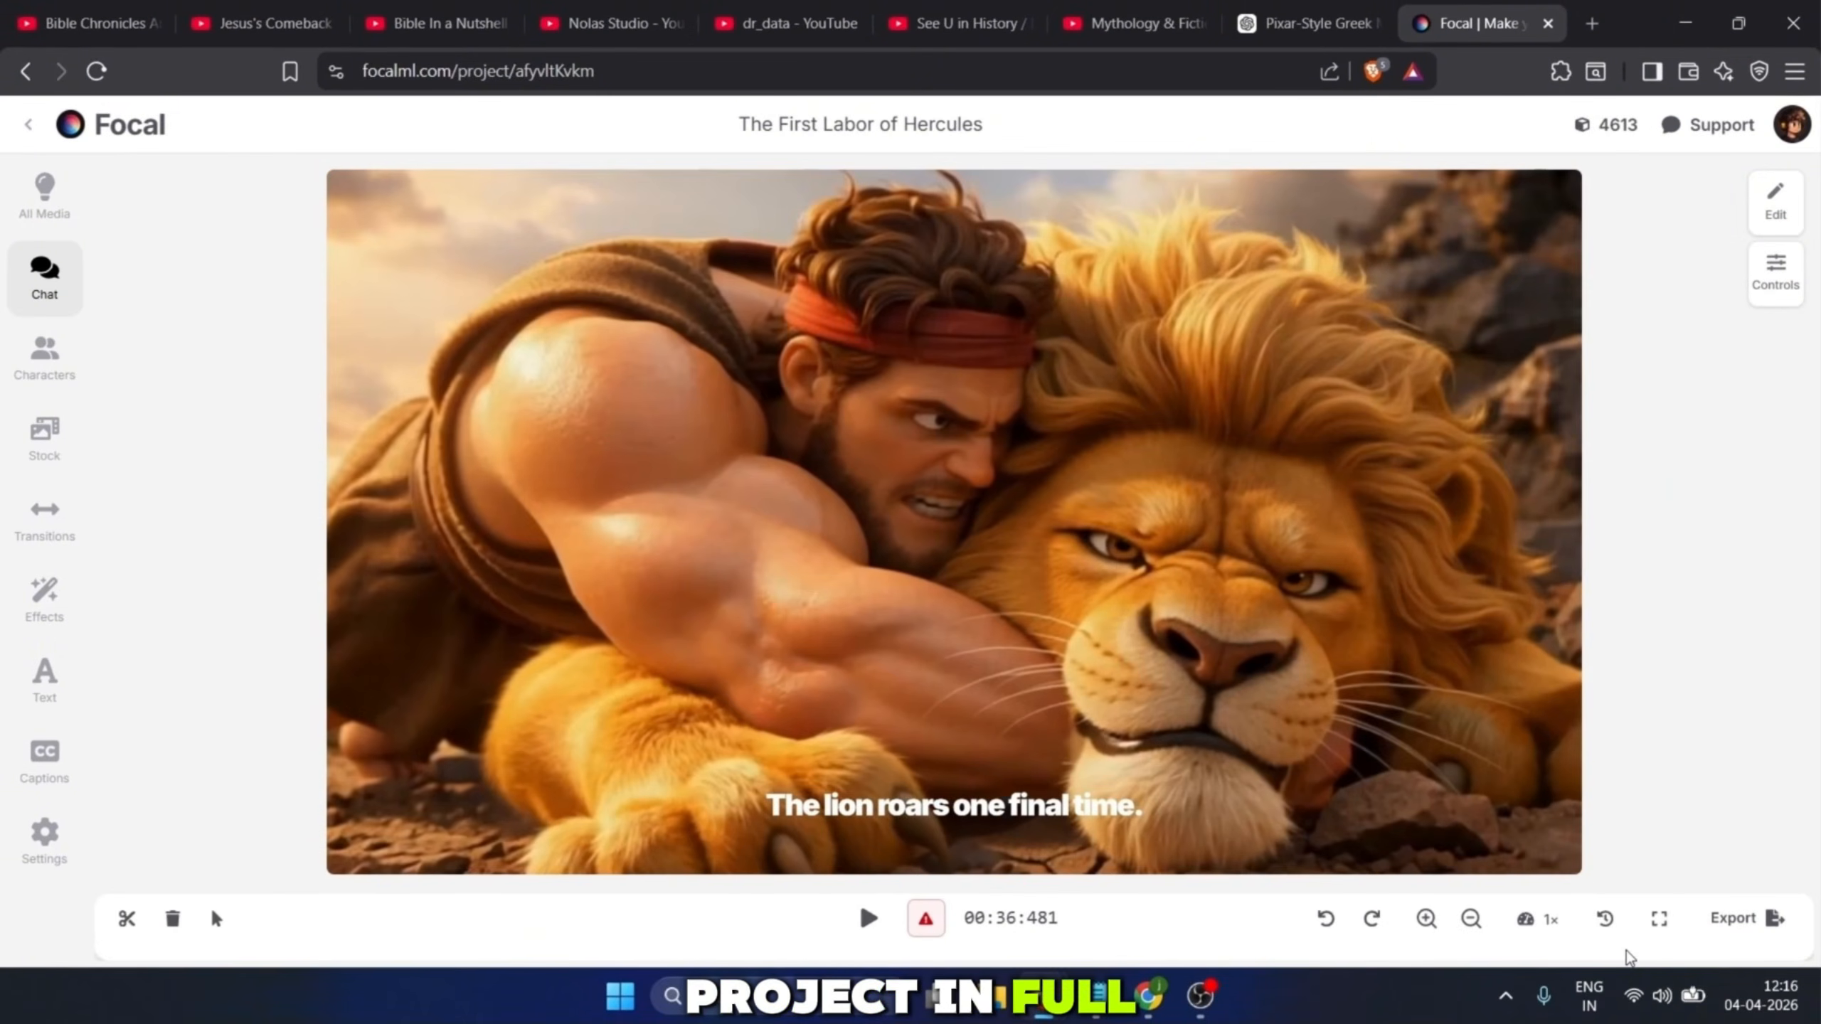
left_click(1658, 921)
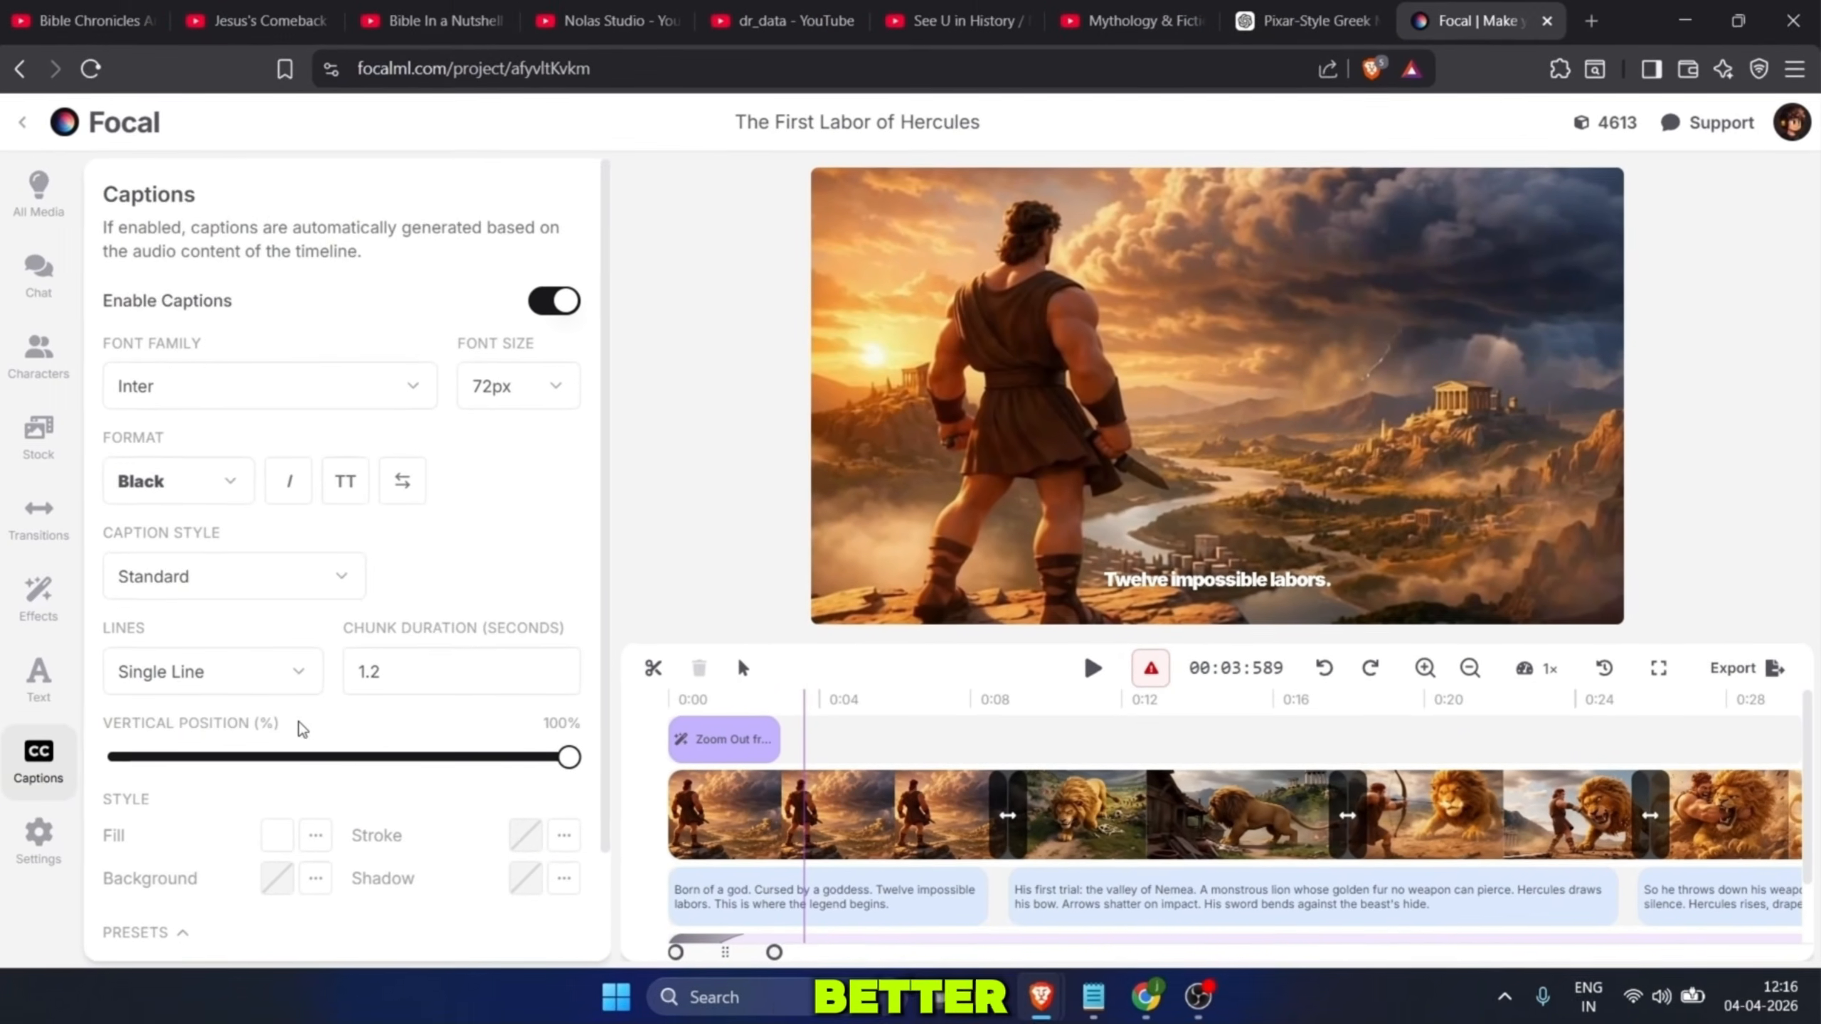
Step: Turn off the project's automatic captions and return to the chat
scroll(310, 730, "up", 2)
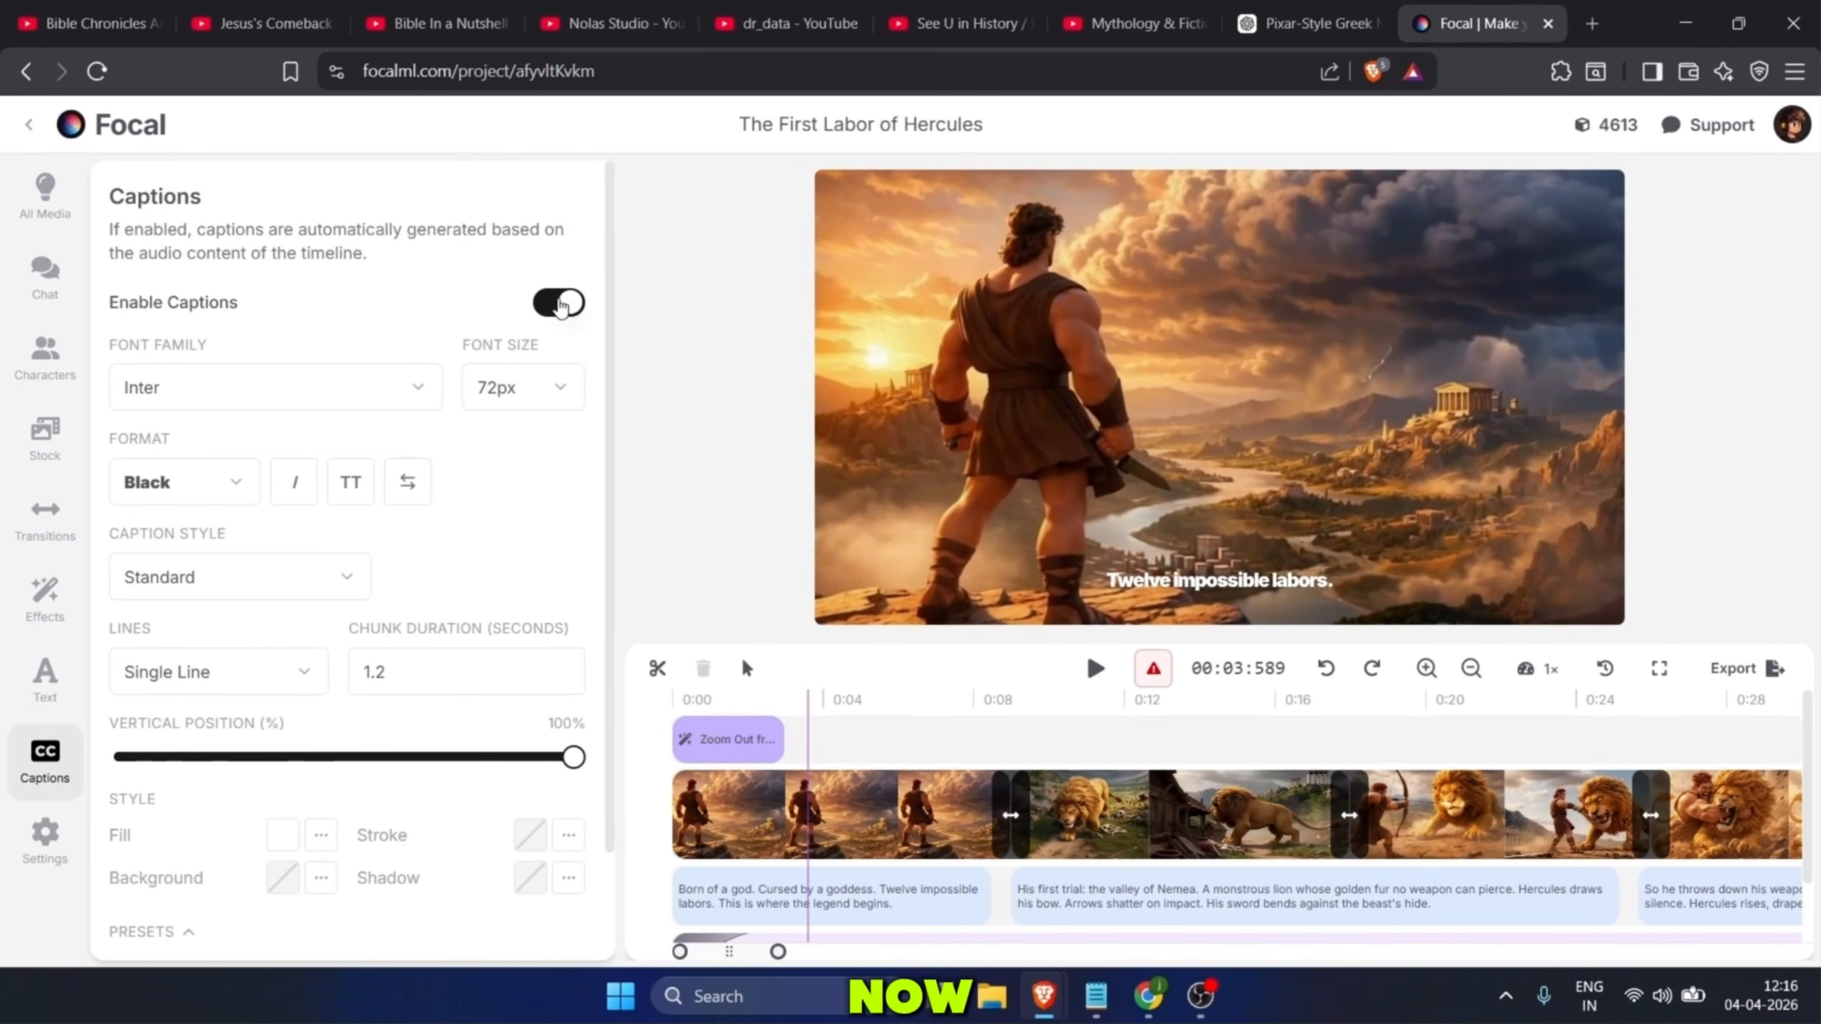
left_click(560, 303)
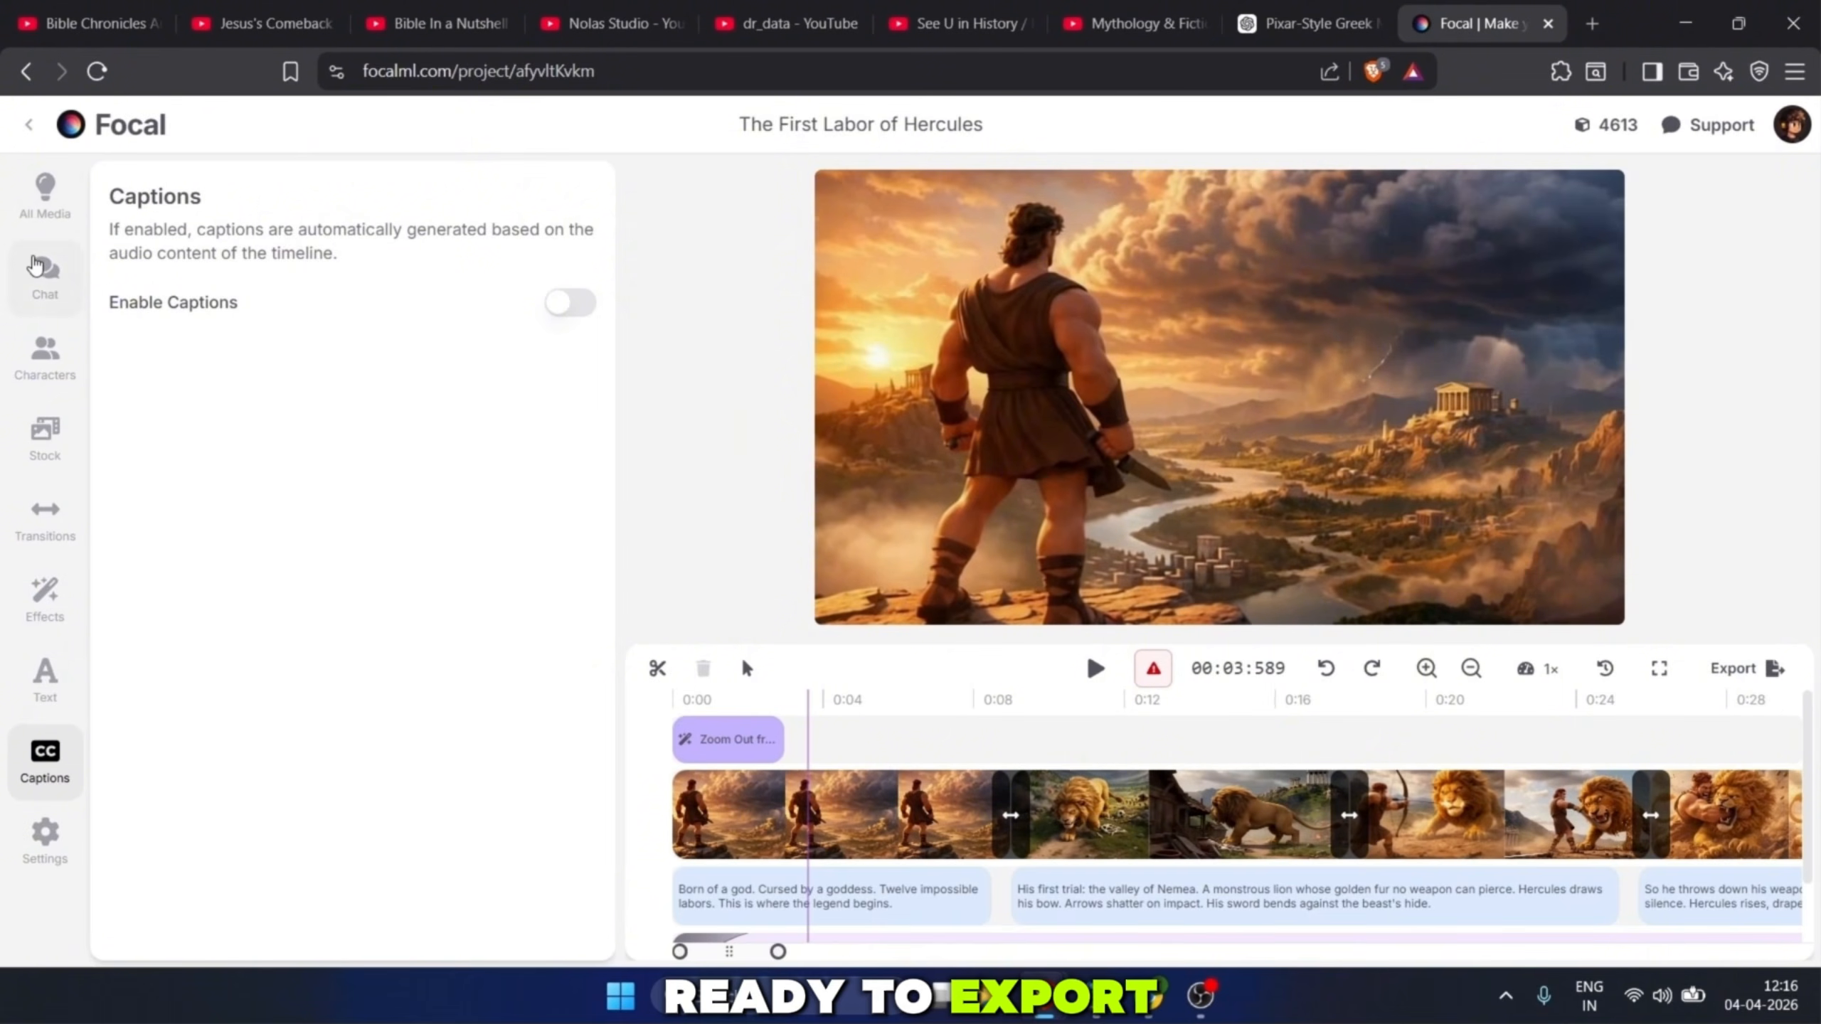
left_click(35, 266)
Step: Select the opening clip, go to the end of the timeline and open the export settings, keeping the title "The First Labor of Hercules part 1"
left_click(911, 810)
scroll(1255, 796, "right", 20)
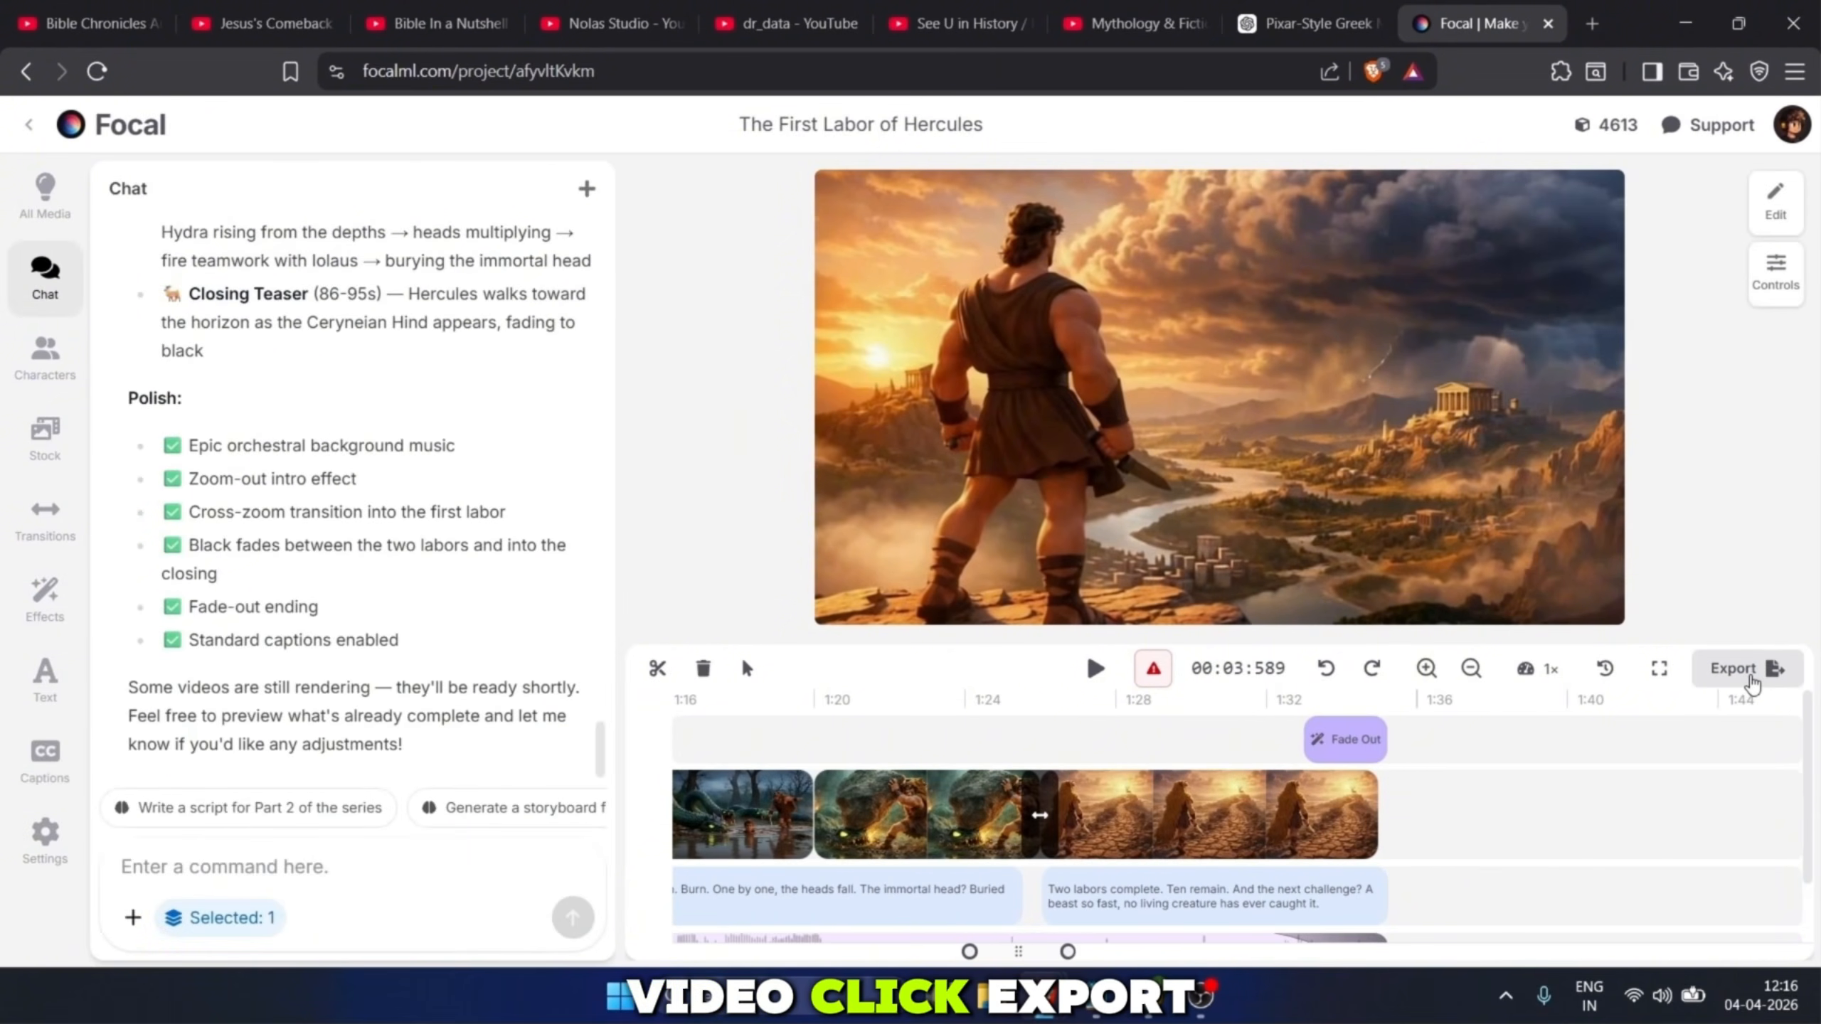
left_click(1735, 668)
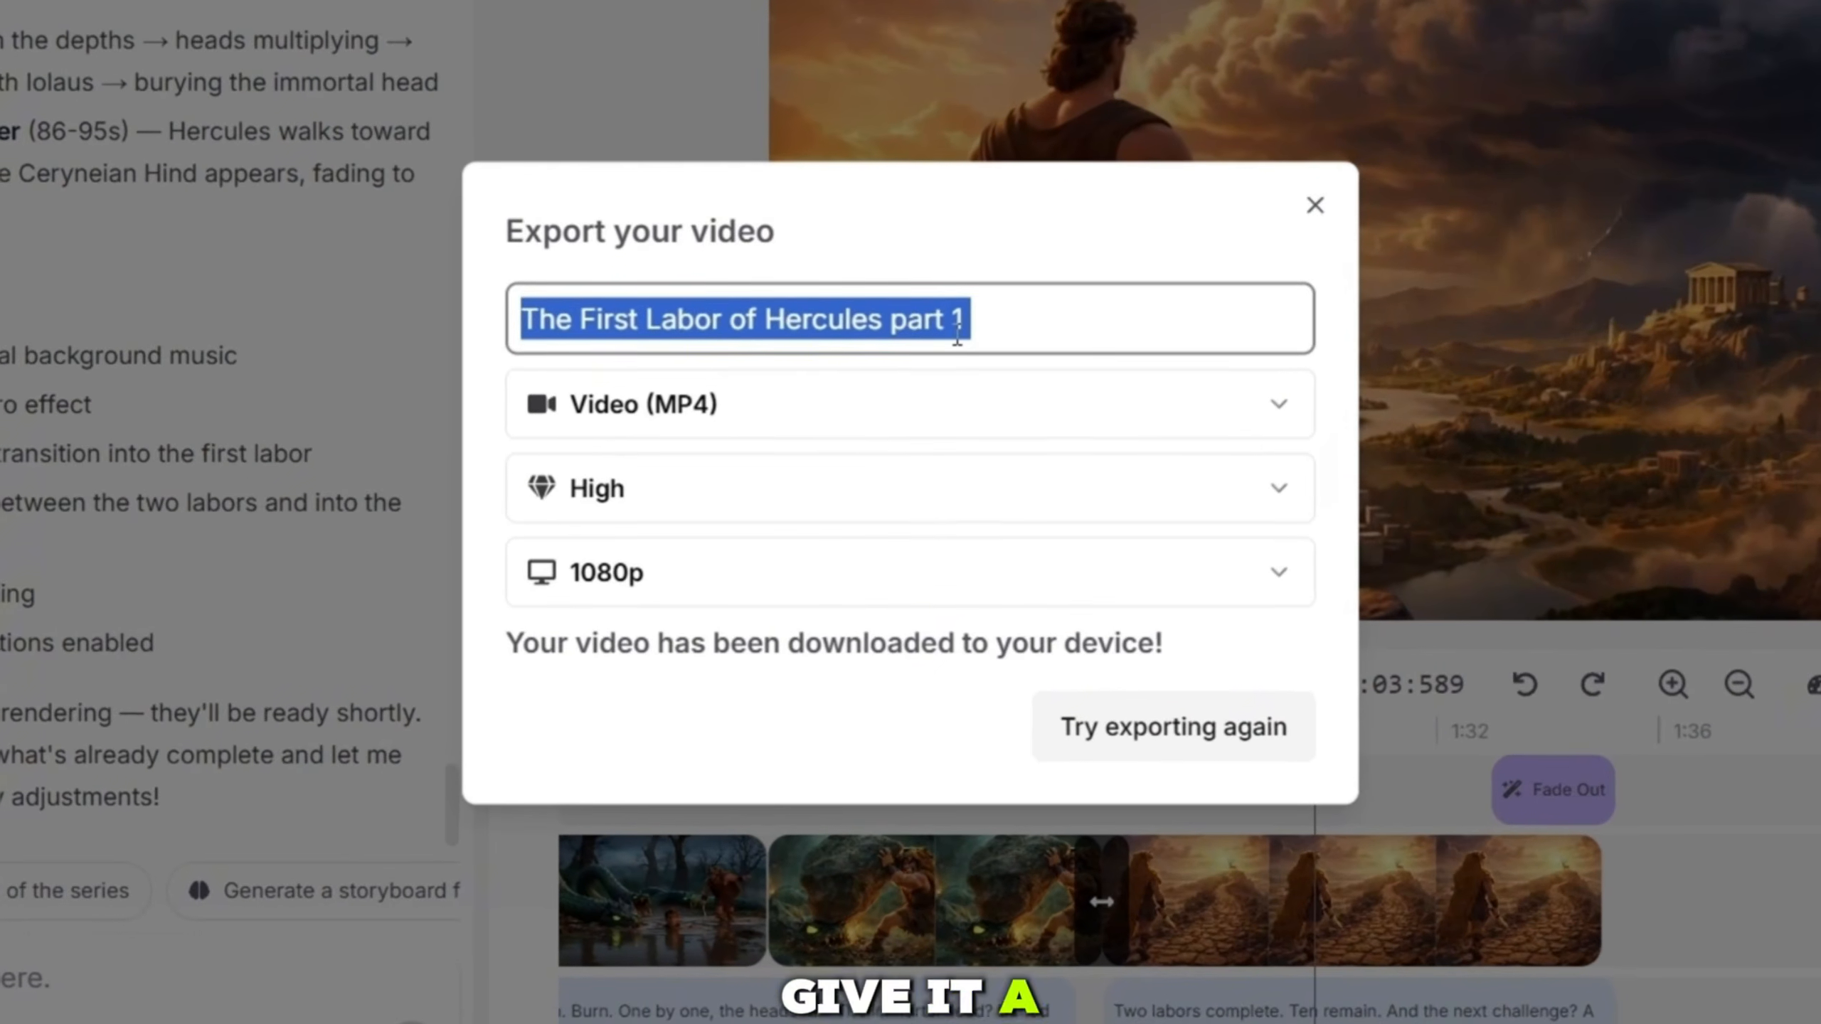
left_click(967, 422)
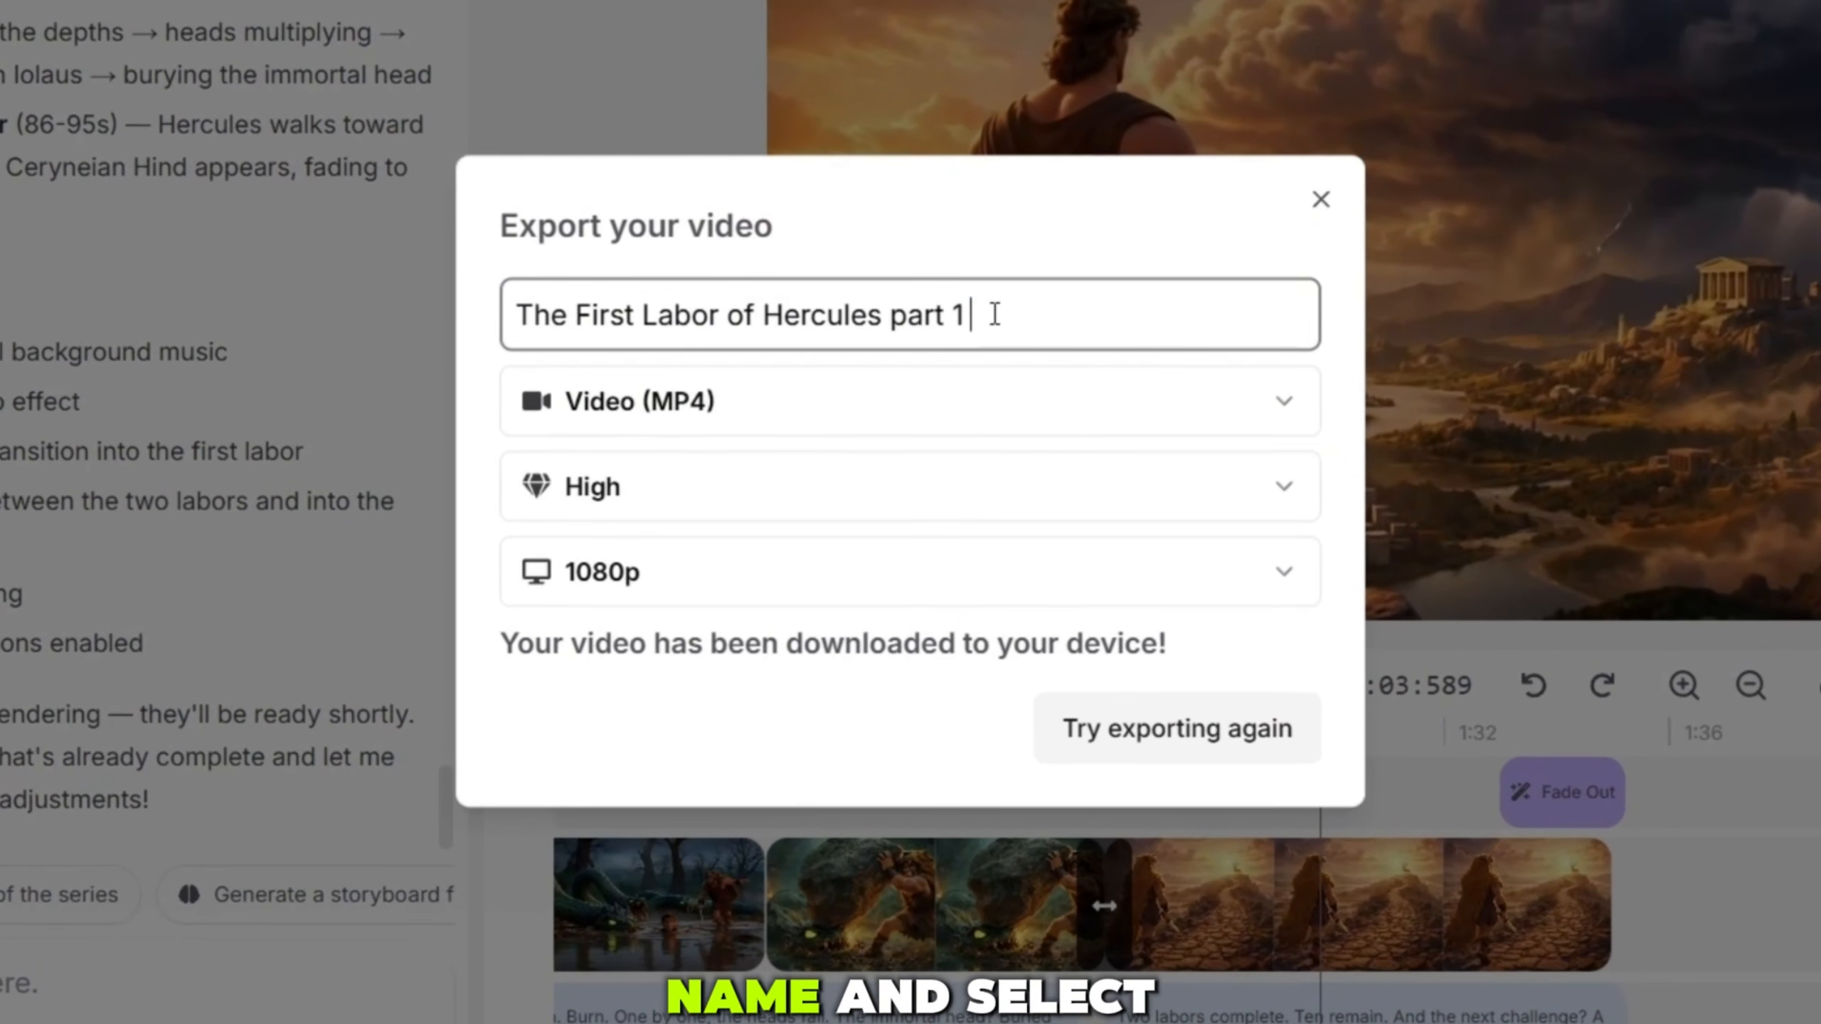
Step: Try the FCP XML export format and return to Video (MP4)
left_click(826, 419)
left_click(737, 623)
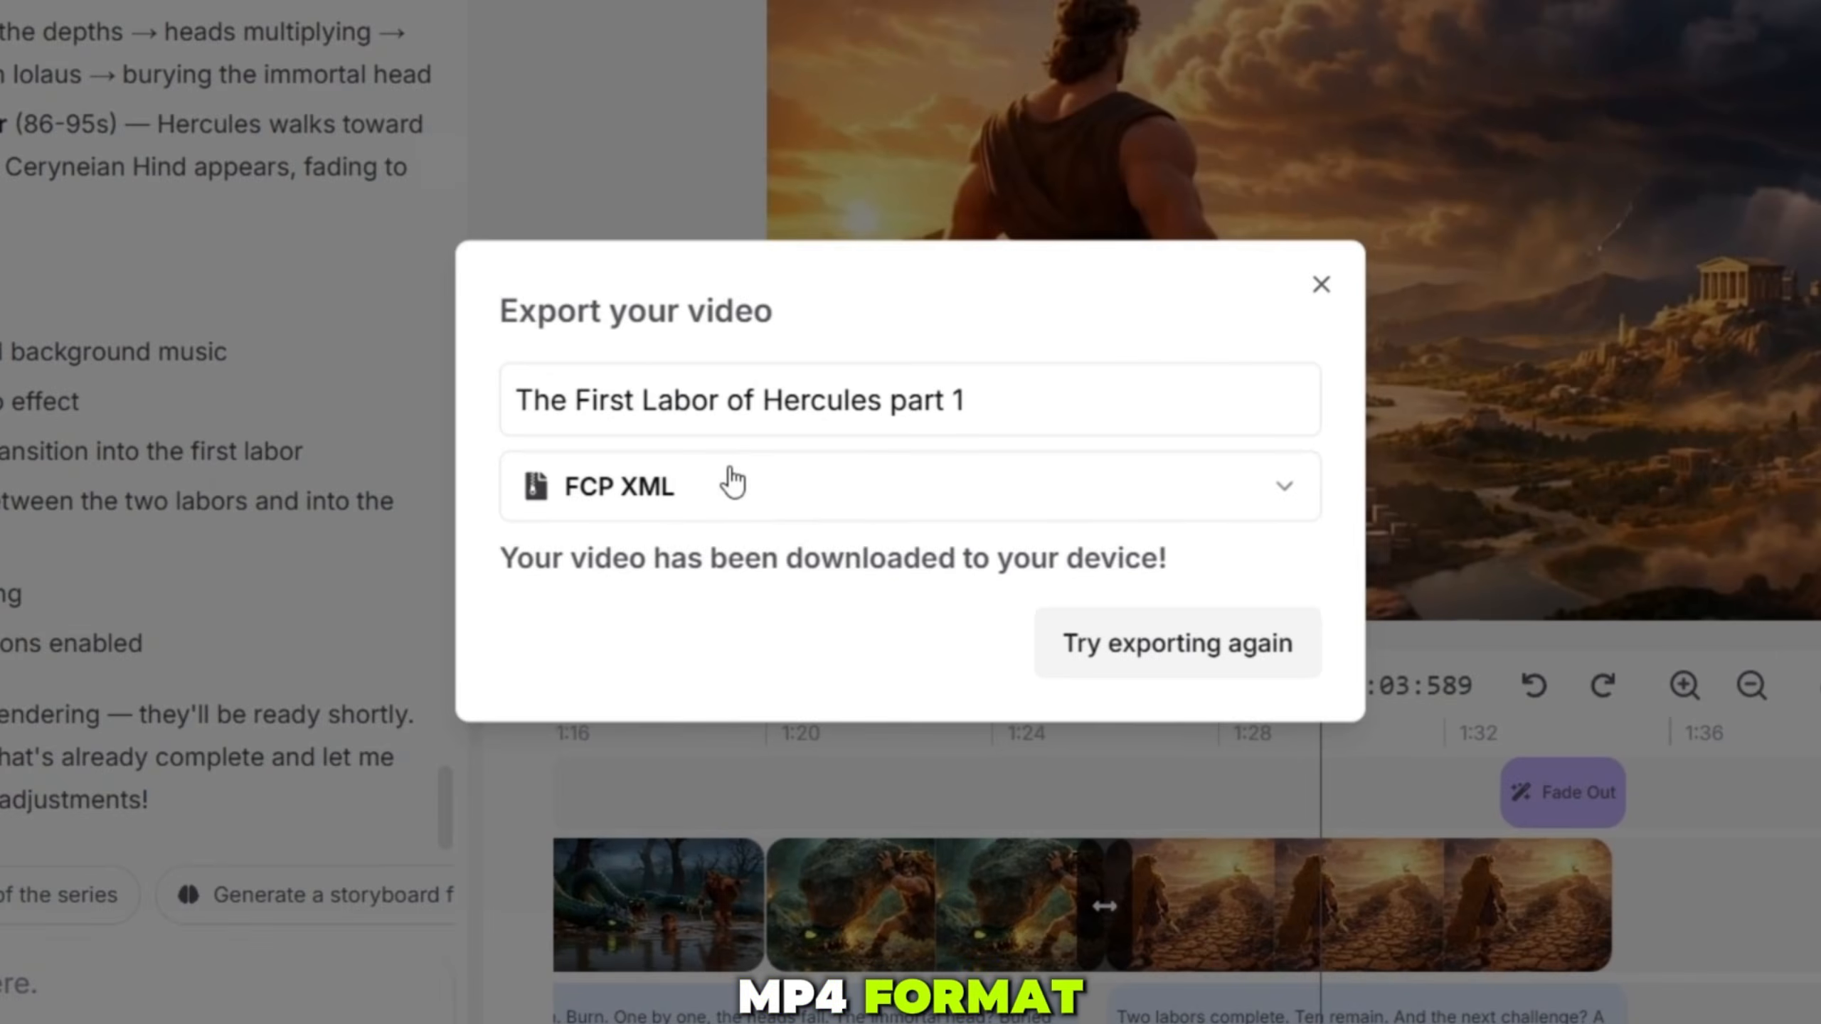
left_click(731, 482)
left_click(670, 621)
Step: Choose High quality and 1080p resolution for the MP4 and start exporting the video again
left_click(744, 480)
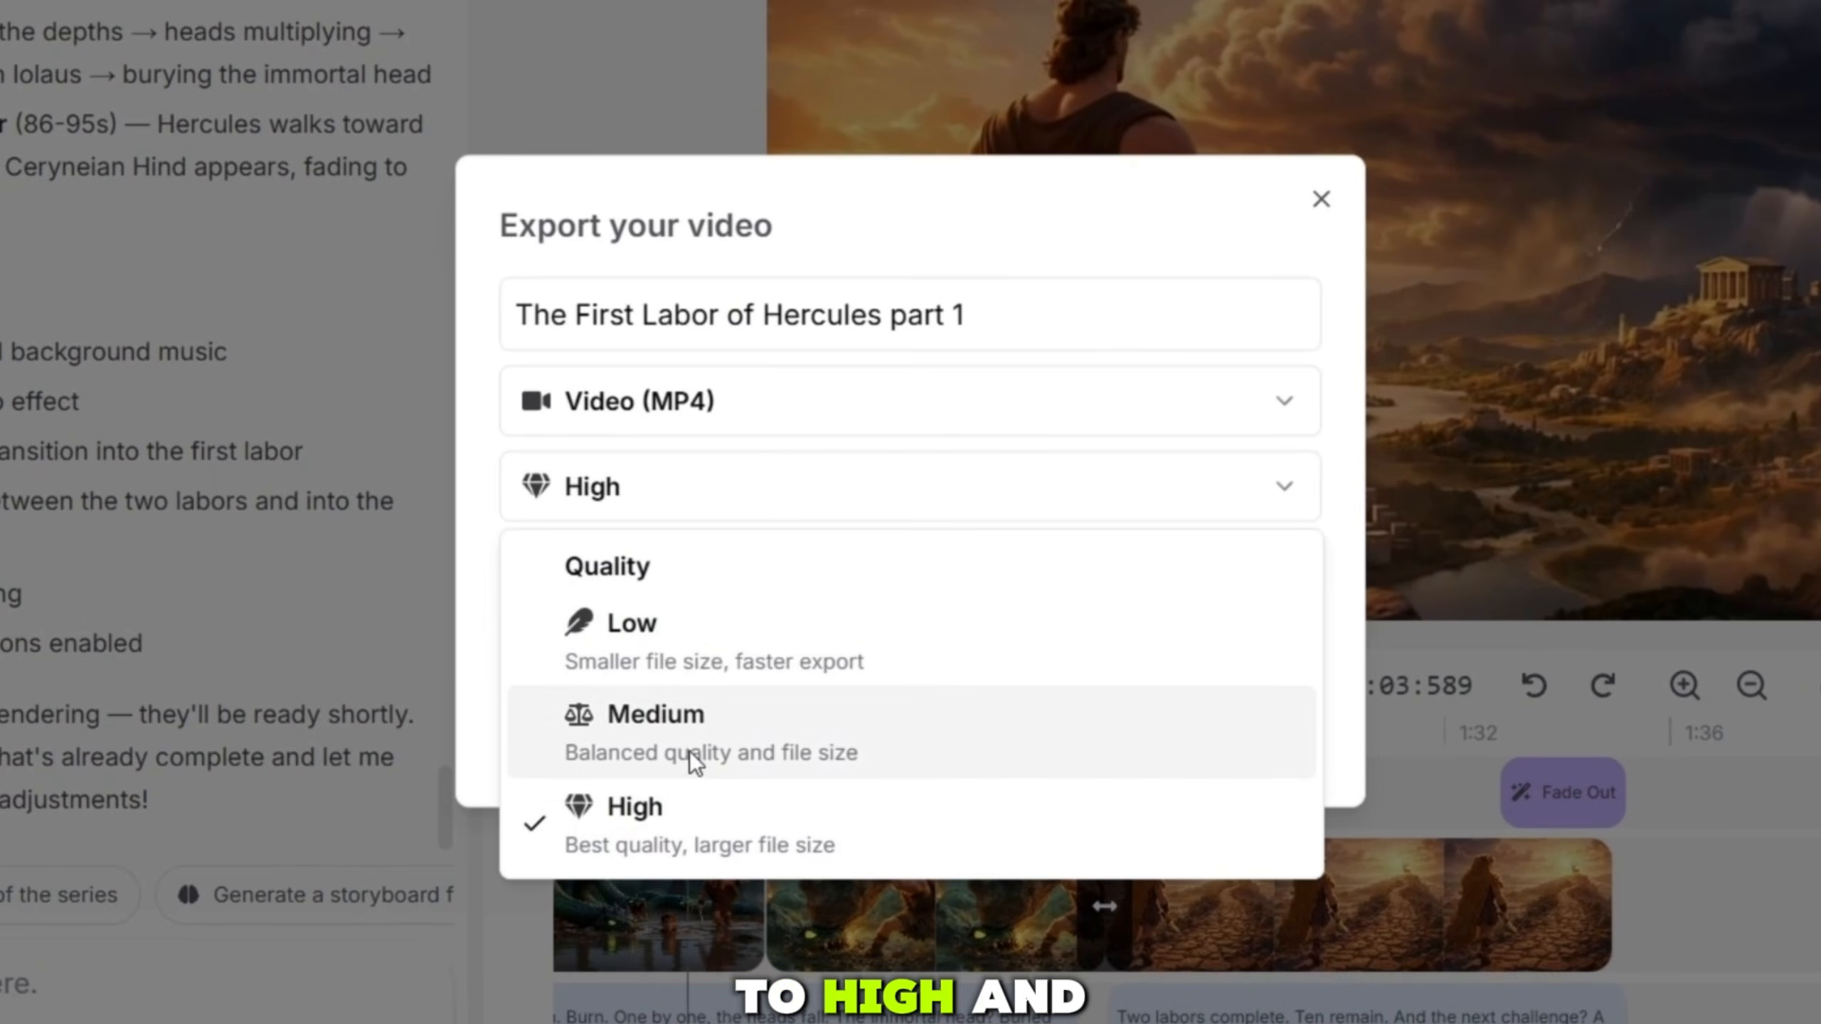
left_click(691, 832)
left_click(743, 574)
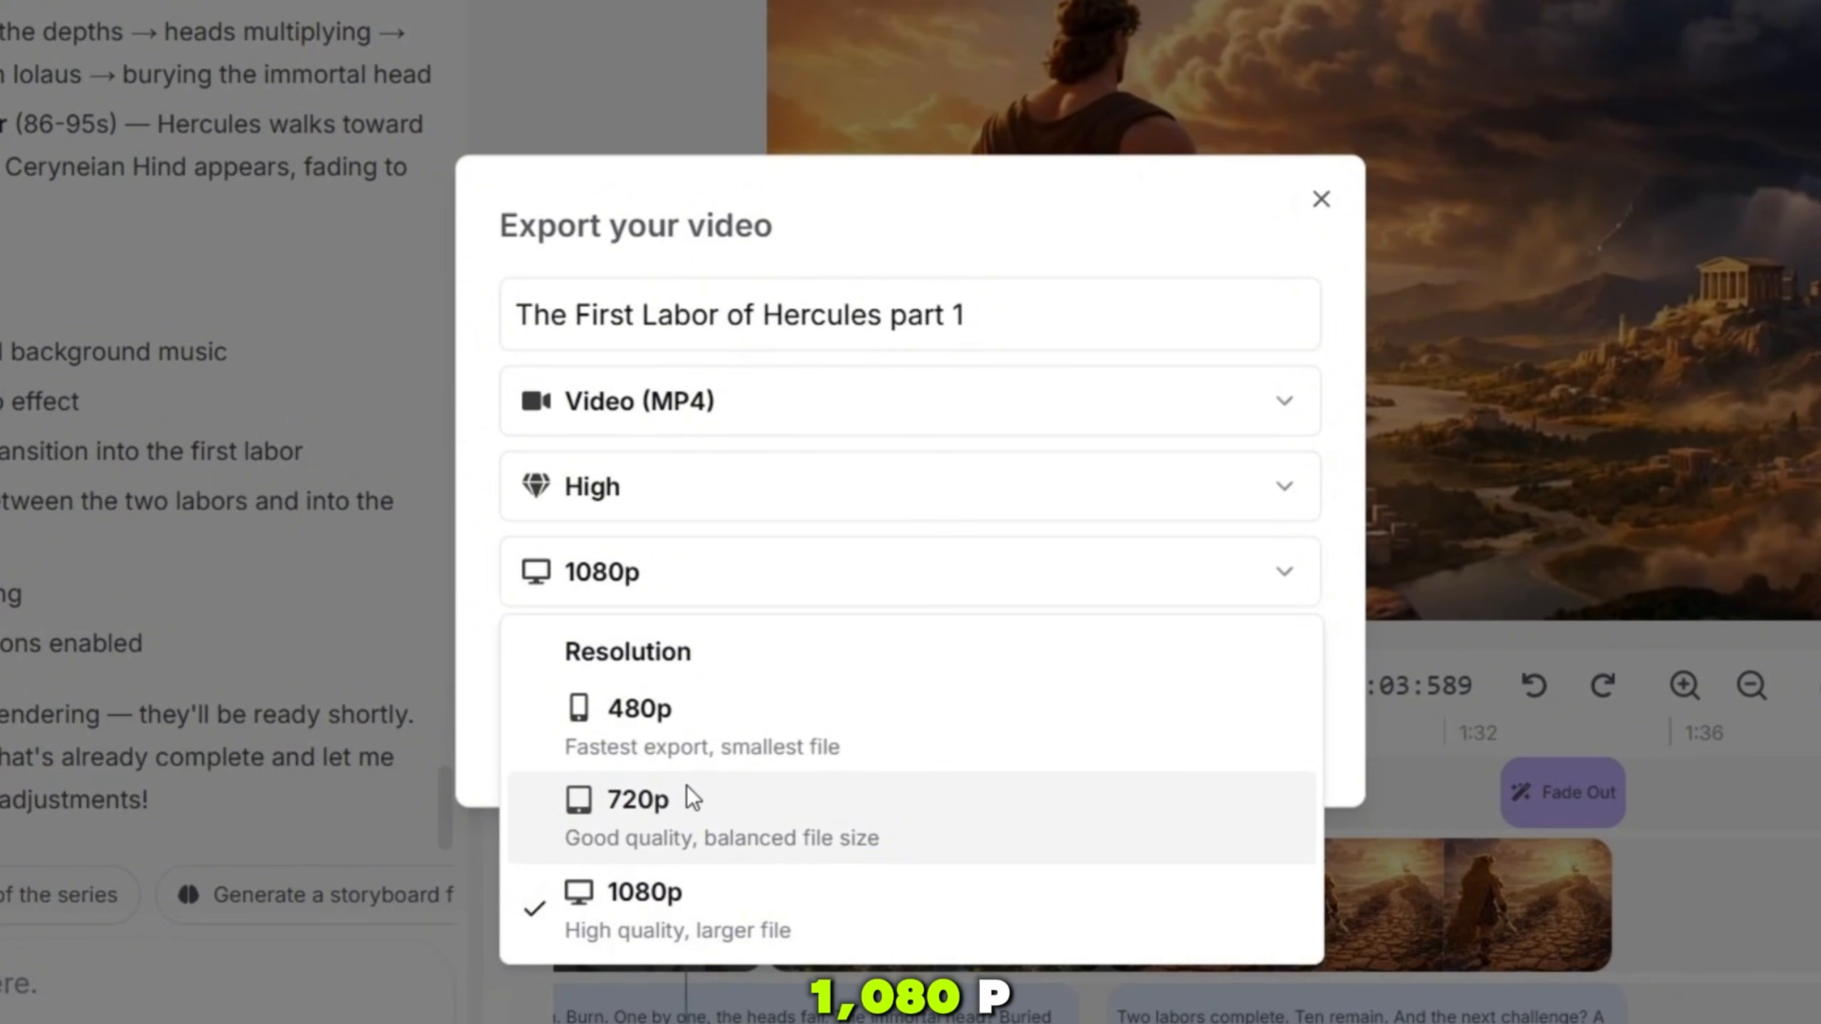
left_click(657, 910)
left_click(1104, 734)
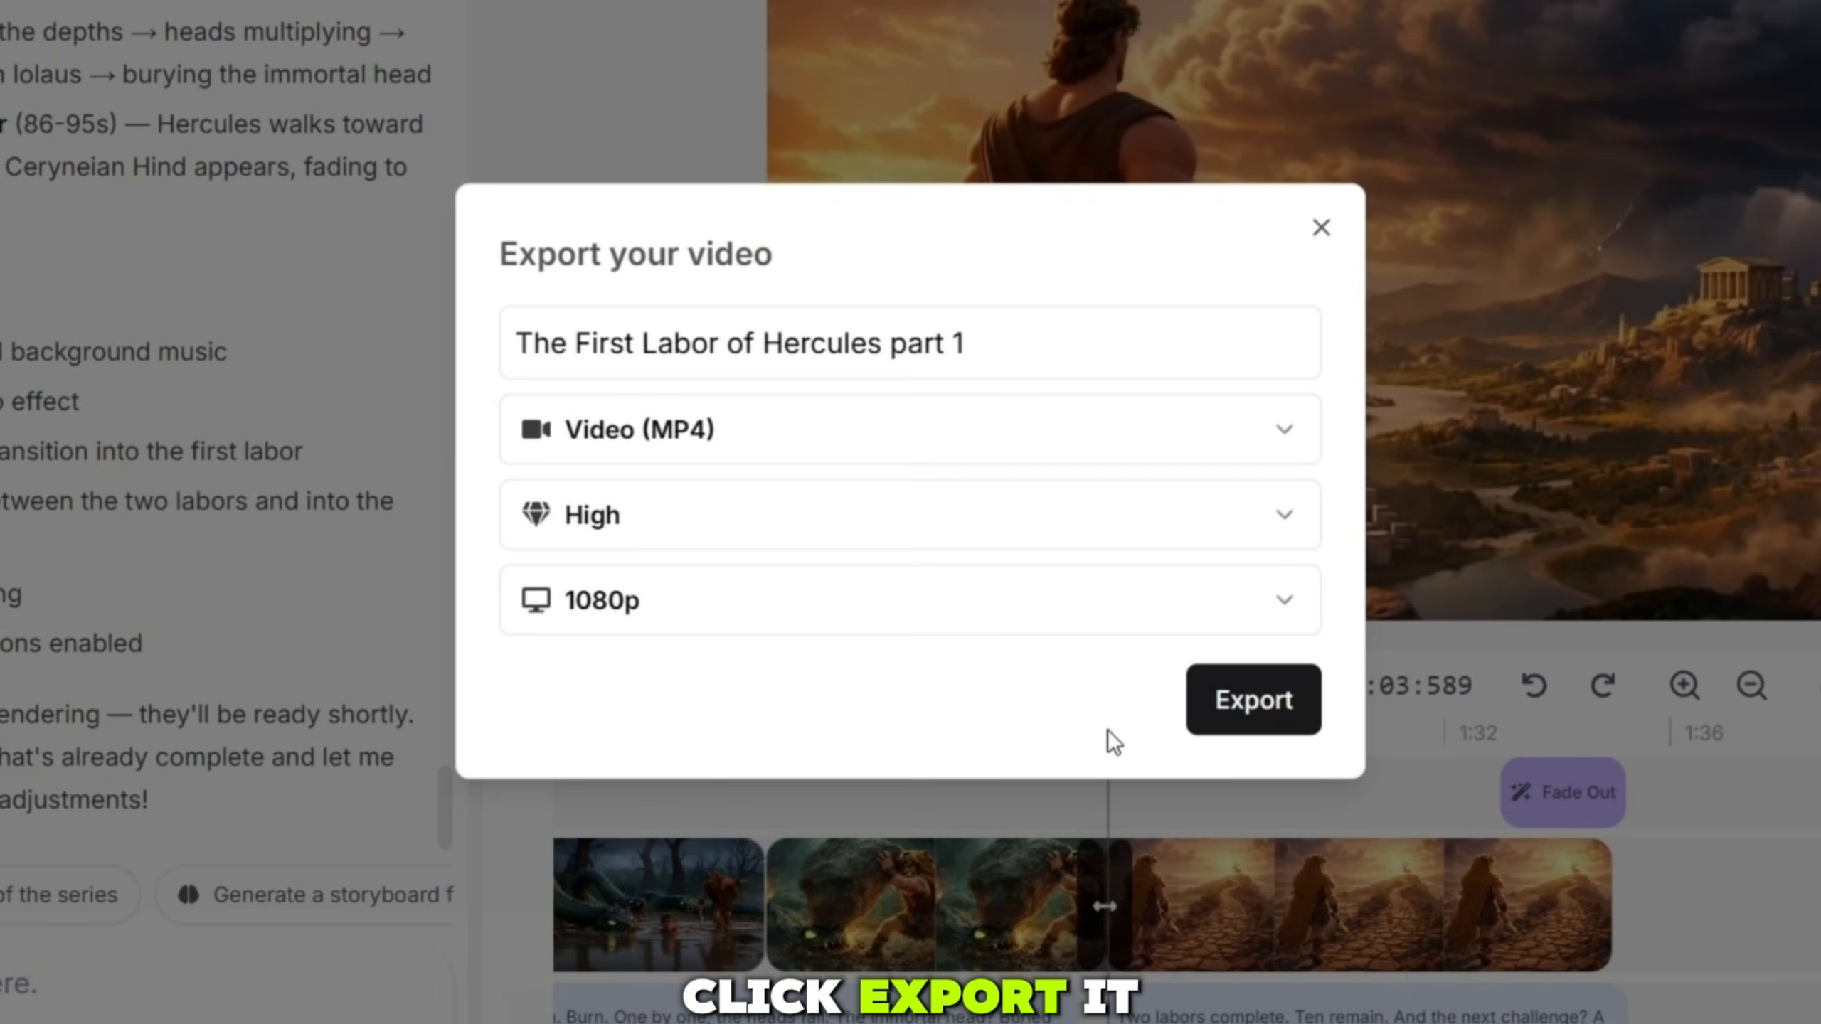
left_click(1253, 717)
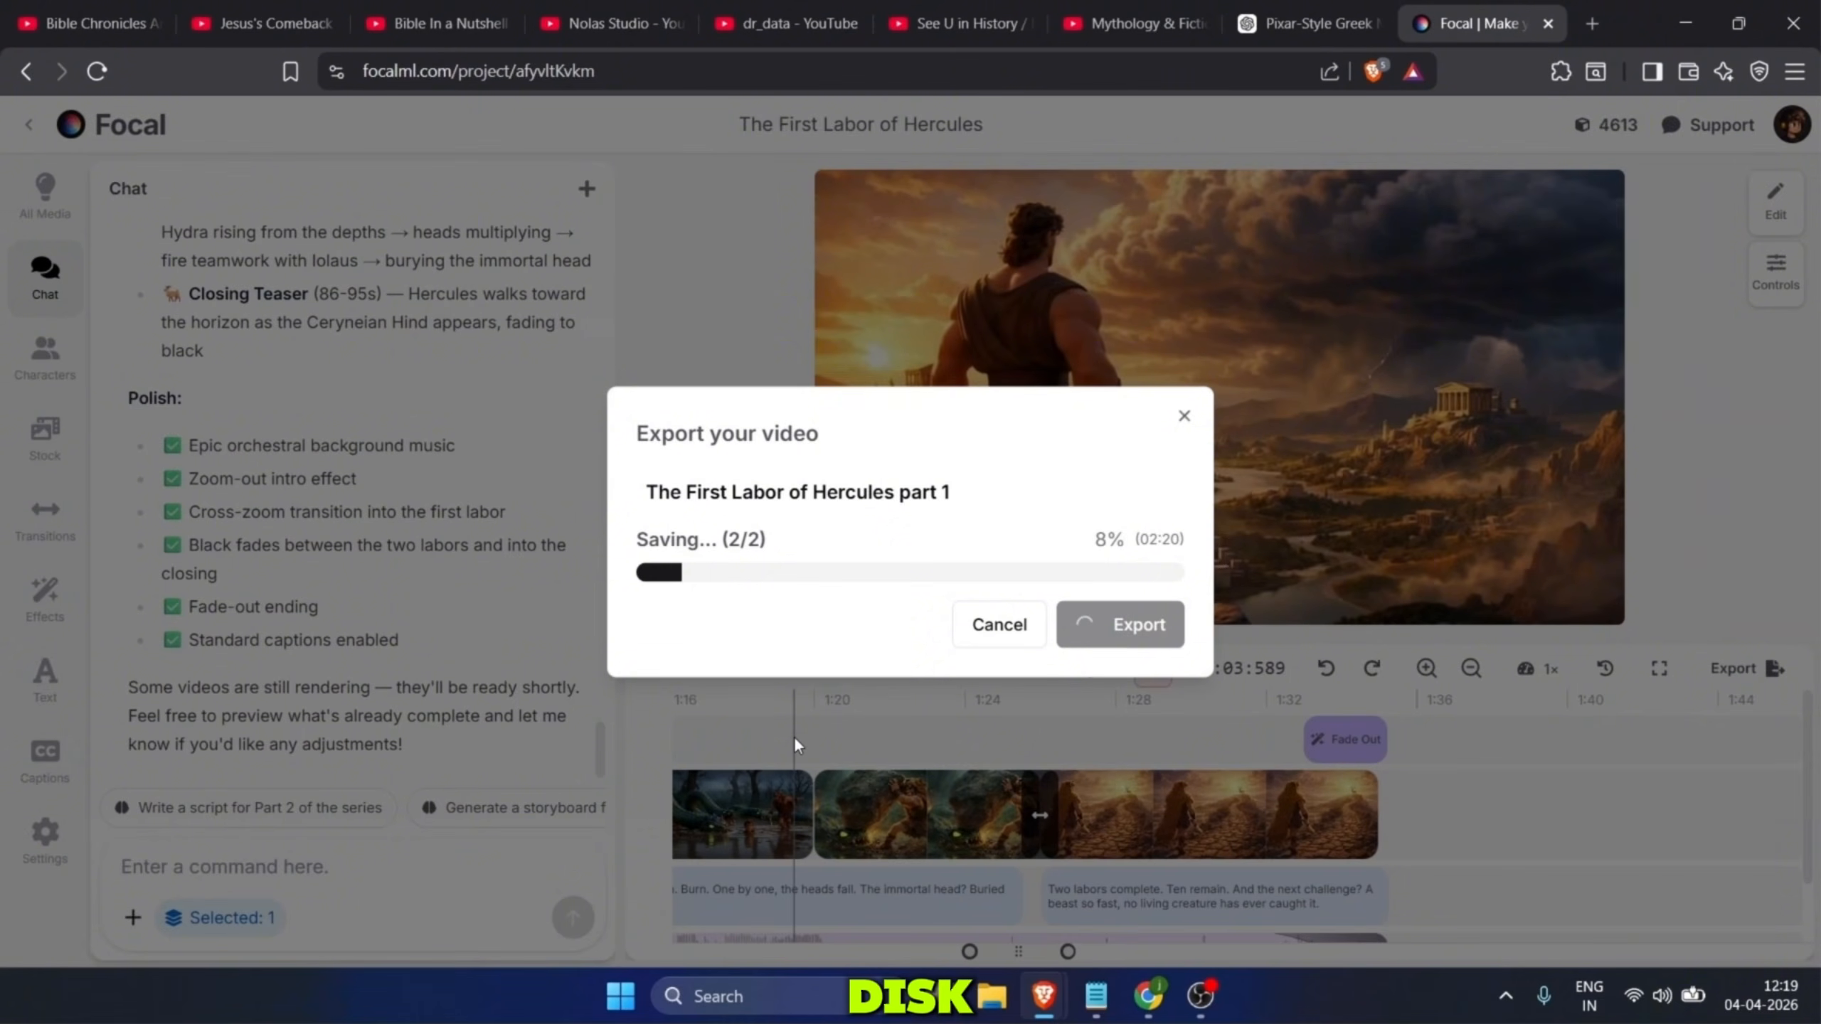
Step: Save the exported MP4 on New Volume (D:) under the file name "hercules first labour"
type("he")
type("rcules")
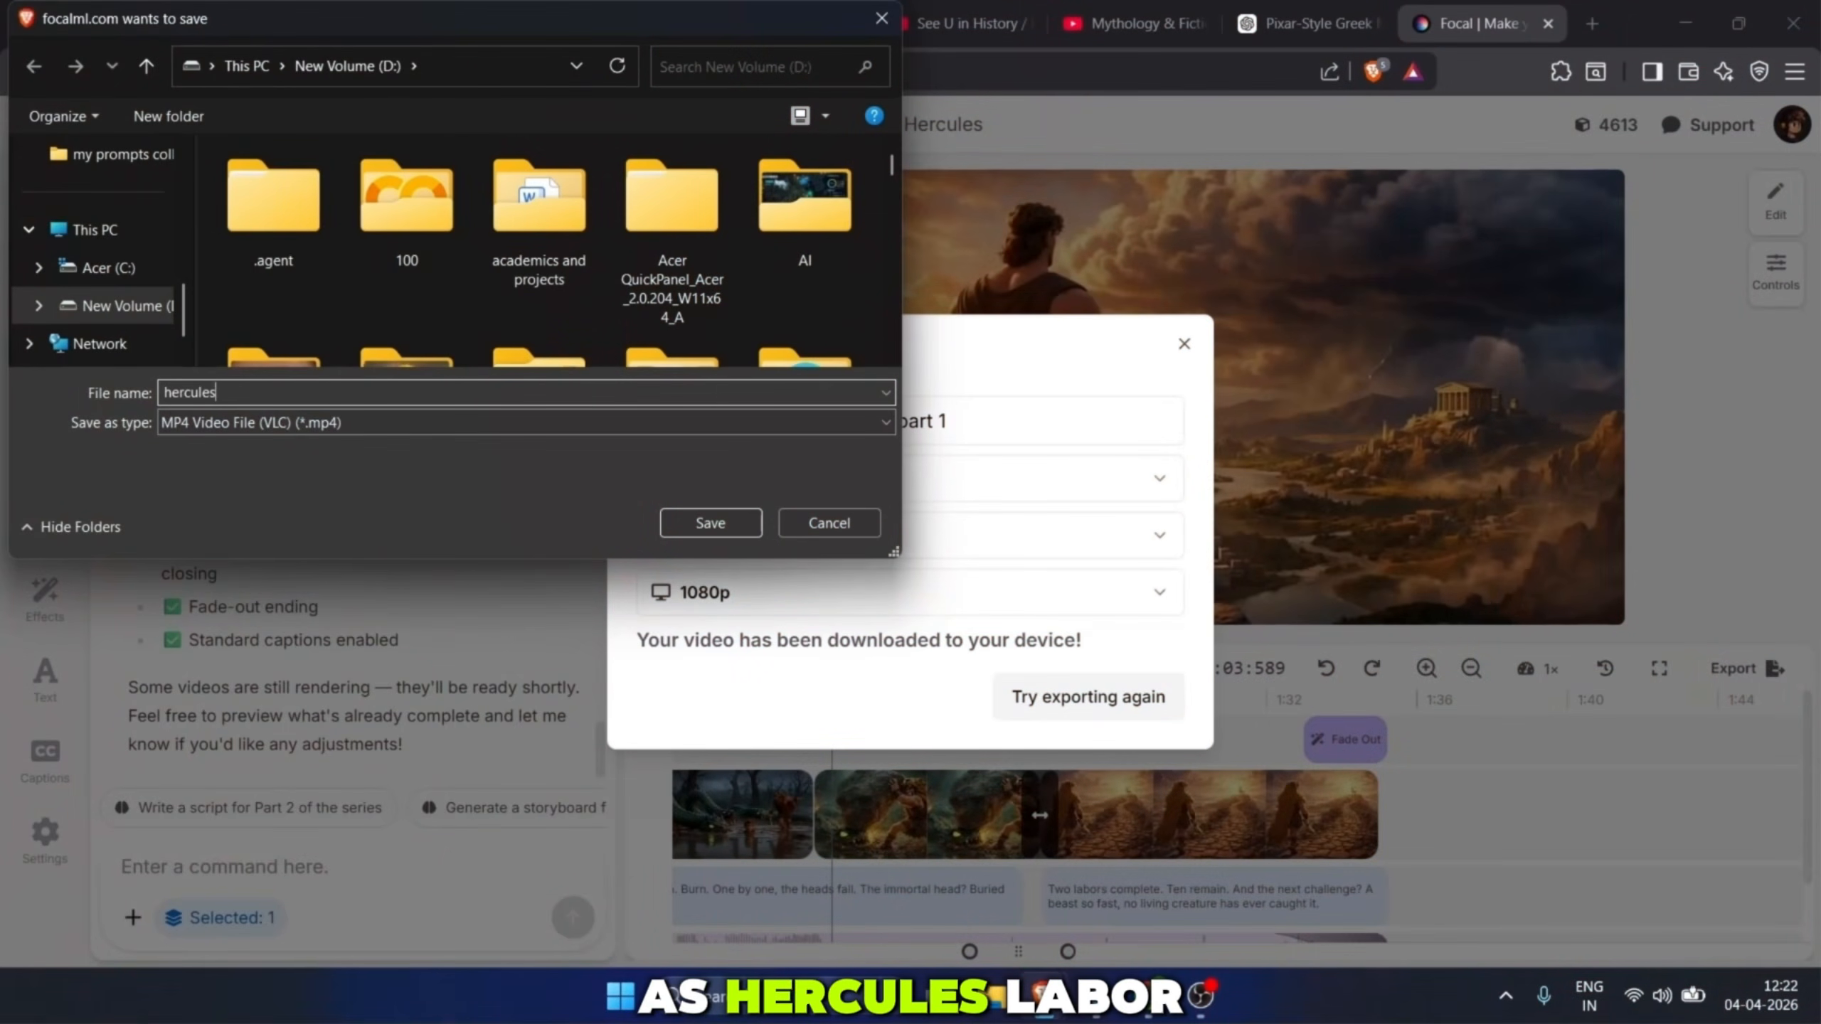
type(" first labour")
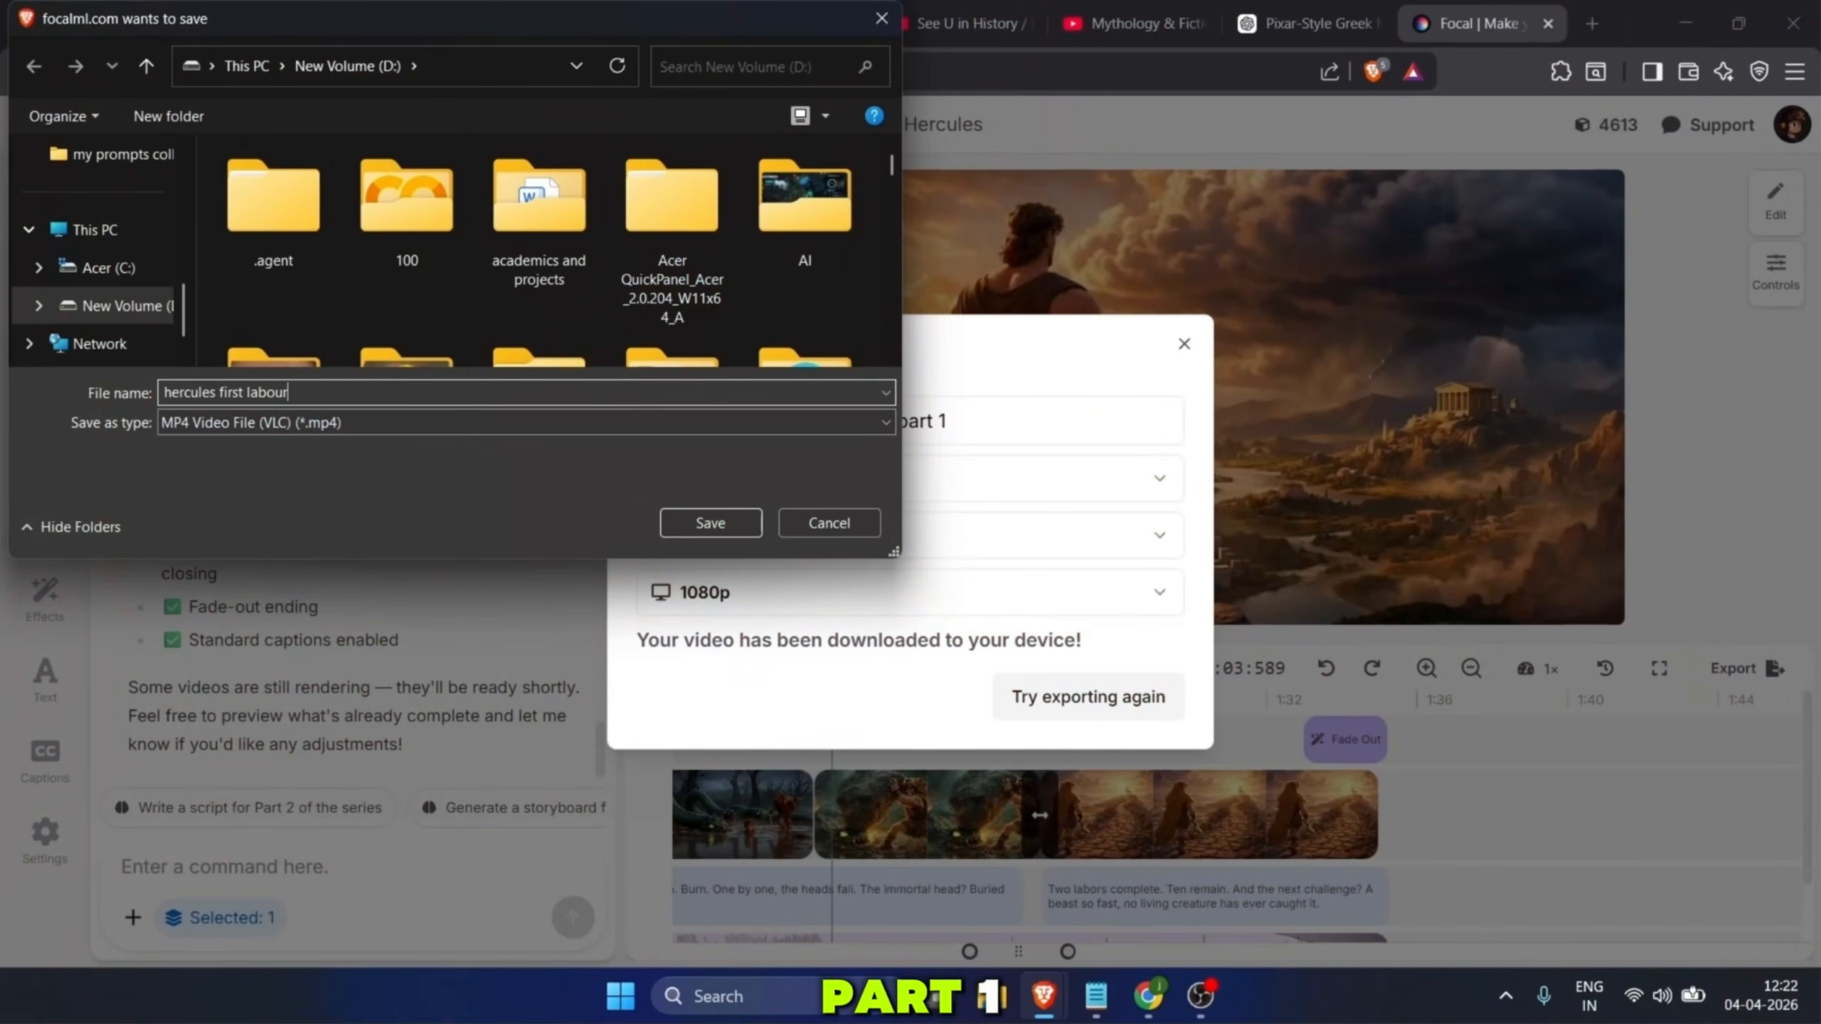
left_click(701, 531)
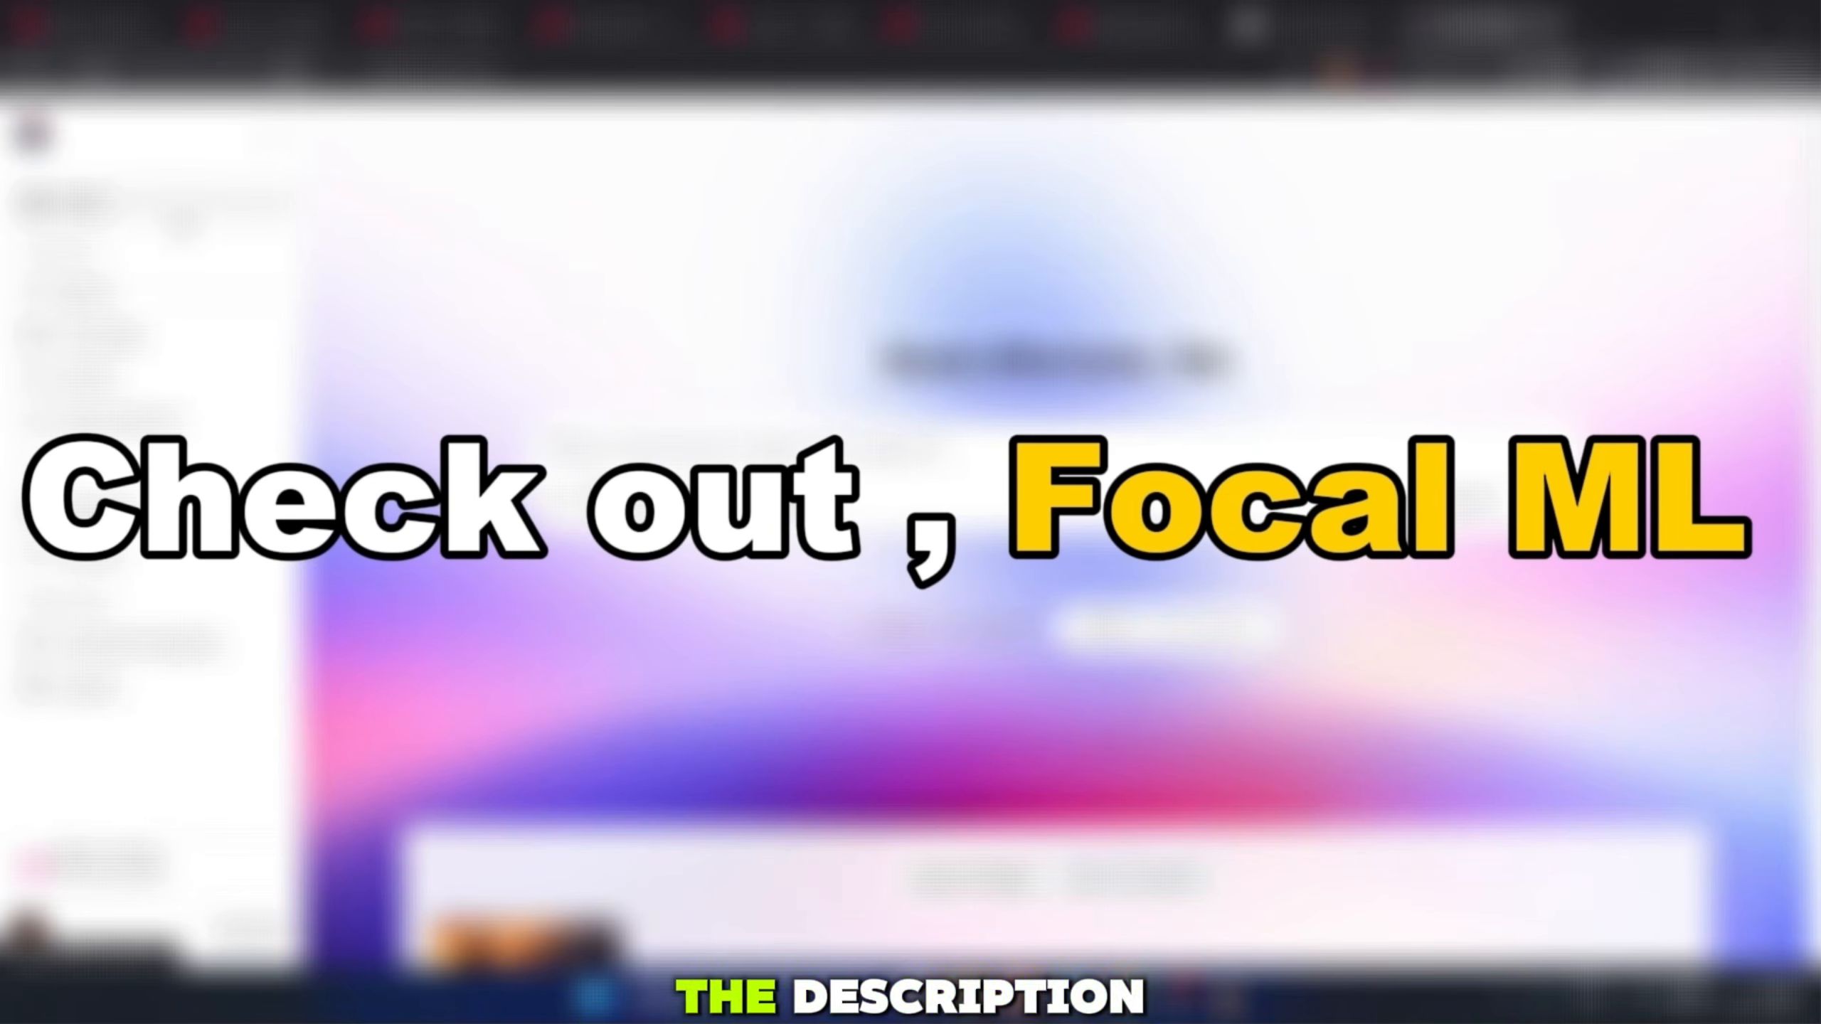
left_click(272, 141)
scroll(932, 544, "down", 1)
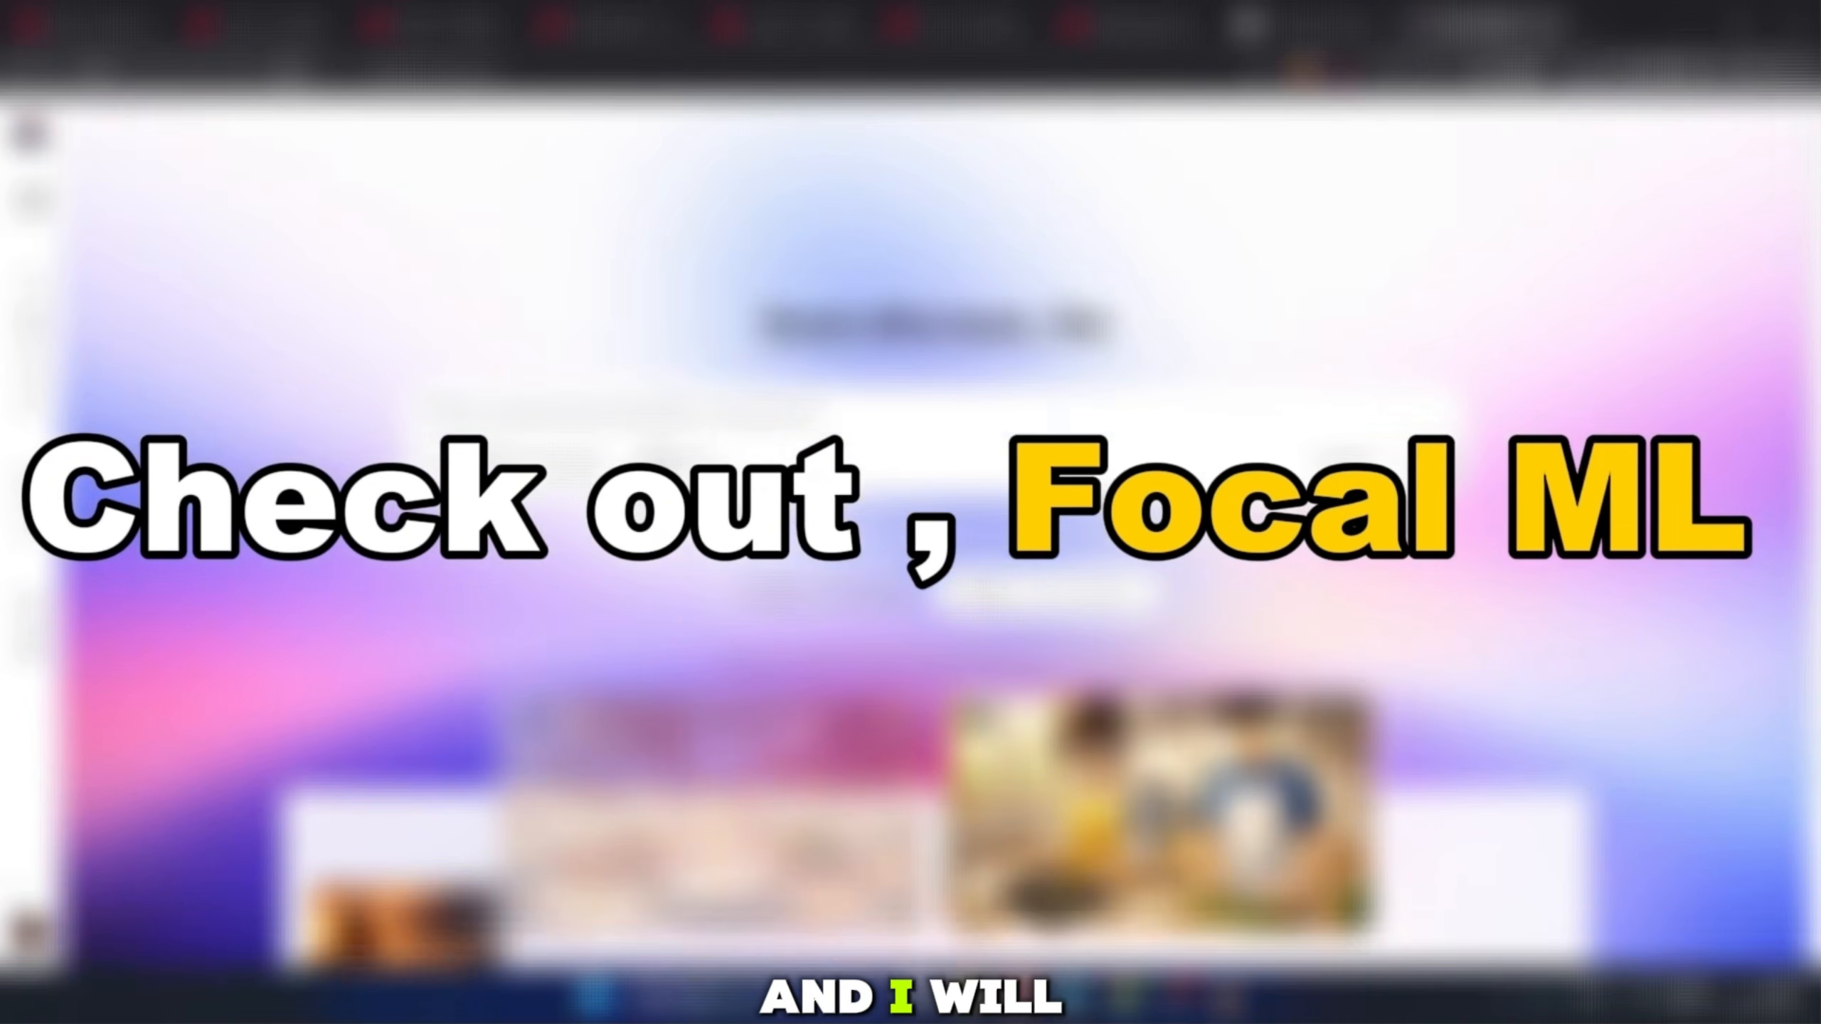
scroll(734, 791, "down", 3)
scroll(734, 791, "up", 3)
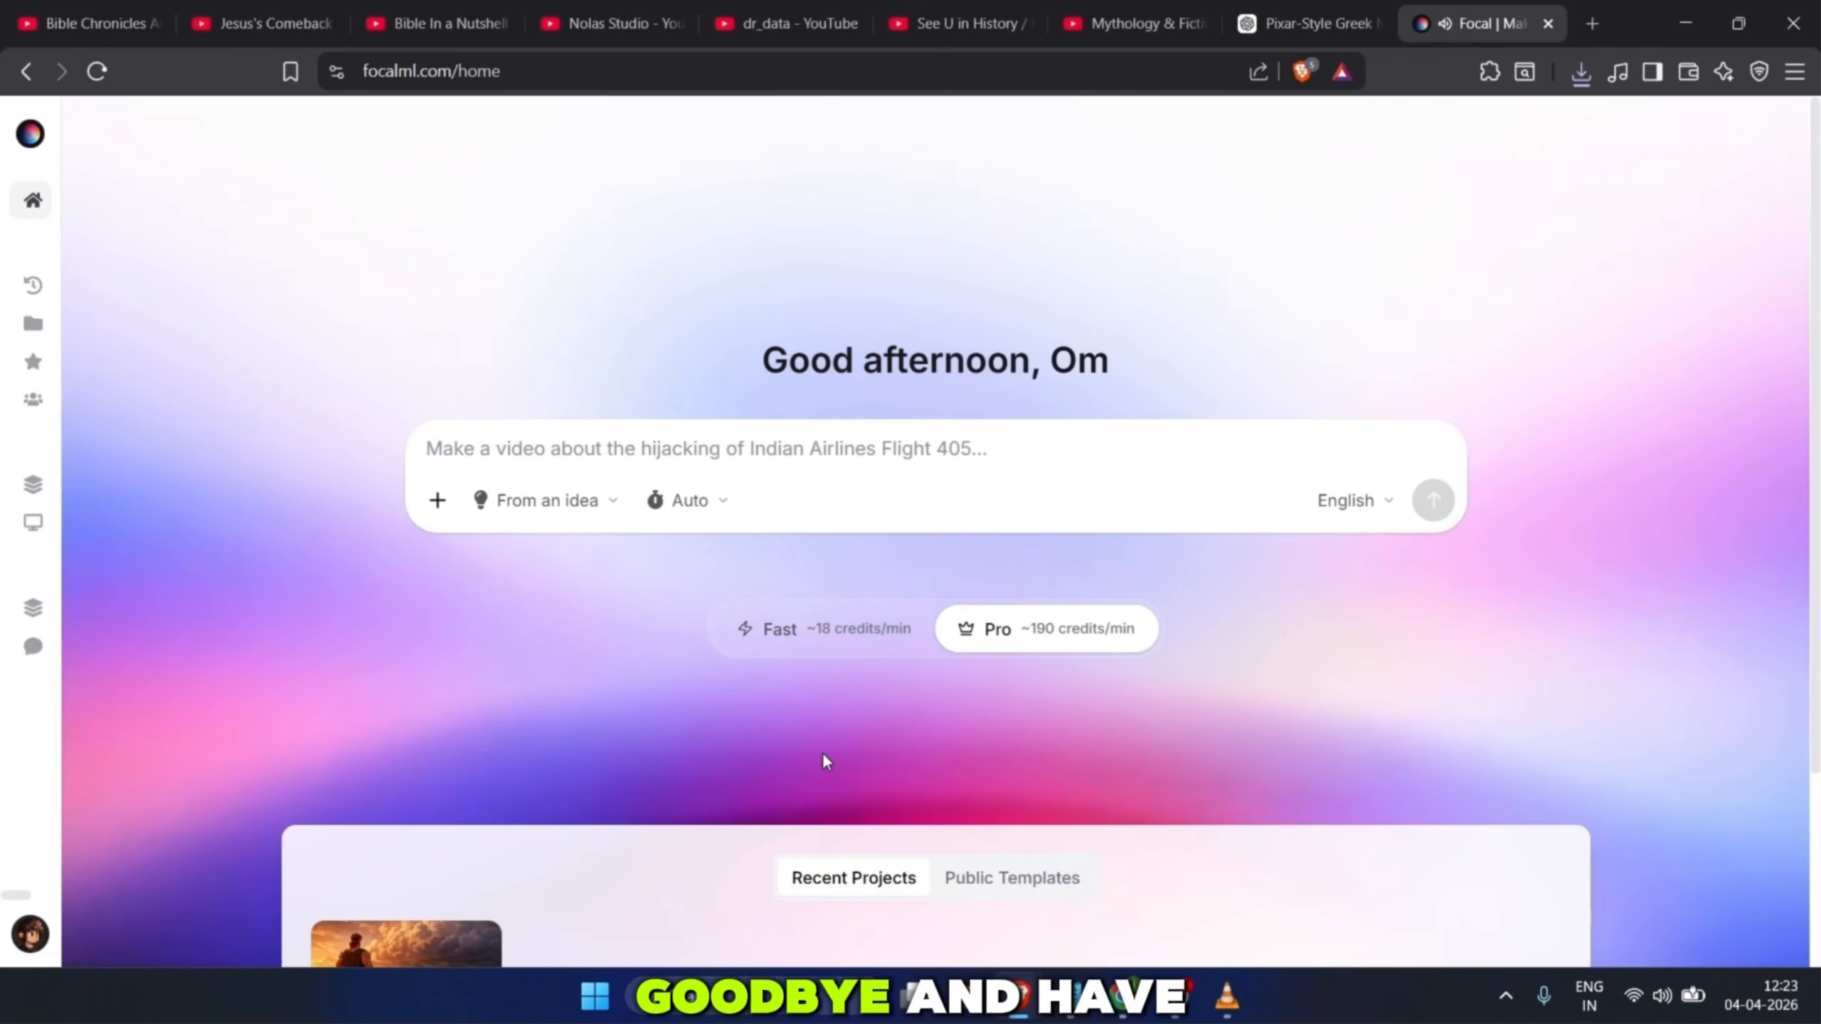